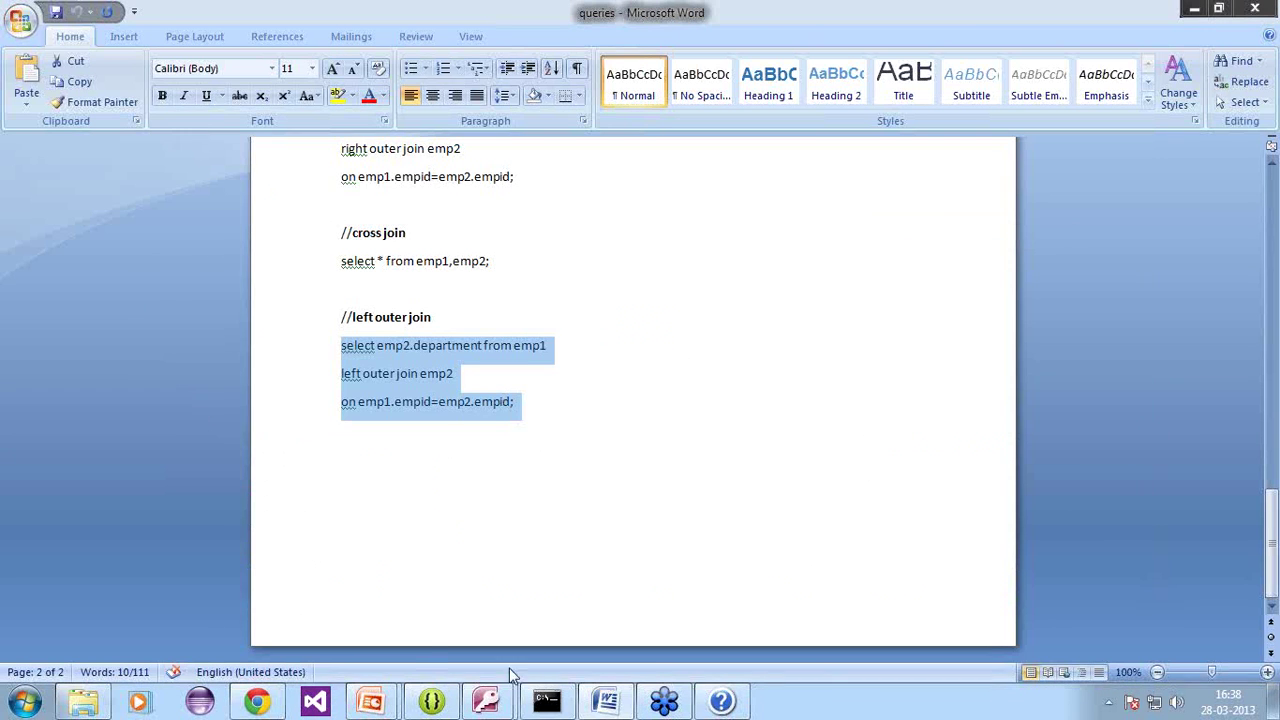
Step: Switch to the bddata database in Access and create a new query in SQL view without adding any tables
{"action": "key", "text": "alt+Tab"}
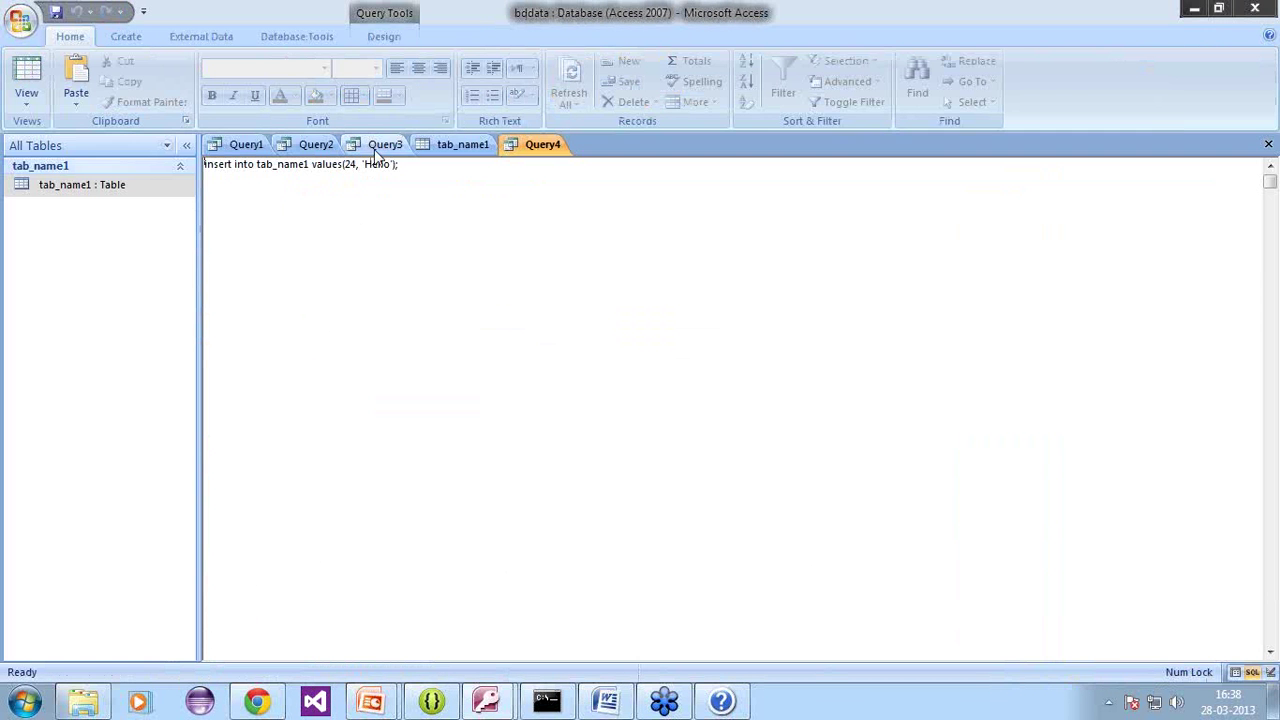
{"action": "left_click", "coordinate": [138, 38]}
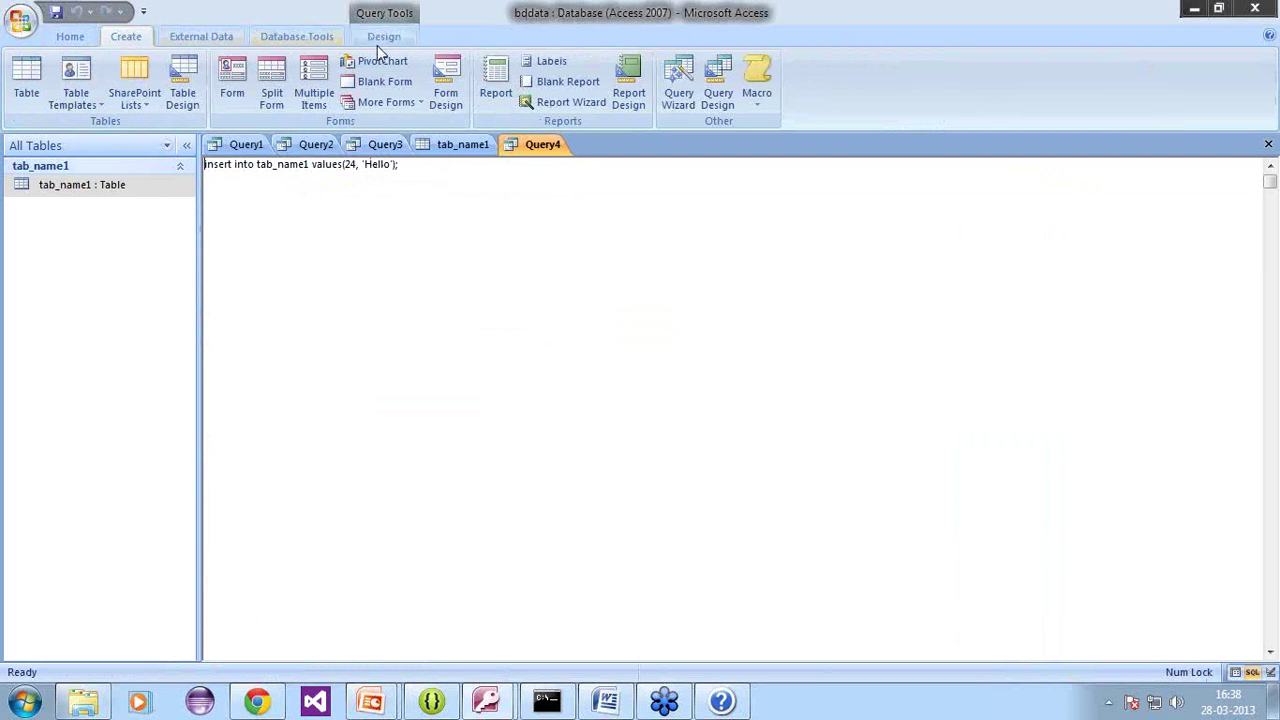
{"action": "left_click", "coordinate": [720, 100]}
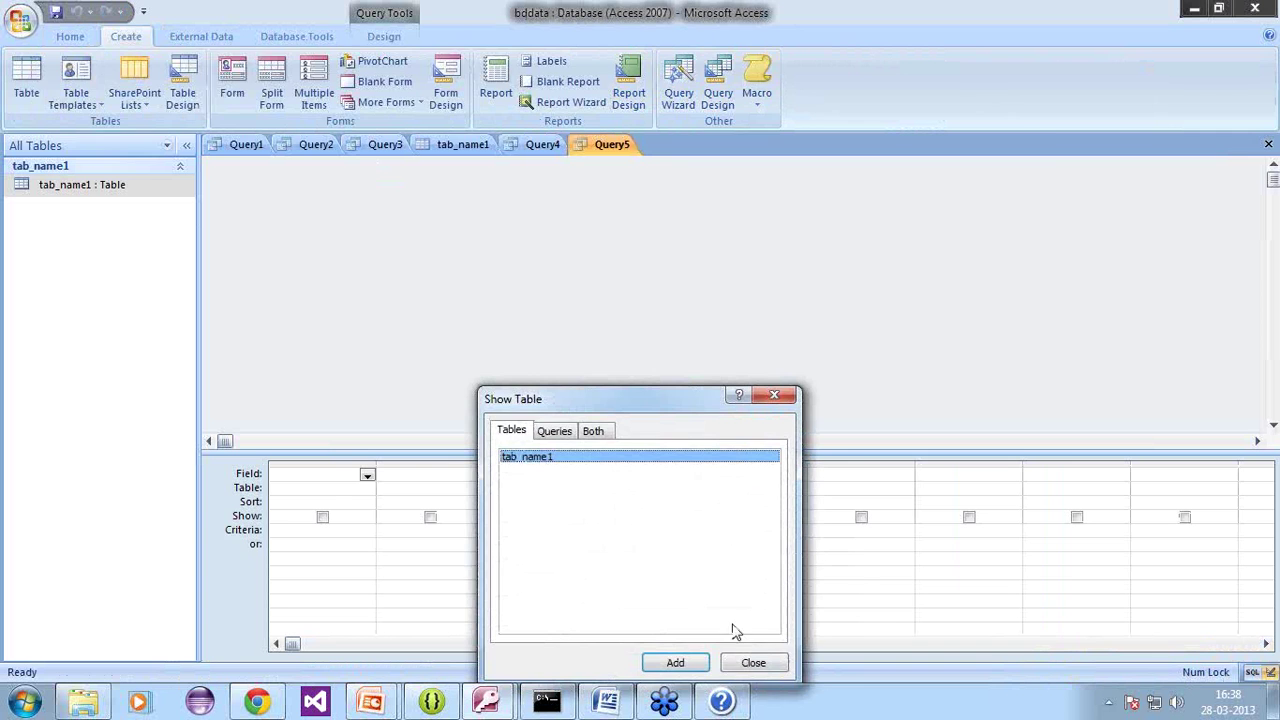
{"action": "left_click", "coordinate": [749, 656]}
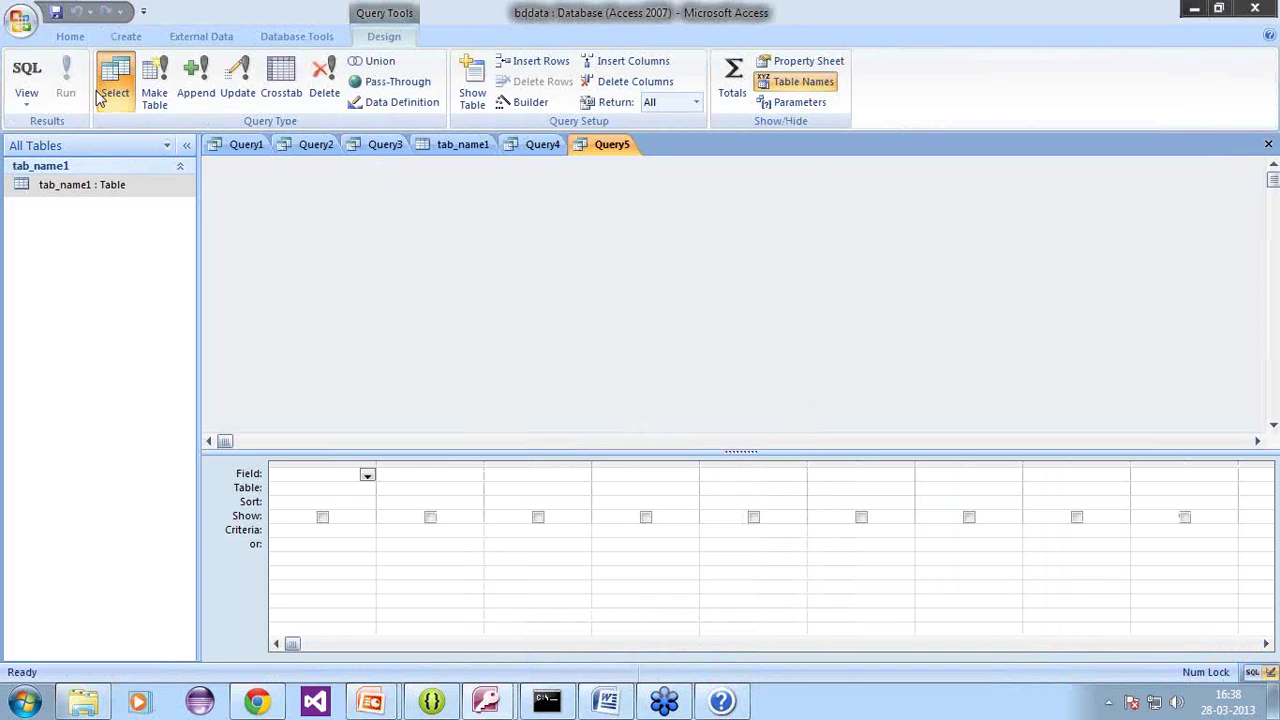
{"action": "left_click", "coordinate": [26, 70]}
Step: Write the SQL statement "update tab_name1 set tab1=45 where tab1=24;" in the new query, checking tab_name1 for column names and values
{"action": "type", "text": "u"}
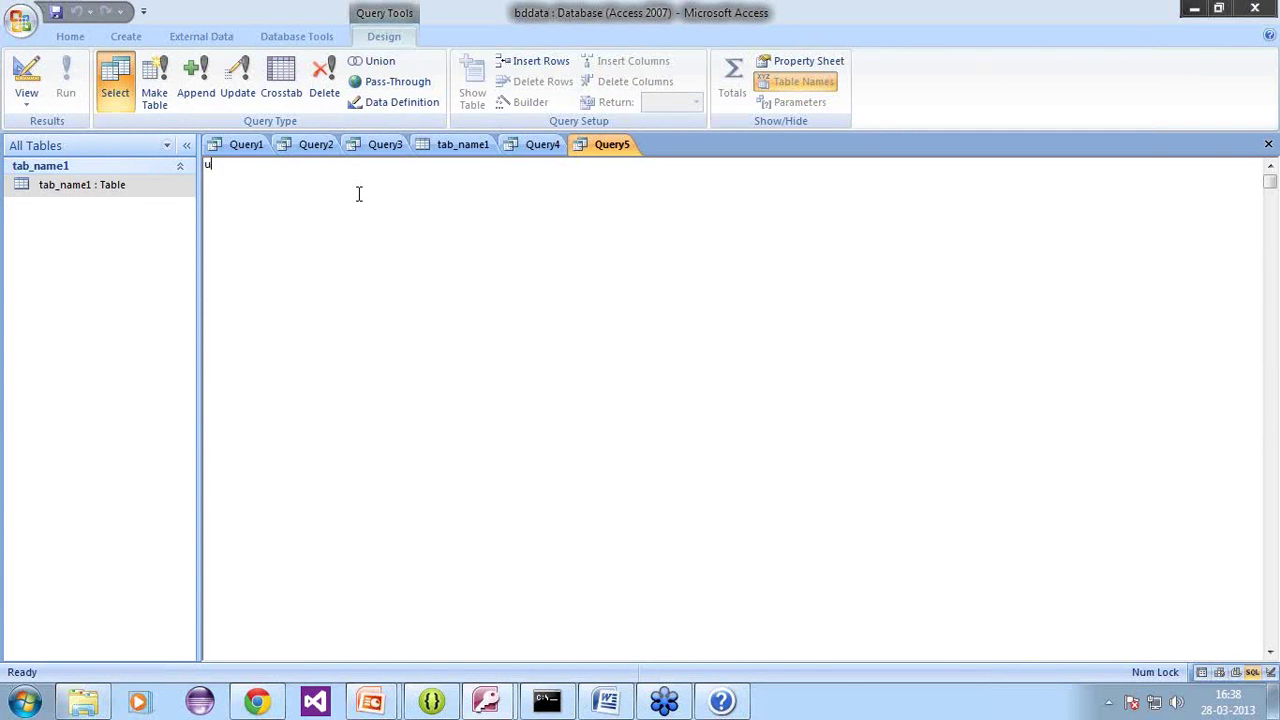
{"action": "type", "text": "pda"}
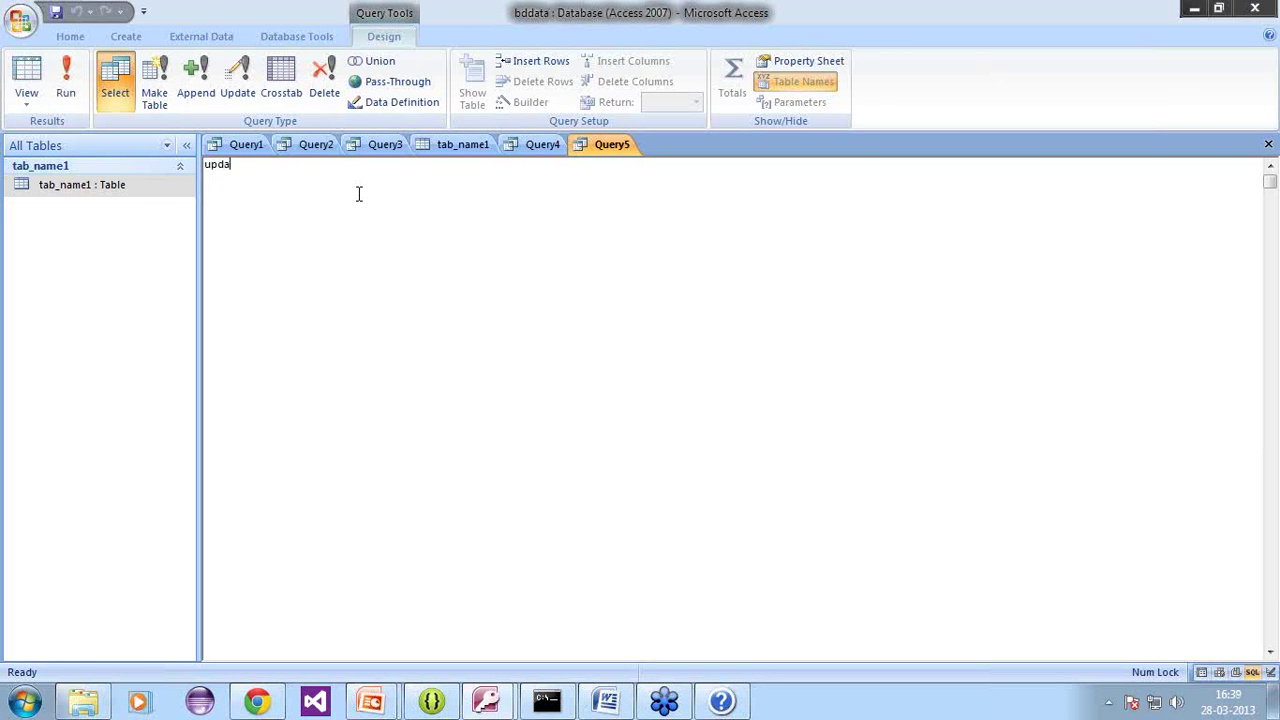
{"action": "type", "text": "te tab_name1 set"}
{"action": "left_click", "coordinate": [448, 145]}
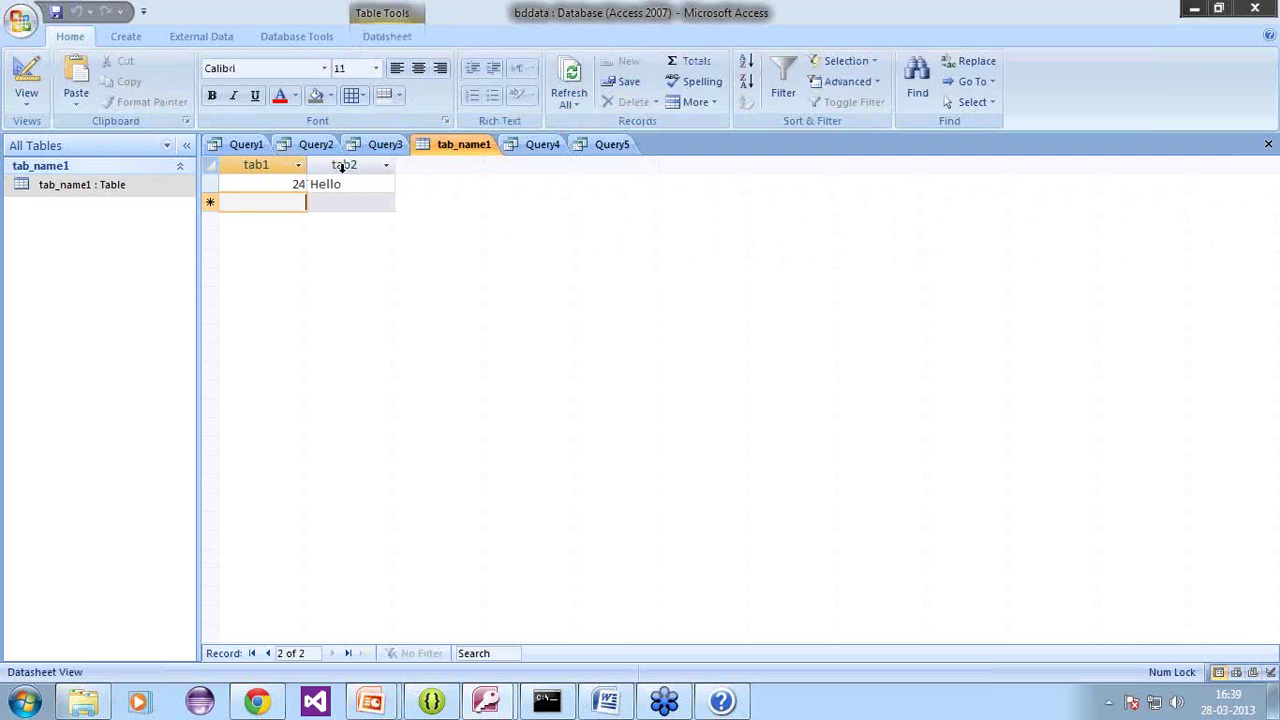
{"action": "left_click", "coordinate": [605, 144]}
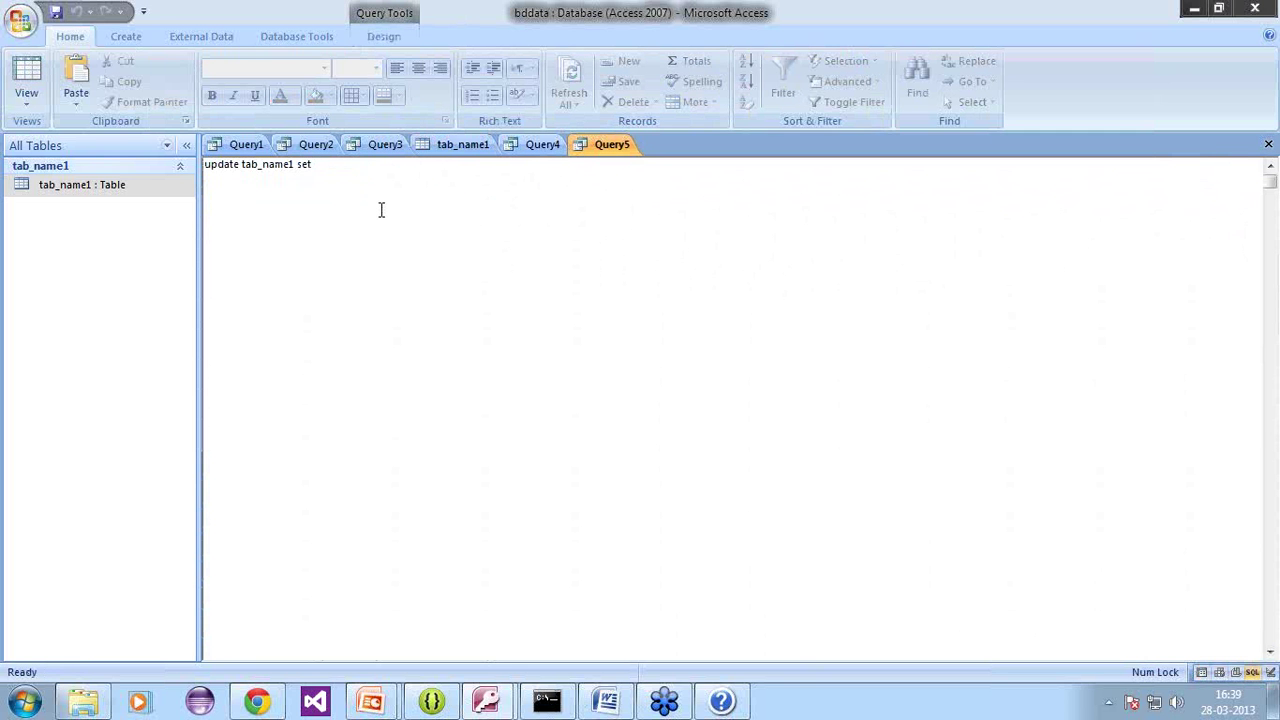
{"action": "type", "text": "tab1=4"}
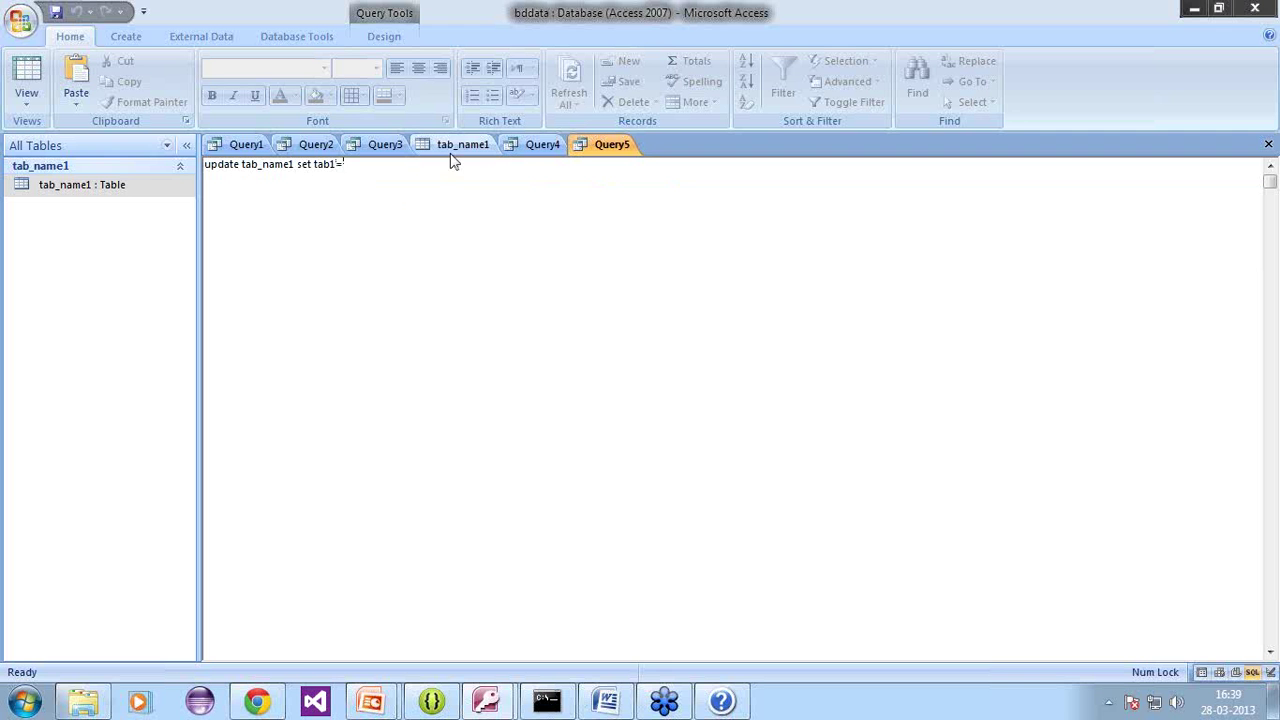
{"action": "type", "text": "0"}
{"action": "left_click", "coordinate": [452, 150]}
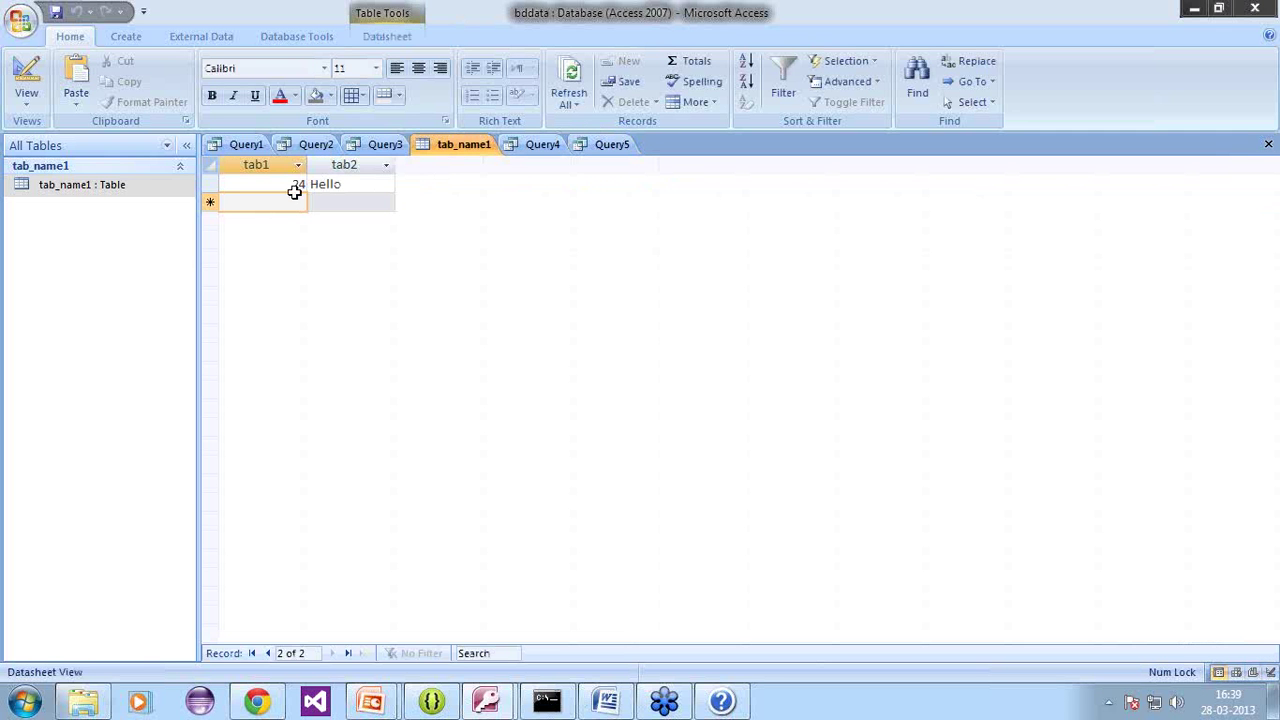
{"action": "left_click", "coordinate": [607, 147]}
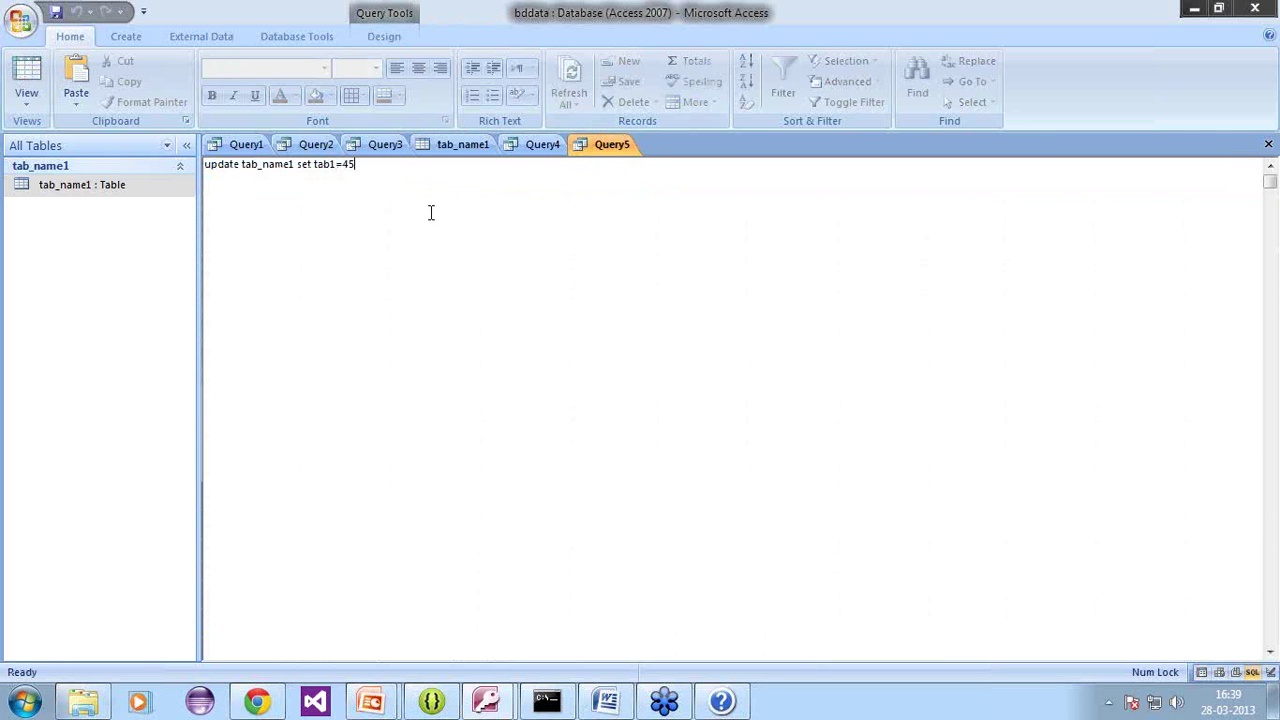
{"action": "type", "text": "where tab1=24;"}
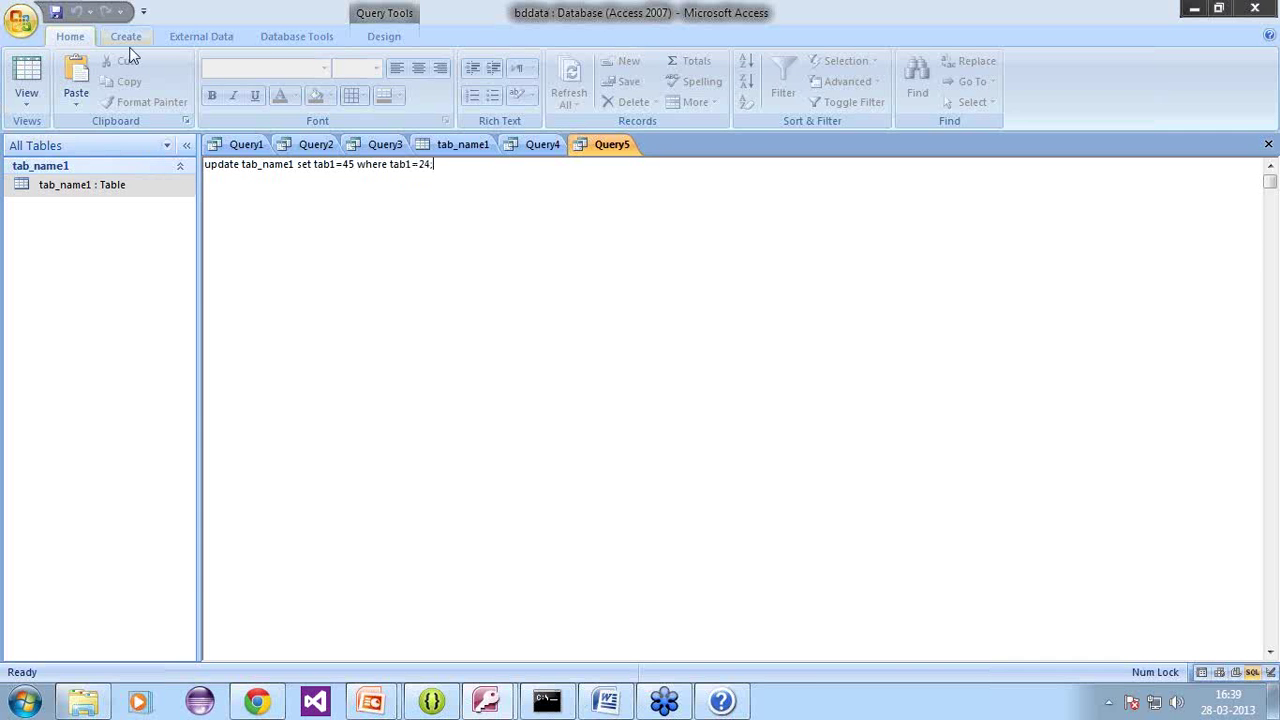
Step: Run the update query, accepting the row change, and check the record in tab_name1
{"action": "left_click", "coordinate": [371, 40]}
{"action": "left_click", "coordinate": [65, 85]}
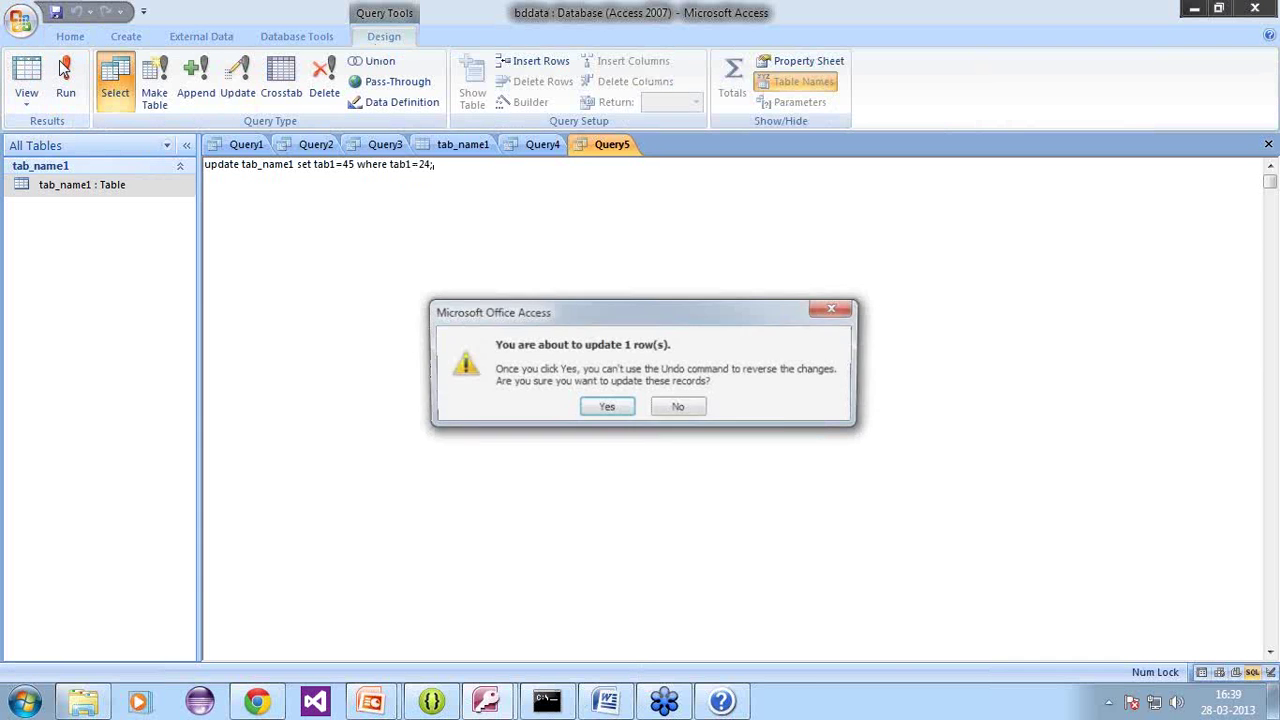
{"action": "left_click", "coordinate": [603, 409]}
{"action": "left_click", "coordinate": [449, 148]}
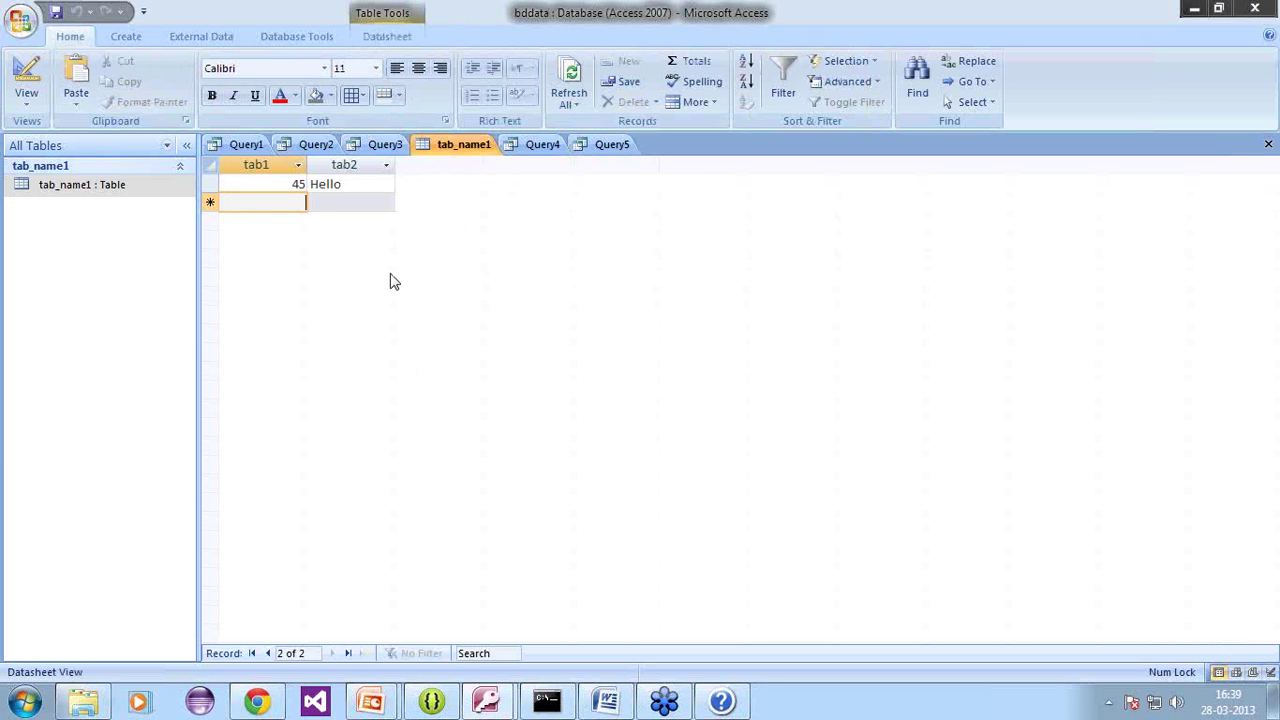
{"action": "key", "text": "Up"}
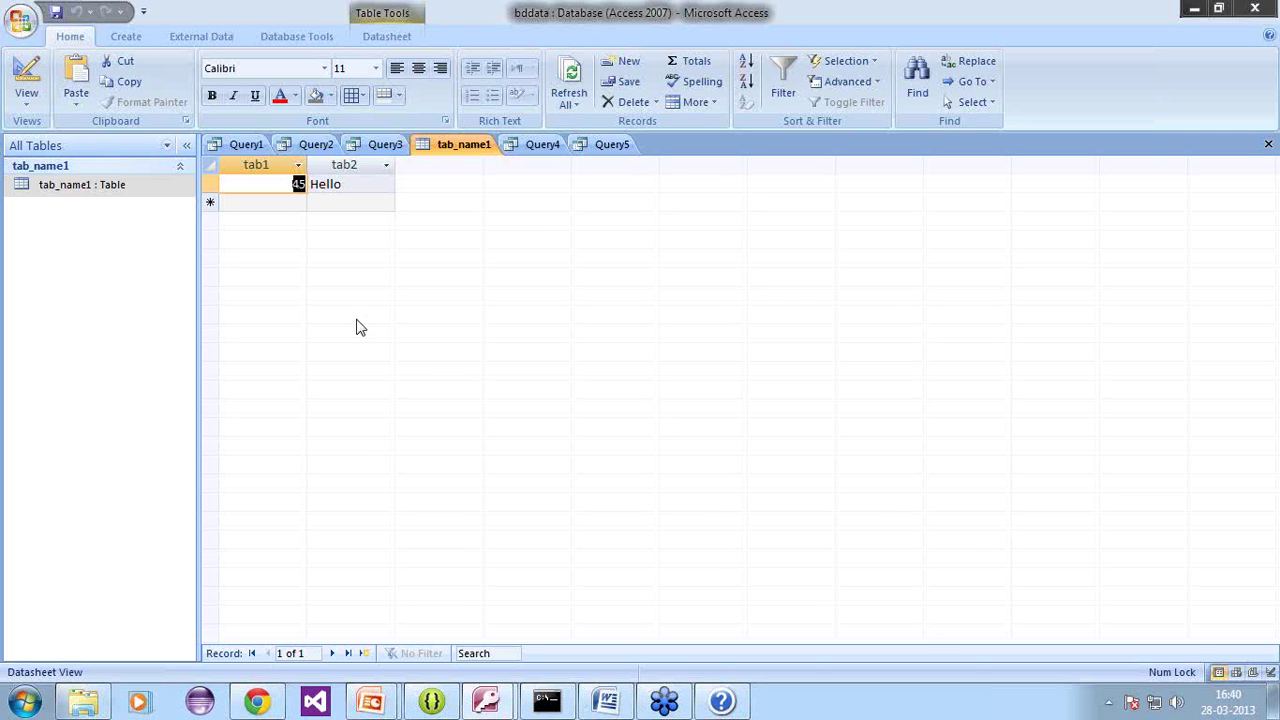
Step: Review the update statement in Query5 and add a record to tab_name1 with tab1 45 and tab2 "hell"
{"action": "left_click", "coordinate": [605, 145]}
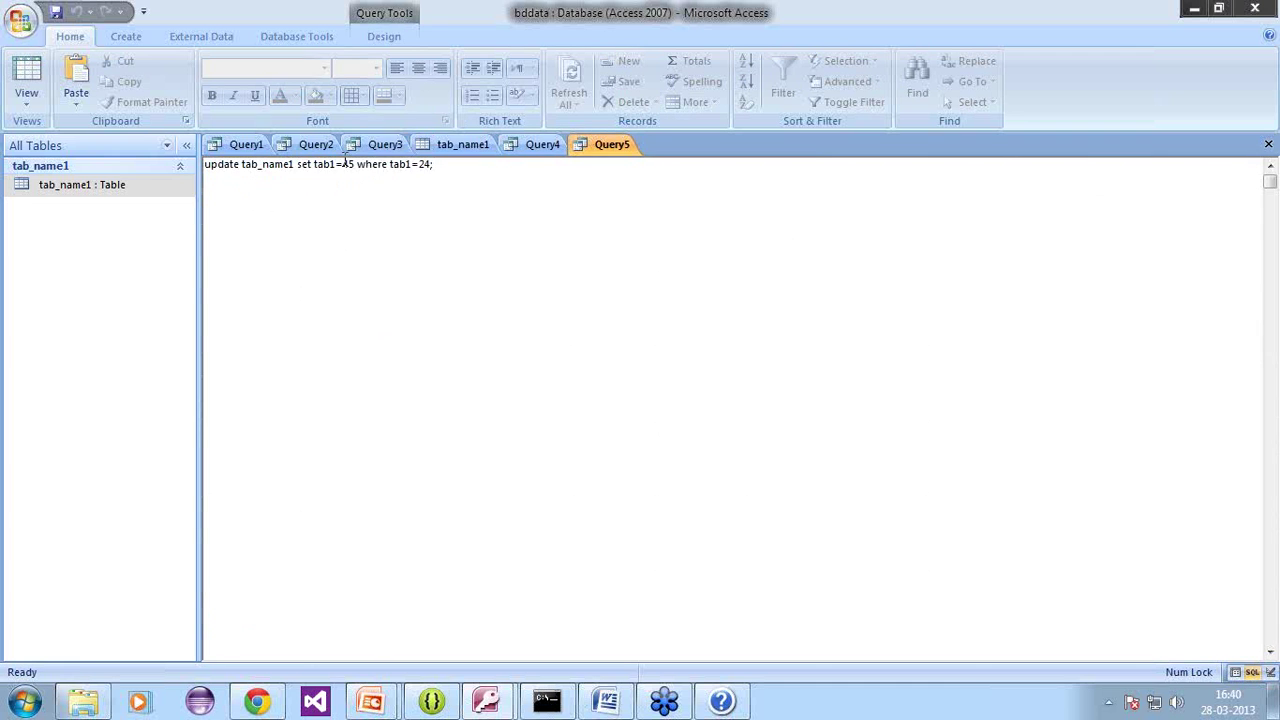
{"action": "left_click", "coordinate": [463, 144]}
{"action": "left_click", "coordinate": [272, 205]}
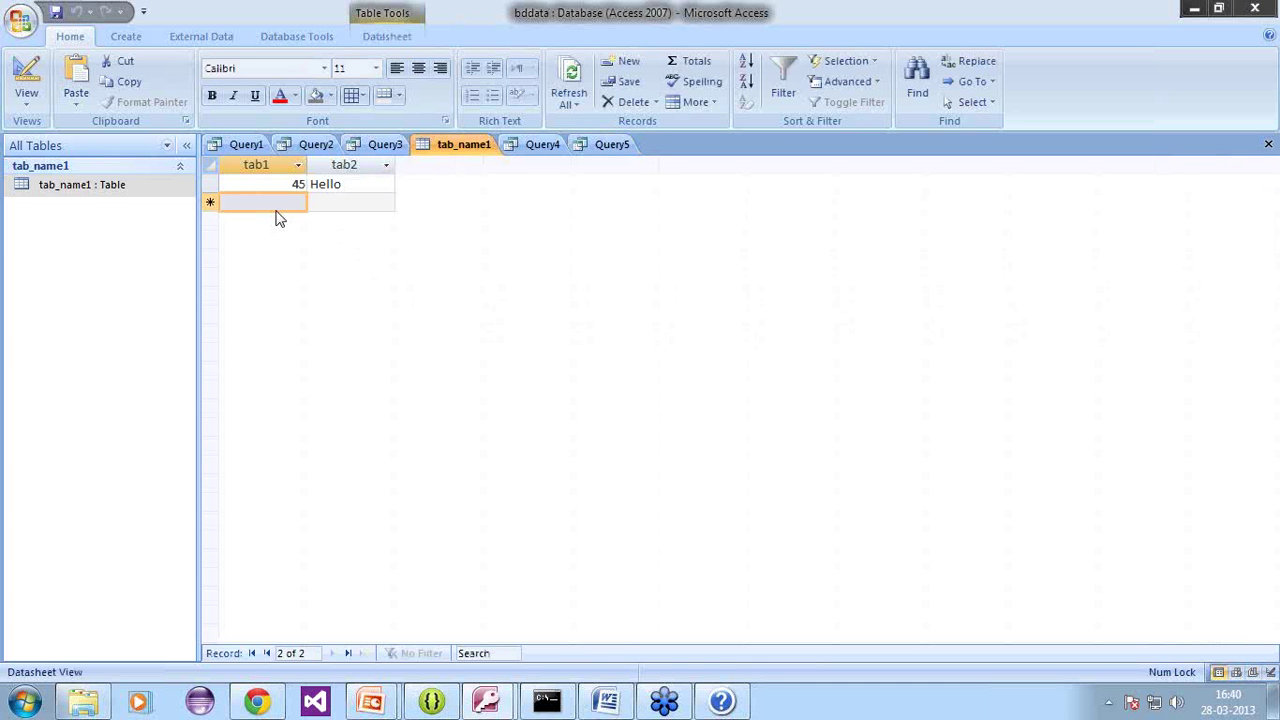
{"action": "left_click", "coordinate": [285, 204]}
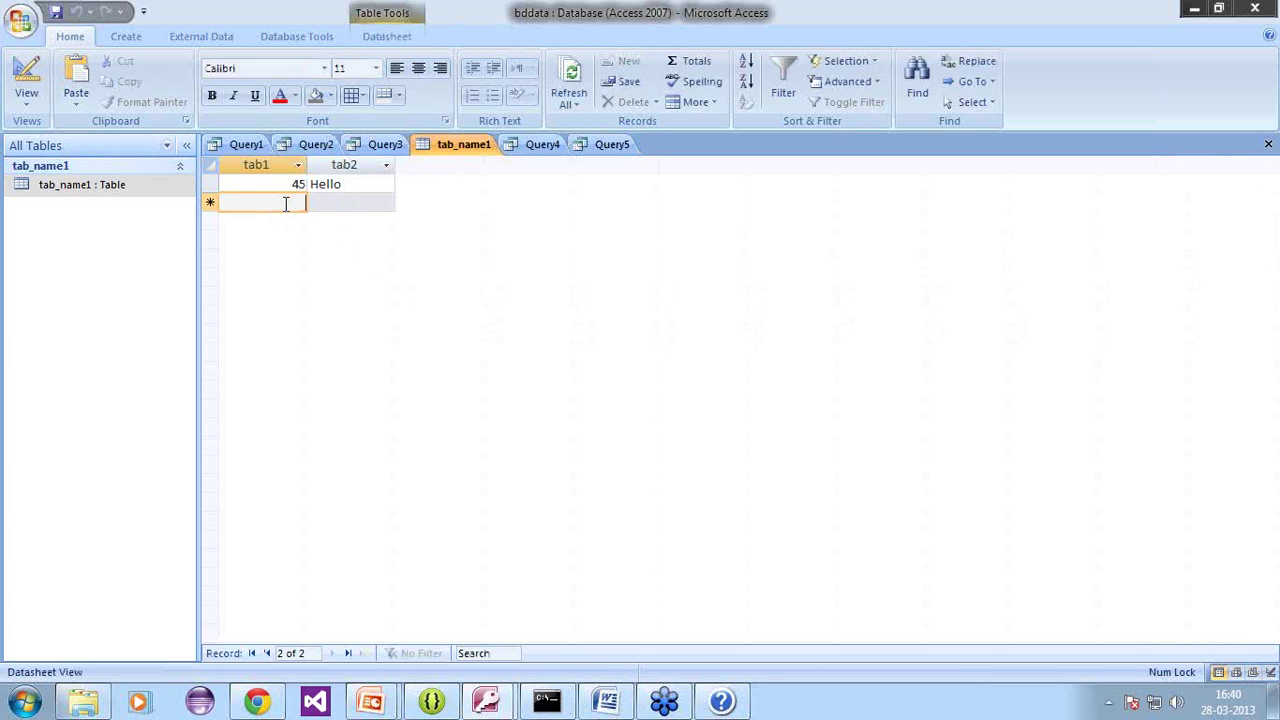
{"action": "type", "text": "45"}
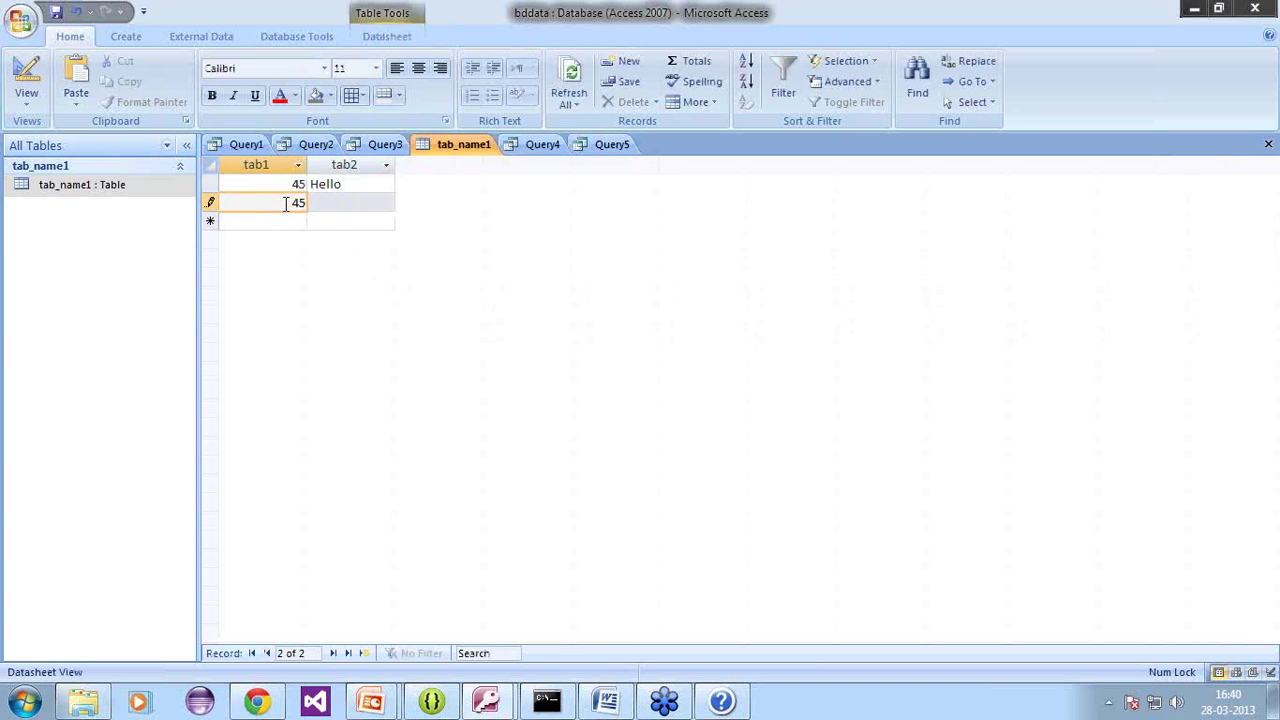
{"action": "key", "text": "Tab"}
{"action": "type", "text": "hell"}
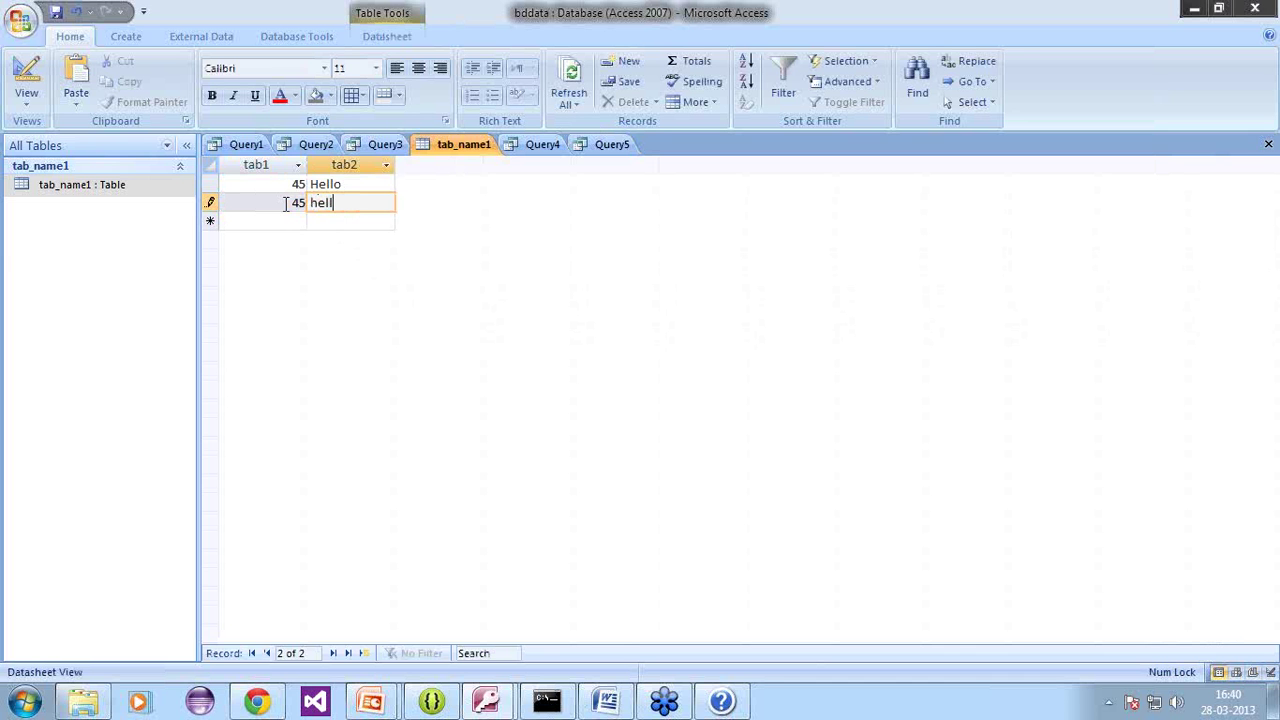
{"action": "key", "text": "Tab"}
Step: Add another record to tab_name1 with tab1 45 and tab2 "blue"
{"action": "type", "text": "45"}
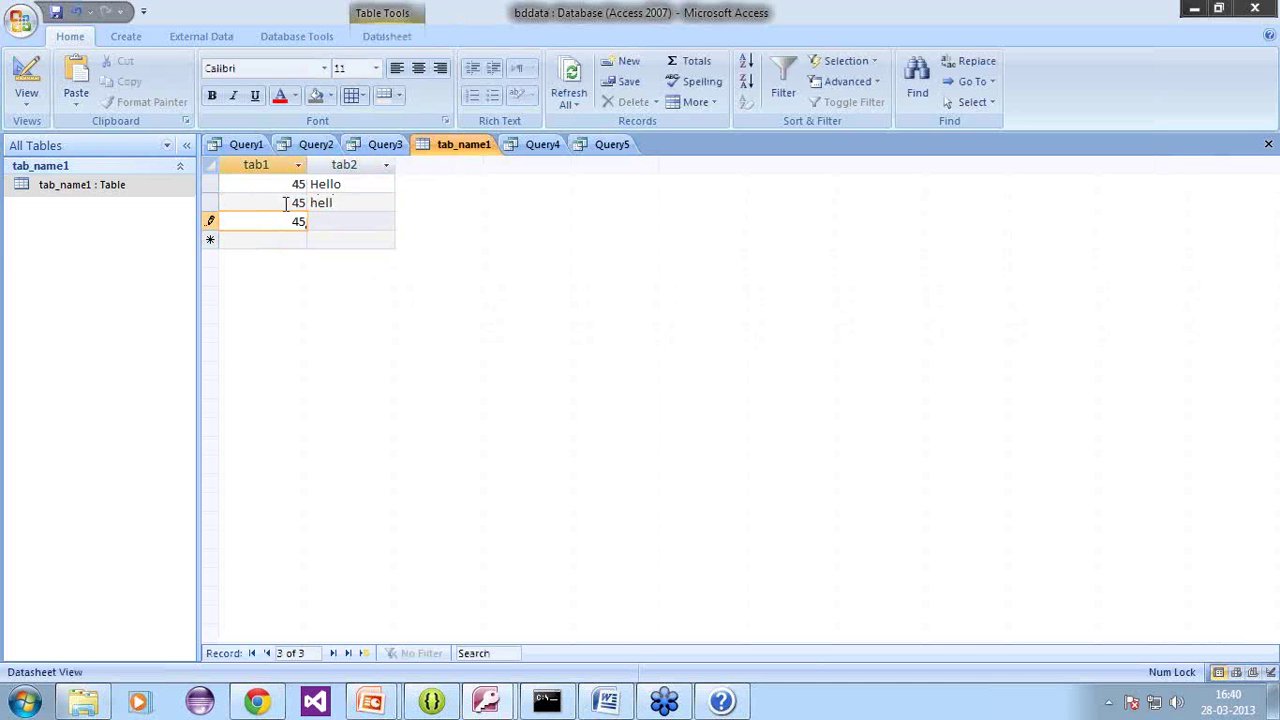
{"action": "key", "text": "Tab"}
{"action": "type", "text": "b"}
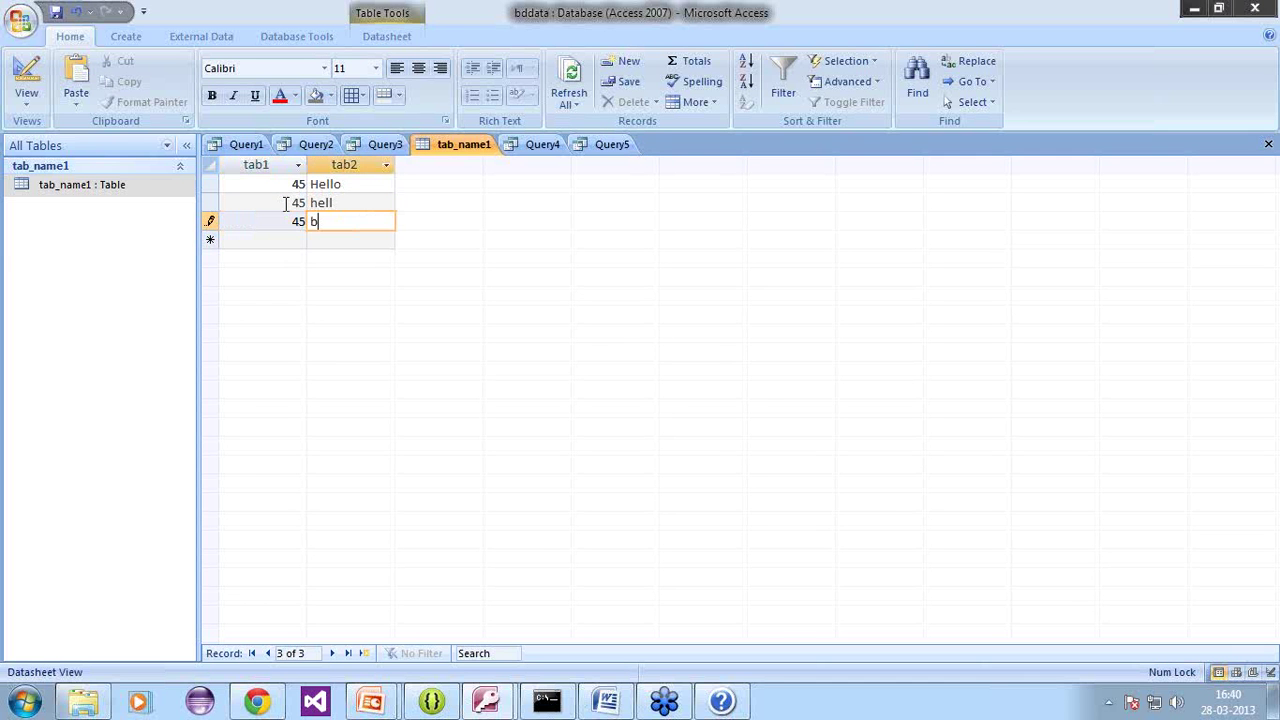
{"action": "type", "text": "lue"}
{"action": "key", "text": "Tab"}
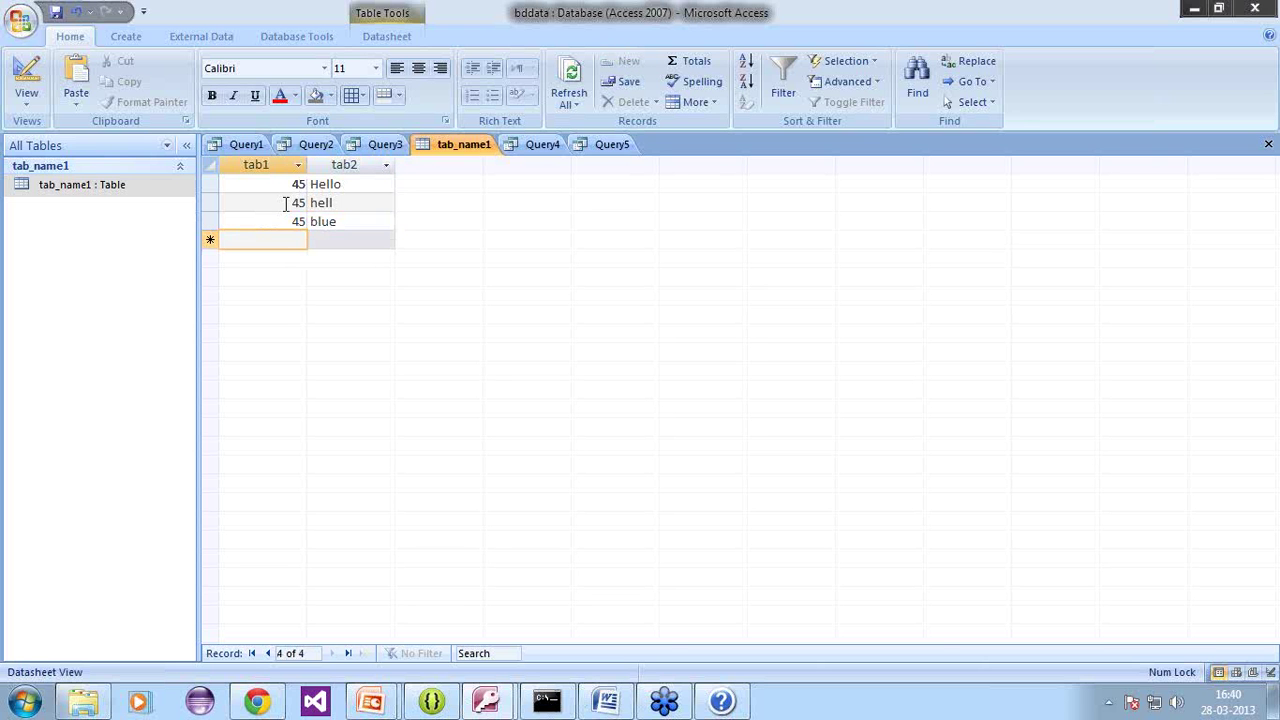
Step: Add a record to tab_name1 with tab1 54 and tab2 "no"
{"action": "type", "text": "54"}
{"action": "key", "text": "Tab"}
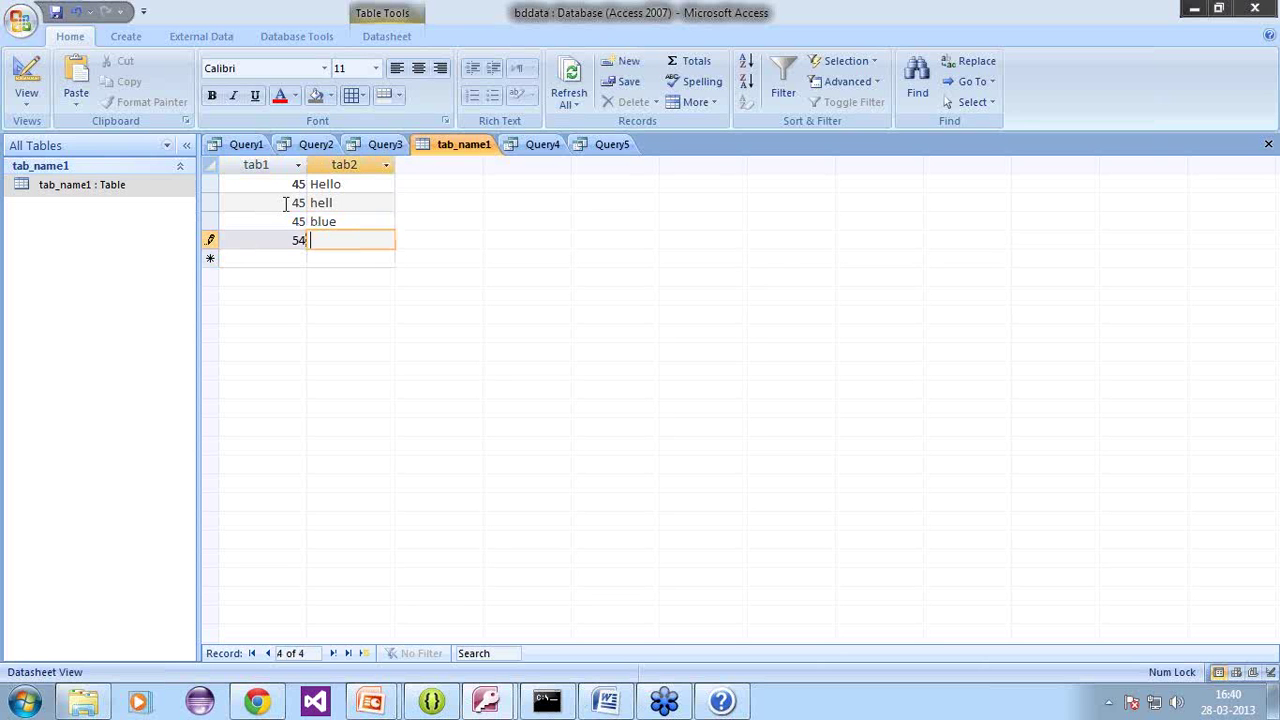
{"action": "type", "text": "no"}
{"action": "key", "text": "shift+Return"}
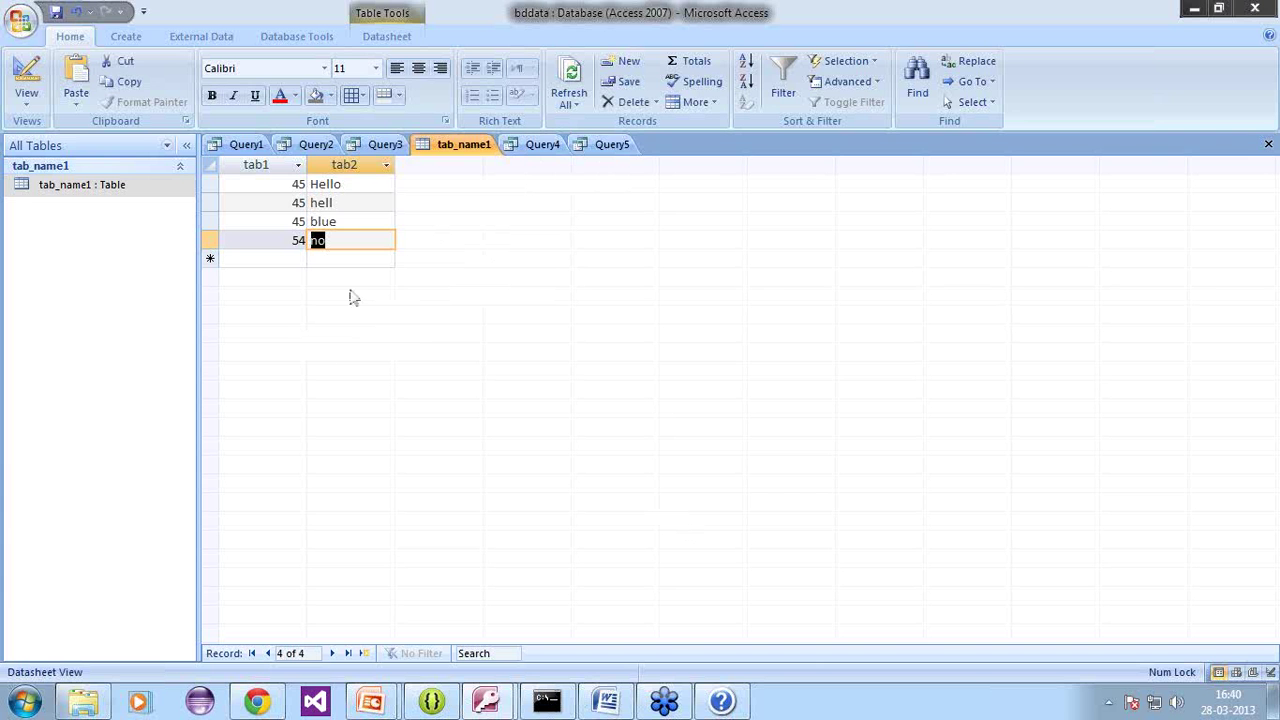
{"action": "key", "text": "Tab"}
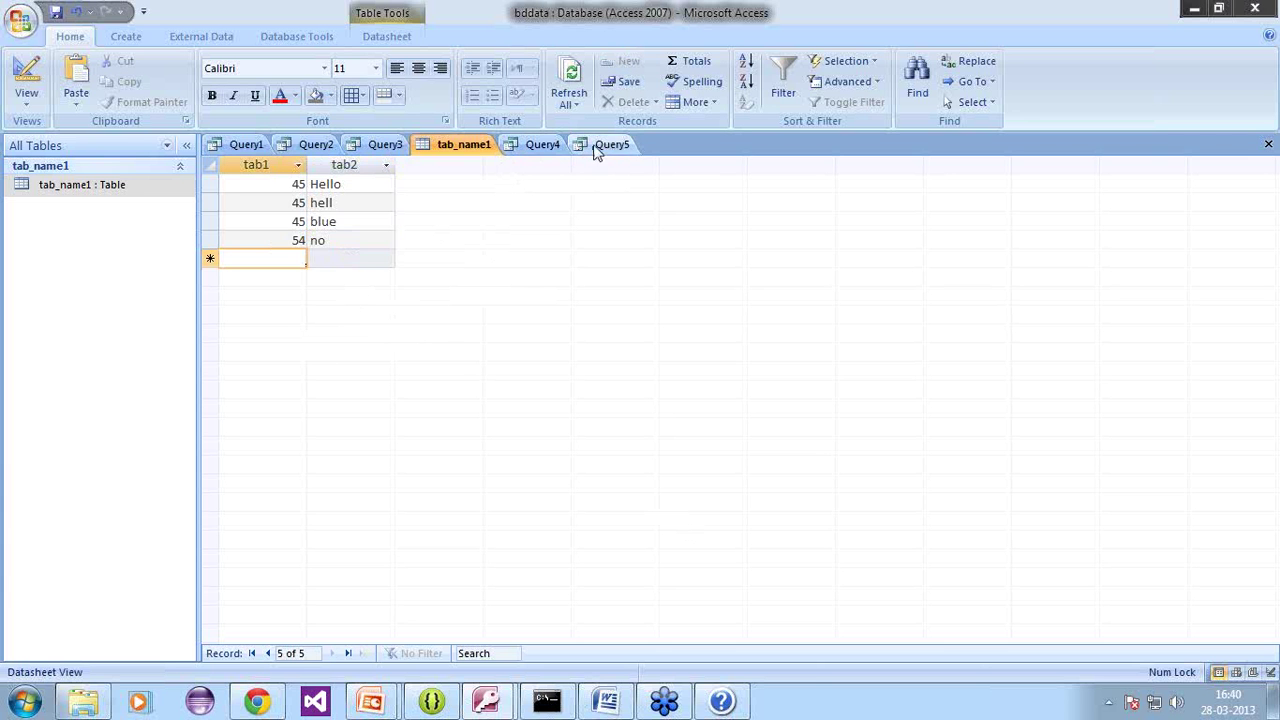
Step: Edit the statement in Query5 to read "update tab_name1 set tab1=1 where tab1=45;"
{"action": "left_click", "coordinate": [603, 144]}
{"action": "left_click", "coordinate": [345, 168]}
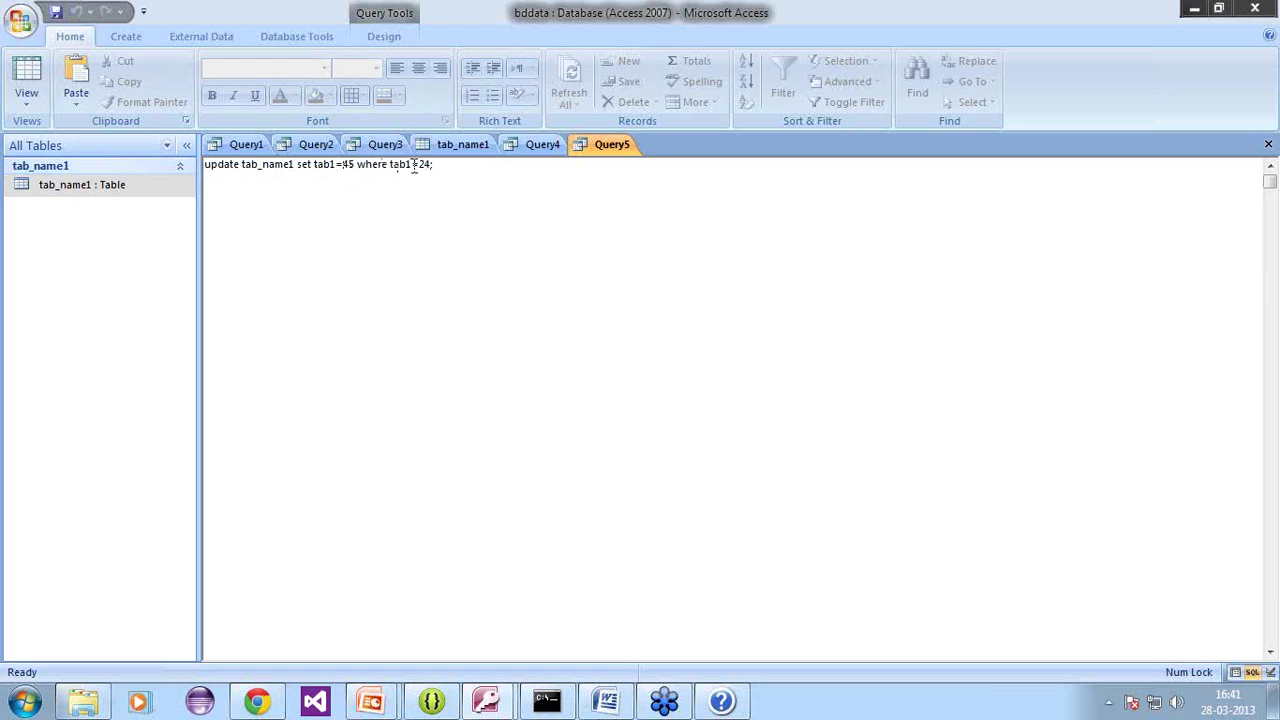
{"action": "left_click_drag", "start_coordinate": [418, 165], "coordinate": [434, 164]}
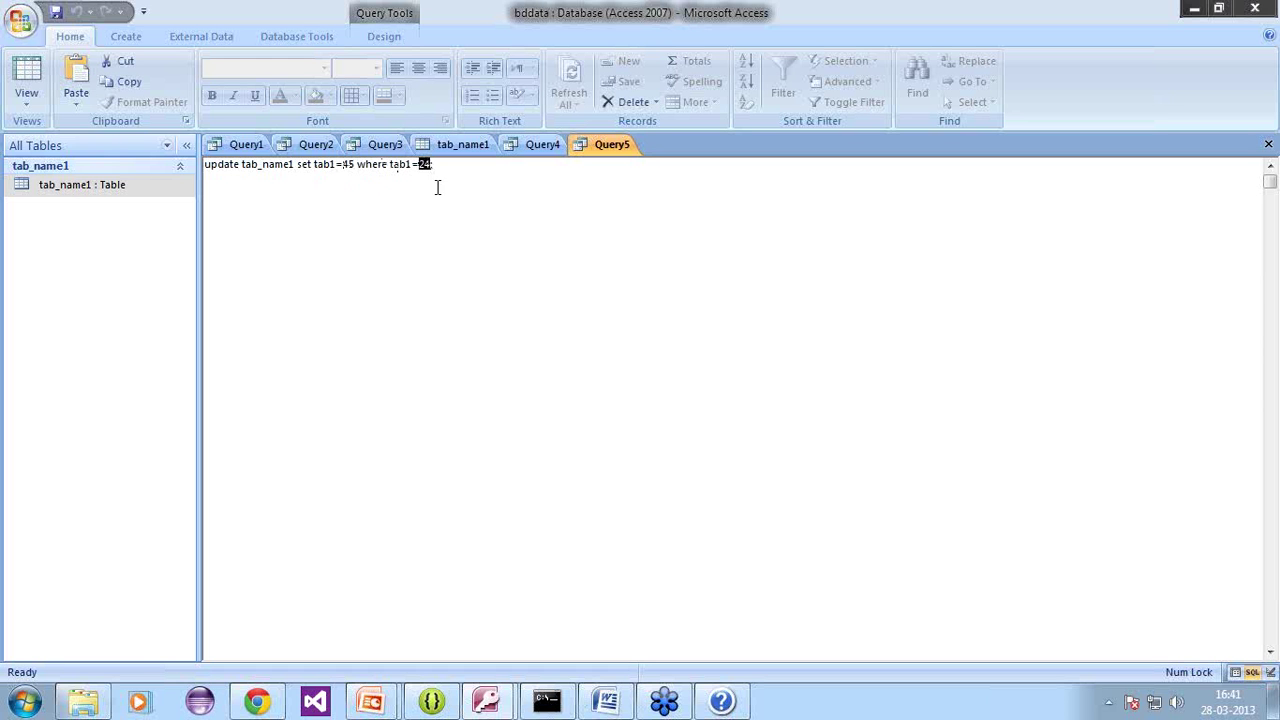
{"action": "type", "text": "45"}
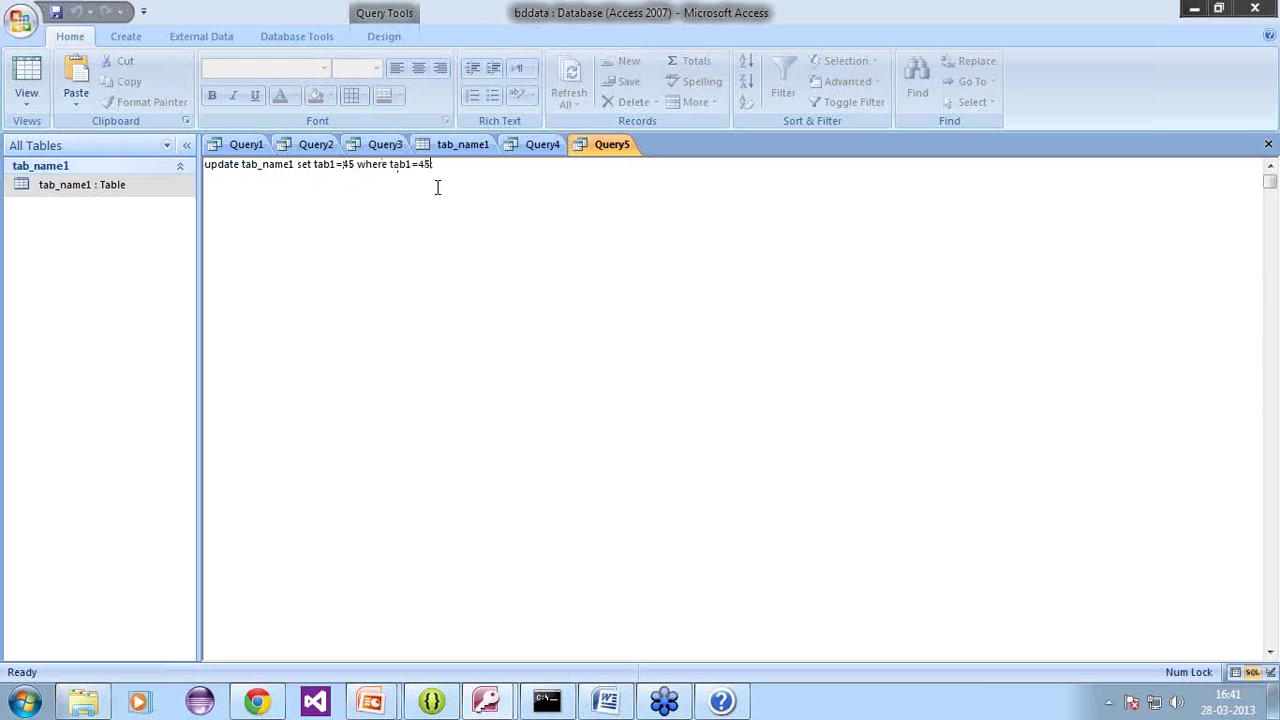
{"action": "double_click", "coordinate": [348, 164]}
{"action": "type", "text": "1=45;"}
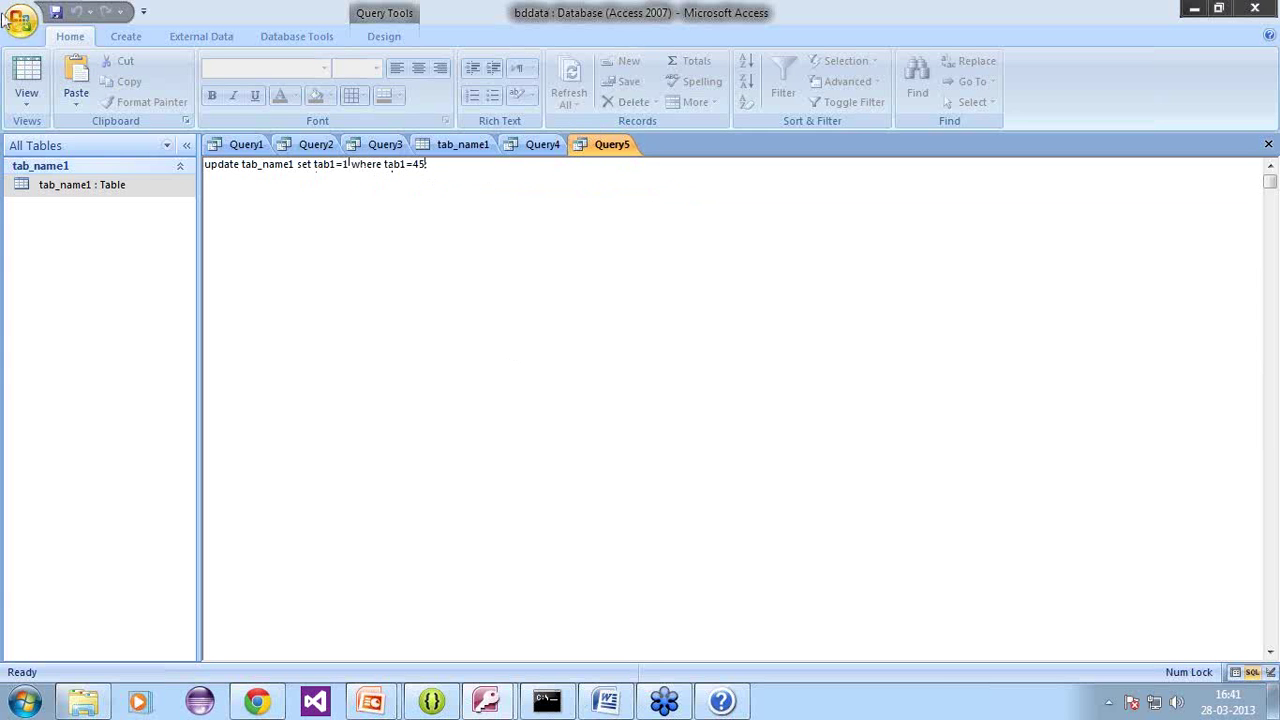
Step: Run the edited update query on tab_name1 and accept the row changes
{"action": "left_click", "coordinate": [374, 38]}
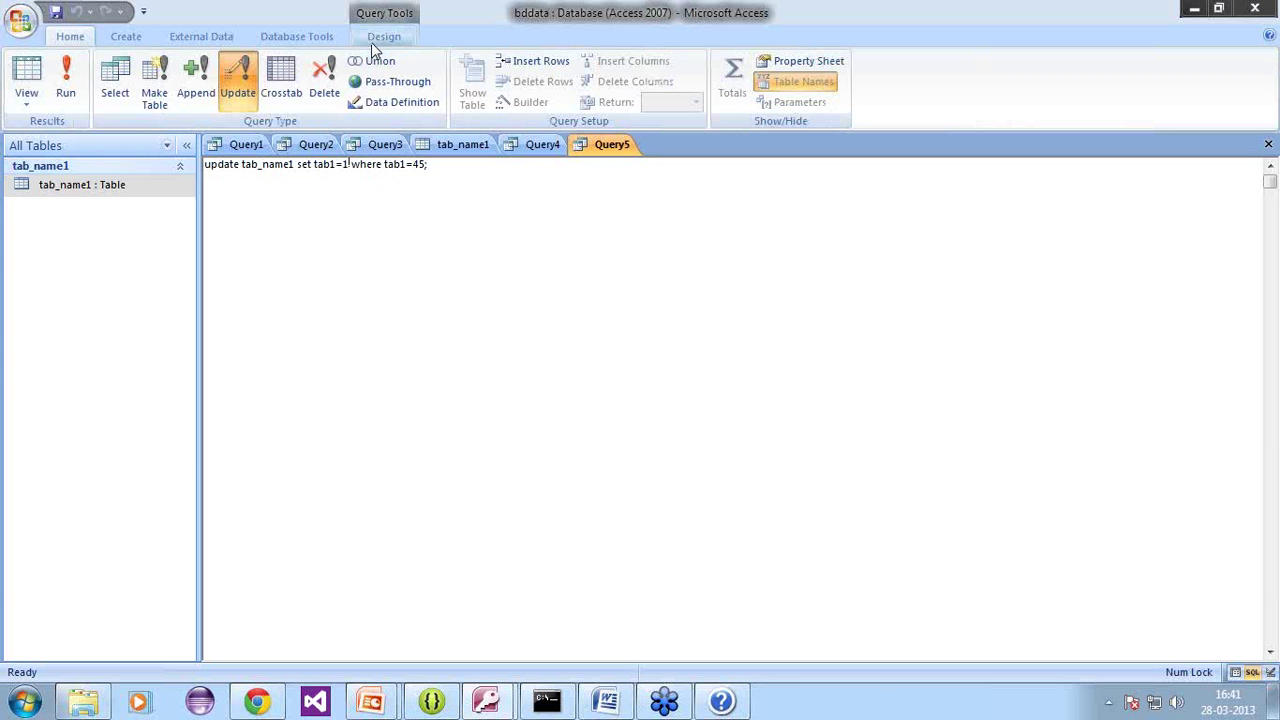
{"action": "left_click", "coordinate": [77, 77]}
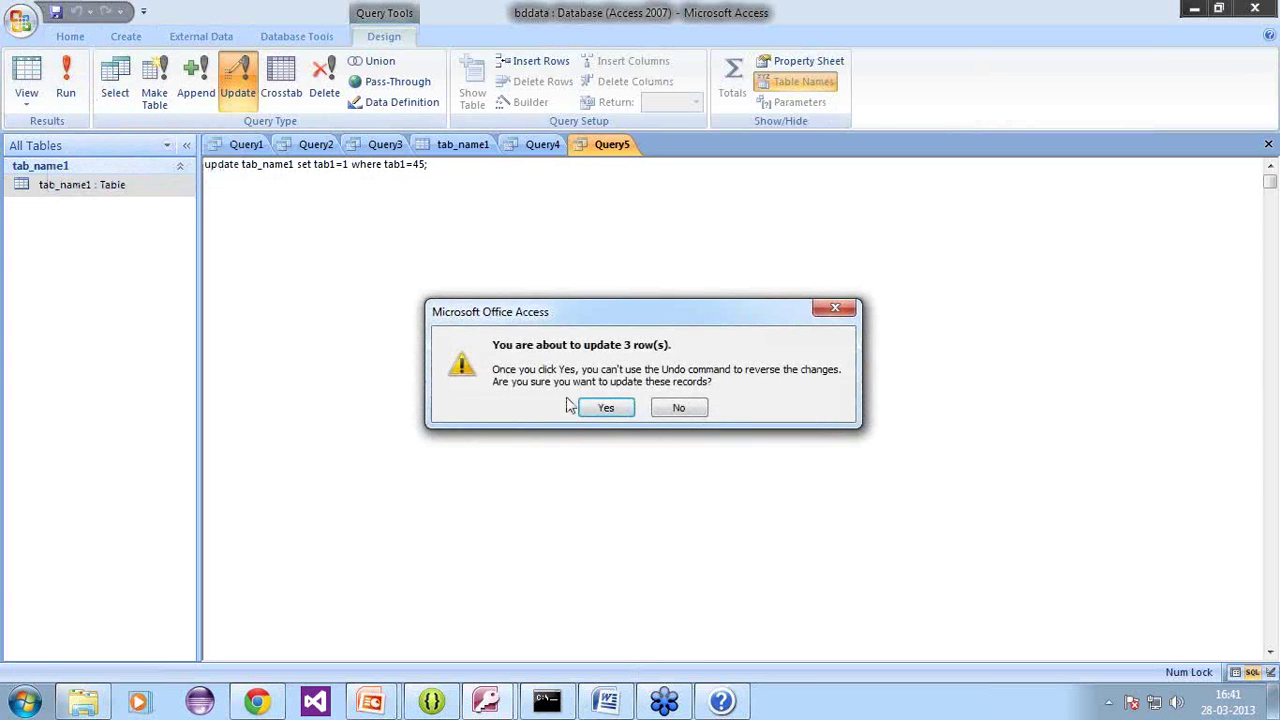
{"action": "left_click", "coordinate": [598, 408]}
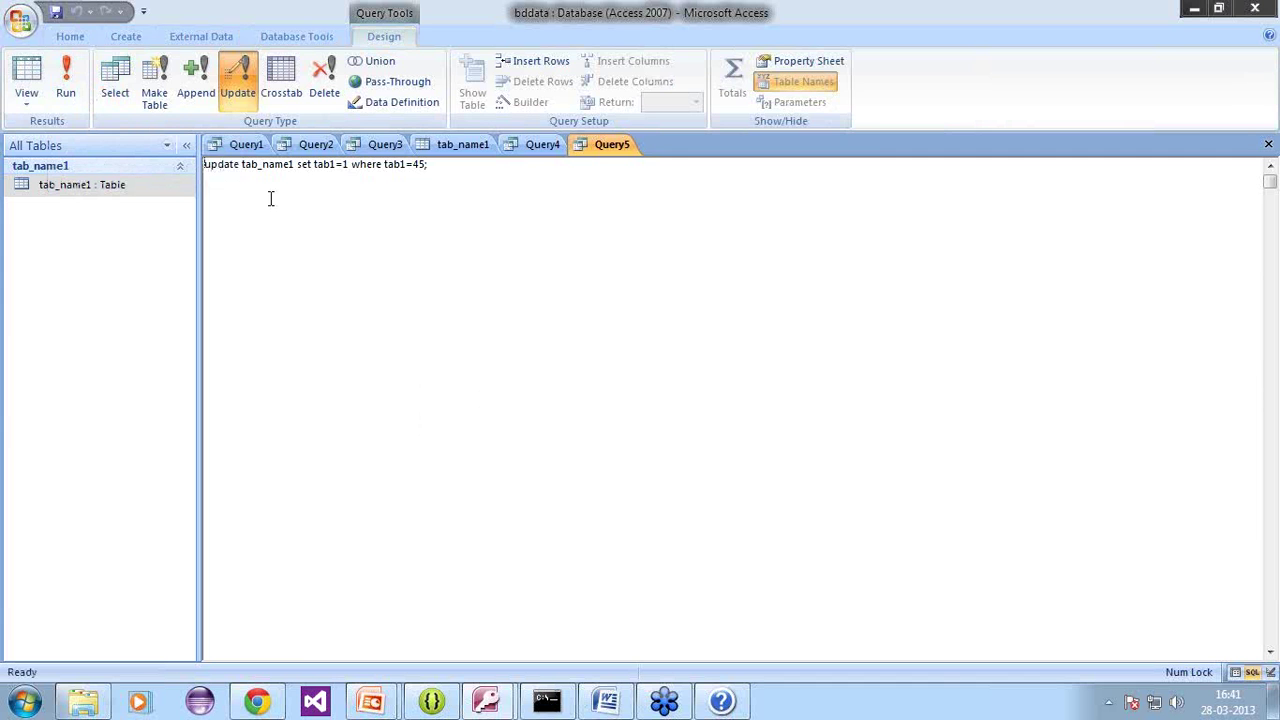
Step: Check the tab1 values in tab_name1 and switch back to the queries document in Word
{"action": "left_click", "coordinate": [466, 148]}
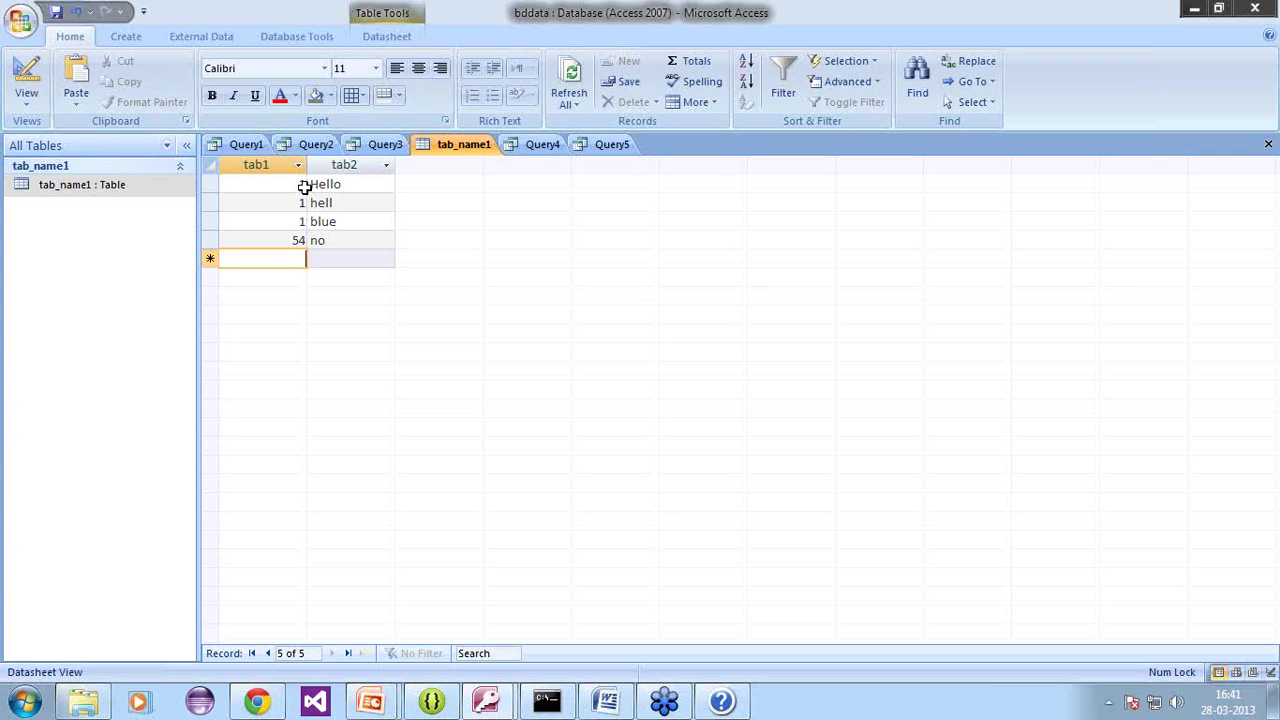
{"action": "key", "text": "alt+Tab"}
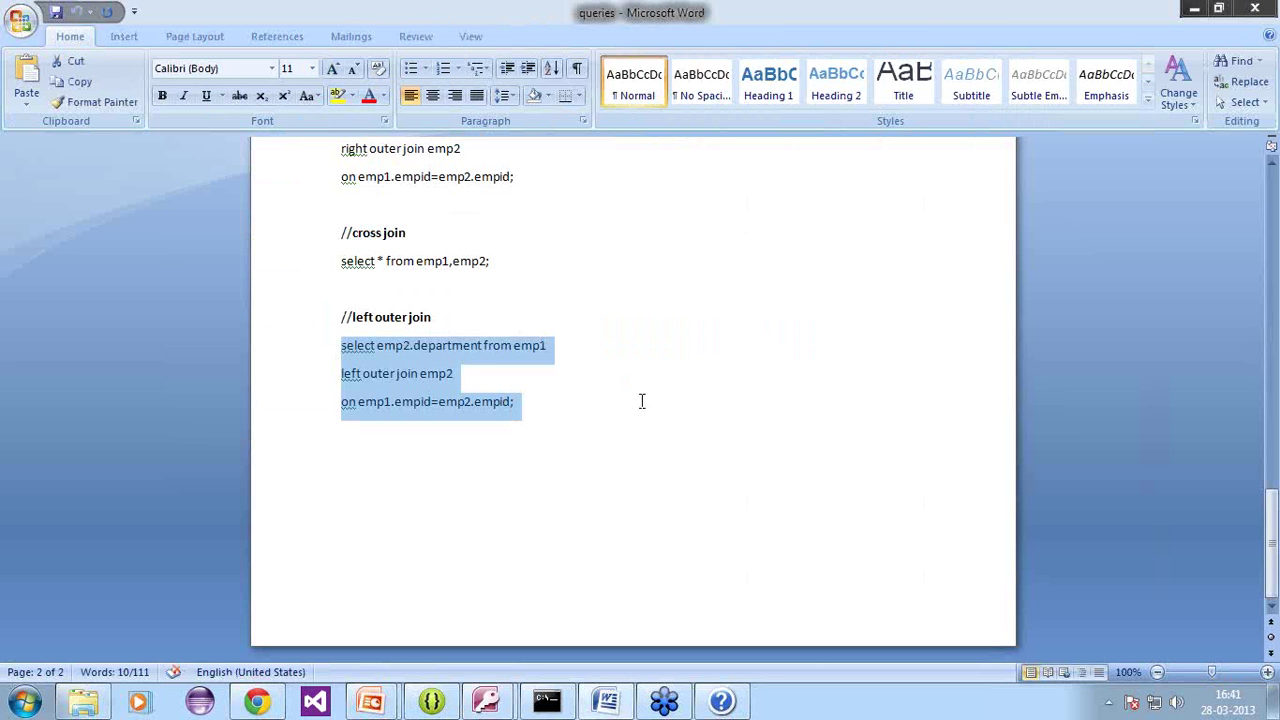
Step: Switch to the PowerPoint slide show to review the Delete command slide, and return to the Access database
{"action": "left_click", "coordinate": [640, 405]}
{"action": "key", "text": "alt+Tab"}
{"action": "left_click", "coordinate": [706, 372]}
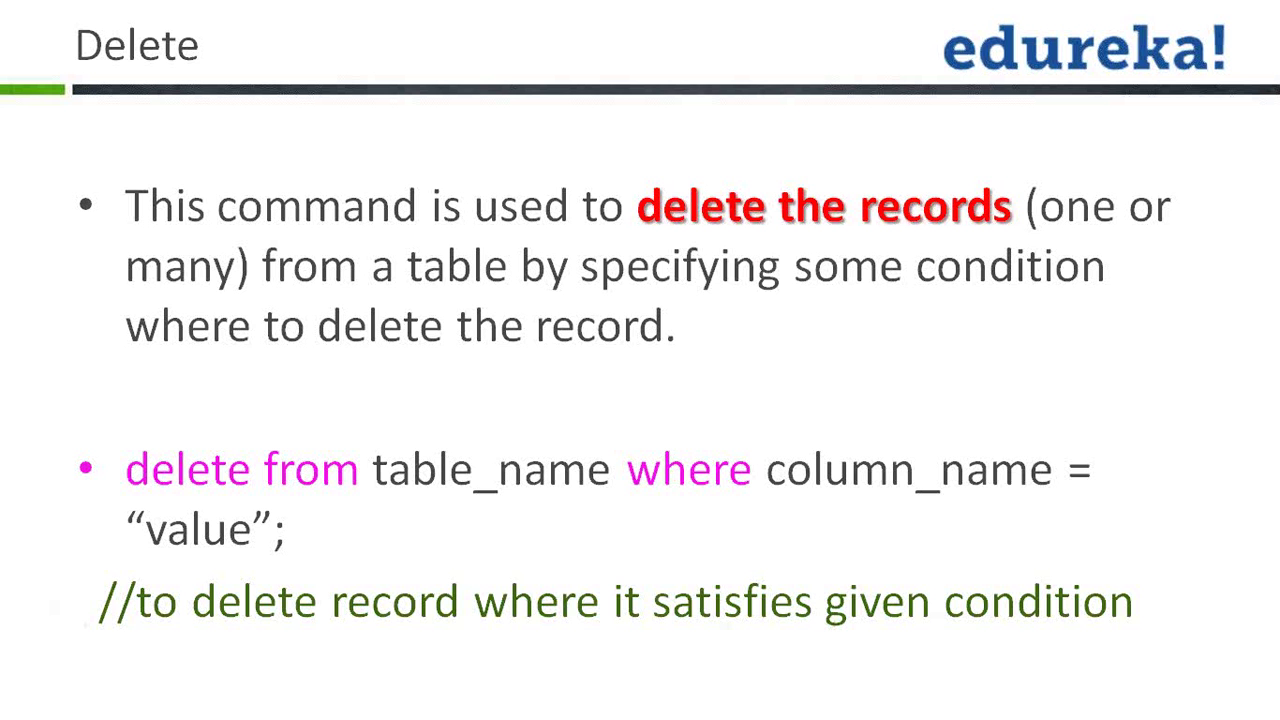
{"action": "key", "text": "alt+Tab"}
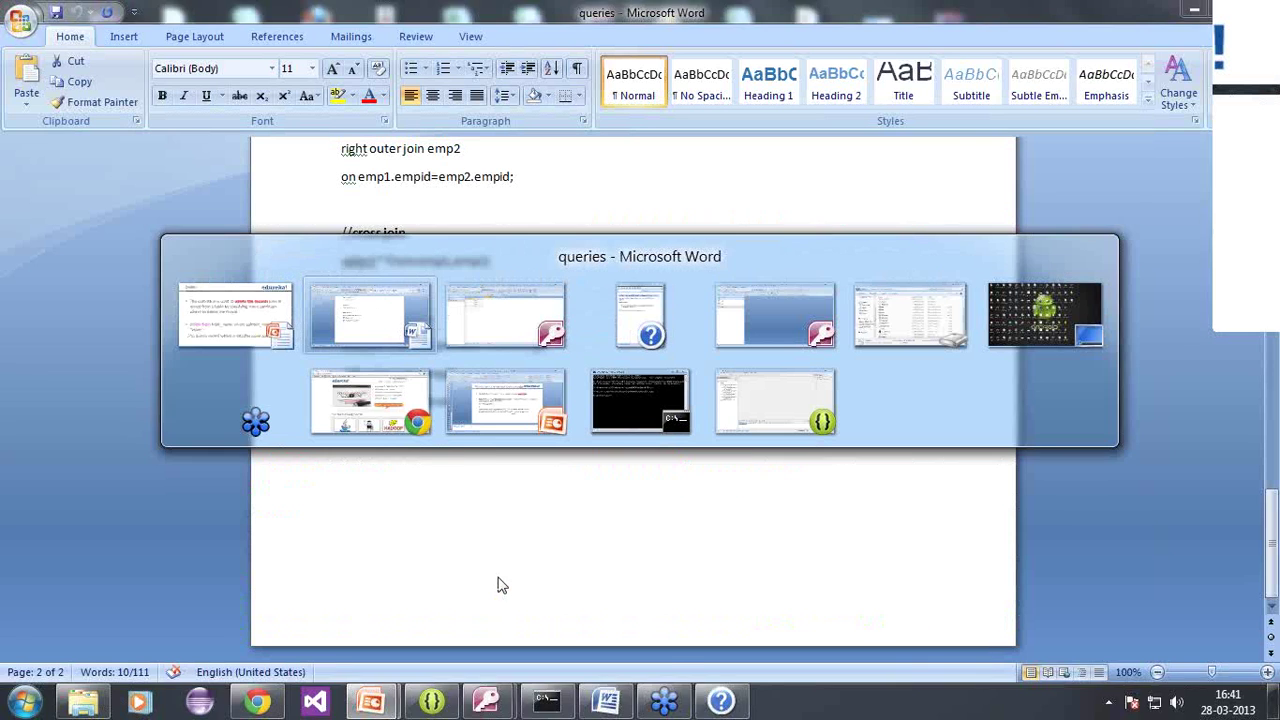
{"action": "key", "text": "alt+Tab"}
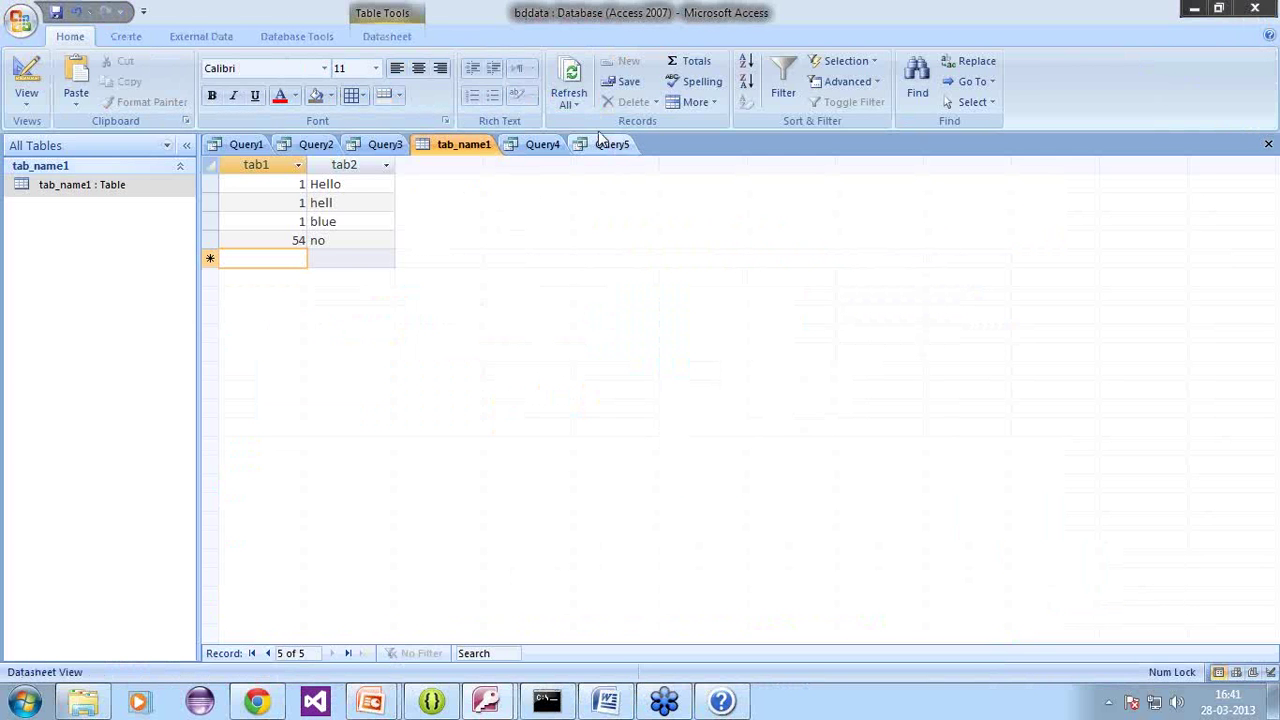
Step: Replace the statement in Query5 with "delete tab_name1 where tab1 =1;"
{"action": "left_click", "coordinate": [603, 145]}
{"action": "left_click_drag", "start_coordinate": [511, 163], "coordinate": [68, 161]}
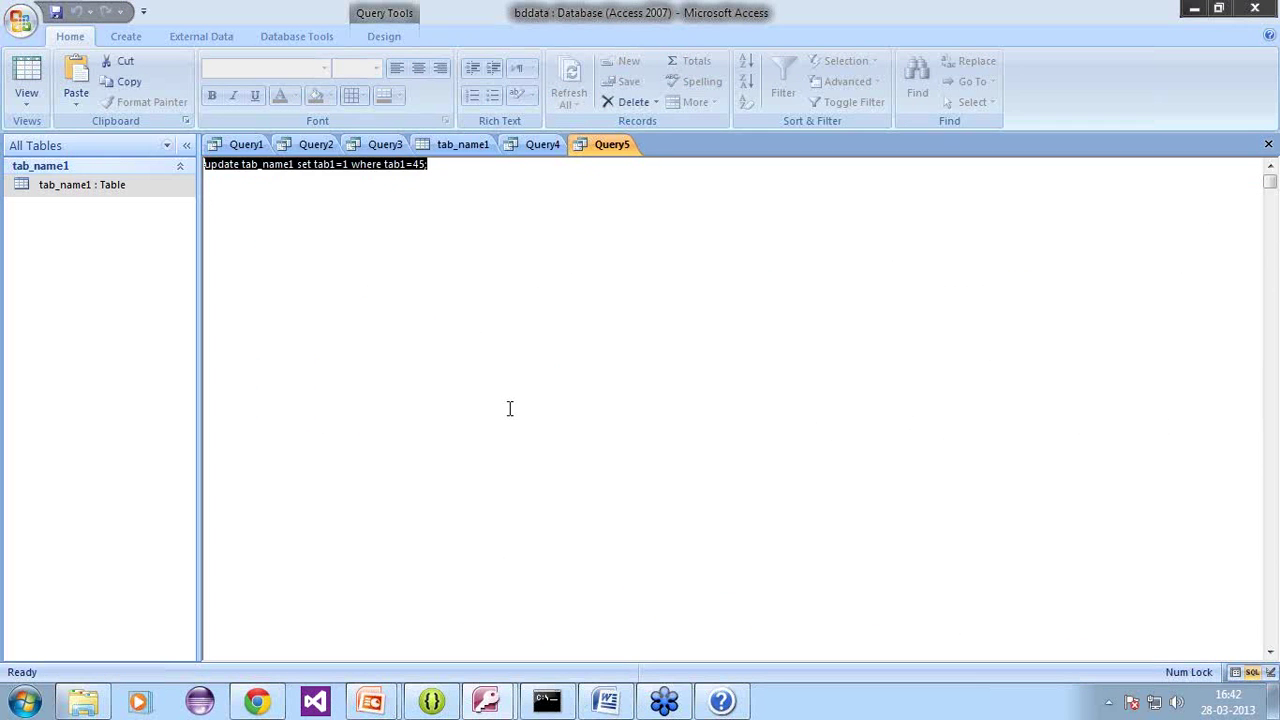
{"action": "type", "text": "delete"}
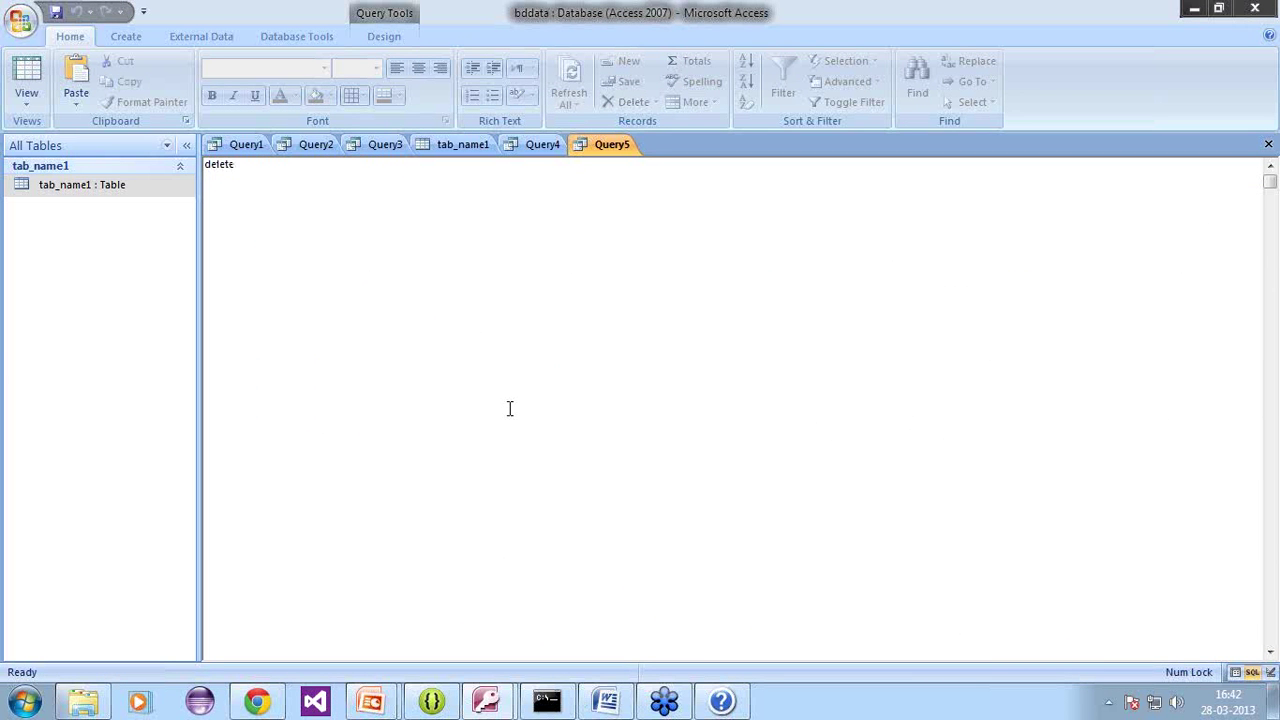
{"action": "type", "text": " tab_na"}
{"action": "type", "text": "1 where co"}
{"action": "key", "text": "BackSpace"}
{"action": "key", "text": "BackSpace"}
{"action": "type", "text": "tab_"}
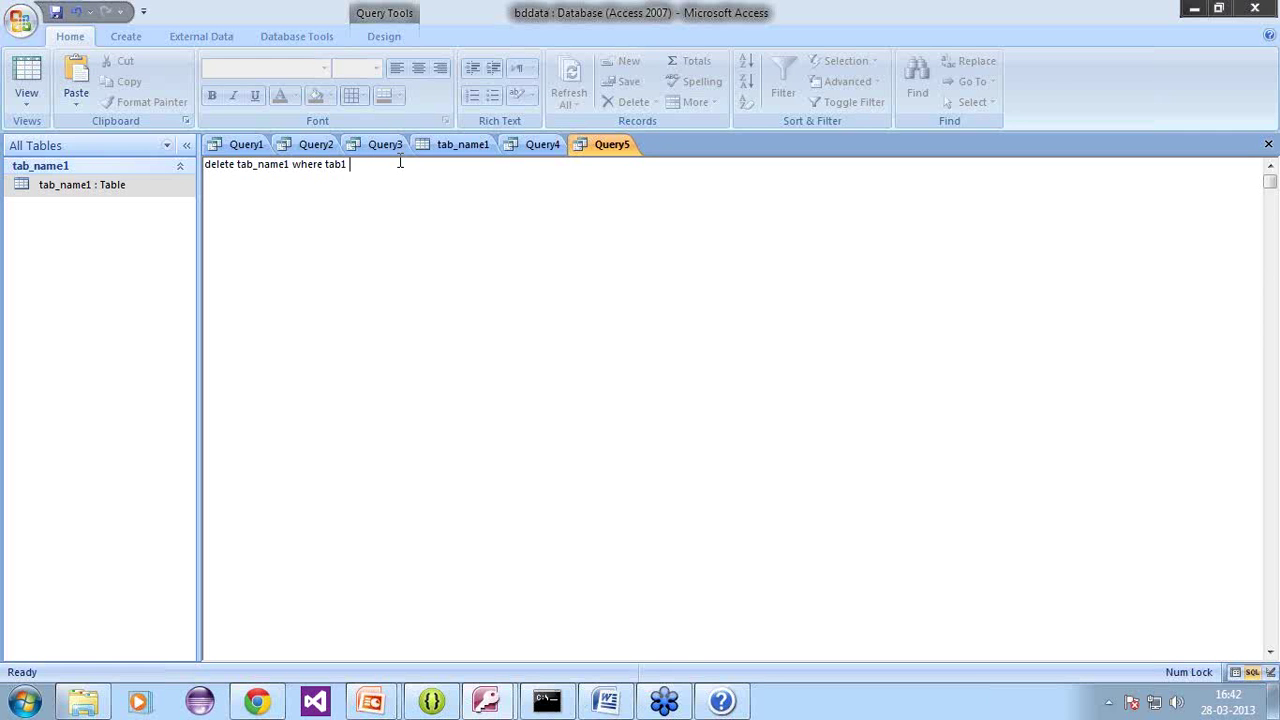
{"action": "type", "text": " =1;"}
Step: Insert "from" after "delete" in the Query5 statement, run the query and accept the row deletion
{"action": "left_click", "coordinate": [362, 40]}
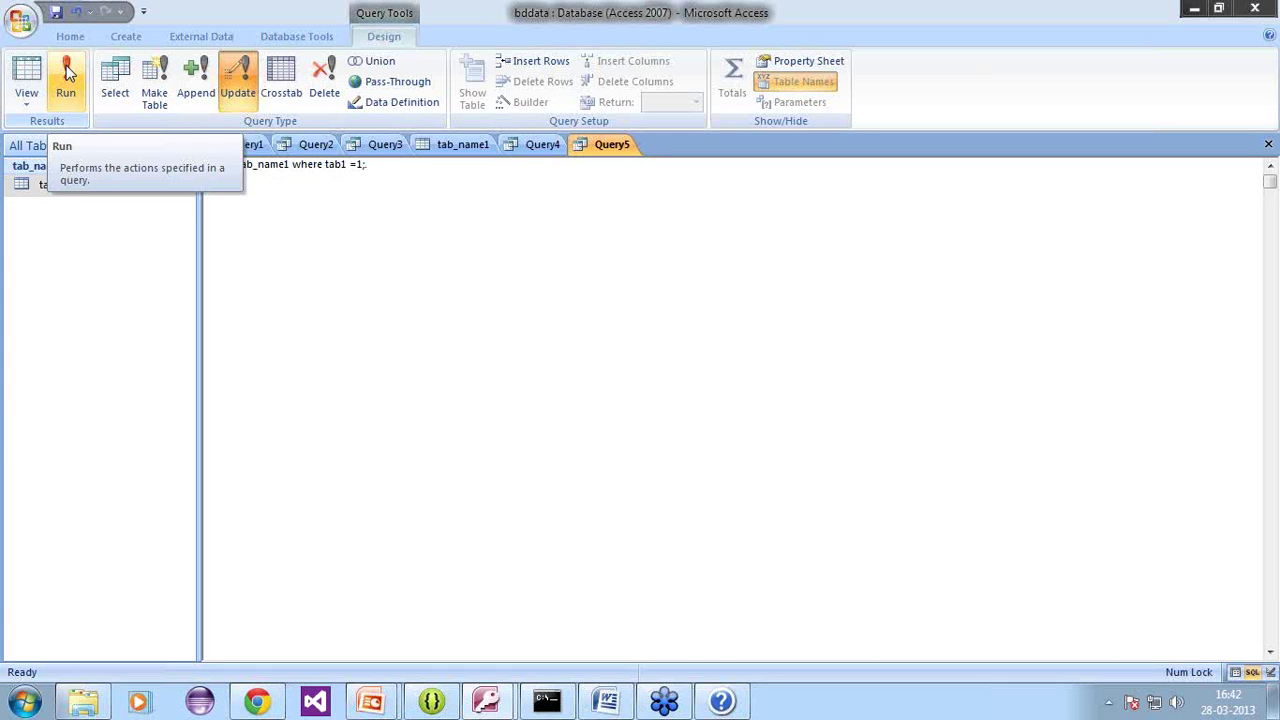
{"action": "left_click", "coordinate": [236, 166]}
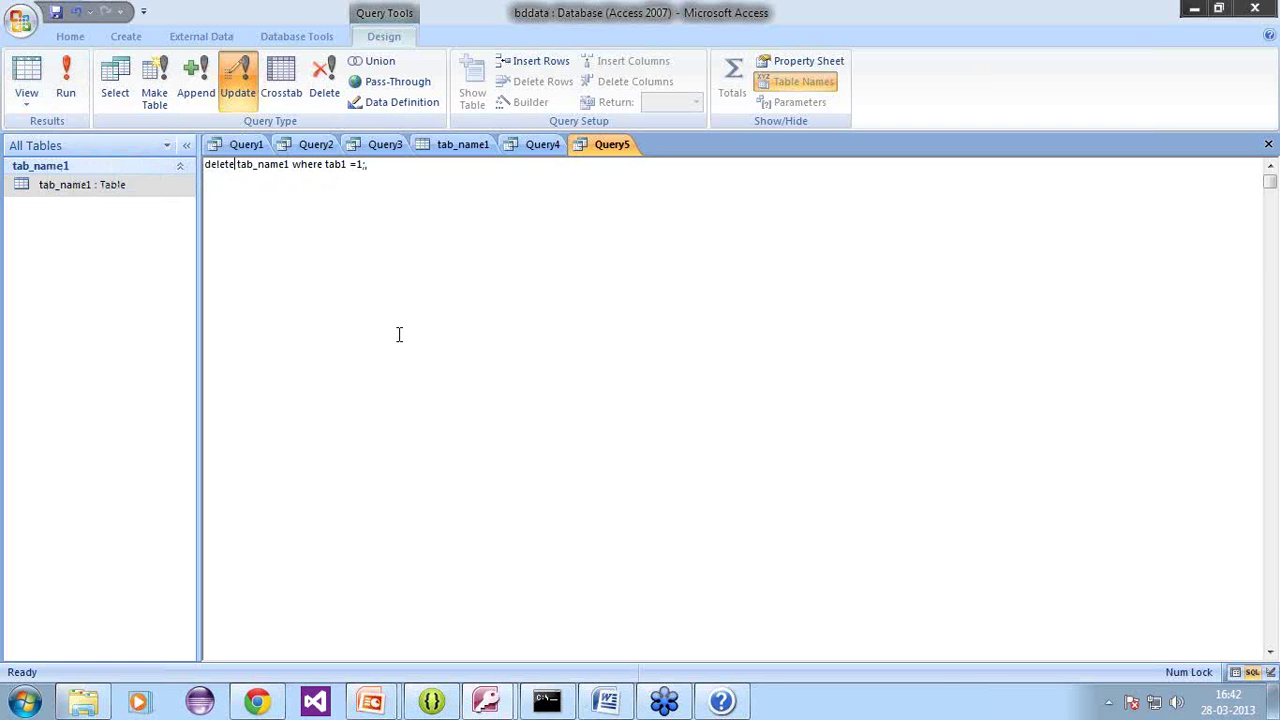
{"action": "type", "text": "from"}
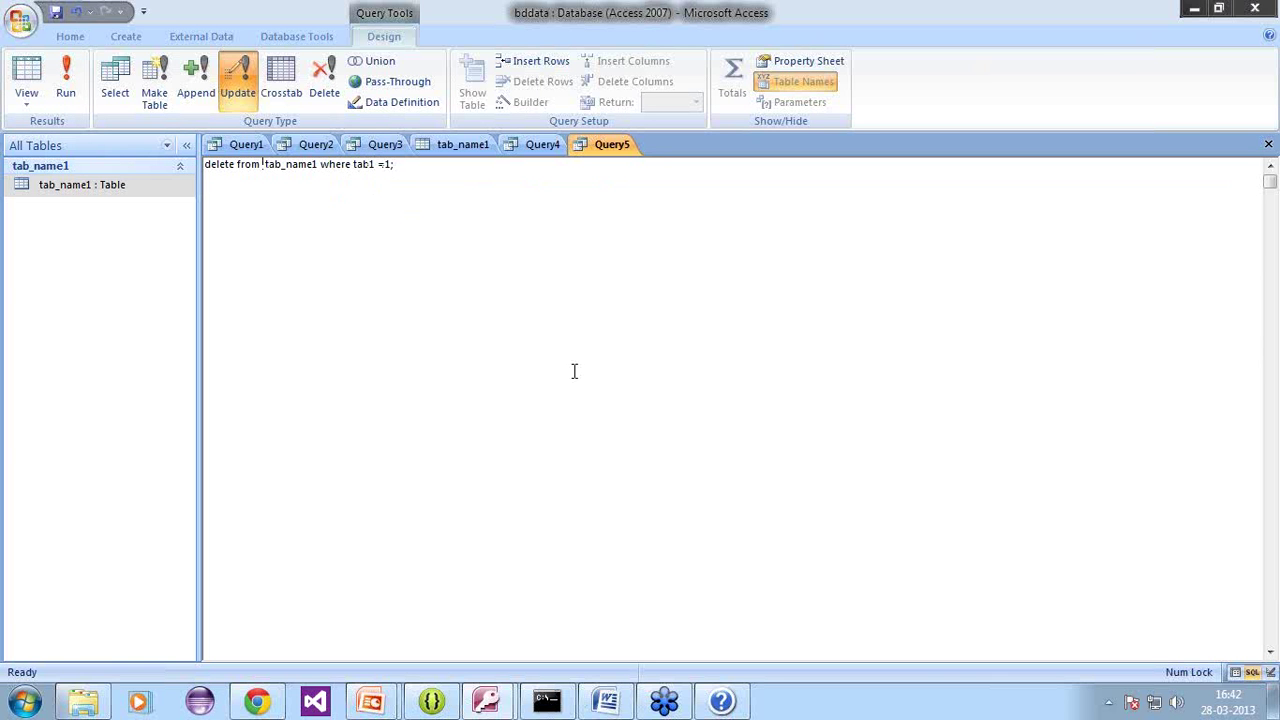
{"action": "left_click", "coordinate": [70, 88]}
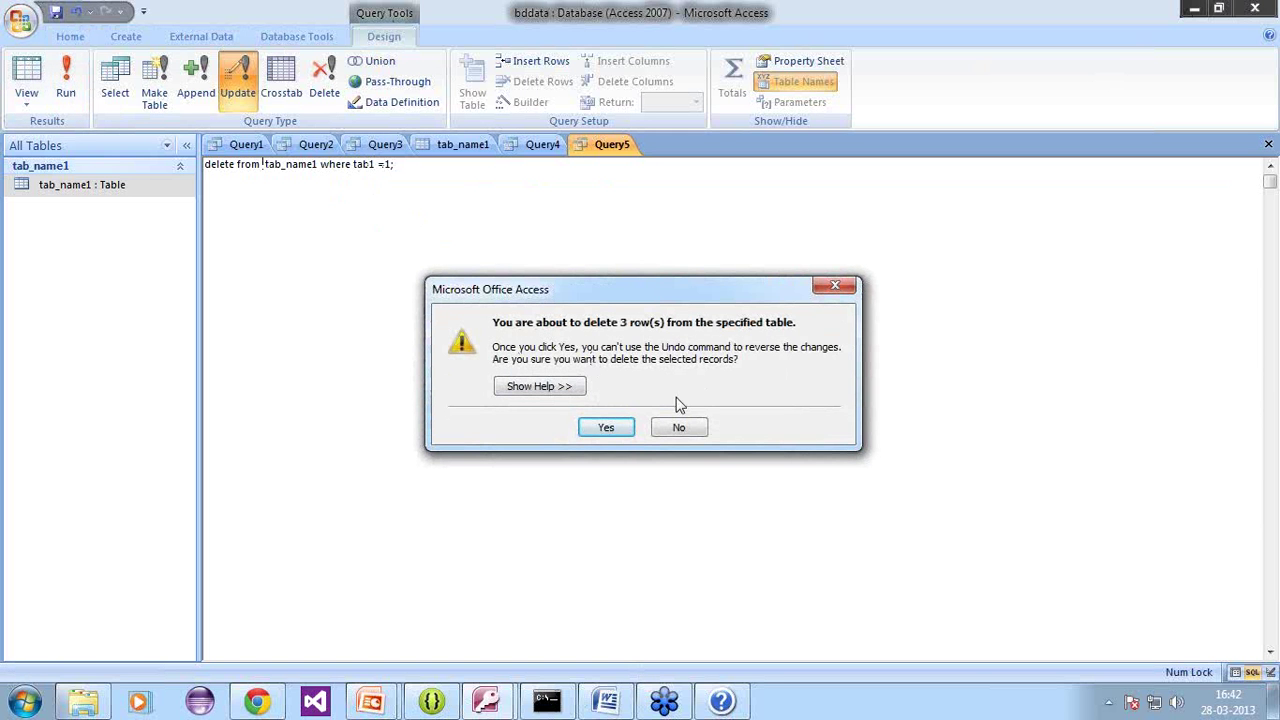
{"action": "left_click", "coordinate": [606, 428]}
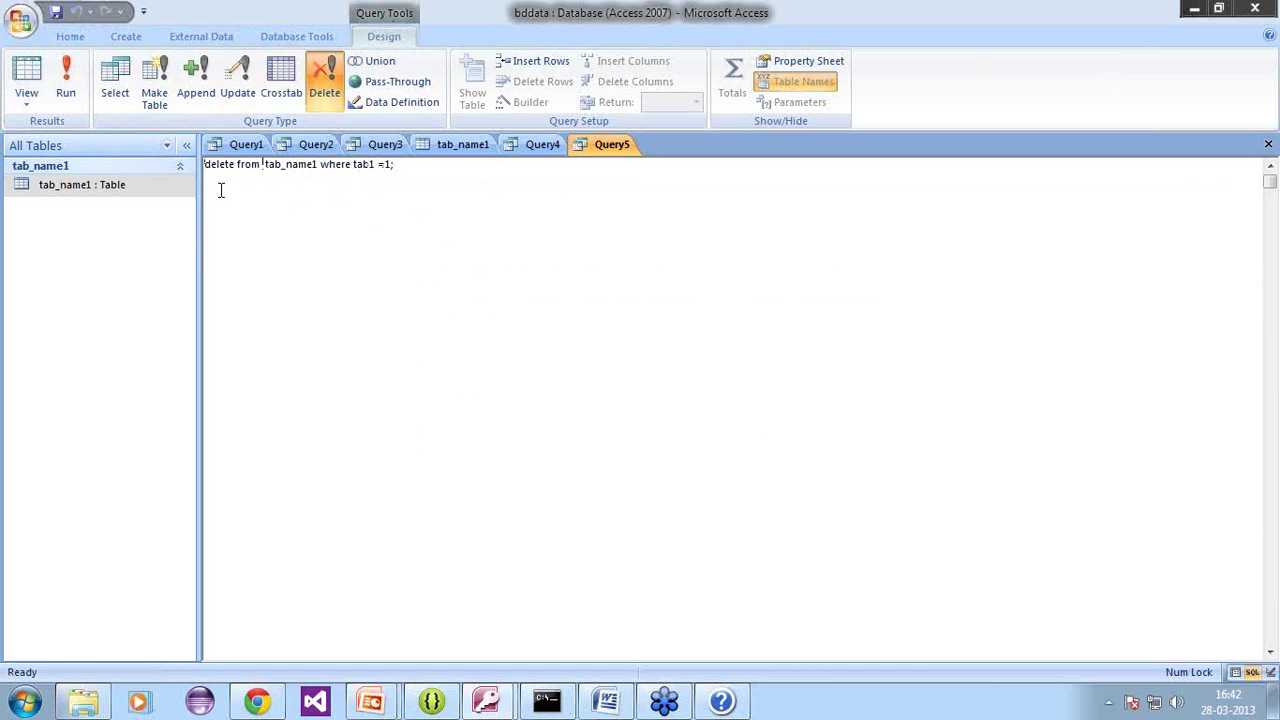
Step: Check tab_name1 after the deletion, refresh its records and return to Query5
{"action": "left_click", "coordinate": [430, 145]}
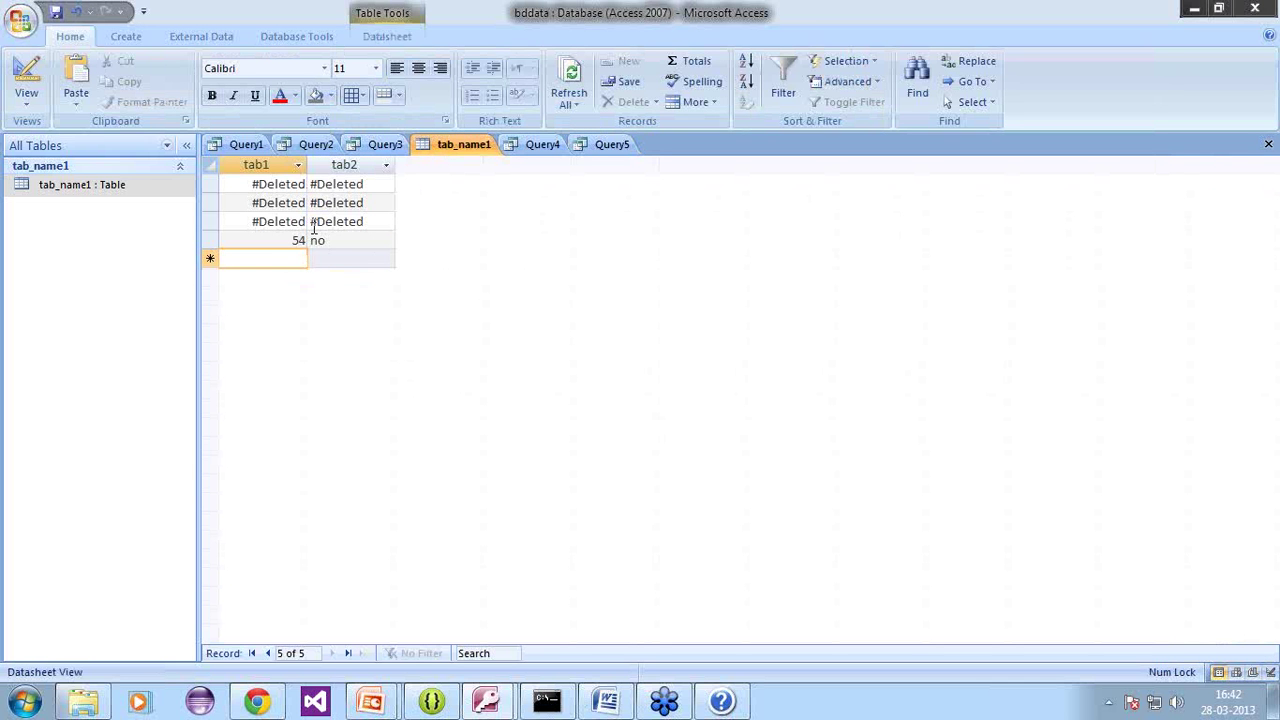
{"action": "key", "text": "shift+F9"}
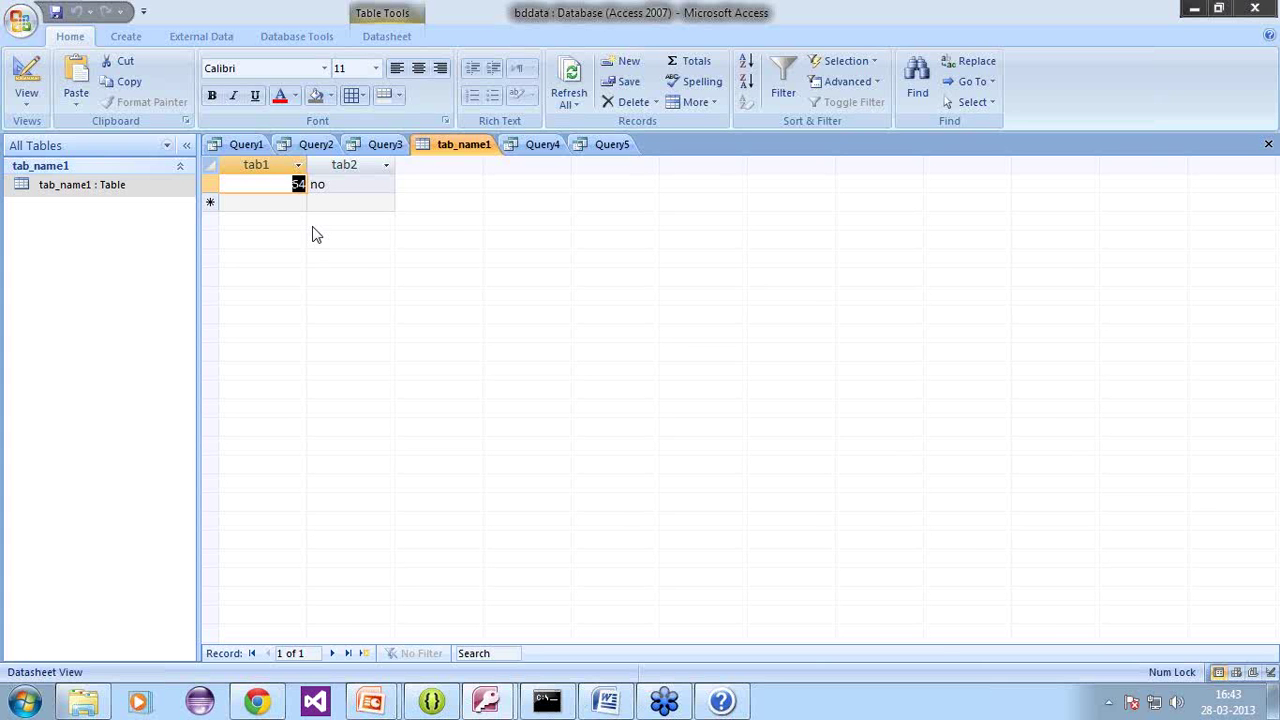
{"action": "left_click", "coordinate": [596, 145]}
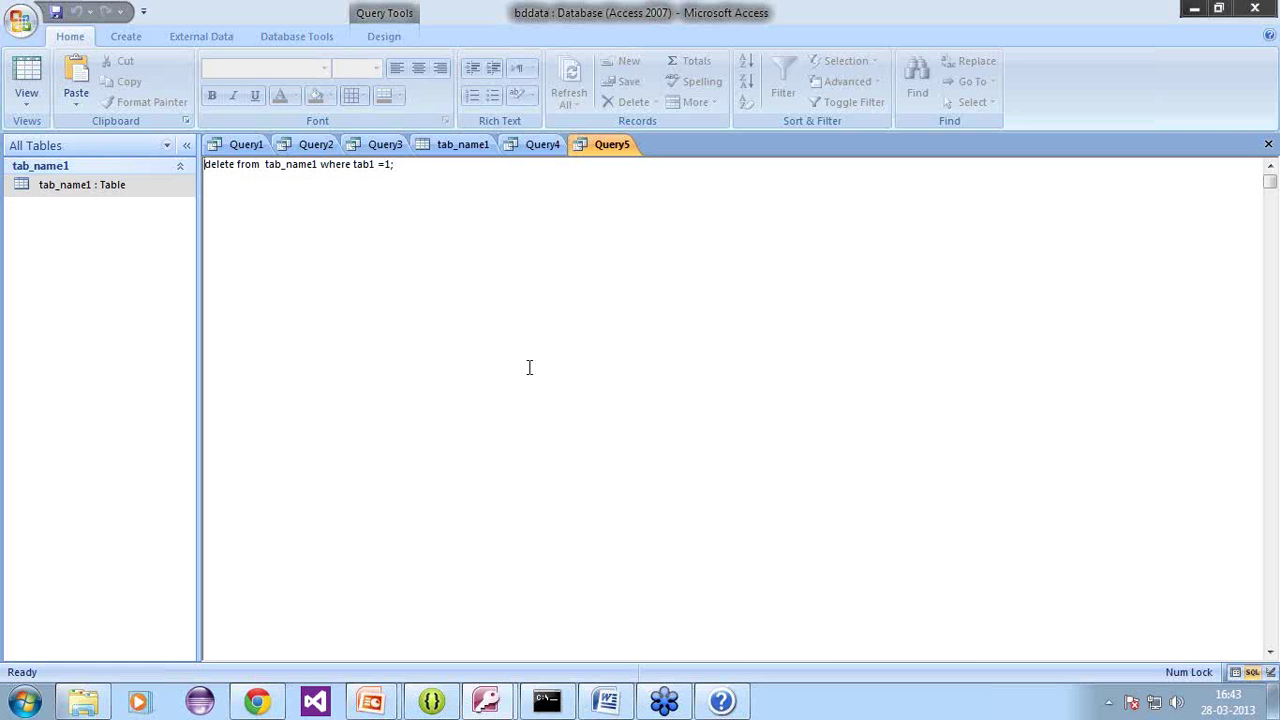
Step: Switch to the PowerPoint slide show to review the select command slide, and return to Query5 in Access
{"action": "key", "text": "alt+Tab"}
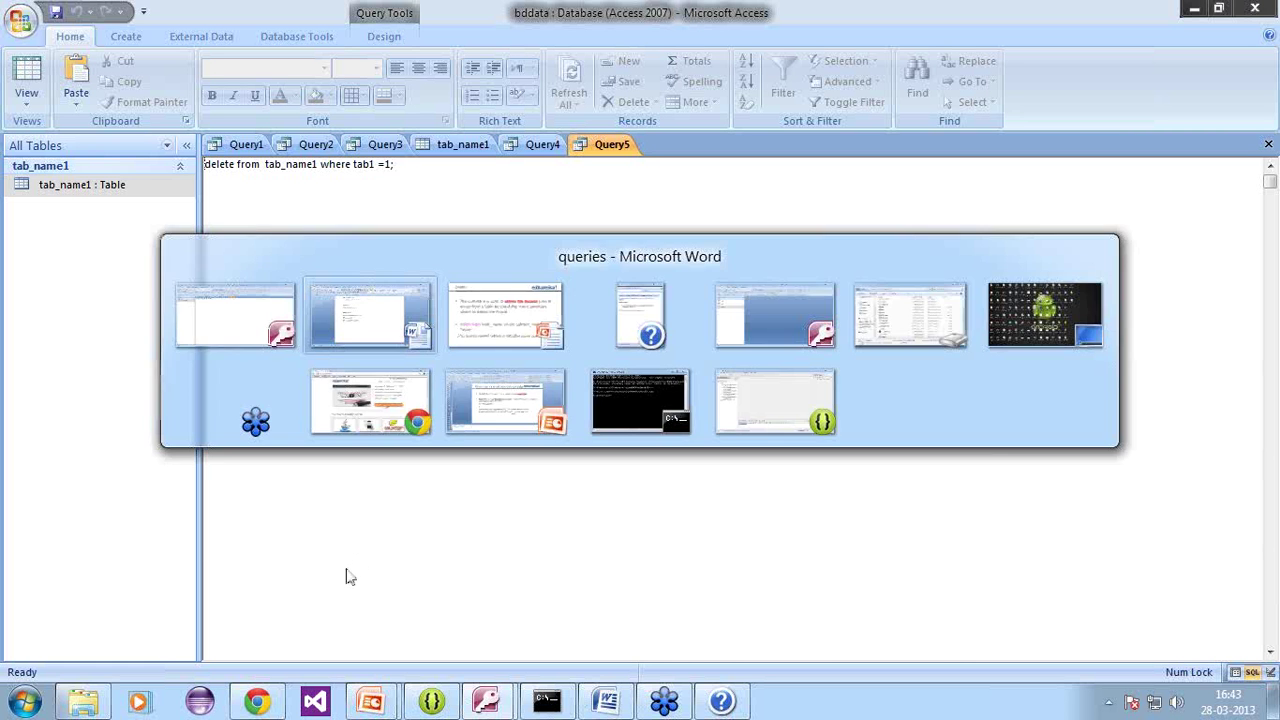
{"action": "key", "text": "alt+Tab"}
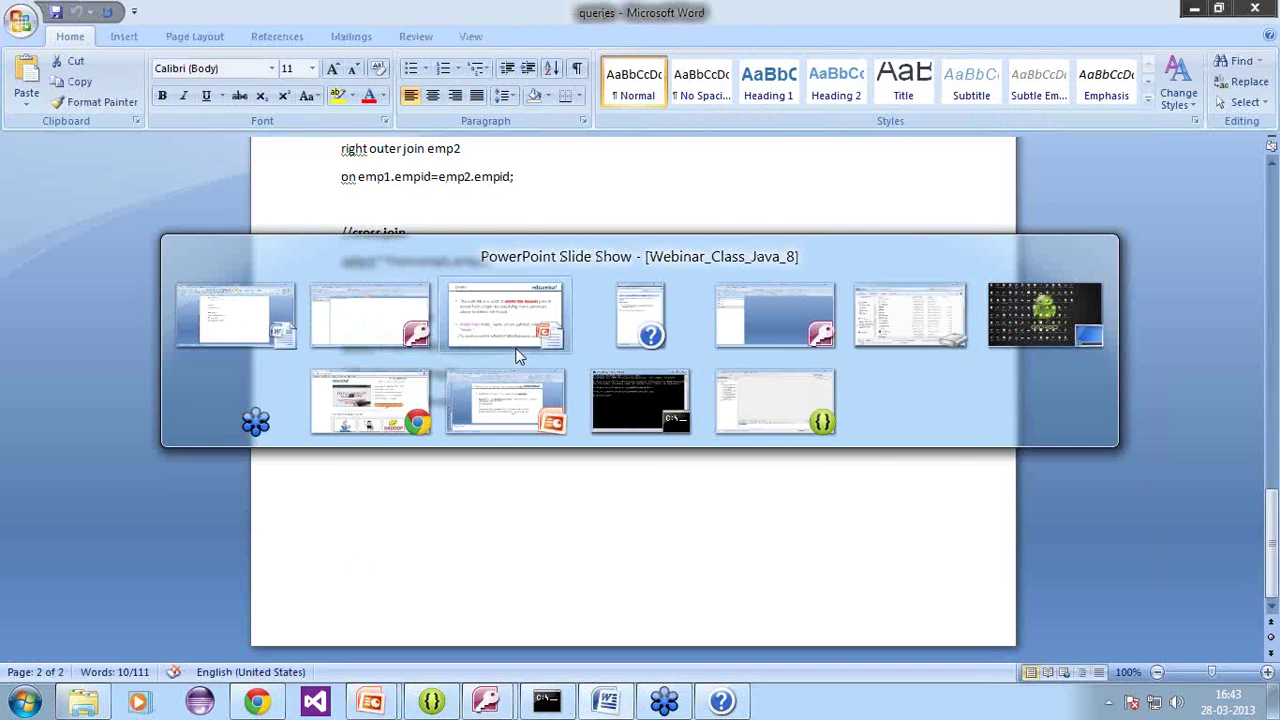
{"action": "key", "text": "Page_Up"}
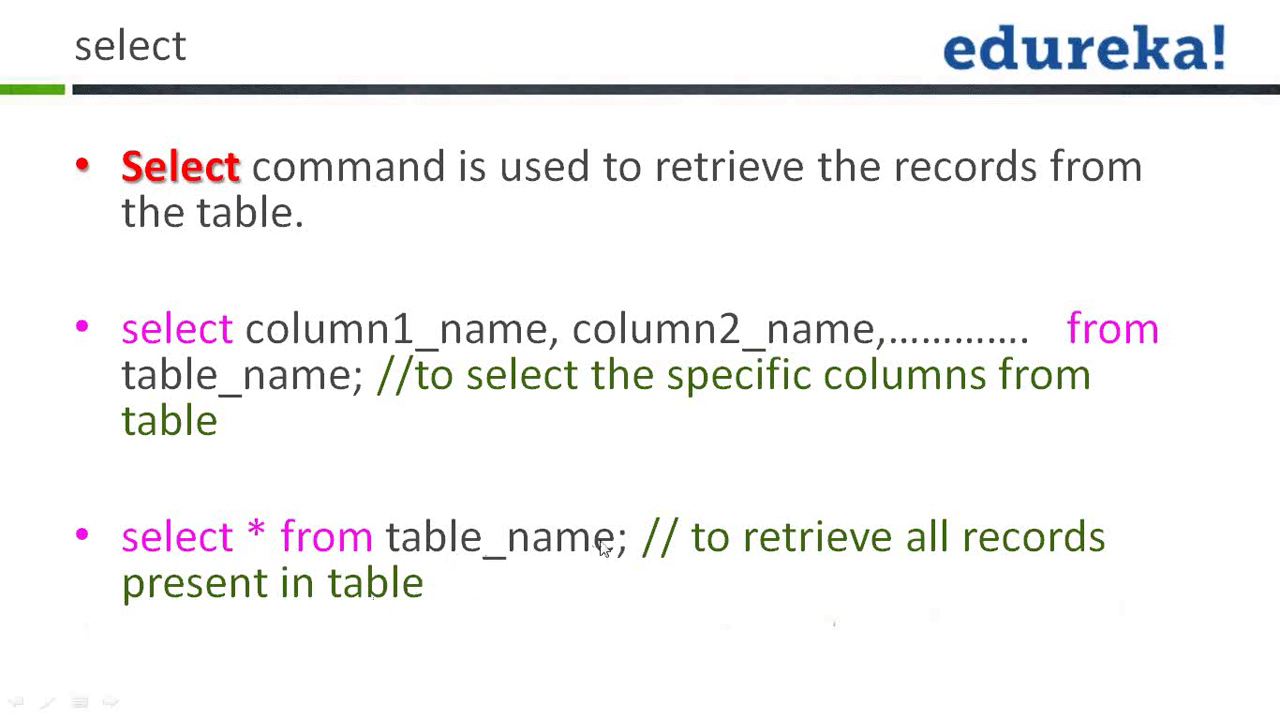
{"action": "key", "text": "alt+Tab"}
{"action": "key", "text": "alt+Tab"}
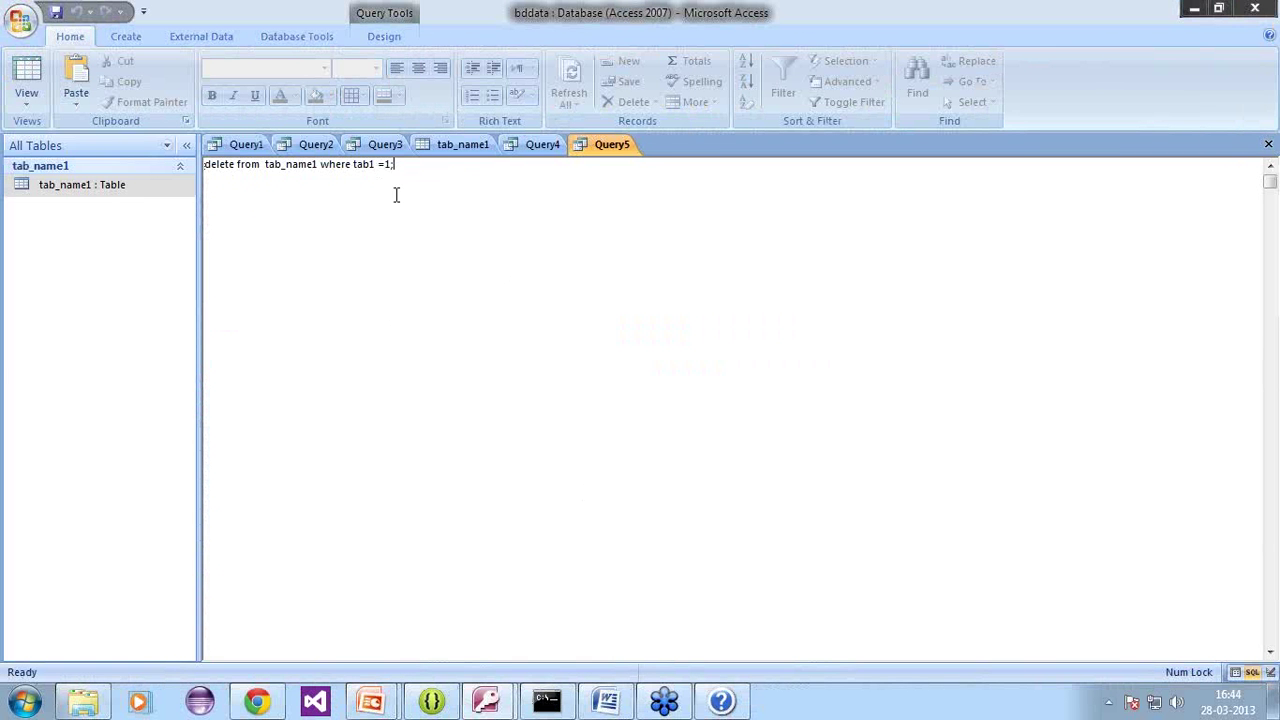
Step: Replace the Query5 statement with "select * from tab_name1;" and run it
{"action": "left_click_drag", "start_coordinate": [420, 166], "coordinate": [229, 168]}
{"action": "left_click", "coordinate": [229, 168]}
{"action": "key", "text": "ctrl+a"}
{"action": "type", "text": "sele"}
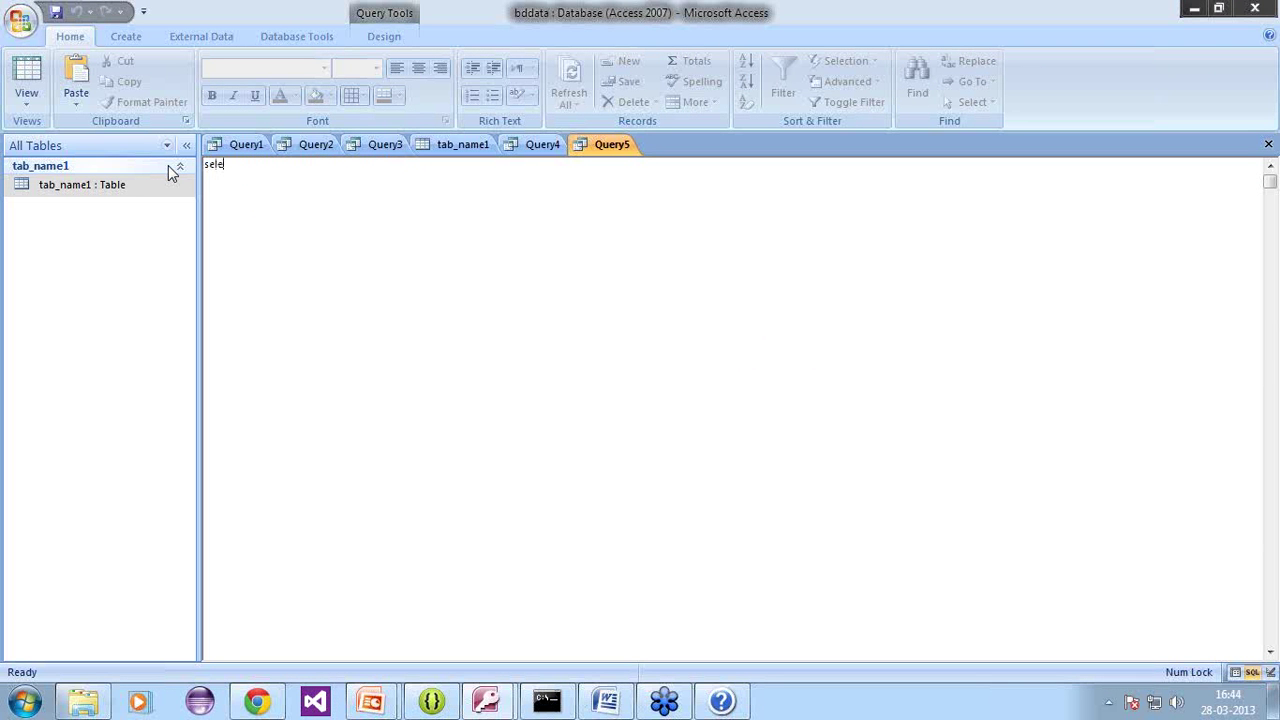
{"action": "type", "text": "ct * from"}
{"action": "type", "text": " tabl"}
{"action": "type", "text": "_name1;"}
{"action": "left_click", "coordinate": [388, 37]}
{"action": "left_click", "coordinate": [64, 86]}
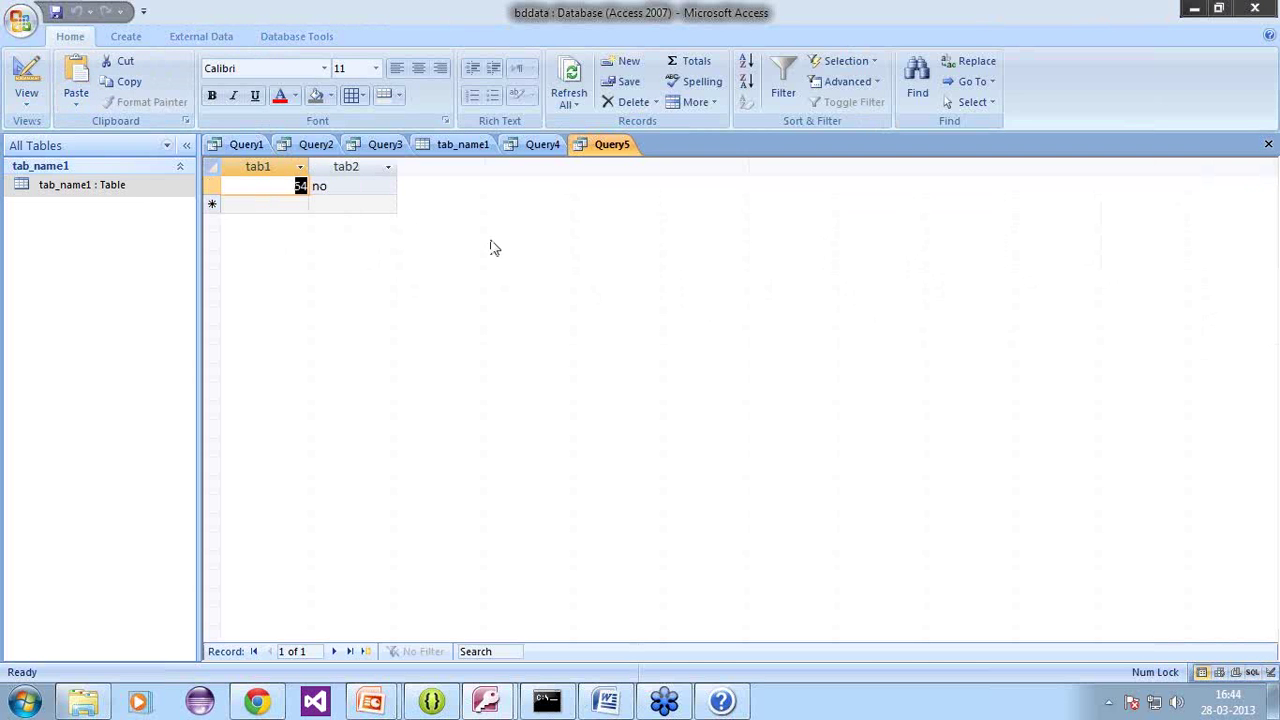
Step: Examine the tab1 and tab2 values in the Query5 result and compare them with the tab_name1 table
{"action": "left_click", "coordinate": [335, 185]}
{"action": "left_click", "coordinate": [297, 186]}
{"action": "left_click", "coordinate": [343, 186]}
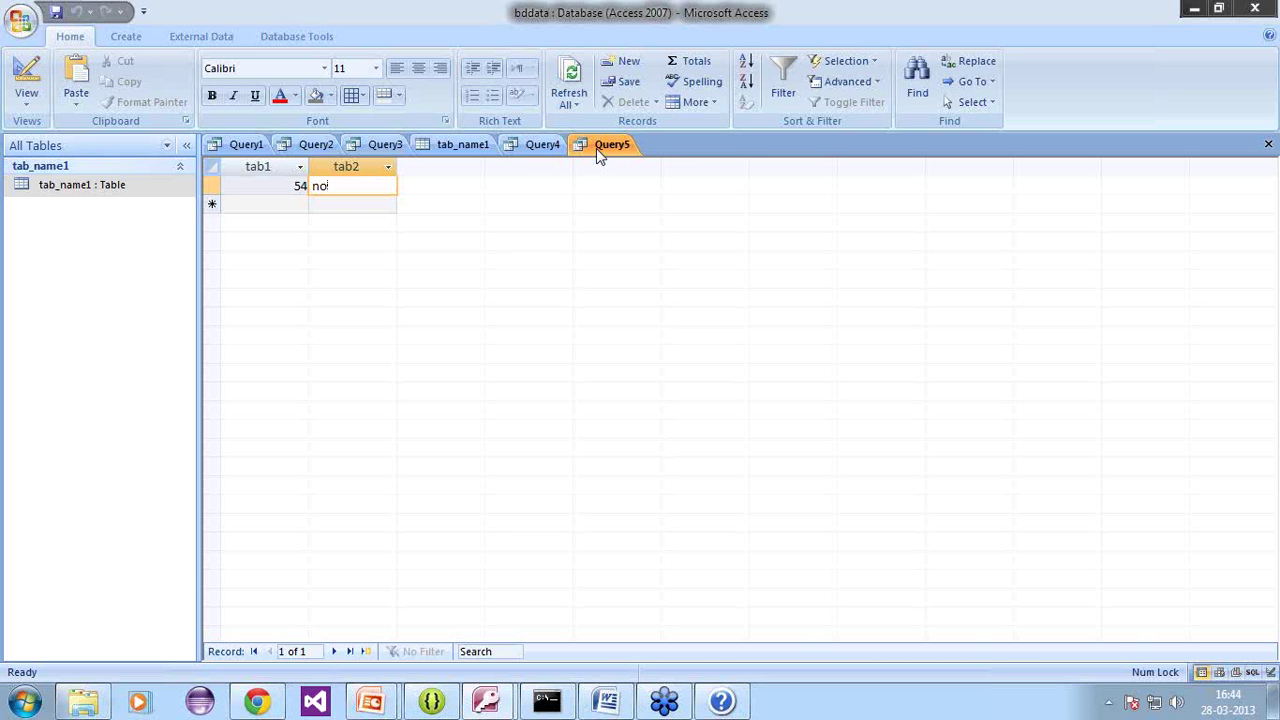
{"action": "left_click", "coordinate": [540, 146]}
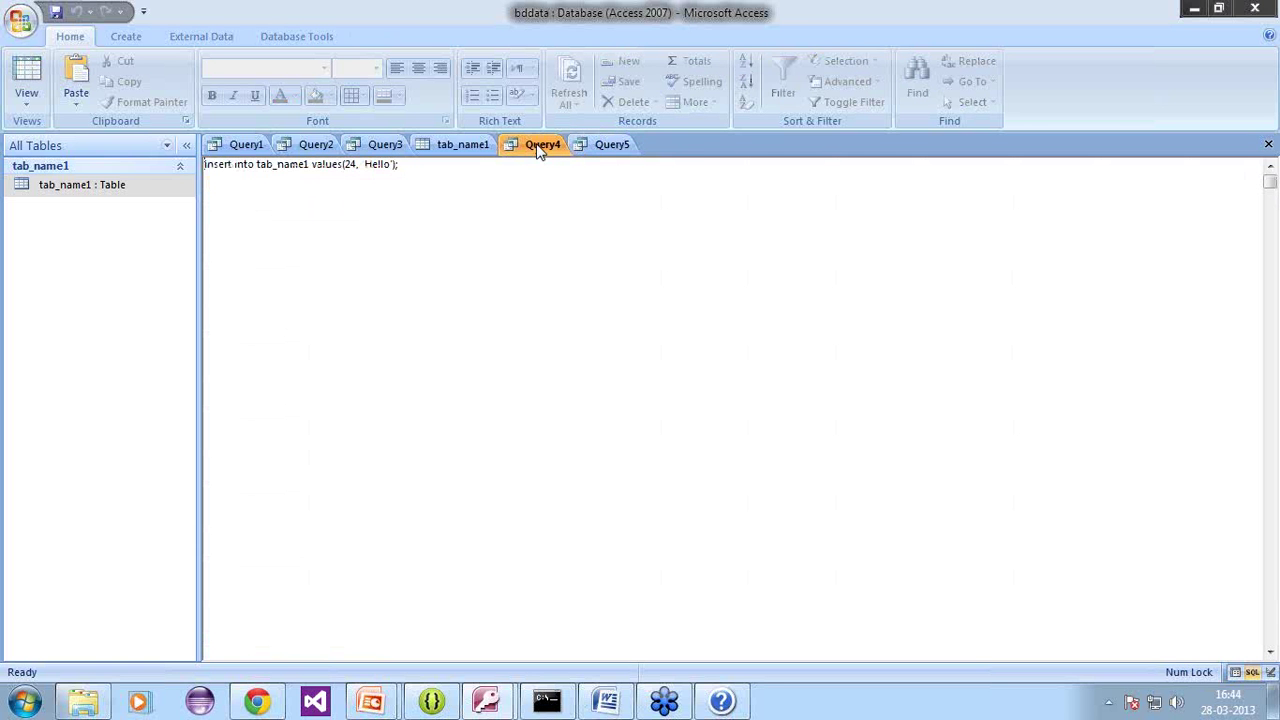
{"action": "left_click", "coordinate": [450, 144]}
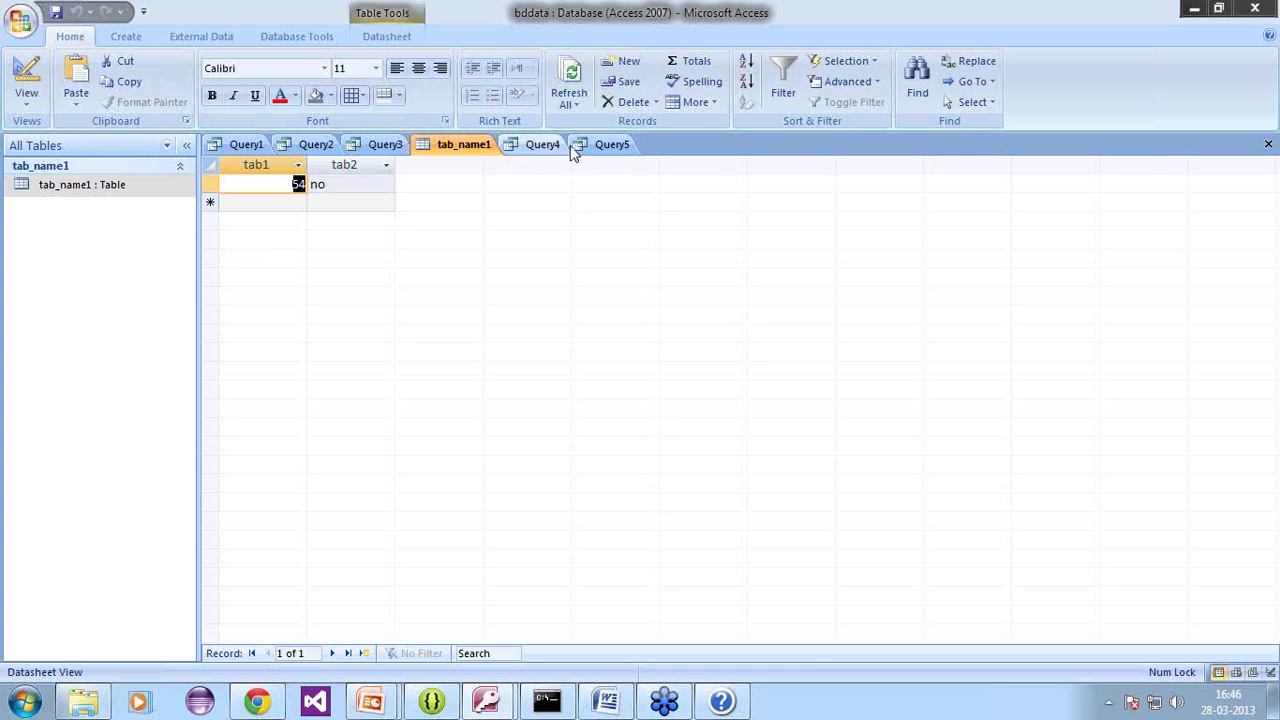
{"action": "left_click", "coordinate": [609, 144]}
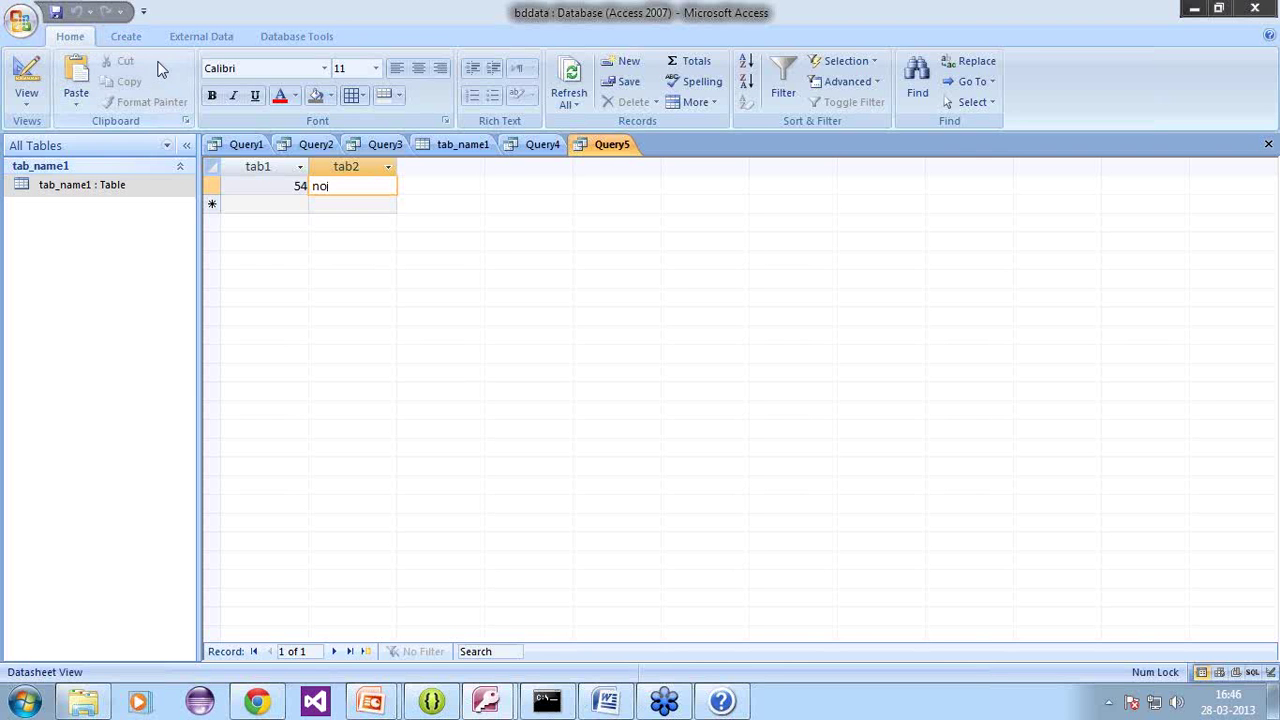
Step: Create a new design query without adding any tables and switch it to SQL view
{"action": "left_click", "coordinate": [126, 37]}
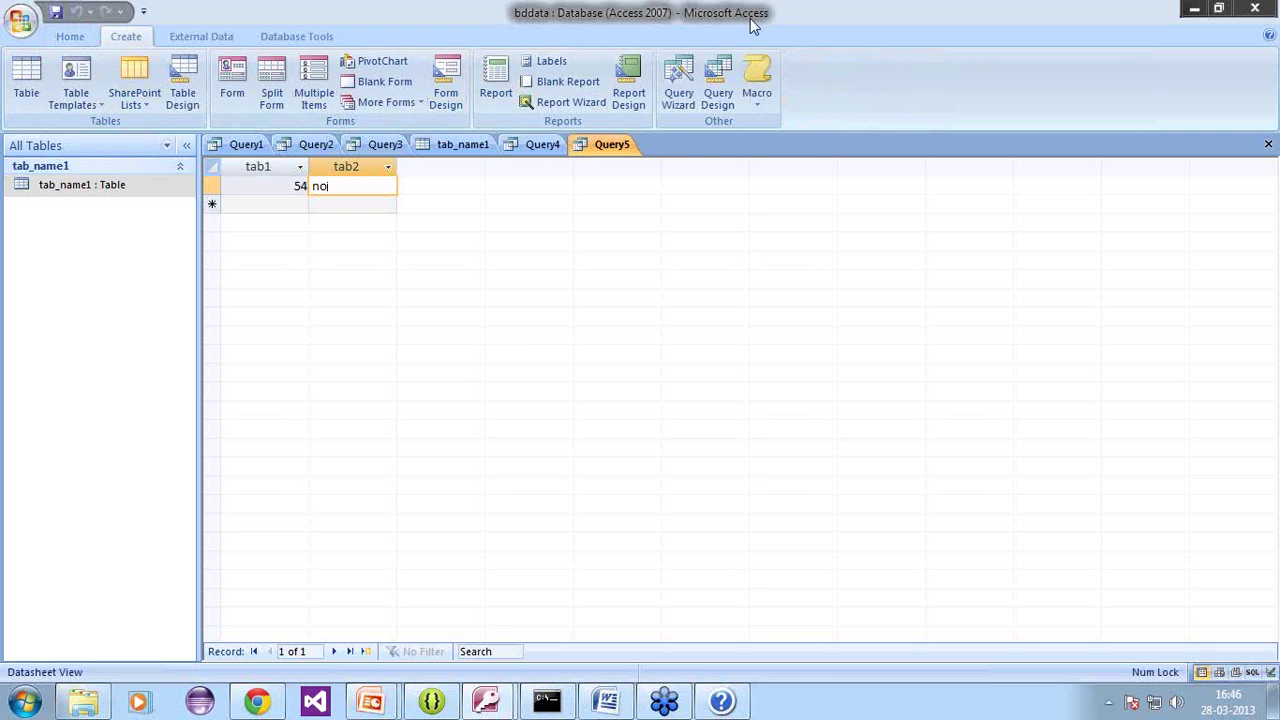
{"action": "left_click", "coordinate": [718, 92]}
{"action": "left_click", "coordinate": [750, 657]}
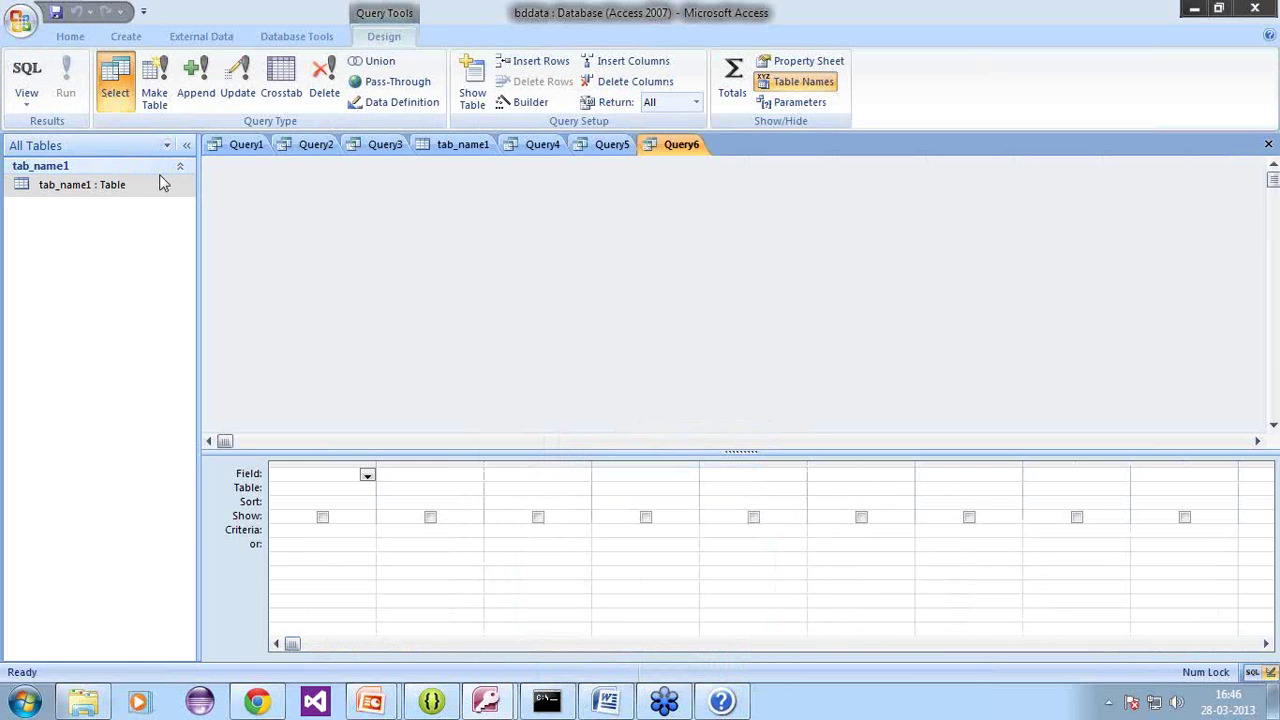
{"action": "left_click", "coordinate": [28, 75]}
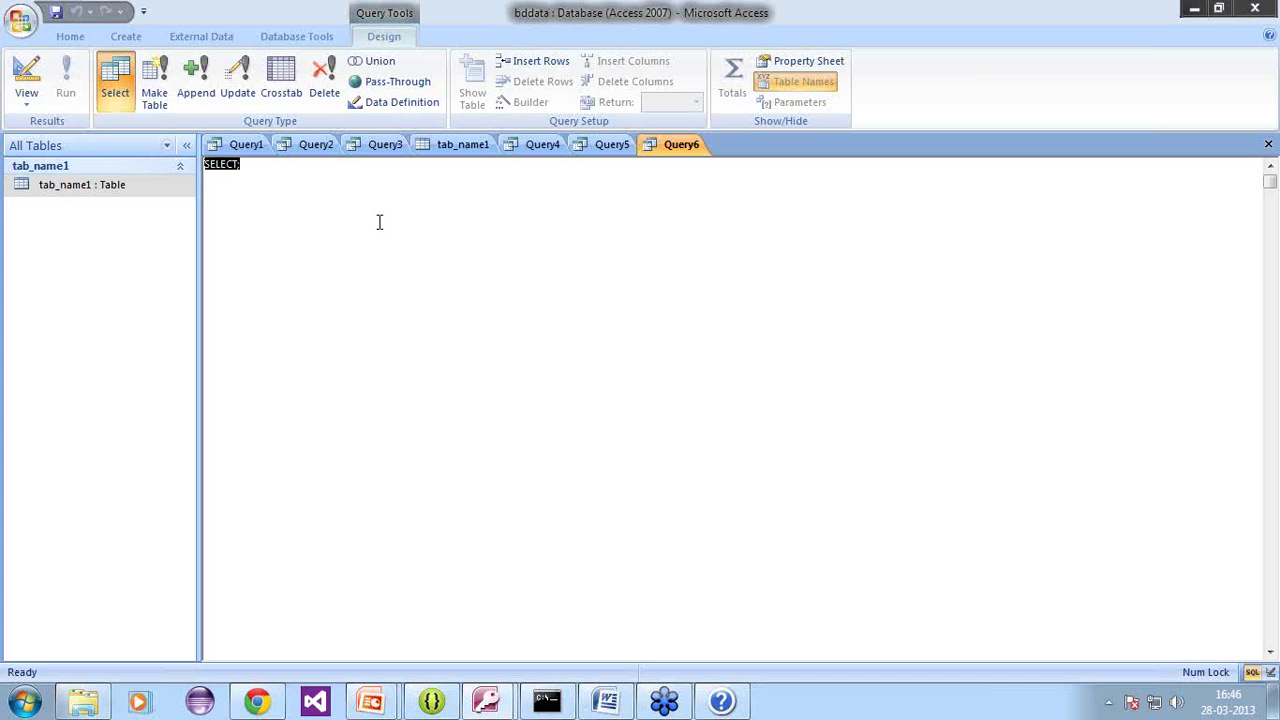
Step: Enter "select * from tab_name1;" as the new query's statement and run it
{"action": "type", "text": "select"}
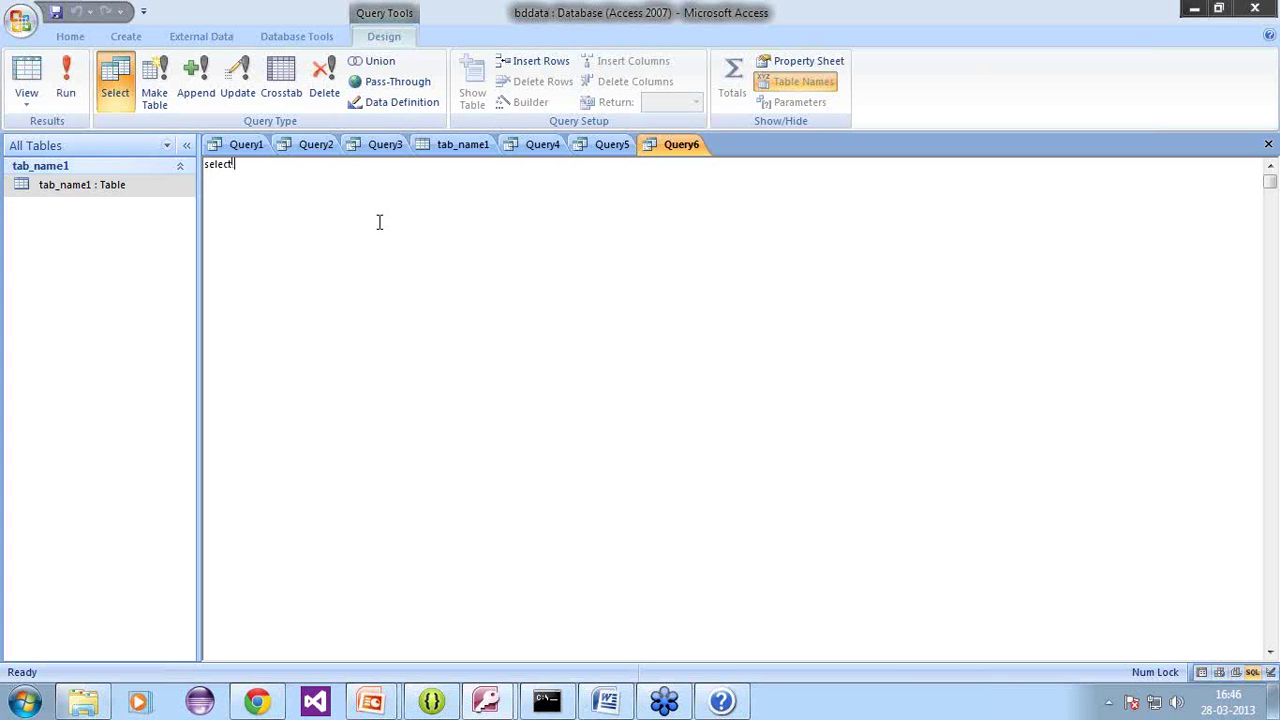
{"action": "type", "text": " * from tab_name1;"}
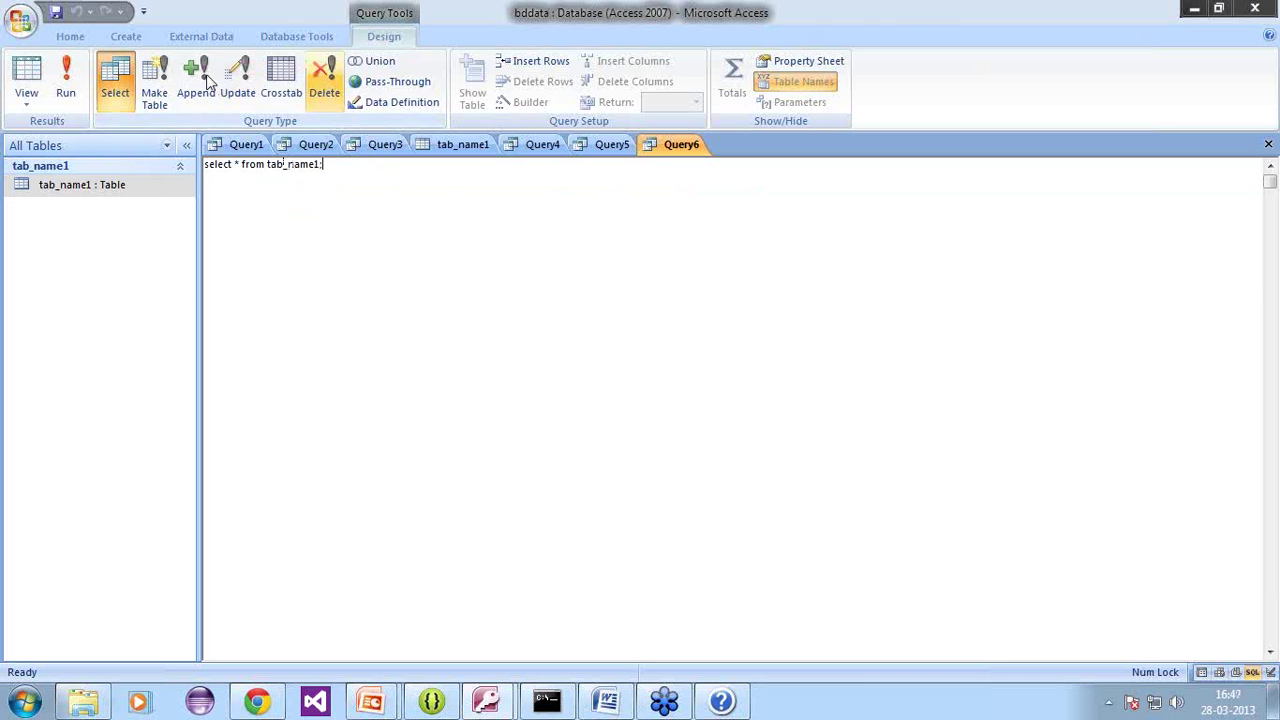
{"action": "left_click", "coordinate": [65, 85]}
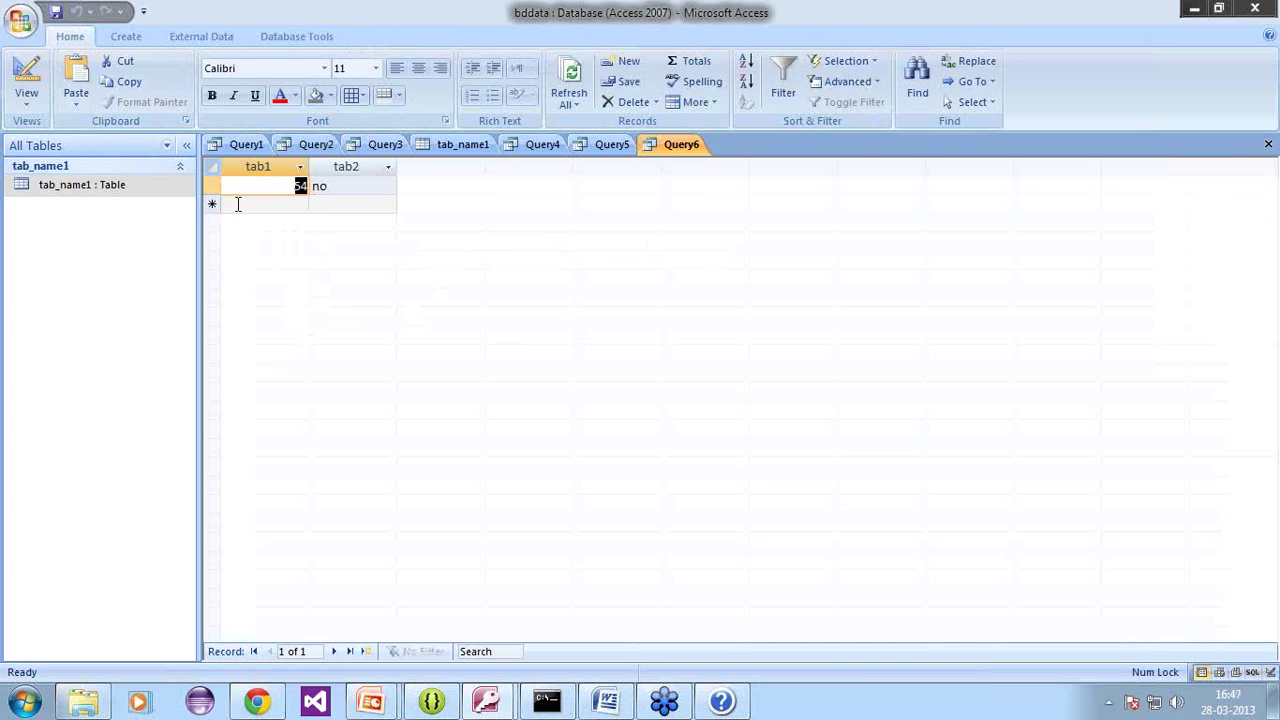
Step: Add two records to tab_name1, 75 with "hfah" and 988 with "hfdjh", and return to the Query6 result
{"action": "left_click", "coordinate": [468, 147]}
{"action": "left_click", "coordinate": [260, 202]}
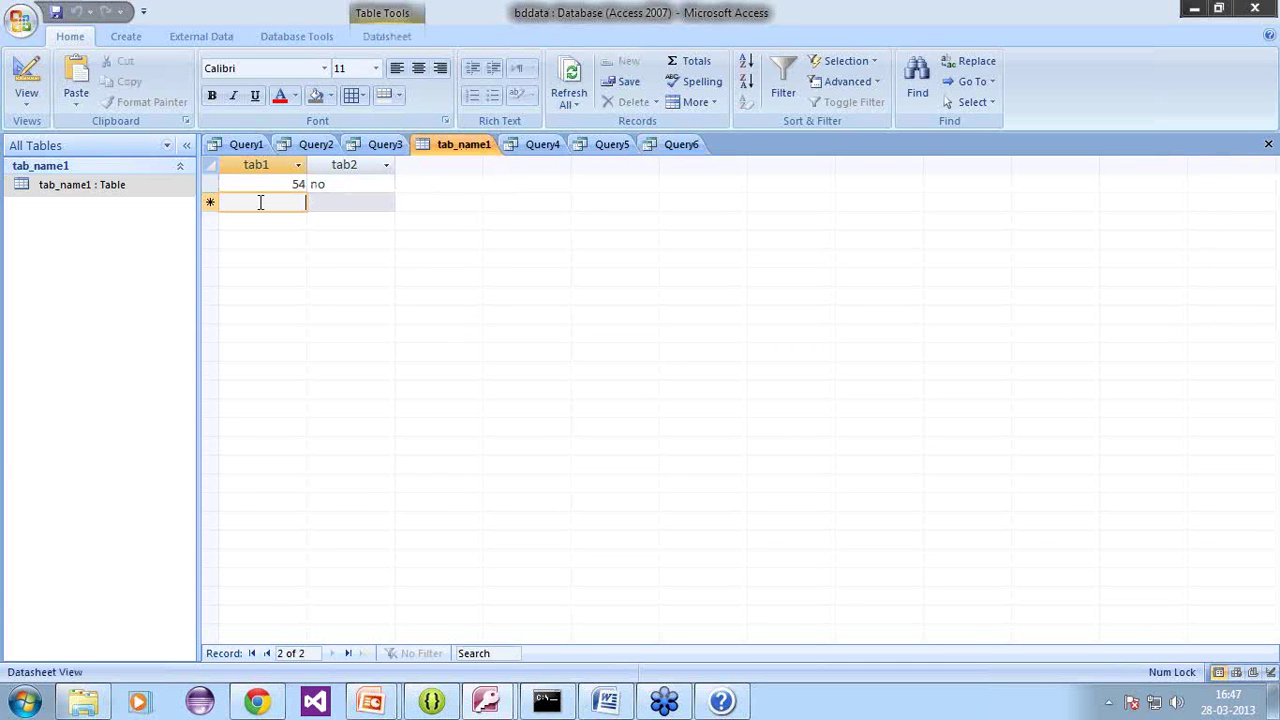
{"action": "type", "text": "75"}
{"action": "key", "text": "Tab"}
{"action": "type", "text": "hfah"}
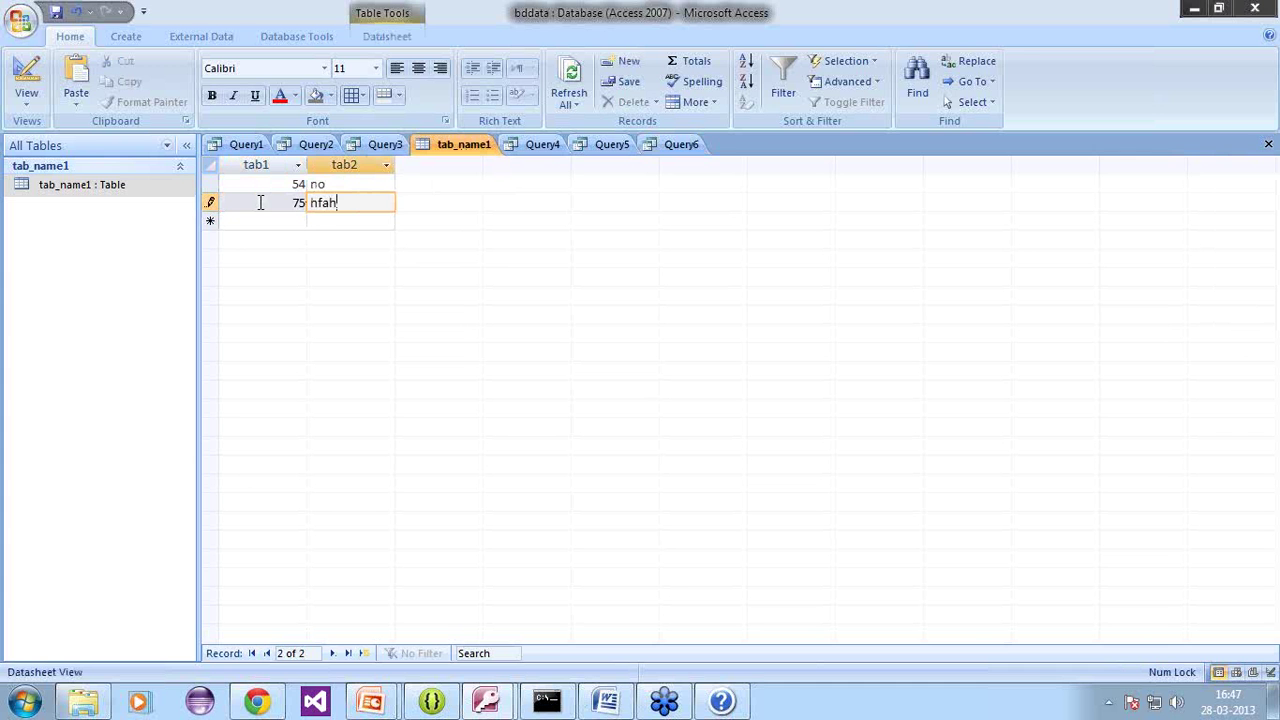
{"action": "key", "text": "Tab"}
{"action": "type", "text": "988"}
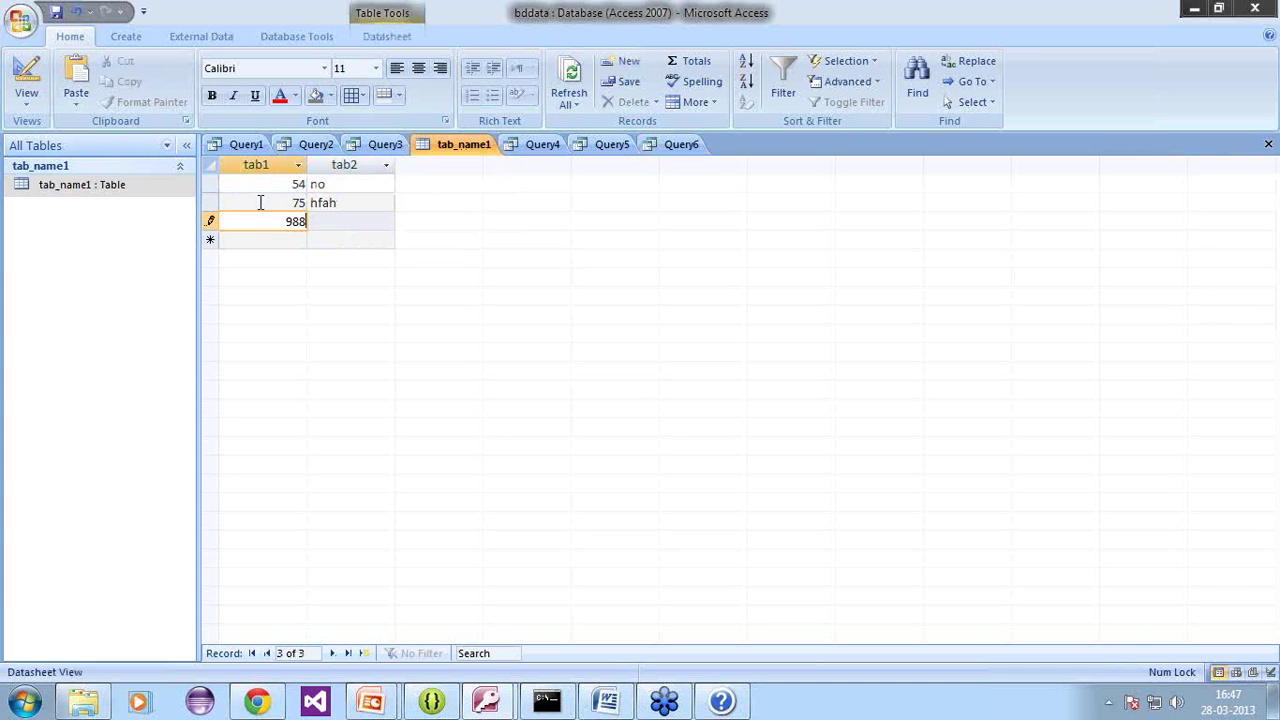
{"action": "key", "text": "Tab"}
{"action": "type", "text": "hfdjh"}
{"action": "key", "text": "Tab"}
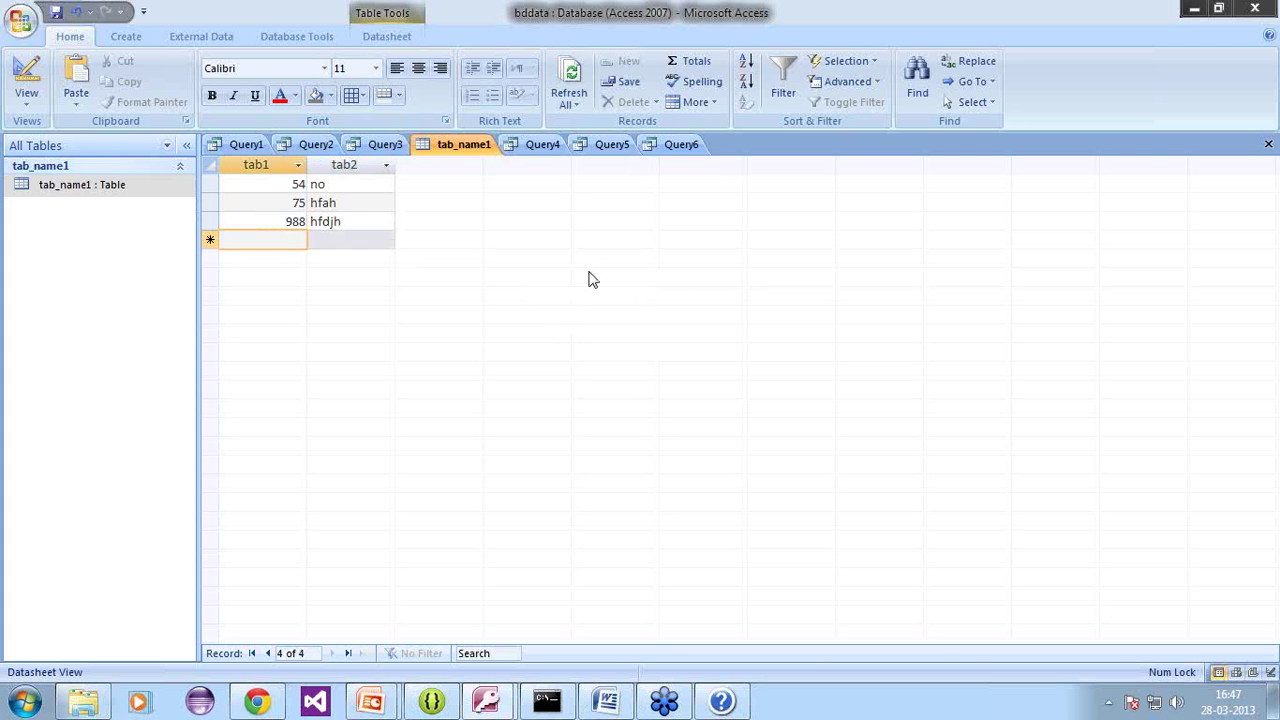
{"action": "left_click", "coordinate": [665, 144]}
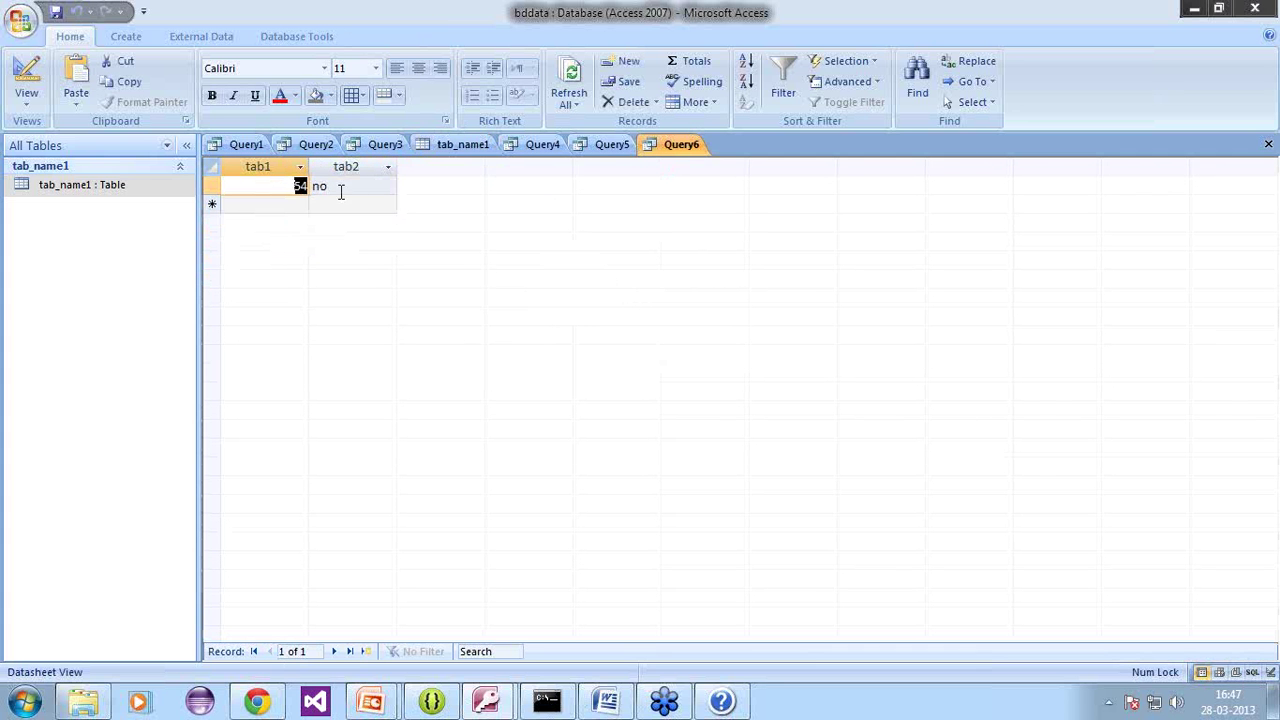
Step: Create another design query without adding any tables and switch it to SQL view
{"action": "left_click", "coordinate": [322, 36]}
{"action": "left_click", "coordinate": [130, 38]}
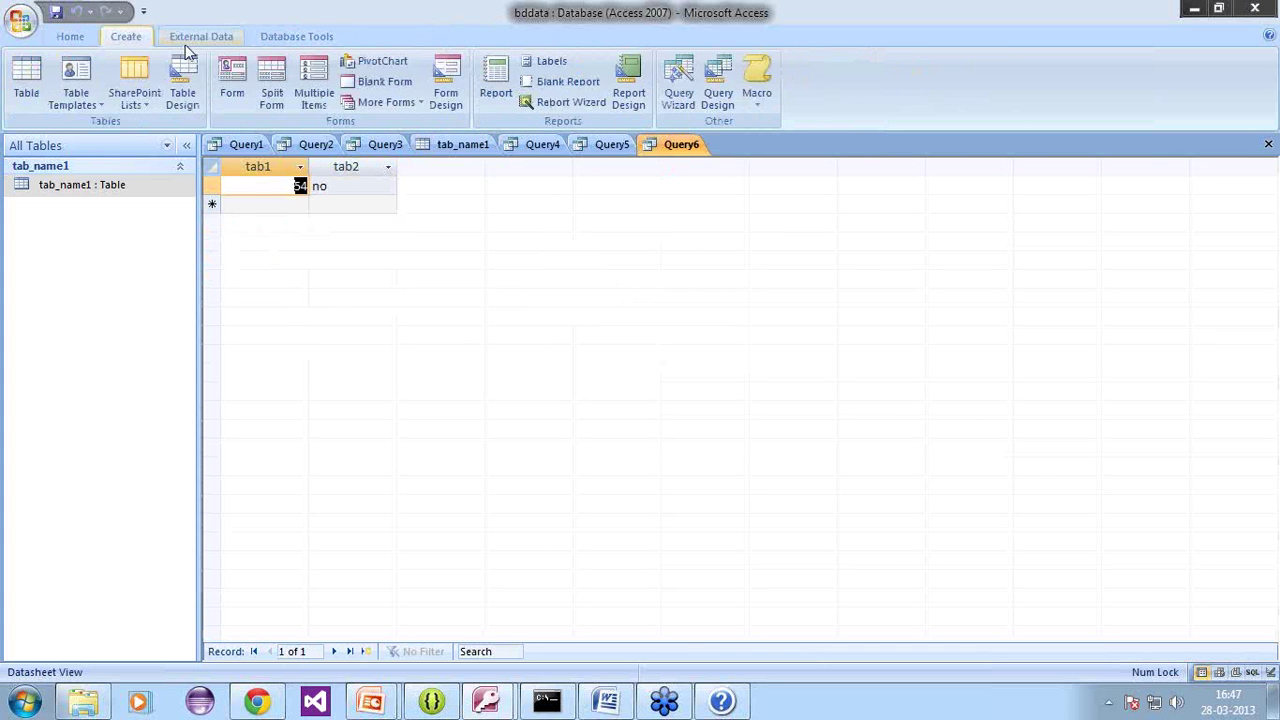
{"action": "left_click", "coordinate": [722, 105]}
{"action": "left_click", "coordinate": [750, 661]}
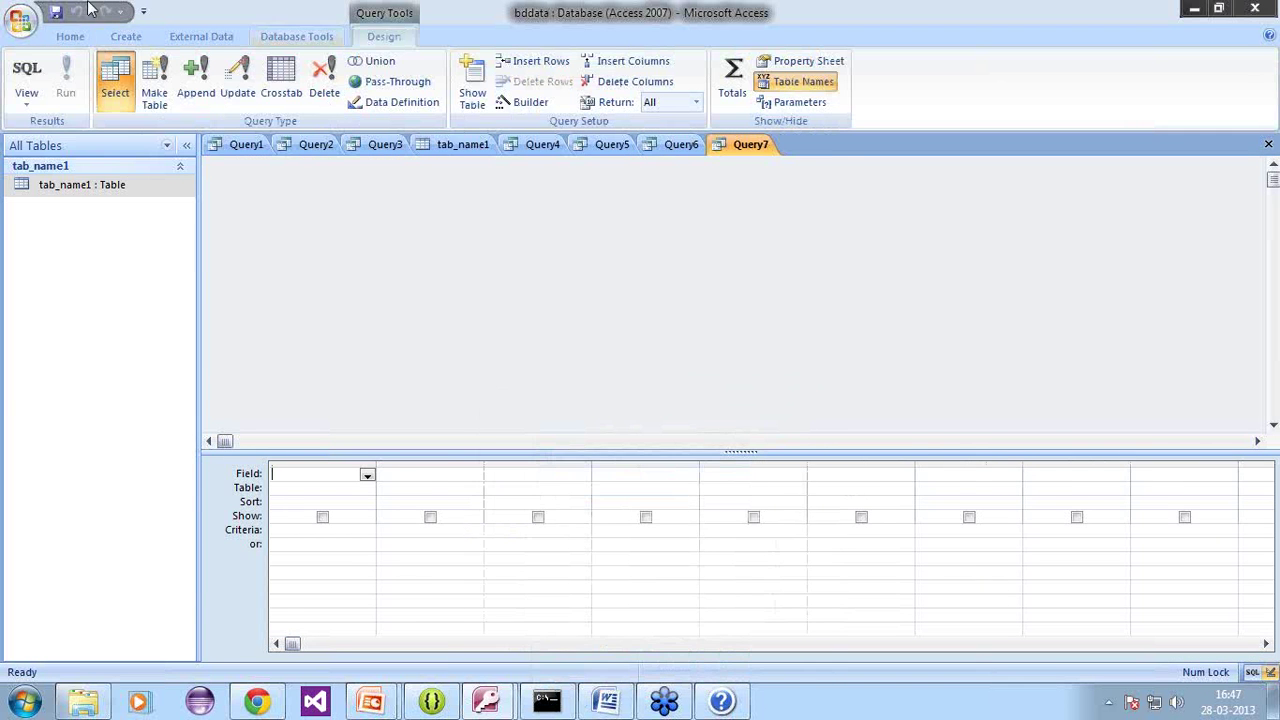
{"action": "left_click", "coordinate": [28, 78]}
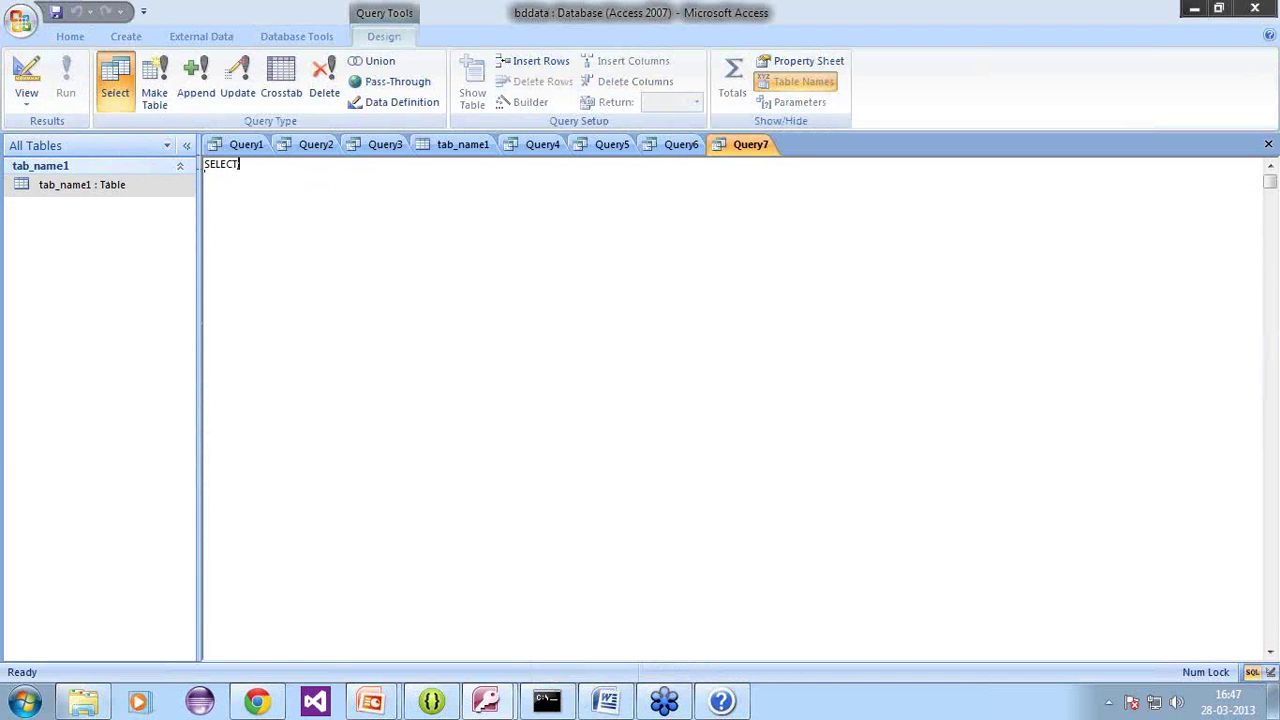
Step: Replace the default SELECT statement with "select * from tab_name1;" and run the query
{"action": "left_click_drag", "start_coordinate": [250, 164], "coordinate": [145, 172]}
{"action": "type", "text": "select"}
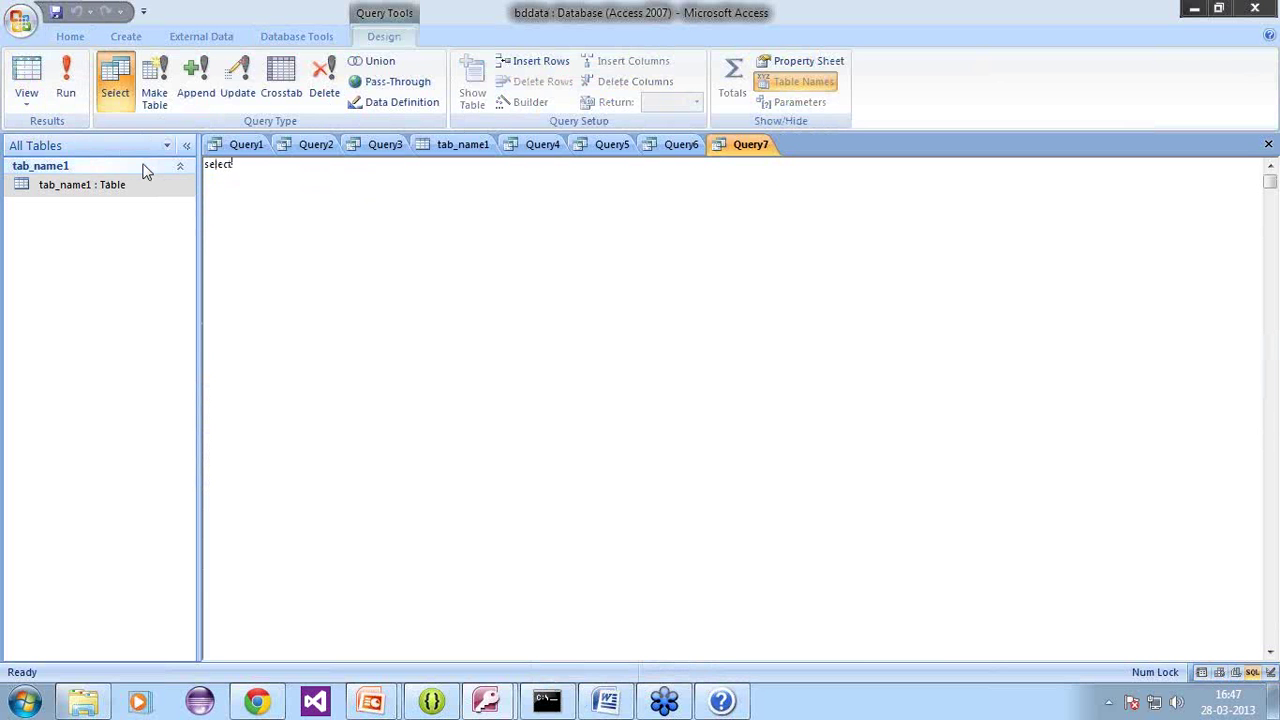
{"action": "type", "text": " * from t"}
{"action": "key", "text": "Caps_Lock"}
{"action": "type", "text": "B"}
{"action": "key", "text": "BackSpace"}
{"action": "key", "text": "Caps_Lock"}
{"action": "type", "text": "ab_name1;"}
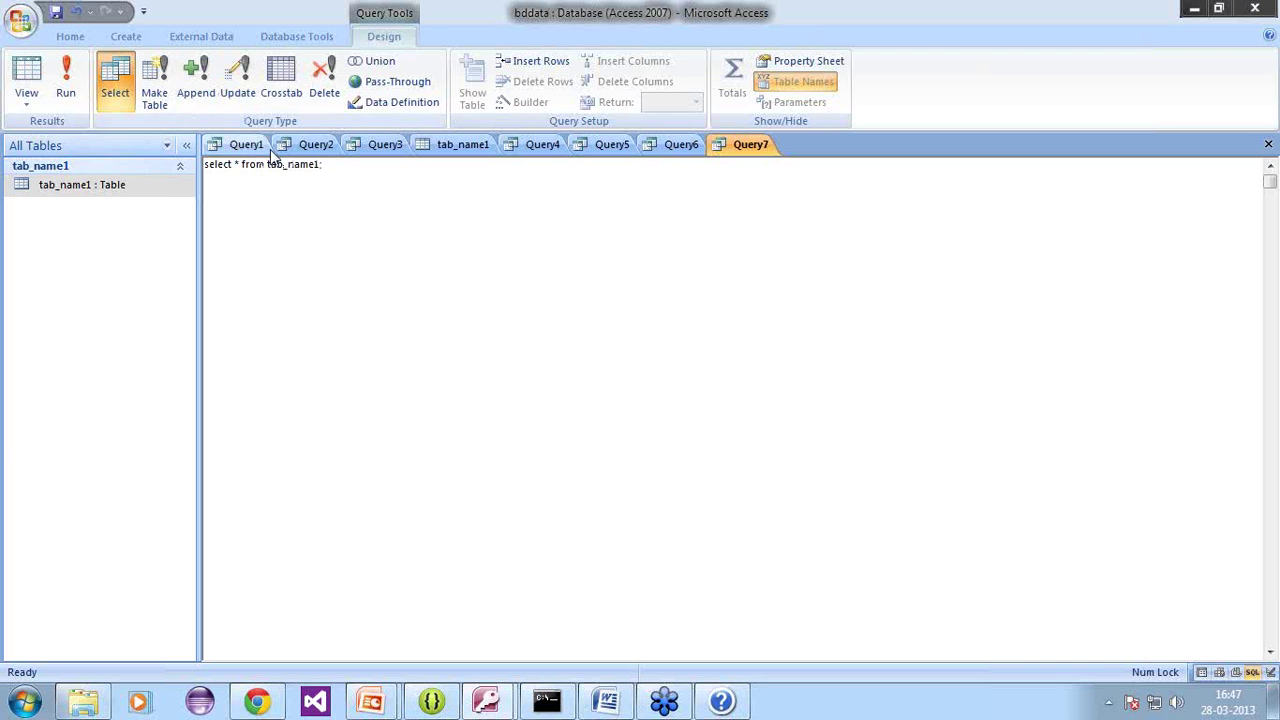
{"action": "left_click", "coordinate": [66, 88]}
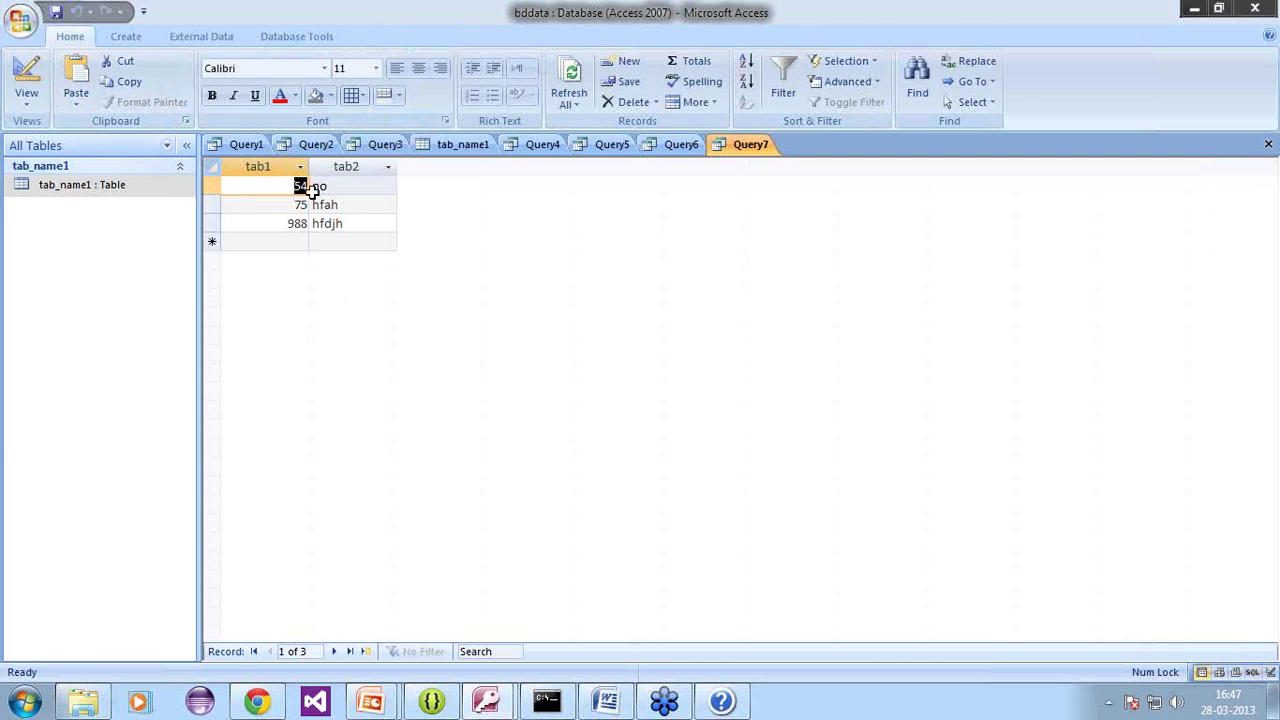
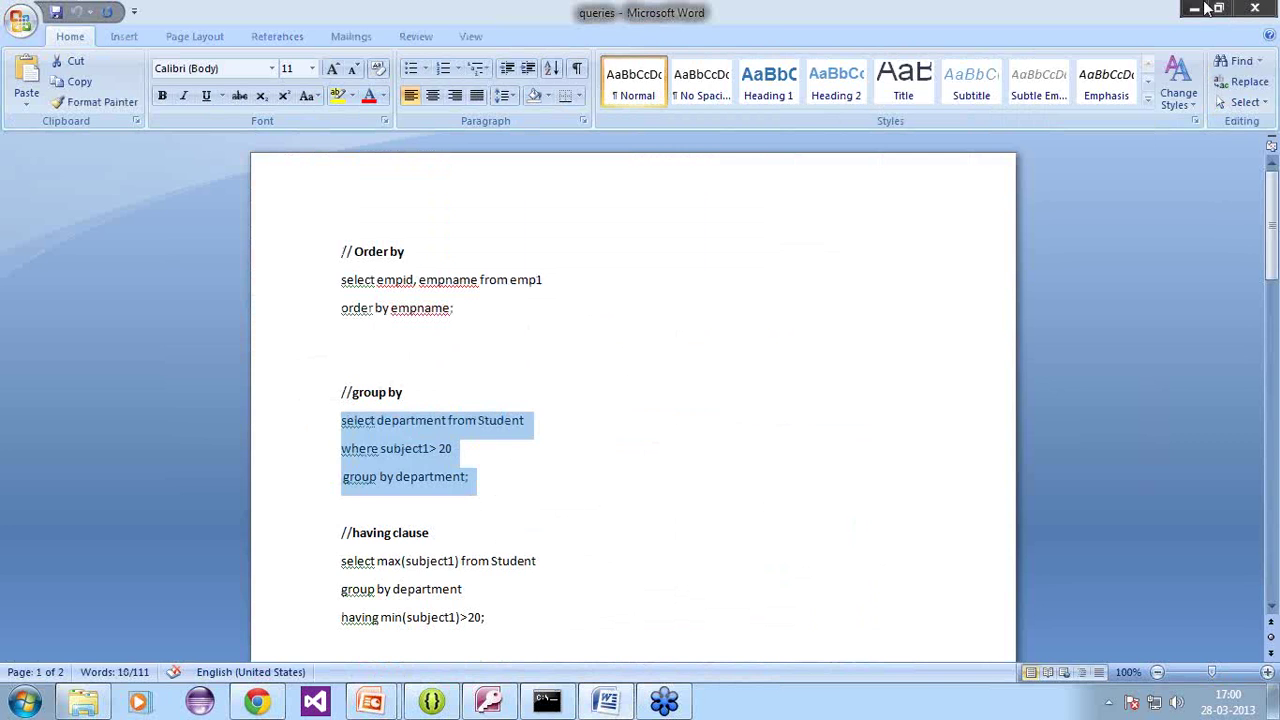
Step: Switch from Word to the Access database and create an SQL query reading "select department from Student where subject1> 20 group by department;"
{"action": "left_click", "coordinate": [1200, 8]}
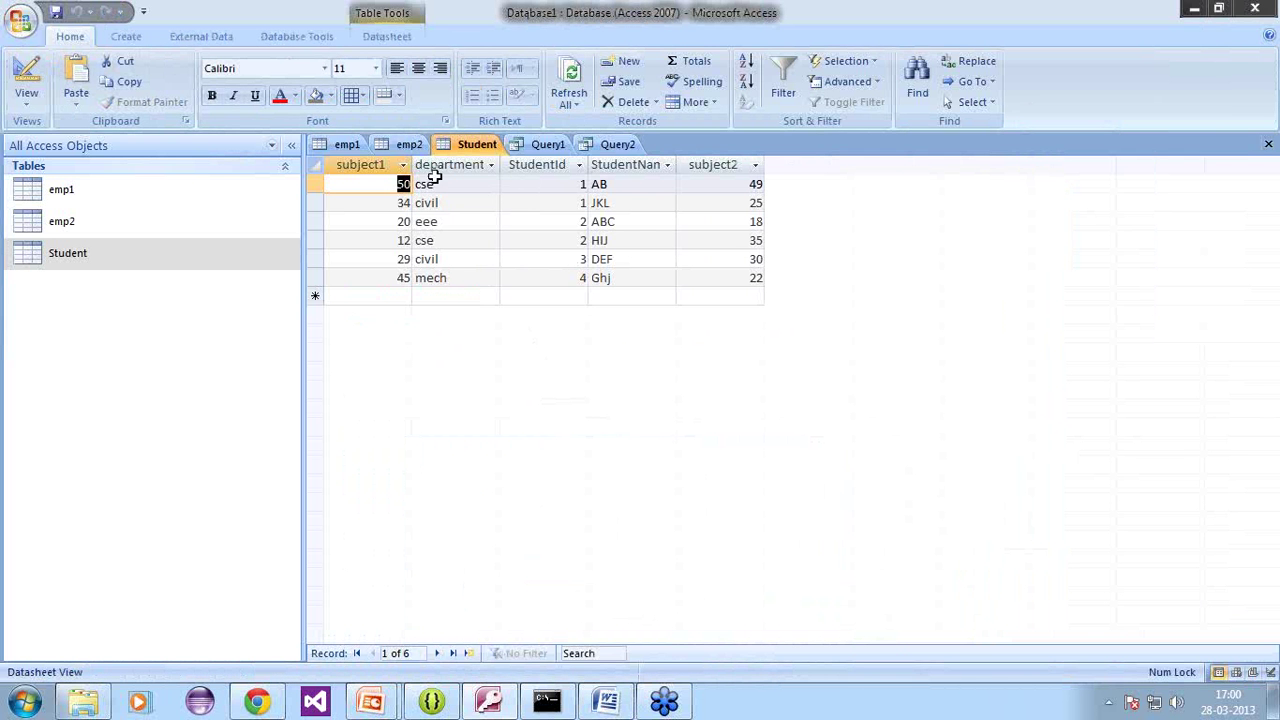
{"action": "left_click", "coordinate": [614, 144]}
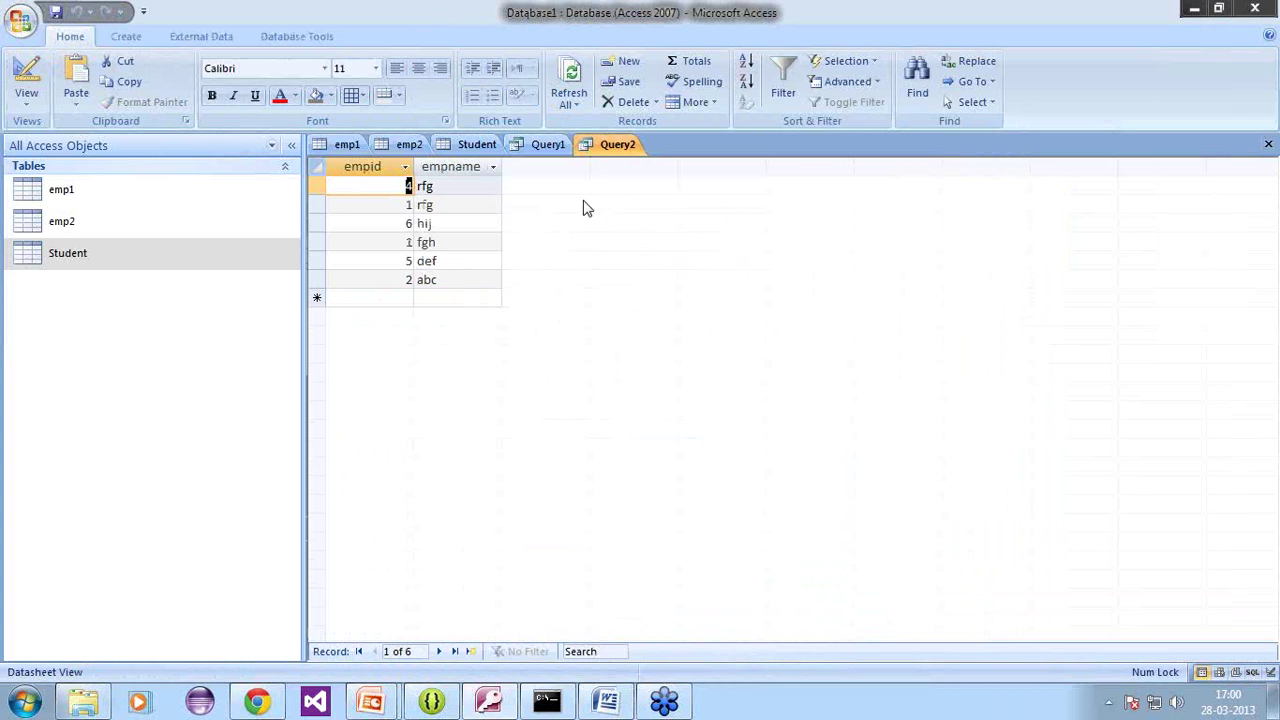
{"action": "left_click", "coordinate": [126, 38]}
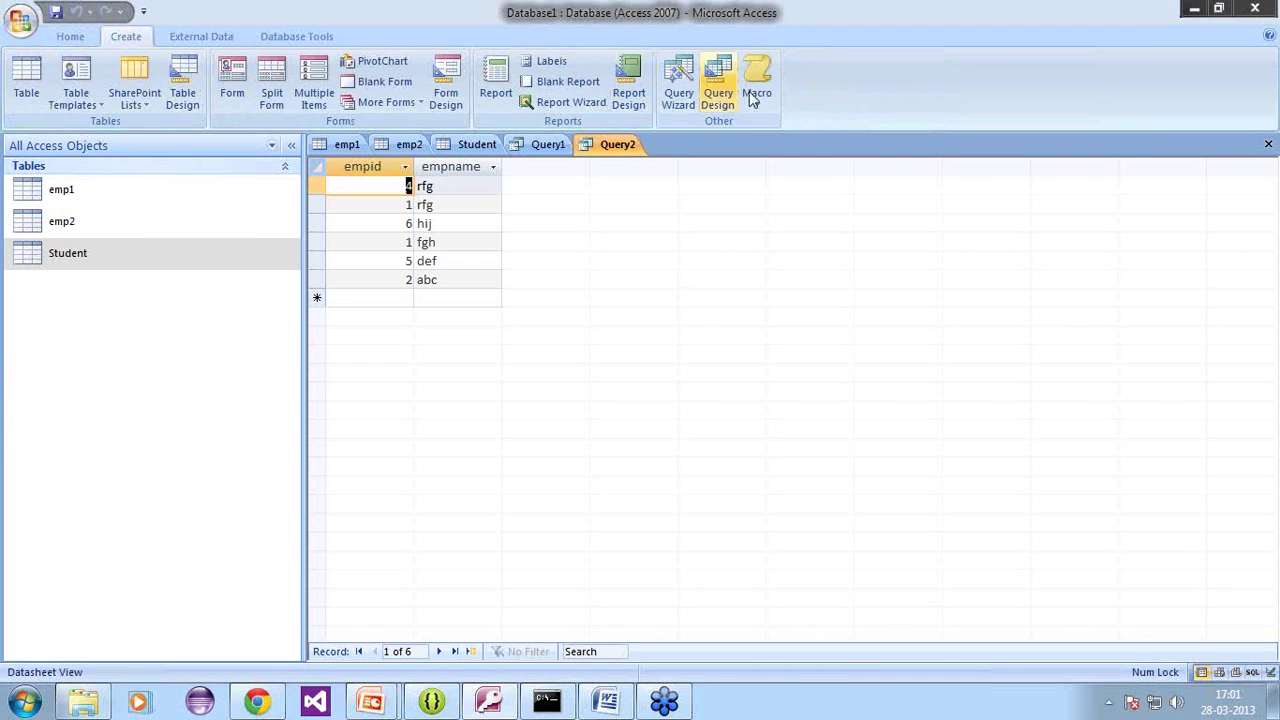
{"action": "left_click", "coordinate": [718, 80]}
{"action": "left_click", "coordinate": [755, 668]}
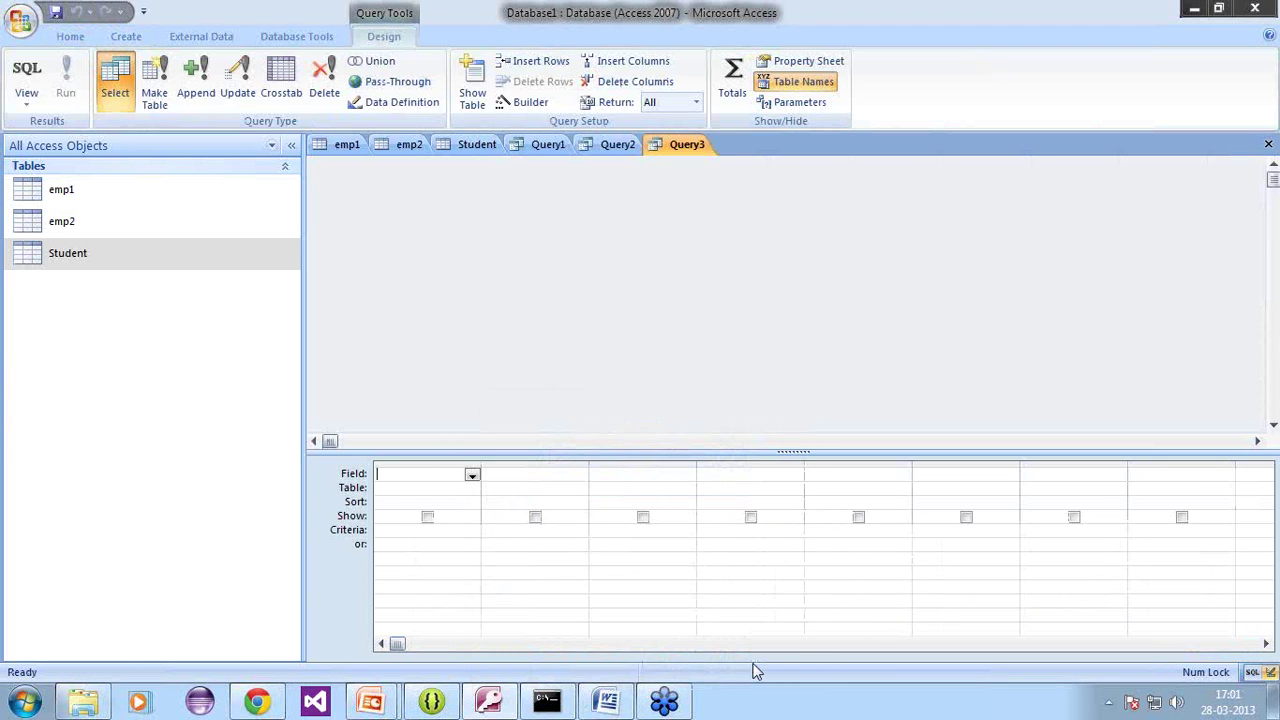
{"action": "left_click", "coordinate": [28, 88]}
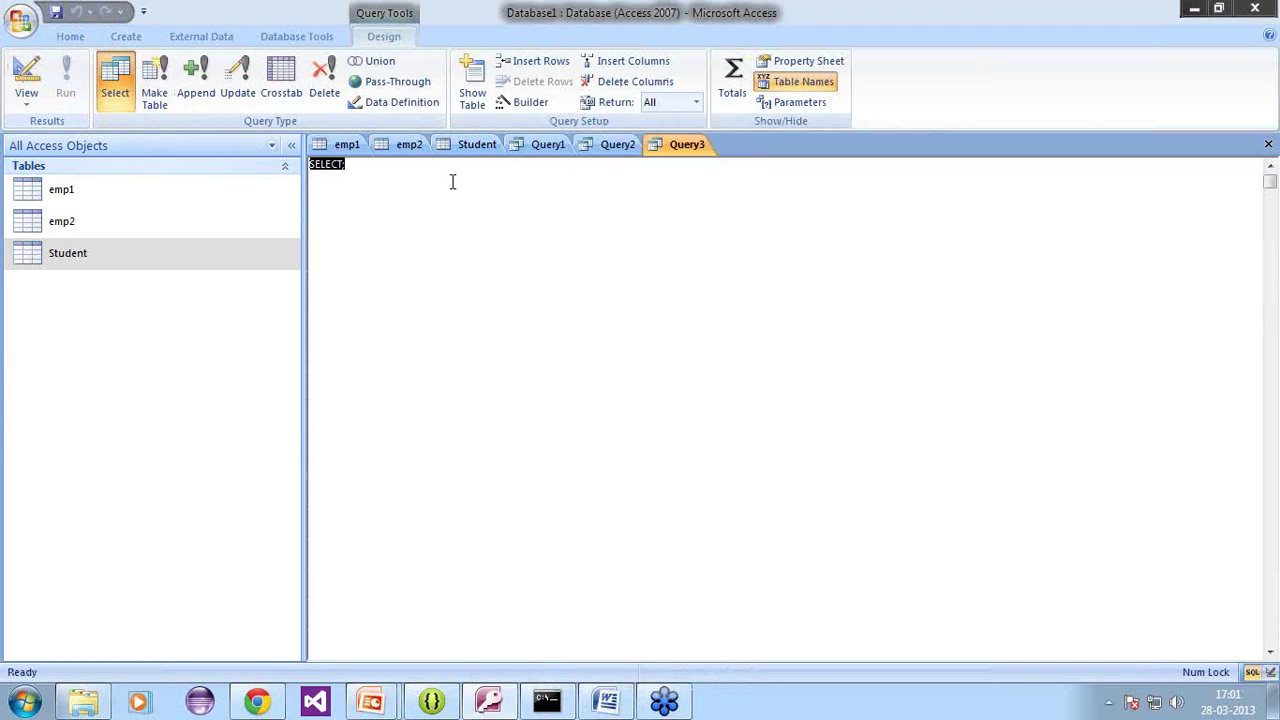
{"action": "type", "text": "select department from Student where subject1 > 20  group by department;"}
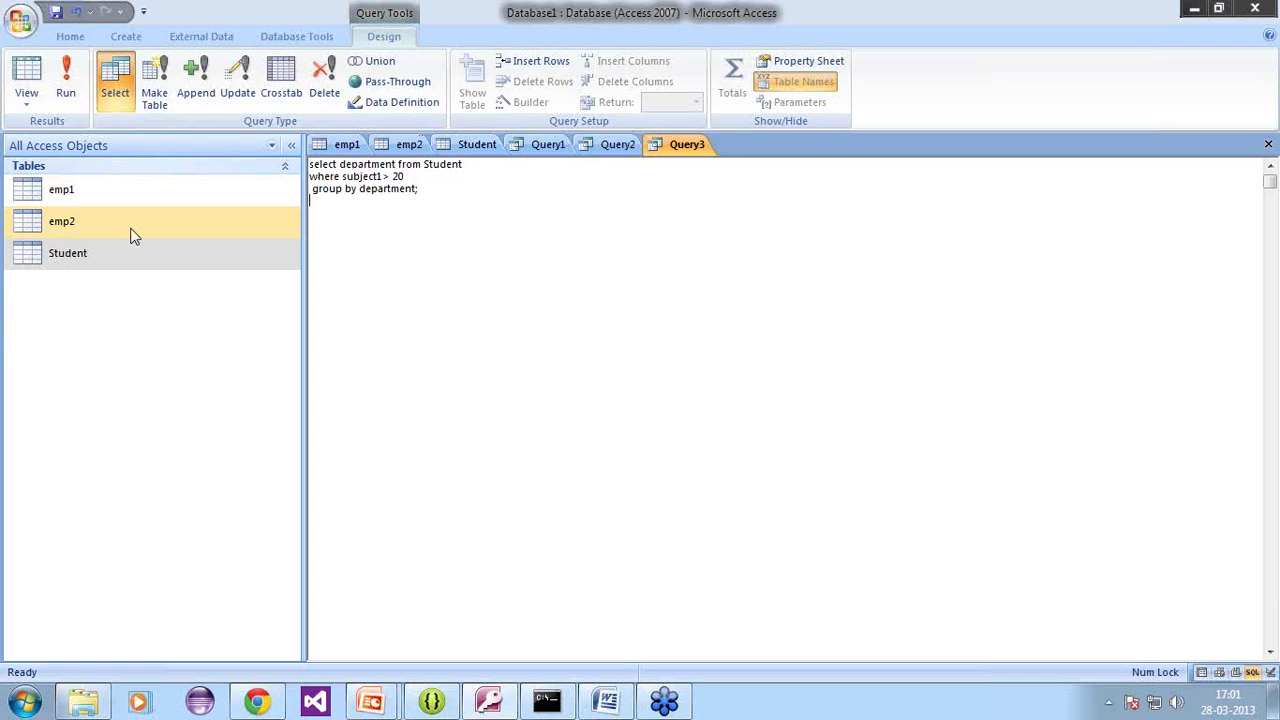
Step: Compare the Query3 statement with the Student table's columns and widen the table's StudentId column
{"action": "left_click", "coordinate": [470, 145]}
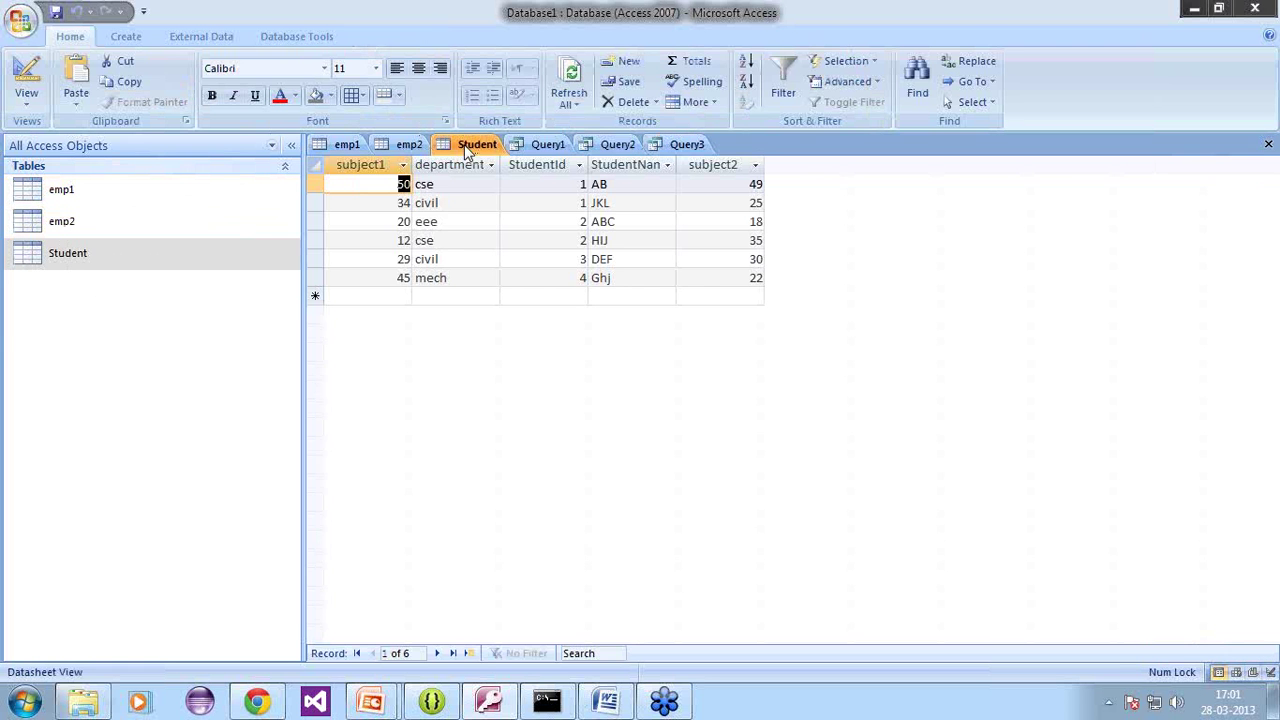
{"action": "left_click", "coordinate": [686, 144]}
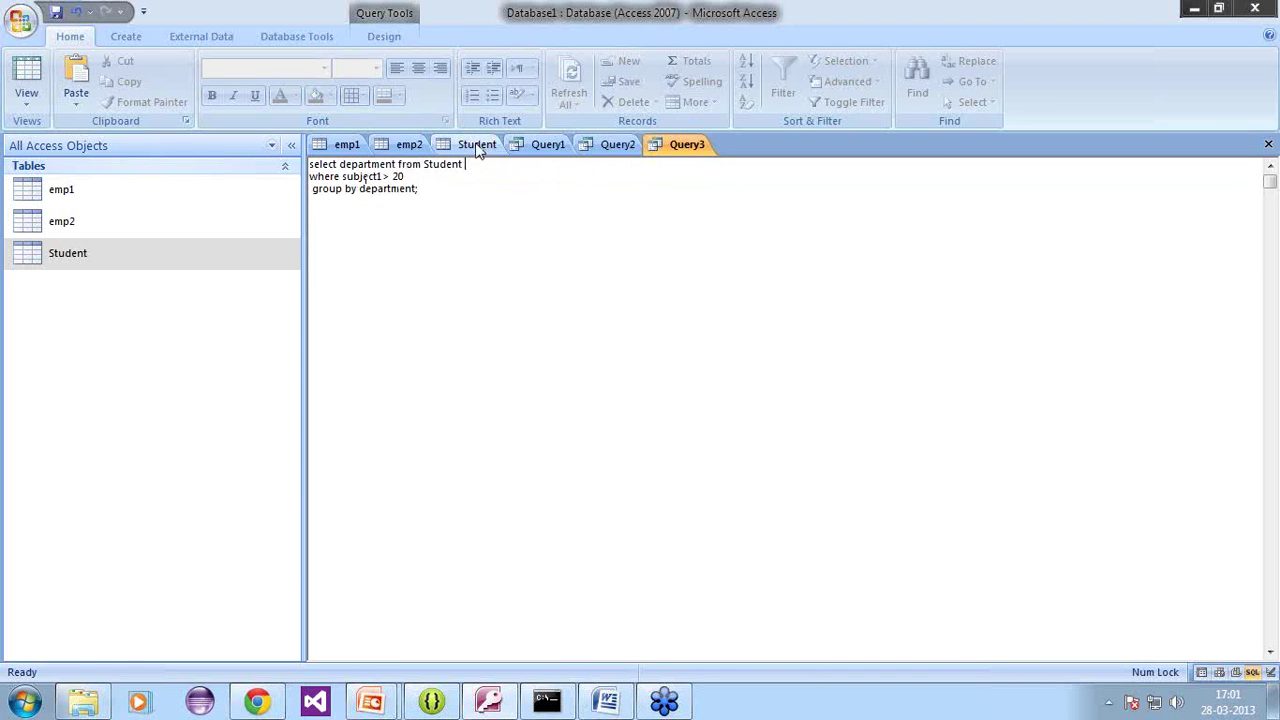
{"action": "left_click", "coordinate": [474, 146]}
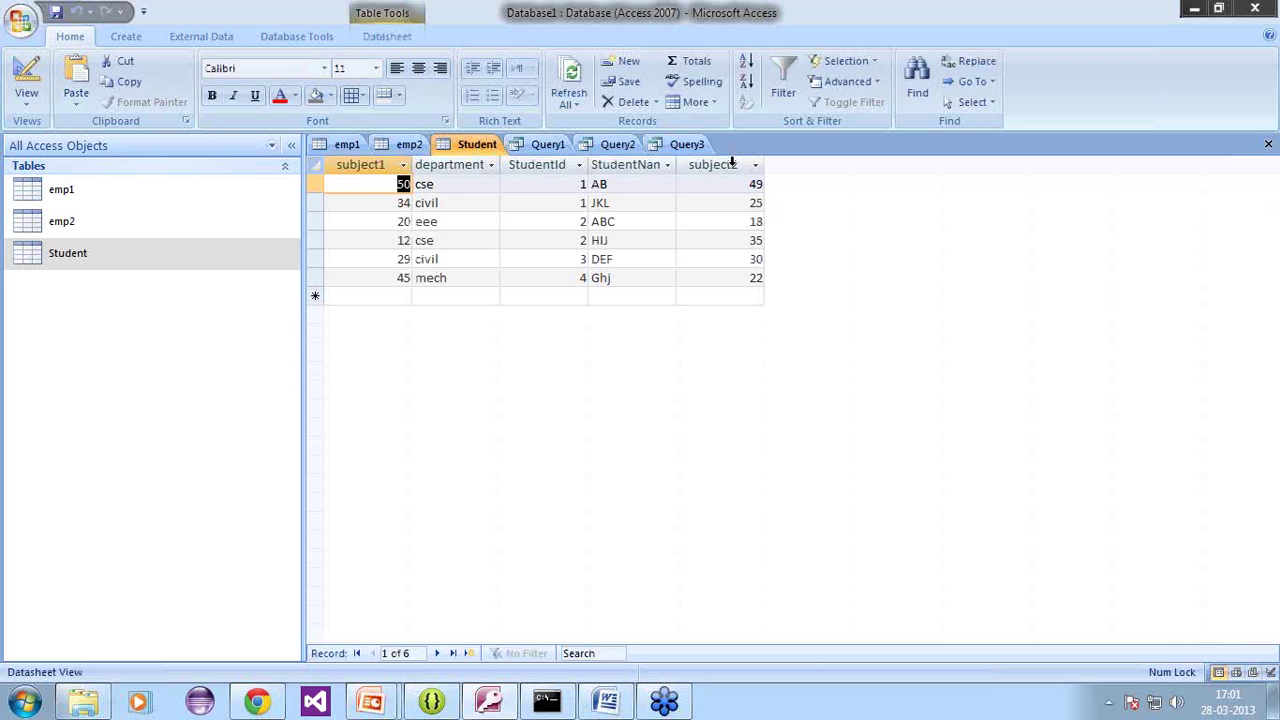
{"action": "left_click", "coordinate": [688, 146]}
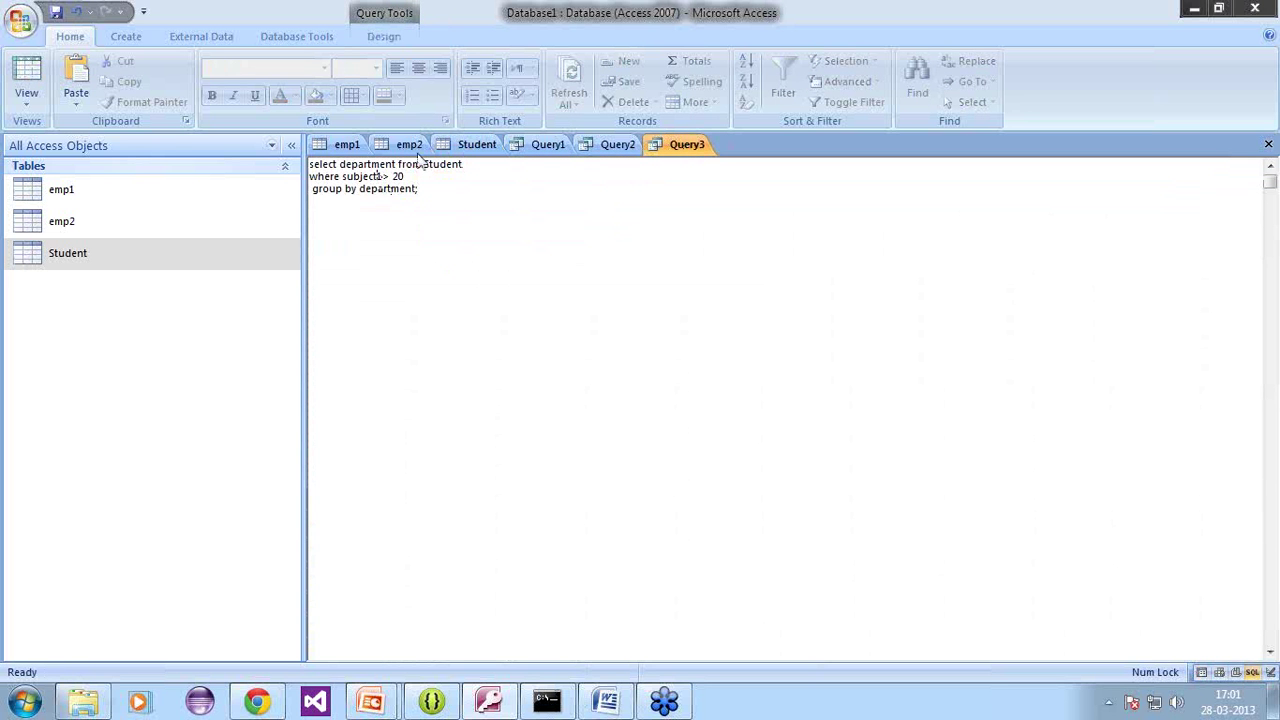
{"action": "left_click", "coordinate": [476, 146]}
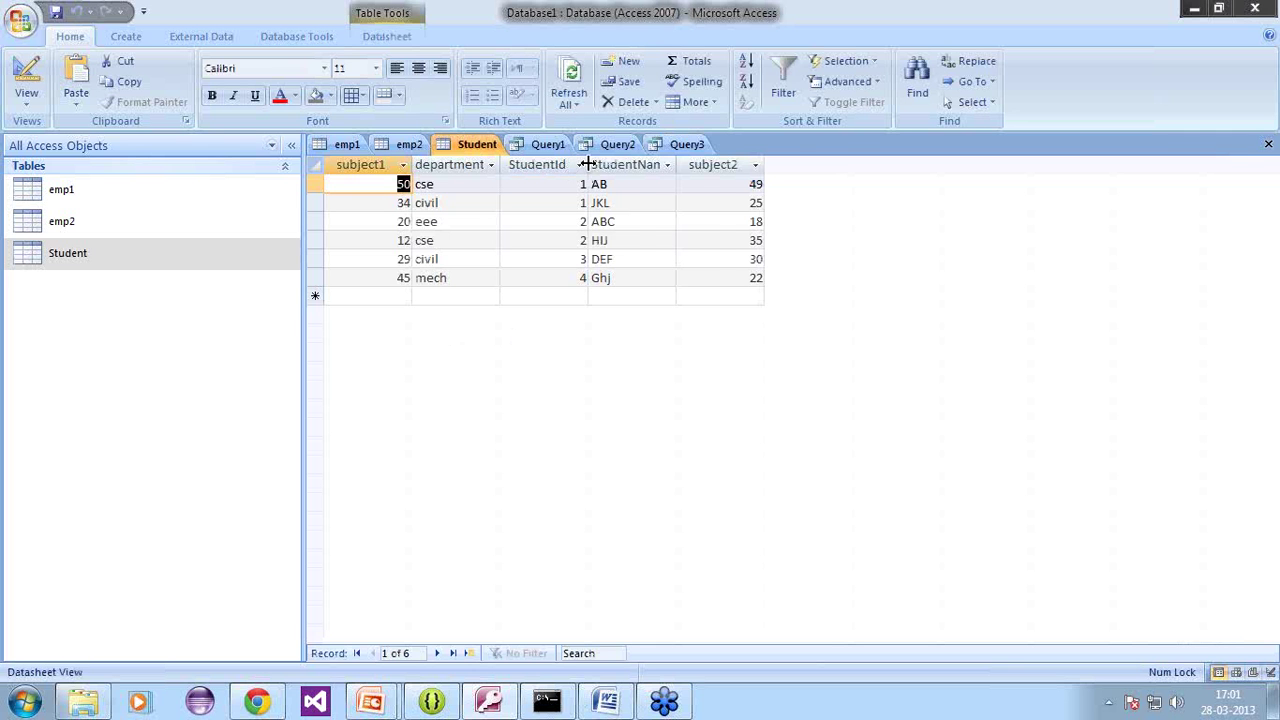
{"action": "left_click_drag", "start_coordinate": [588, 168], "coordinate": [625, 168]}
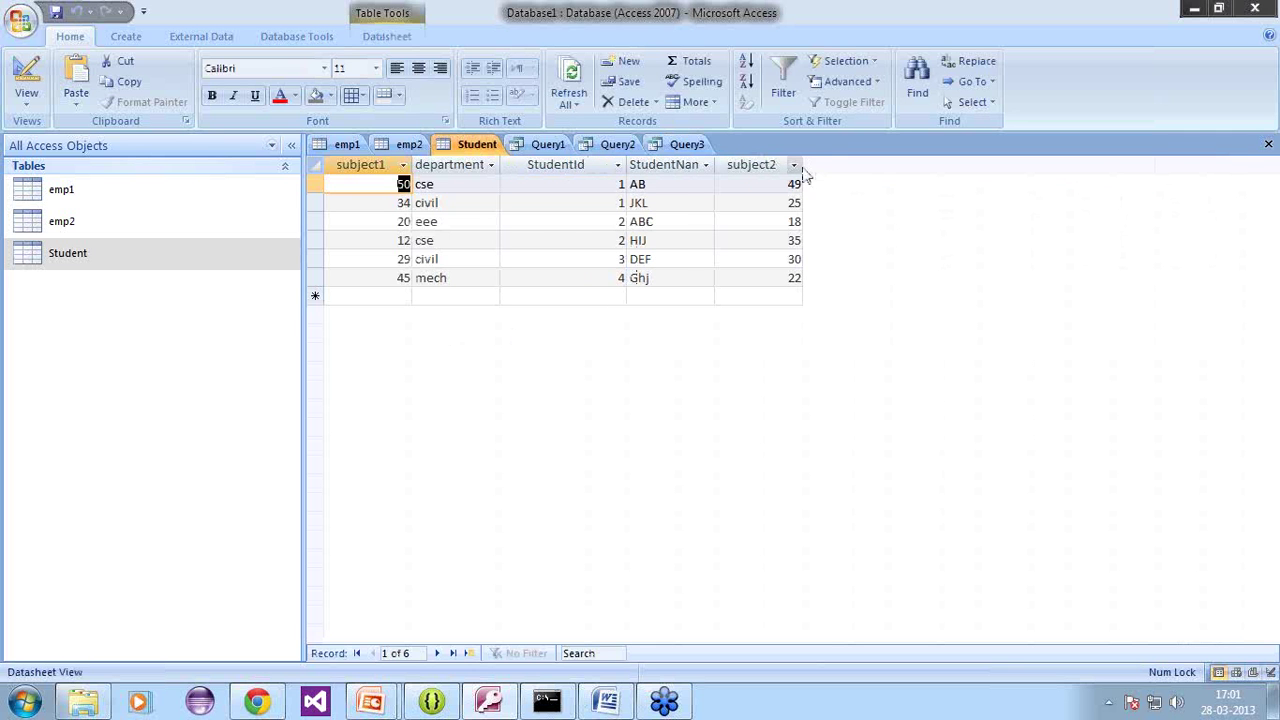
Step: Change the Query3 condition to subject2> 20, check the subject2 marks in the Student table, and run the query
{"action": "left_click", "coordinate": [672, 144]}
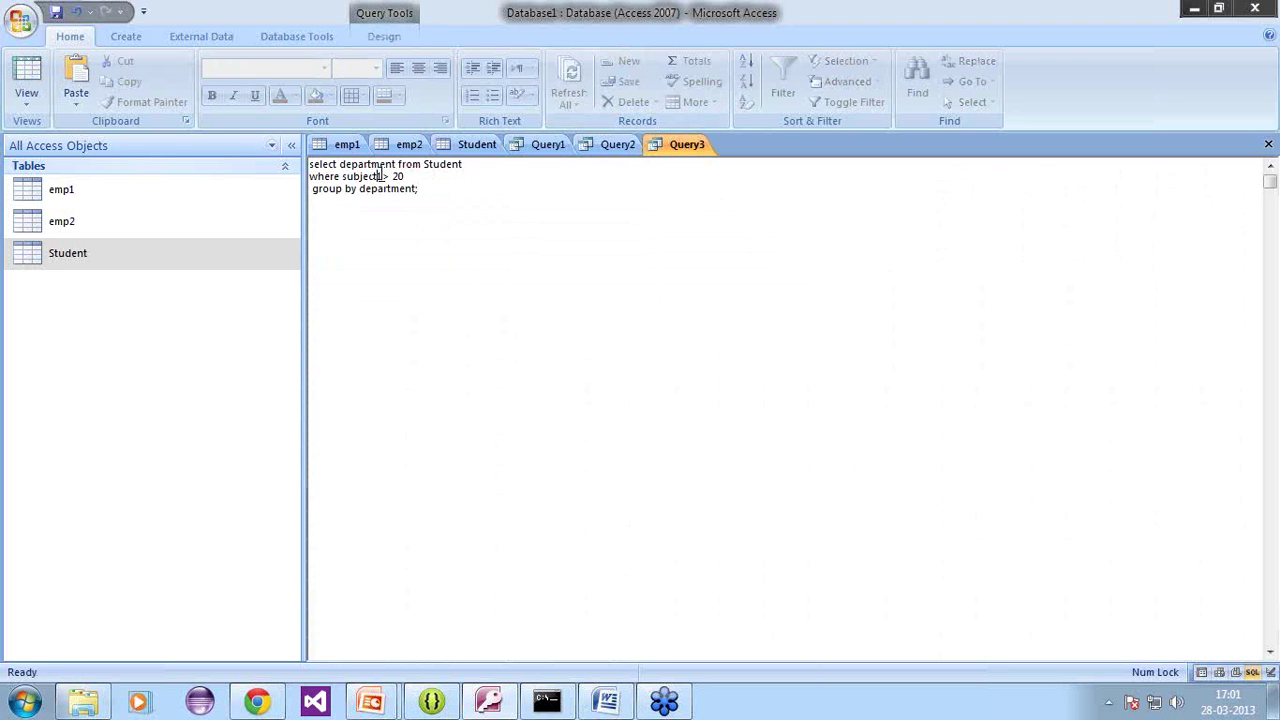
{"action": "key", "text": "BackSpace"}
{"action": "type", "text": "2"}
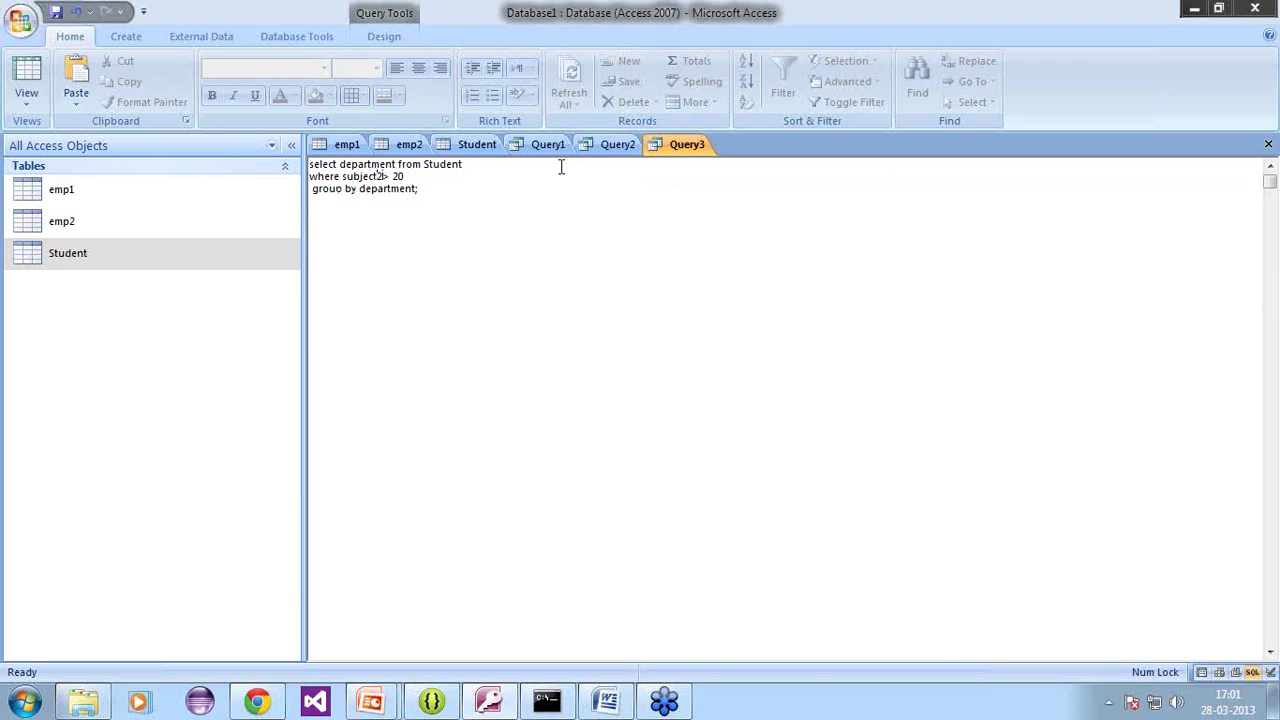
{"action": "left_click", "coordinate": [472, 144]}
{"action": "left_click", "coordinate": [795, 184]}
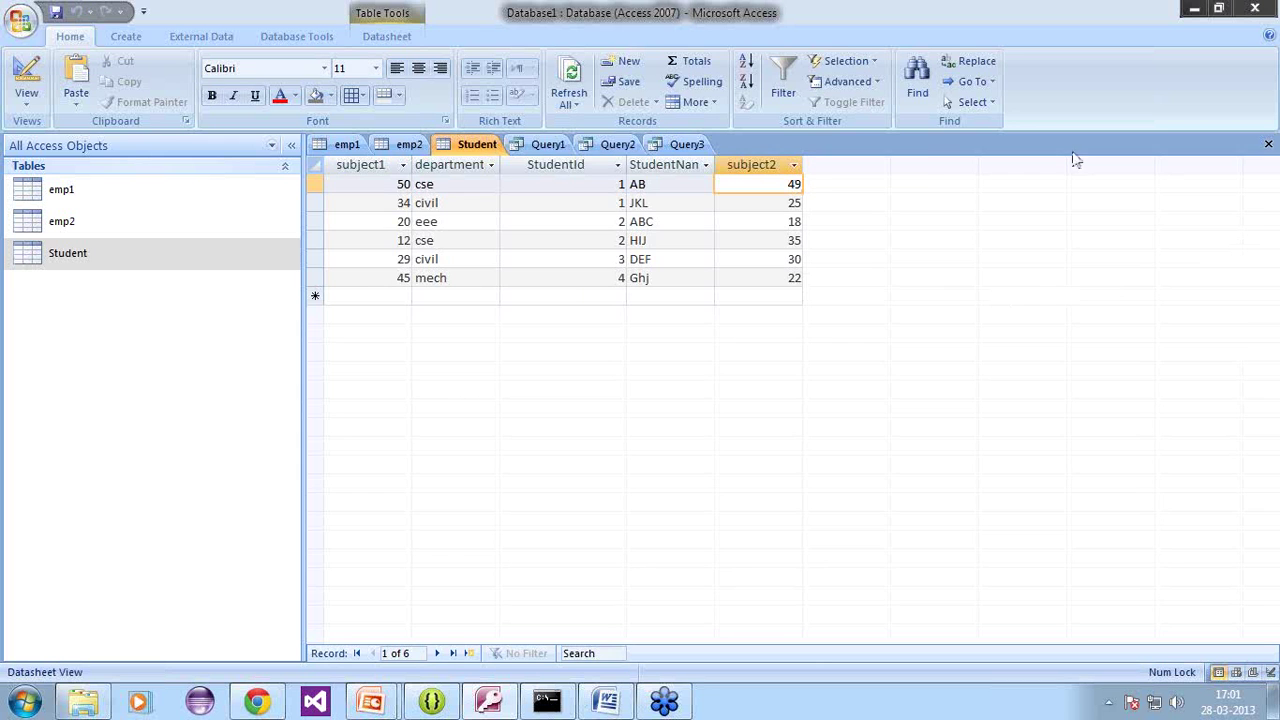
{"action": "left_click", "coordinate": [684, 144]}
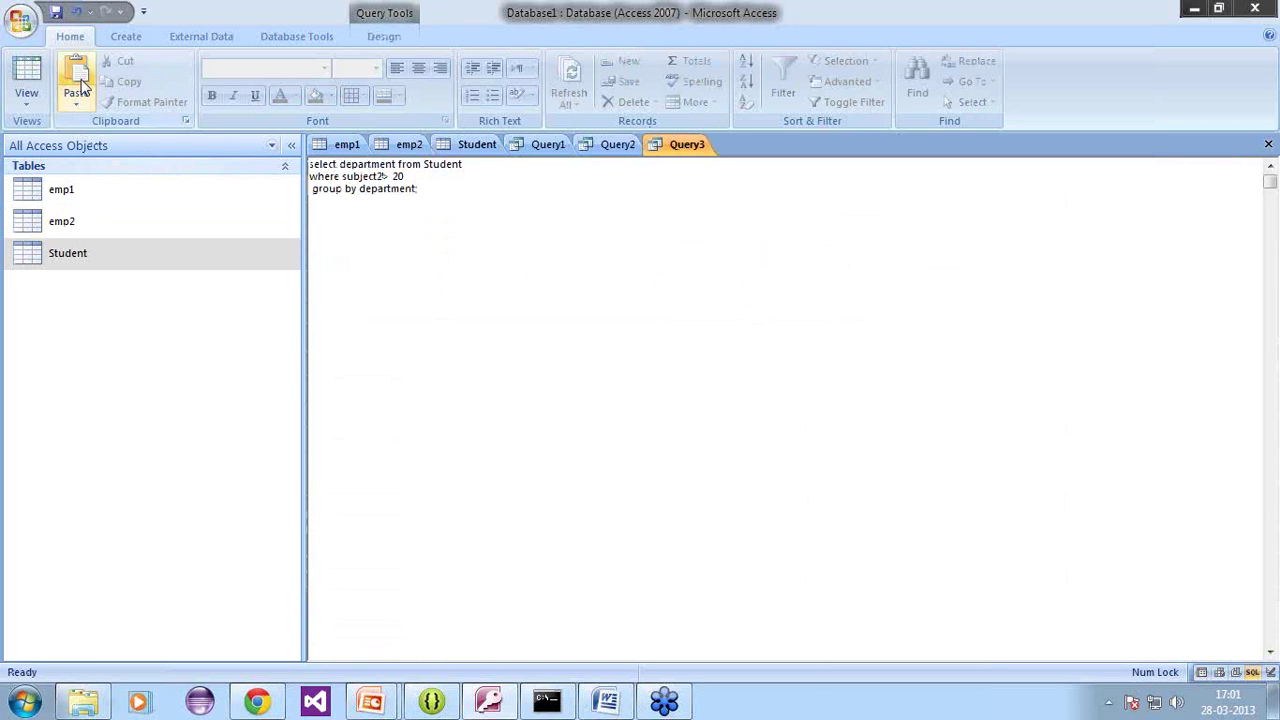
{"action": "left_click", "coordinate": [388, 37]}
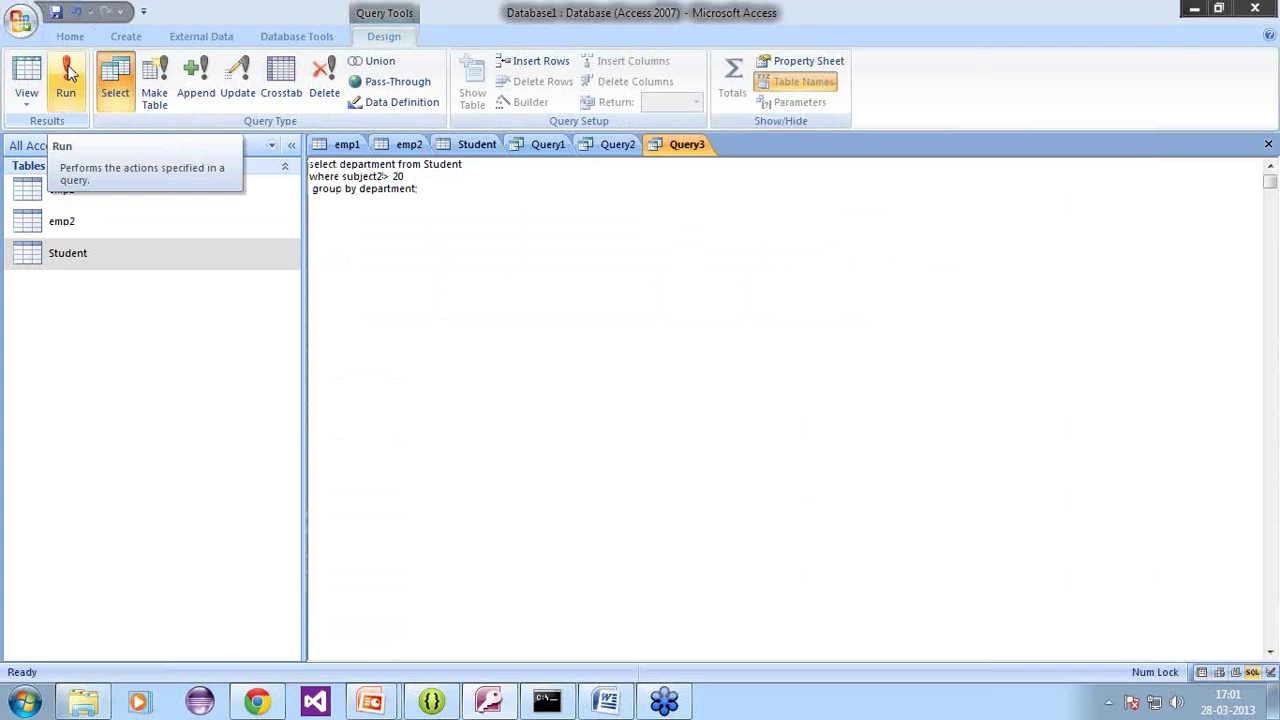
{"action": "left_click", "coordinate": [66, 80]}
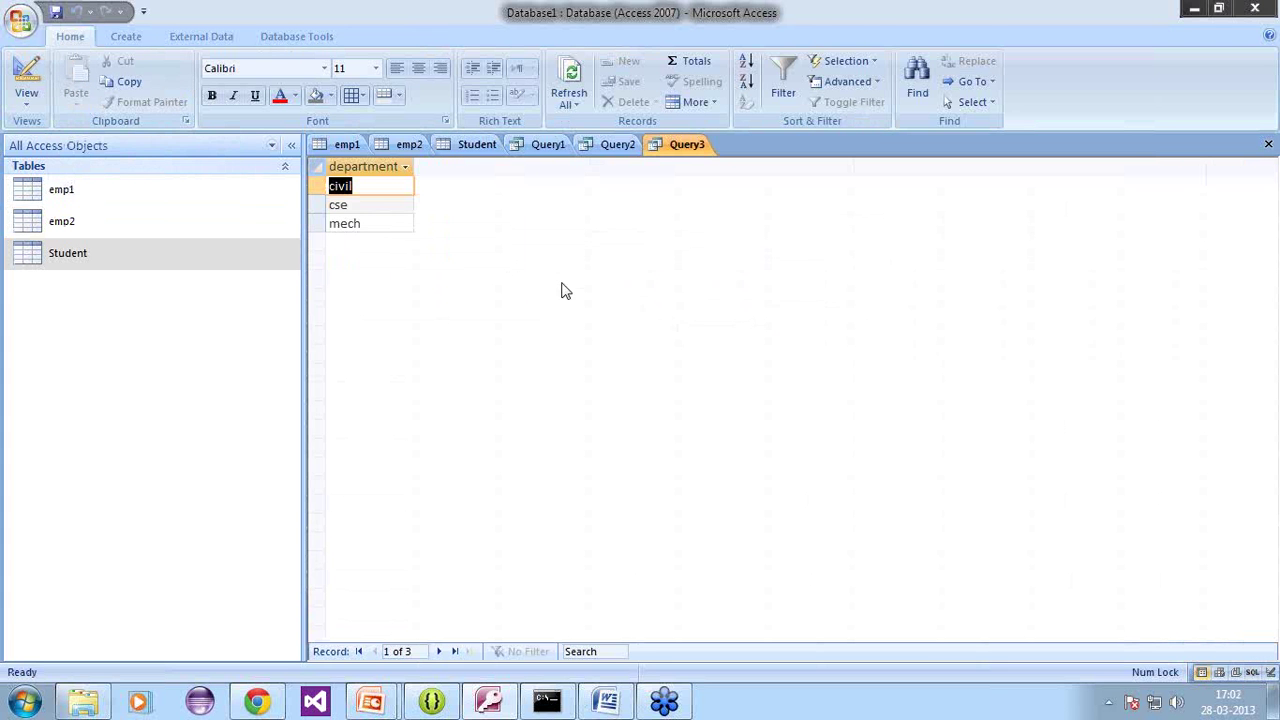
Step: Examine the departments in the Query3 result and compare them with the department entries in the Student table
{"action": "left_click", "coordinate": [374, 224]}
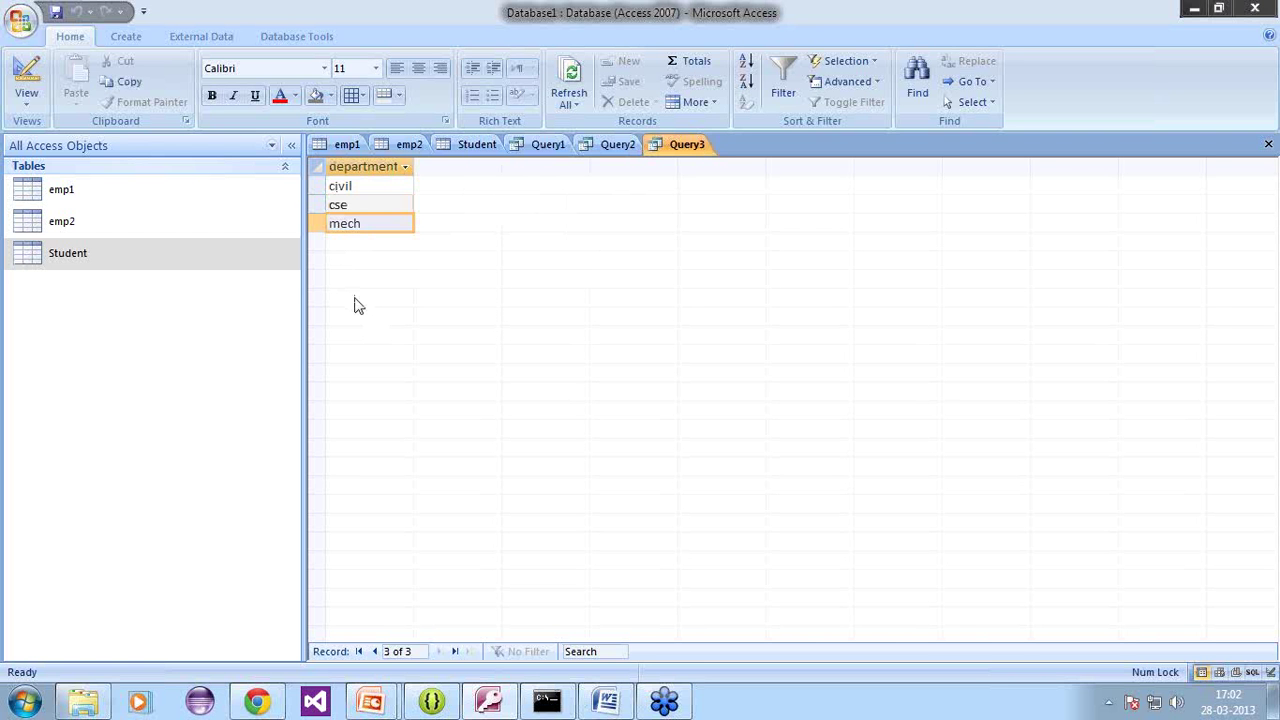
{"action": "left_click", "coordinate": [455, 146]}
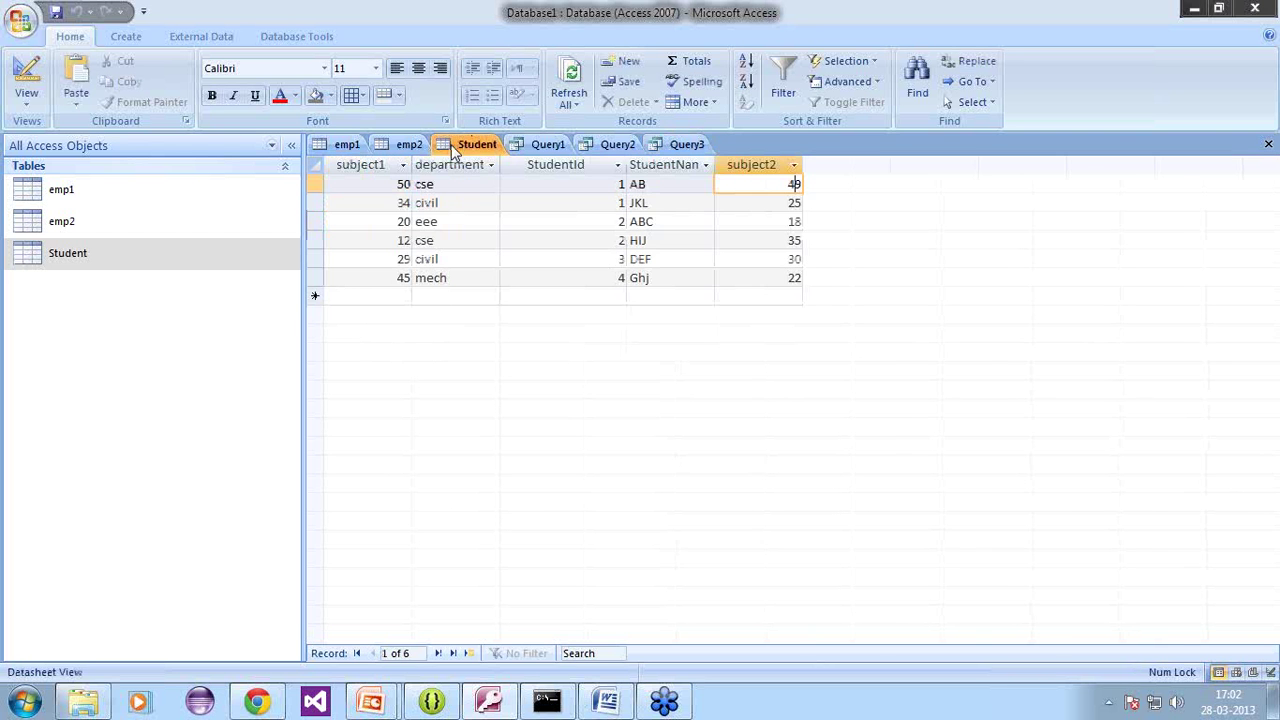
{"action": "double_click", "coordinate": [427, 280]}
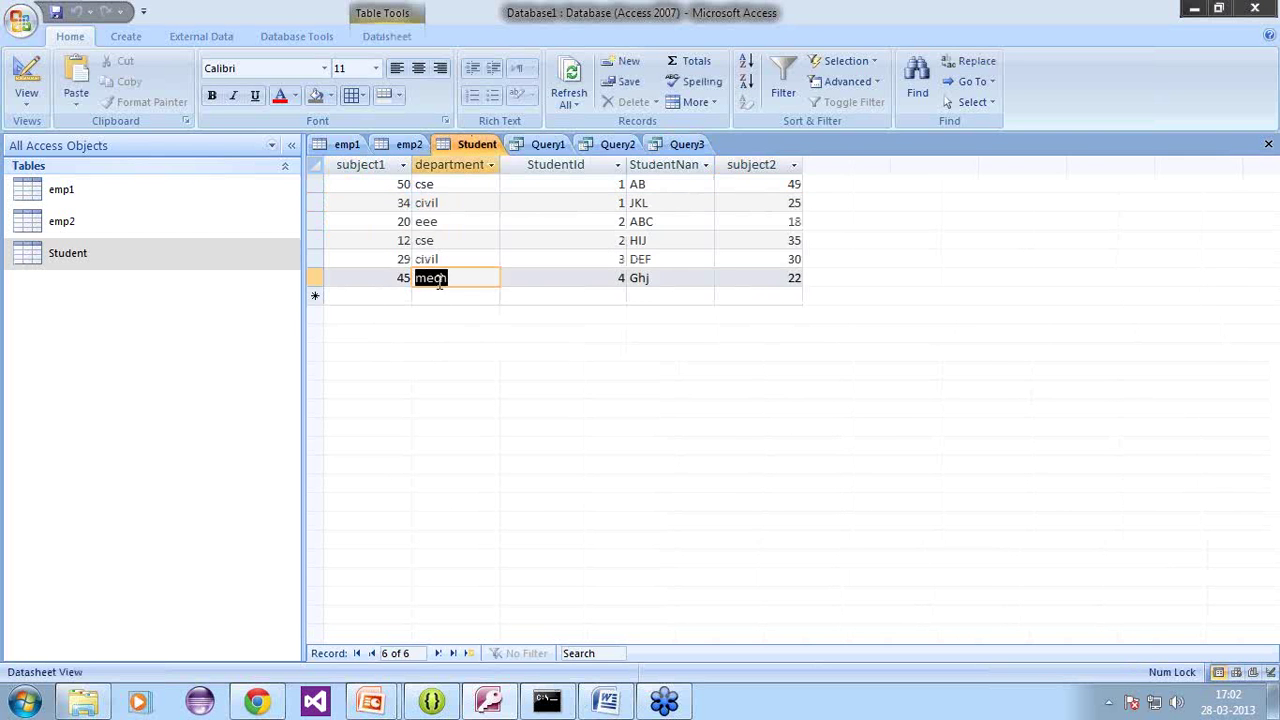
{"action": "left_click", "coordinate": [432, 260]}
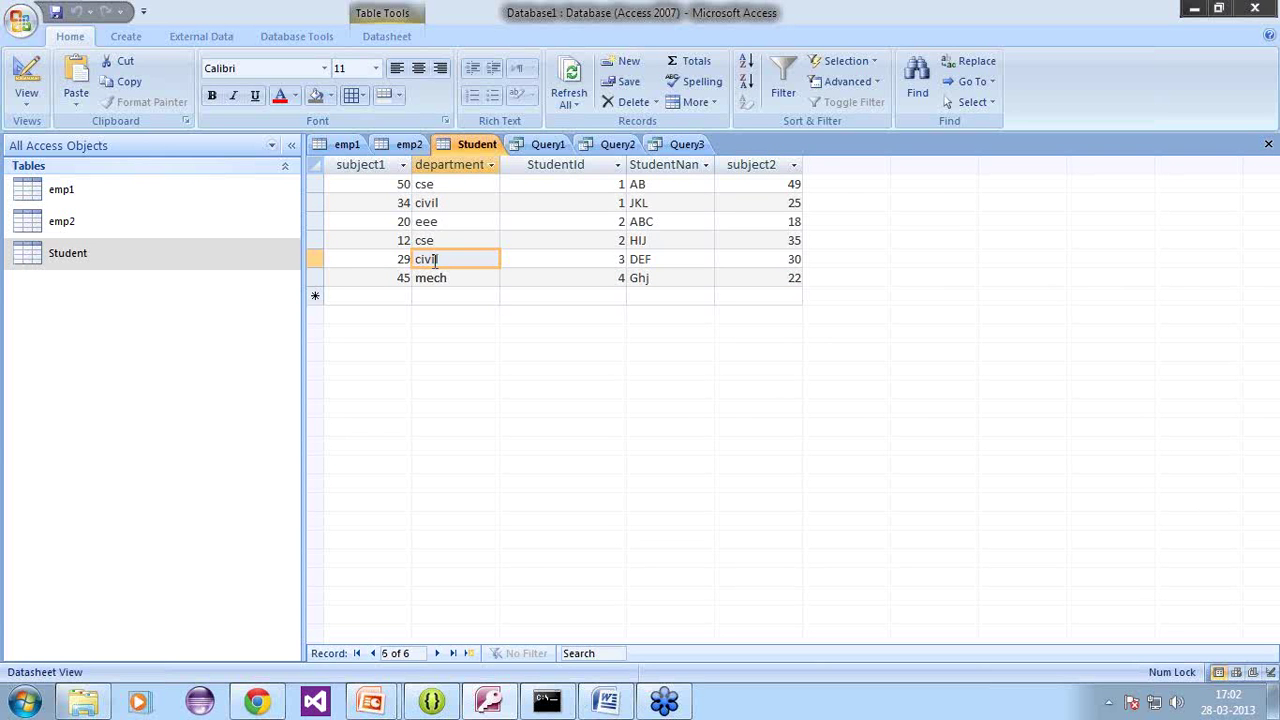
{"action": "left_click", "coordinate": [430, 241]}
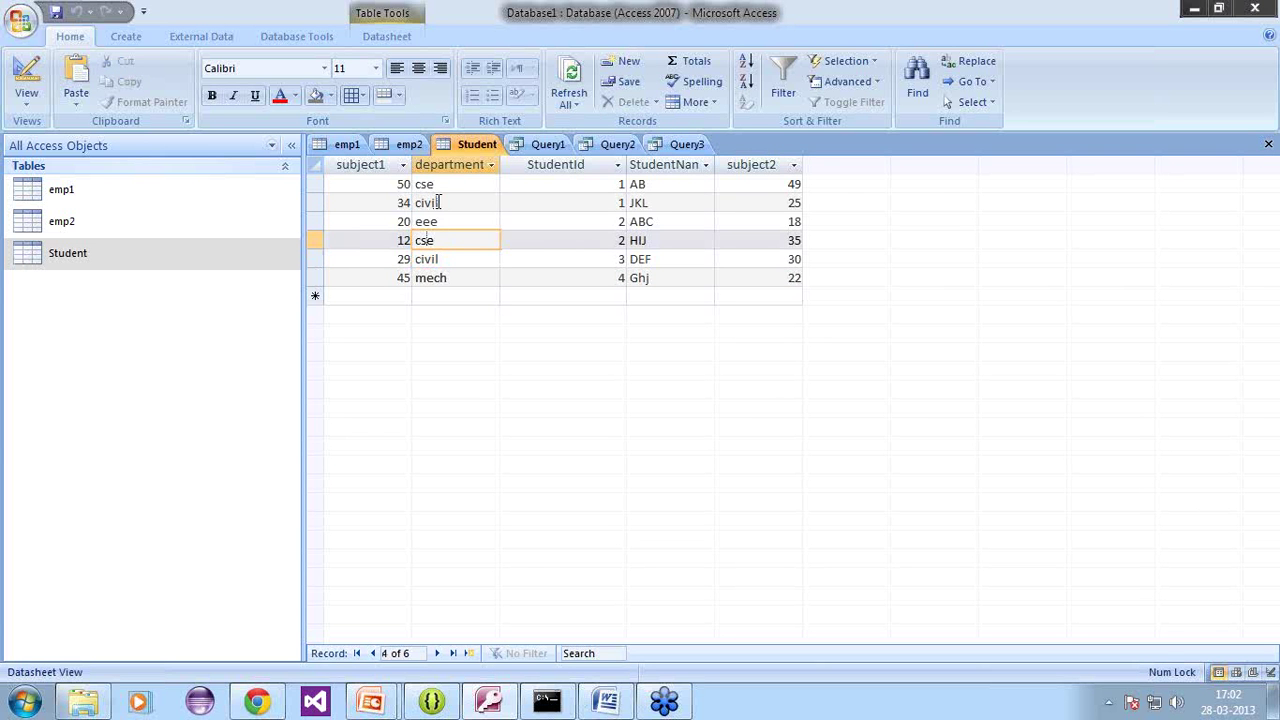
{"action": "left_click", "coordinate": [438, 203]}
{"action": "left_click", "coordinate": [438, 184]}
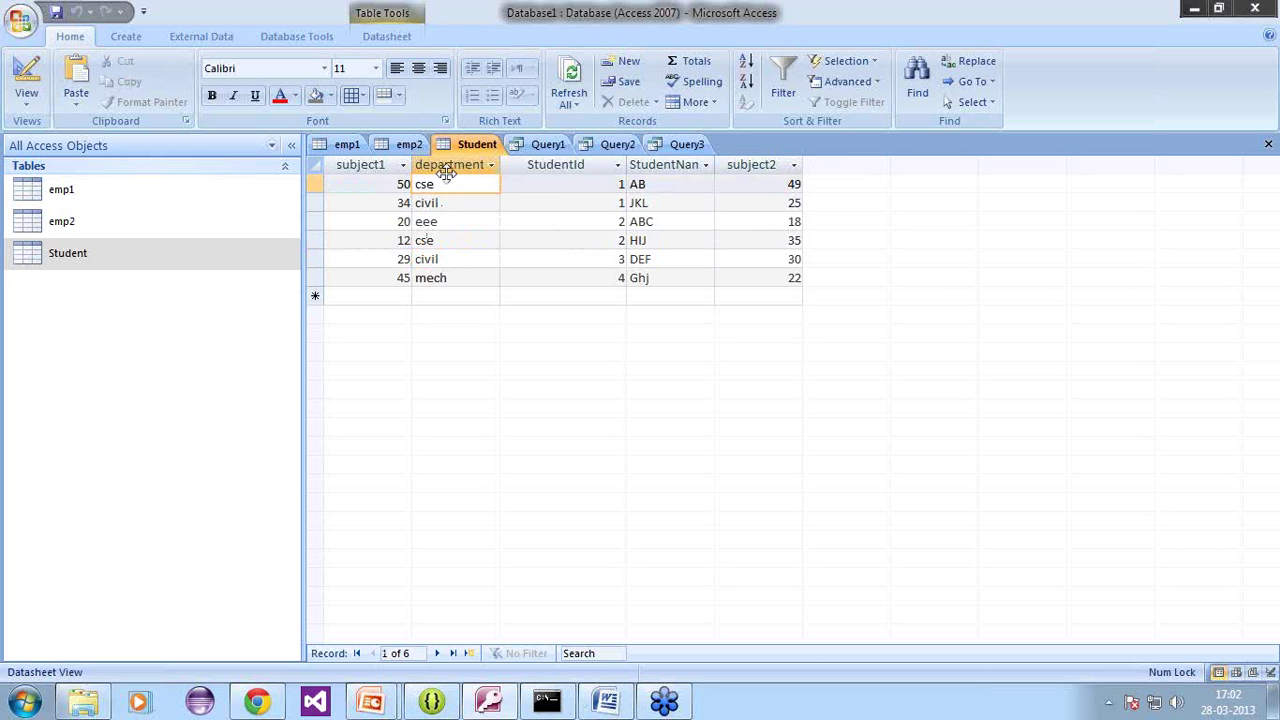
{"action": "left_click", "coordinate": [436, 243]}
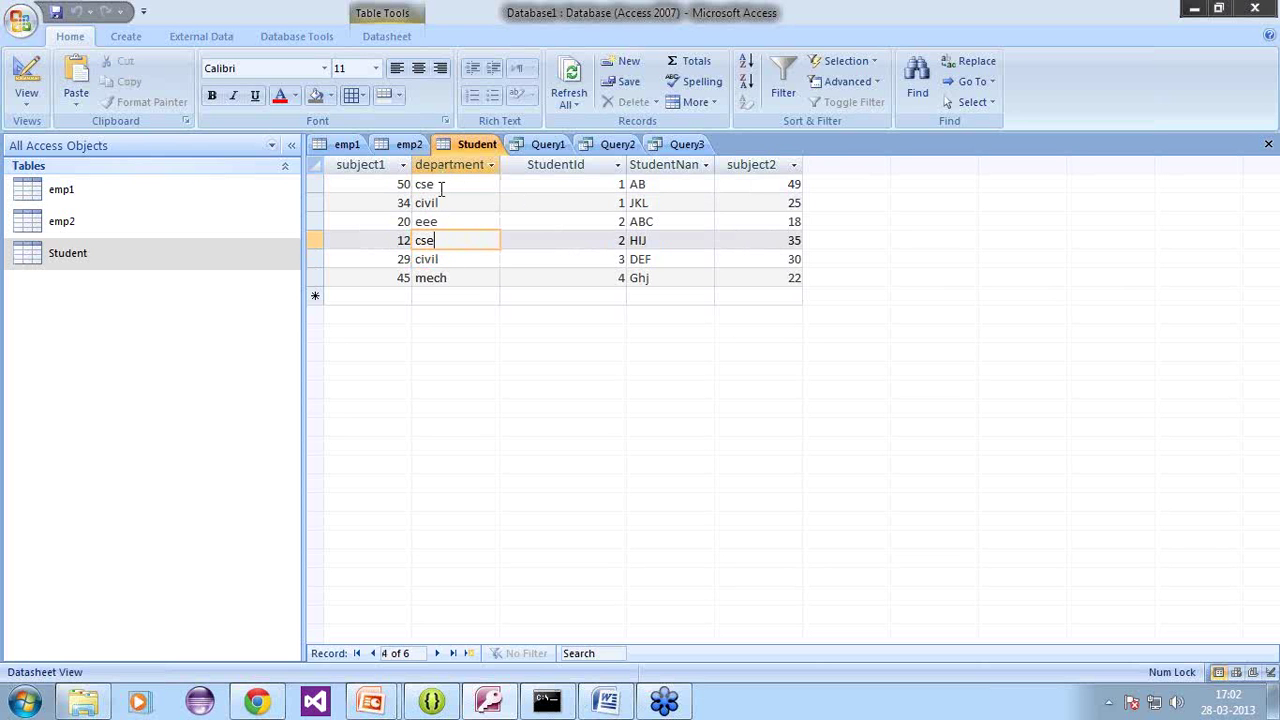
{"action": "left_click", "coordinate": [437, 262]}
{"action": "left_click", "coordinate": [458, 281]}
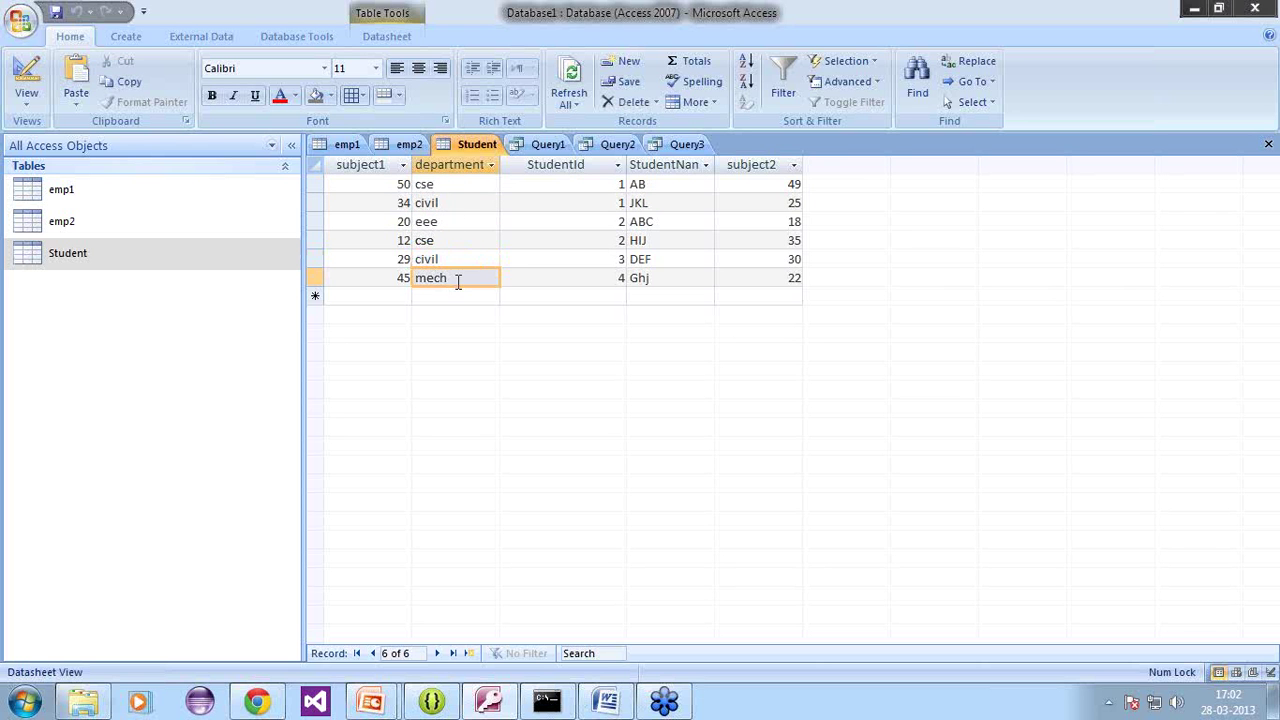
{"action": "left_click", "coordinate": [452, 203]}
{"action": "left_click", "coordinate": [452, 262]}
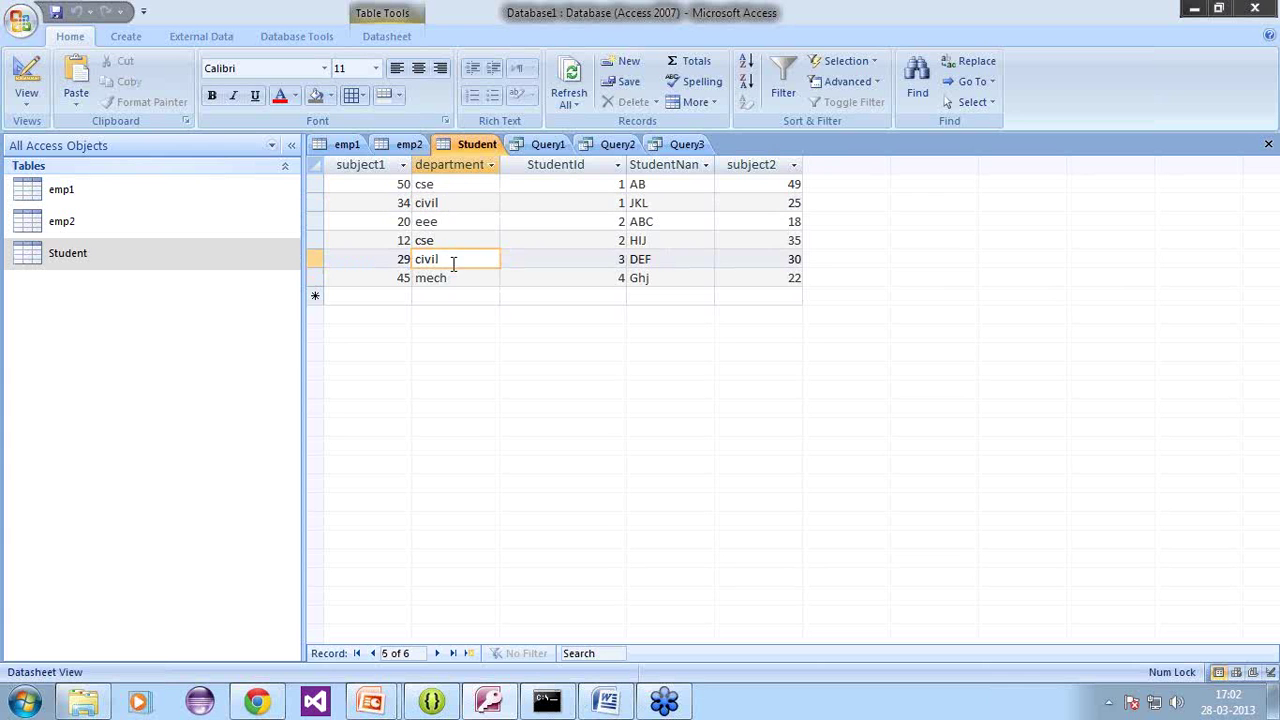
{"action": "left_click", "coordinate": [461, 281]}
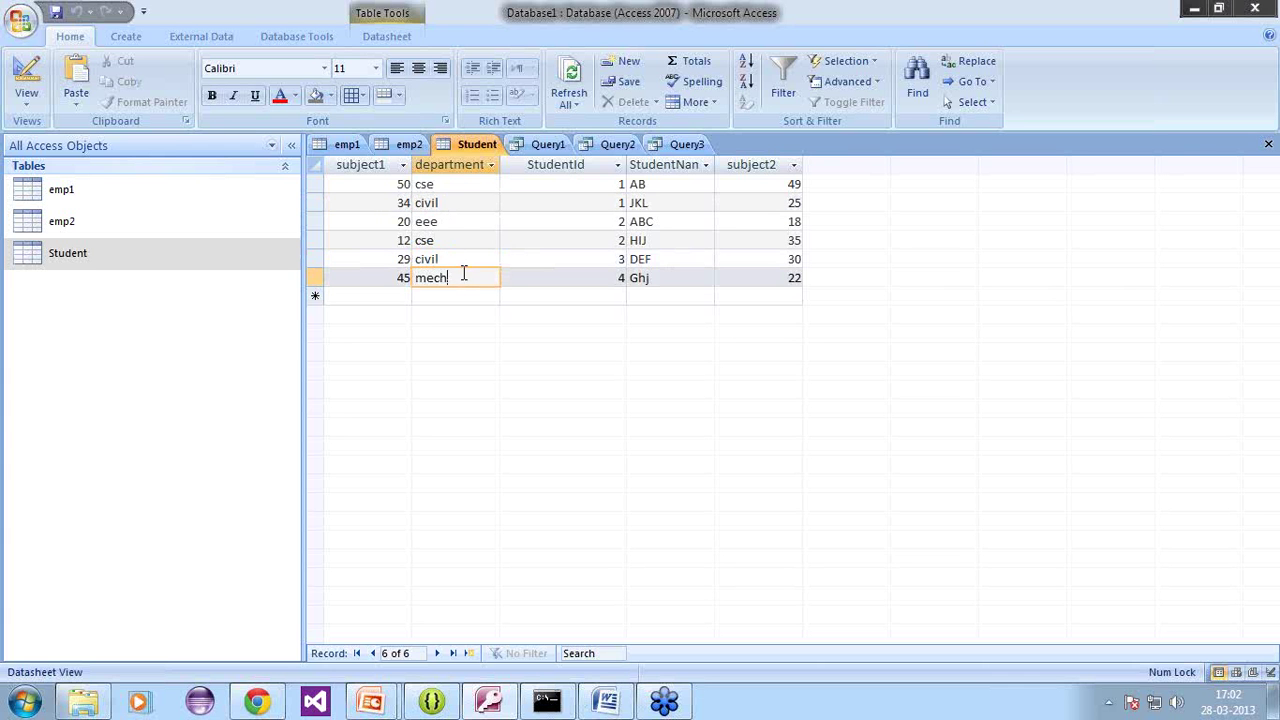
Step: Check the eee record in the Student table against the Query3 result
{"action": "left_click", "coordinate": [450, 222]}
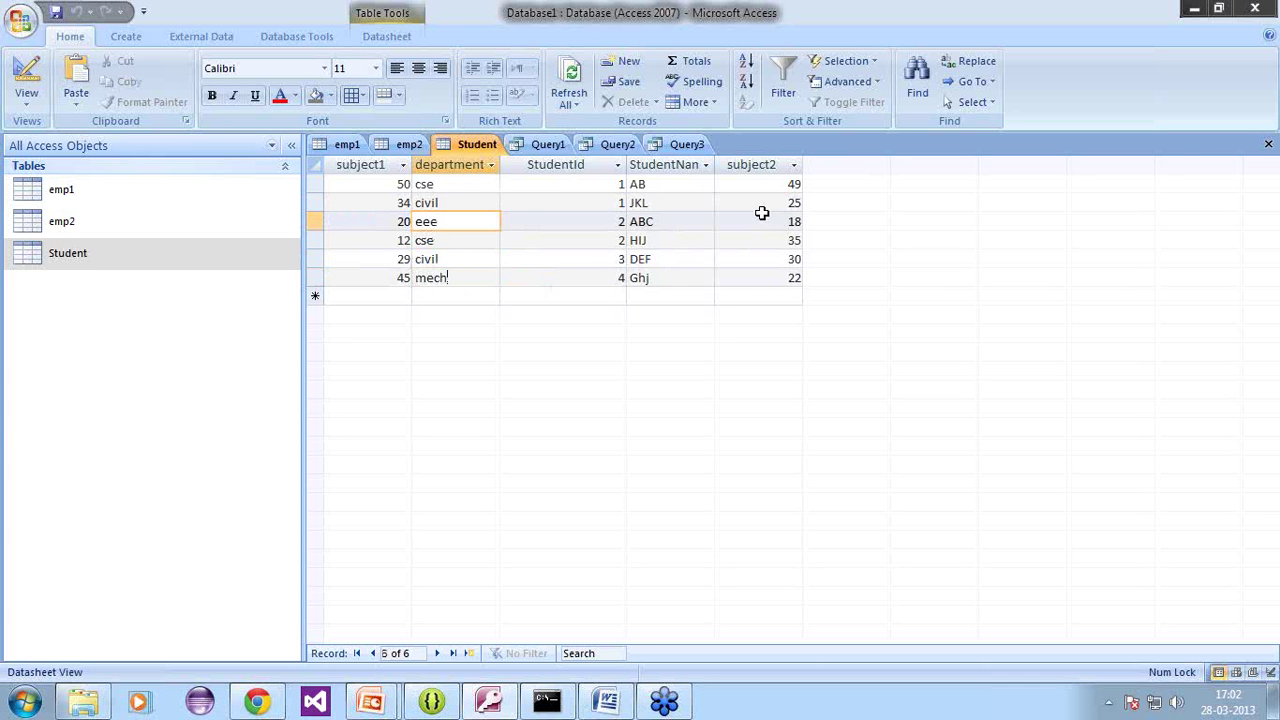
{"action": "left_click", "coordinate": [687, 144]}
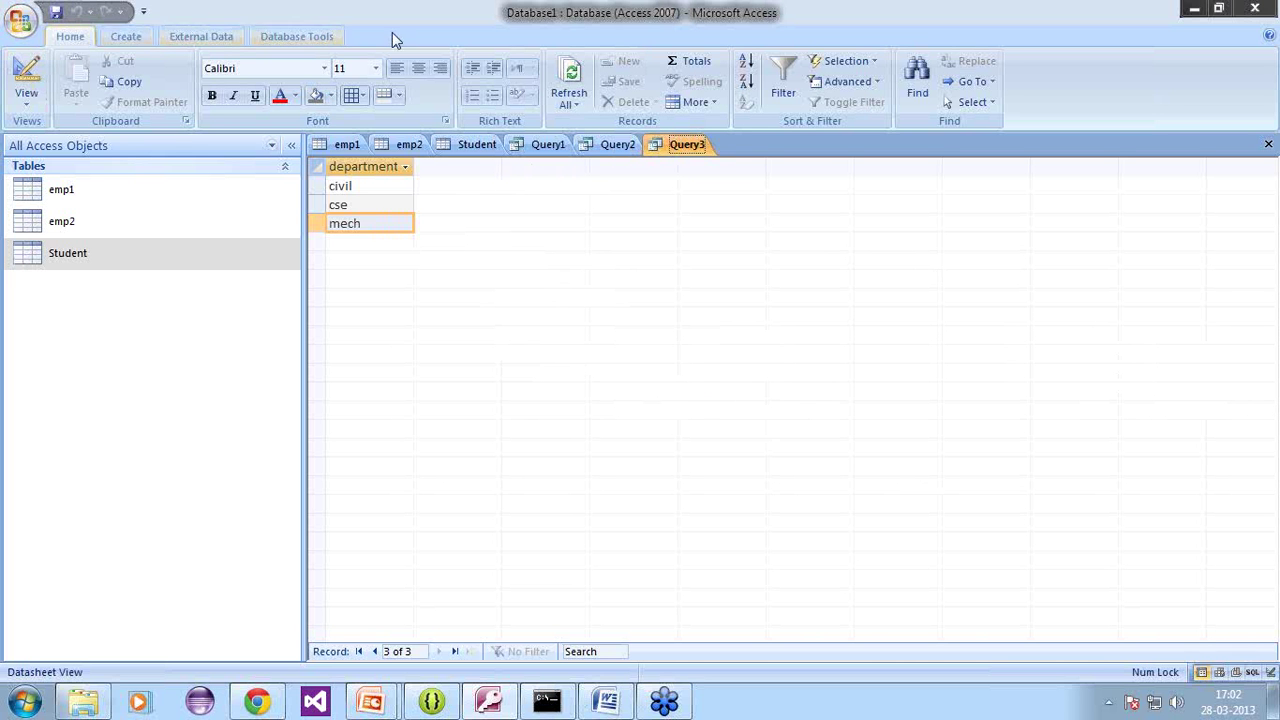
Step: Create a new SQL query reading "select department from Student where subject2> 20 group by department;"
{"action": "left_click", "coordinate": [126, 38]}
{"action": "left_click", "coordinate": [718, 90]}
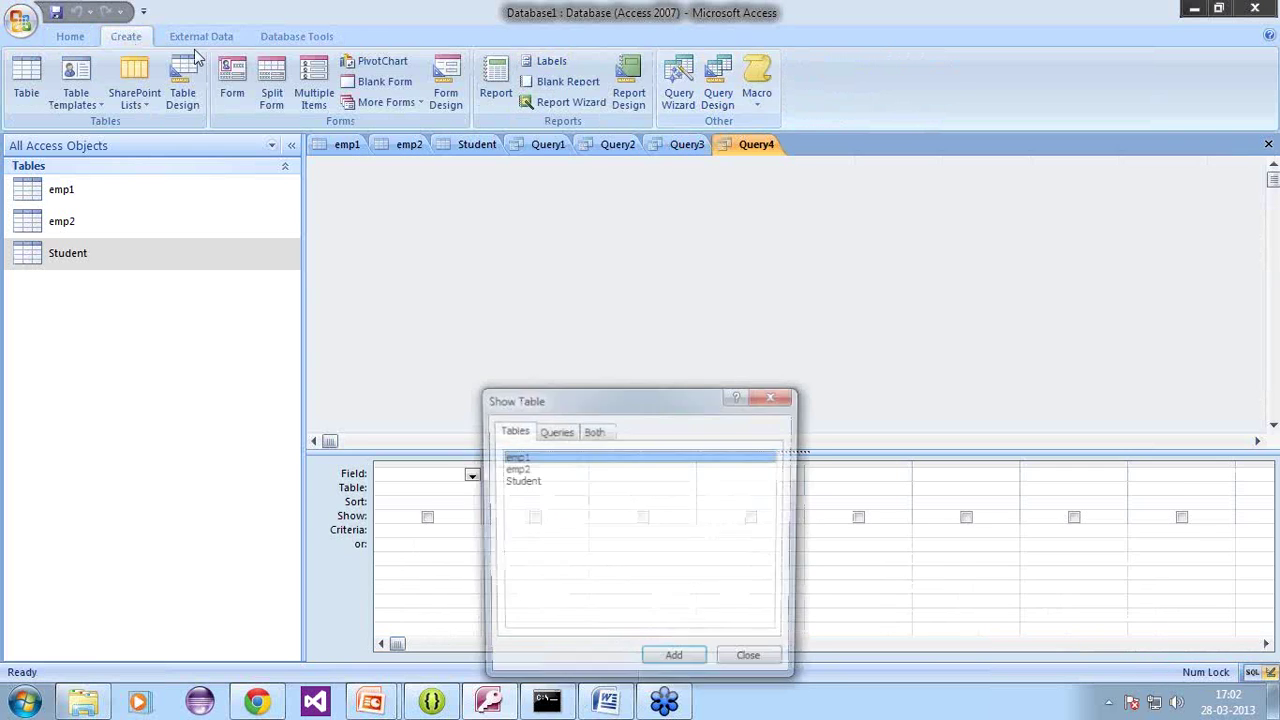
{"action": "left_click", "coordinate": [753, 663]}
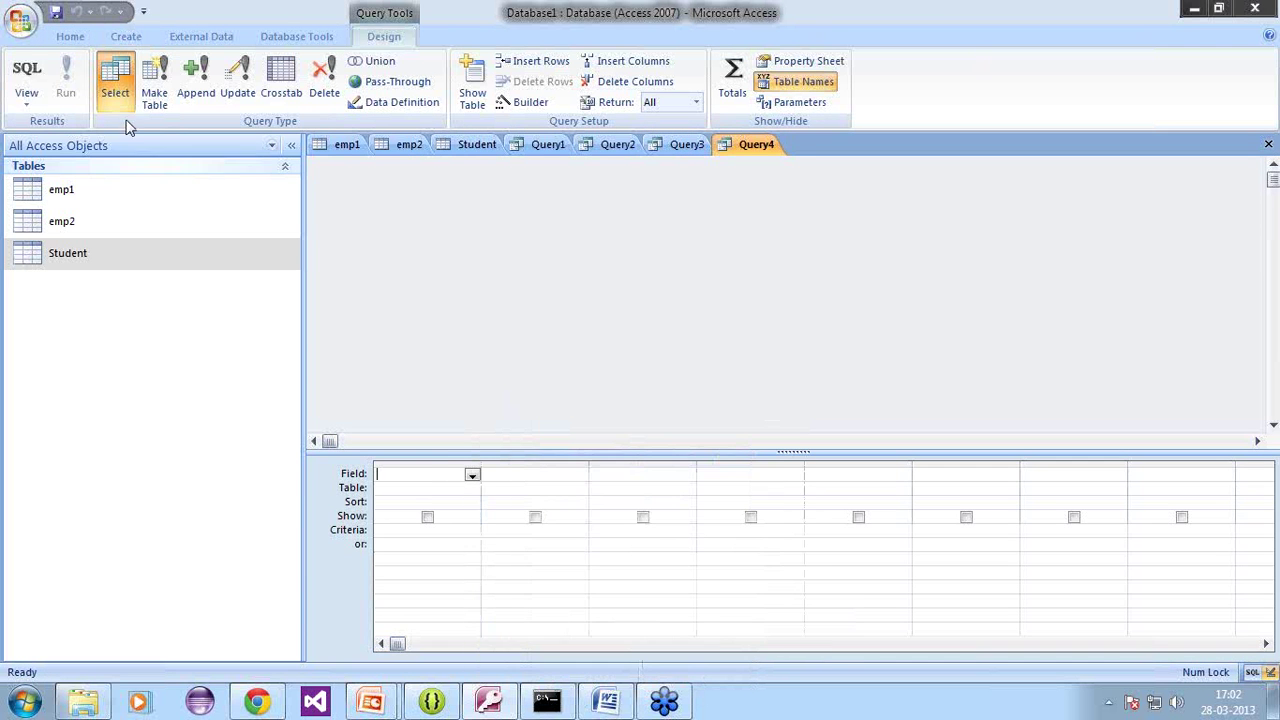
{"action": "left_click", "coordinate": [29, 100]}
{"action": "type", "text": "select department from Student where subject > 20  group by department;"}
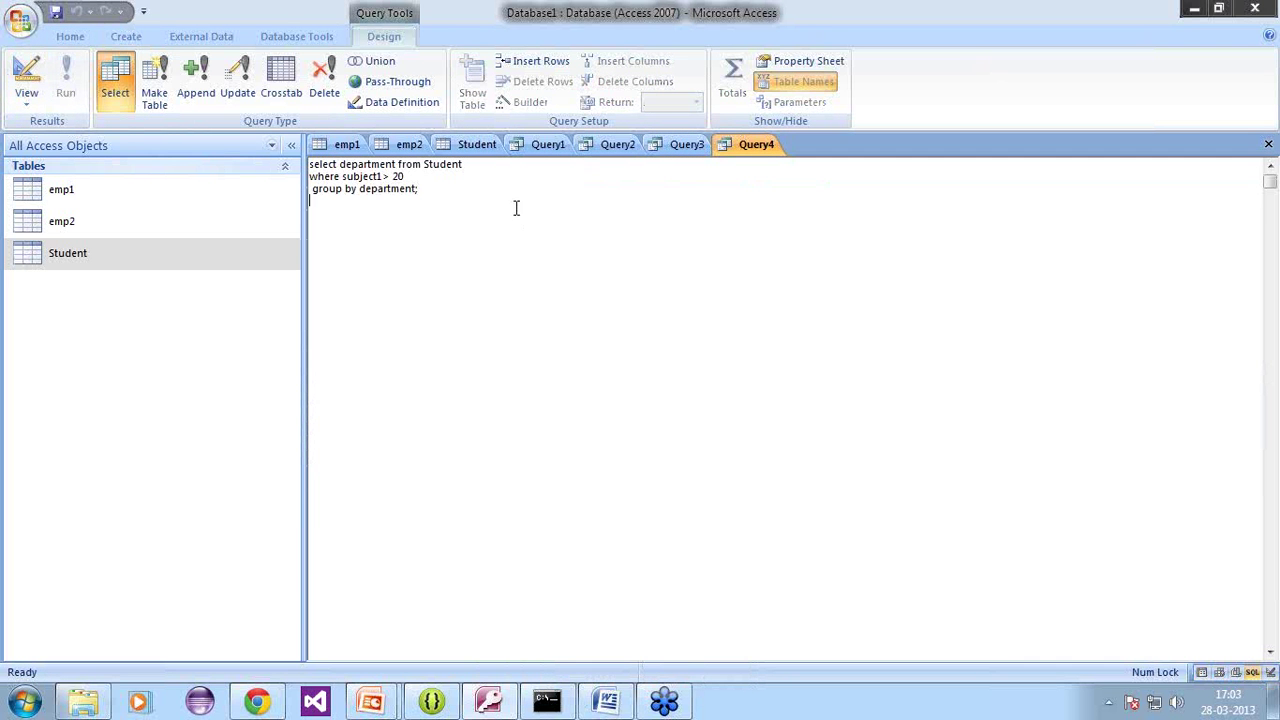
{"action": "key", "text": "BackSpace"}
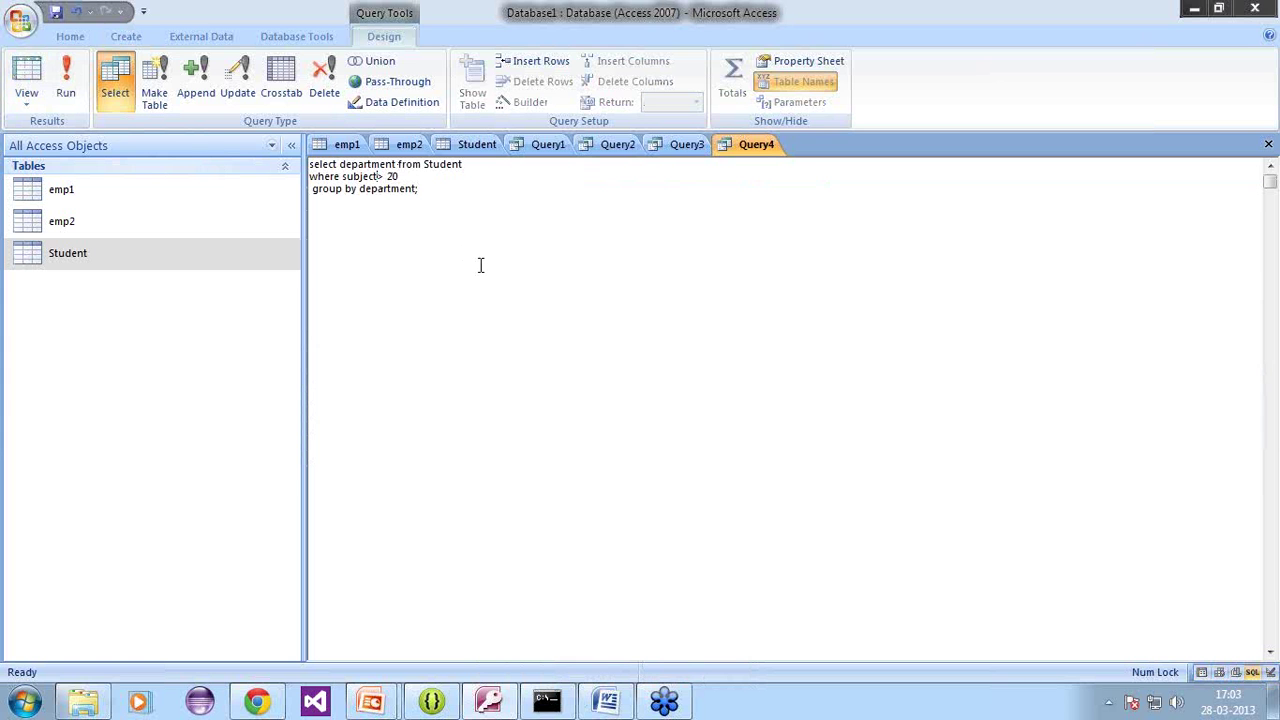
{"action": "type", "text": "2"}
Step: Examine the Query4 statement alongside the department and subject2 entries in the Student table
{"action": "left_click", "coordinate": [78, 40]}
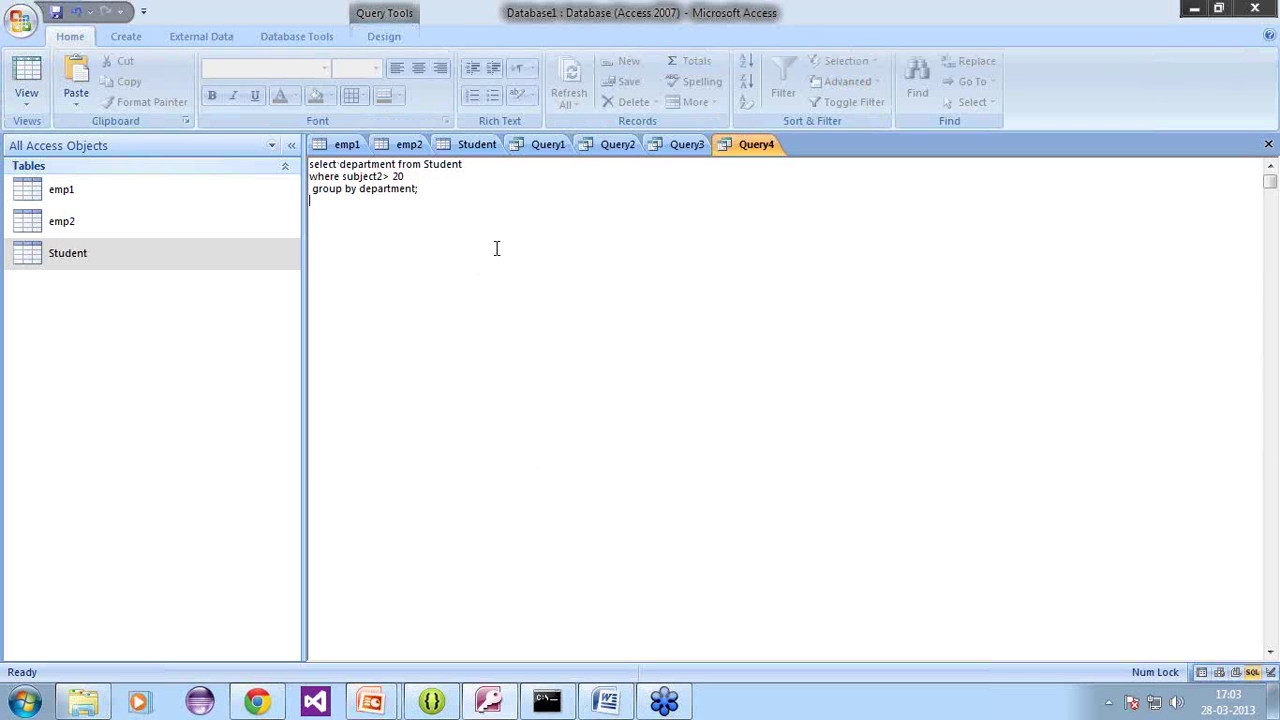
{"action": "left_click_drag", "start_coordinate": [494, 246], "coordinate": [283, 165]}
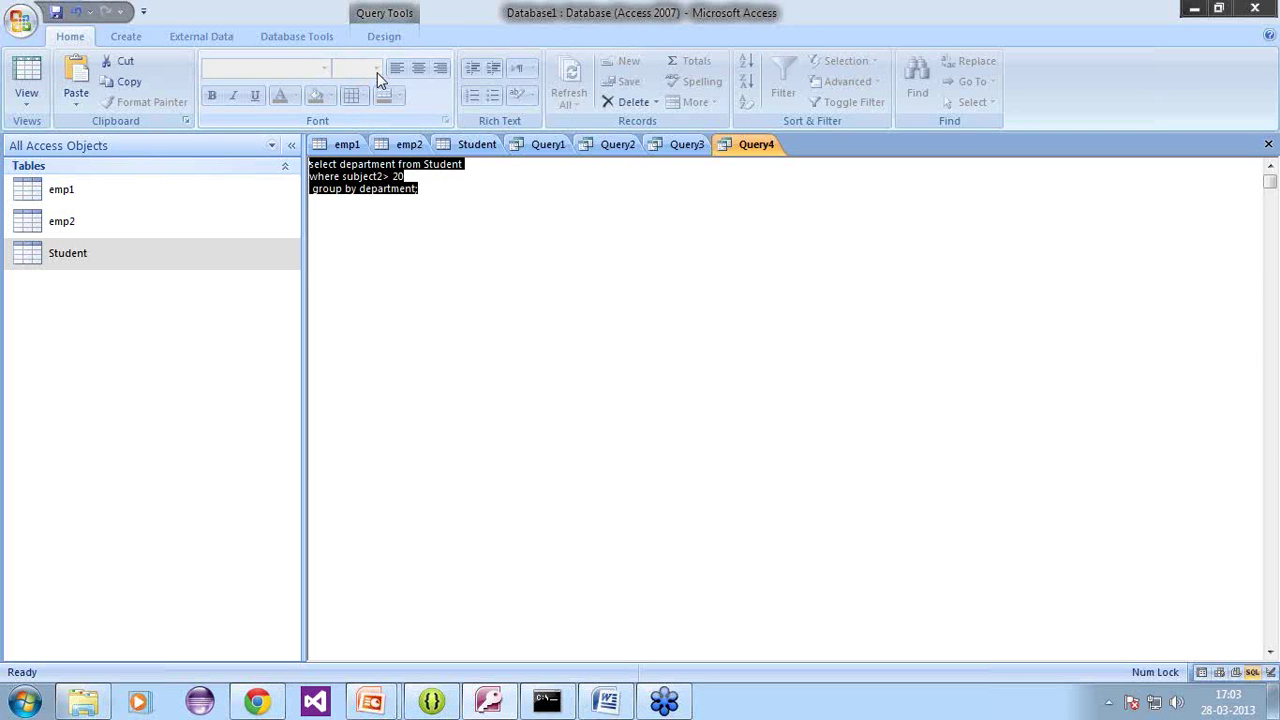
{"action": "left_click", "coordinate": [384, 38]}
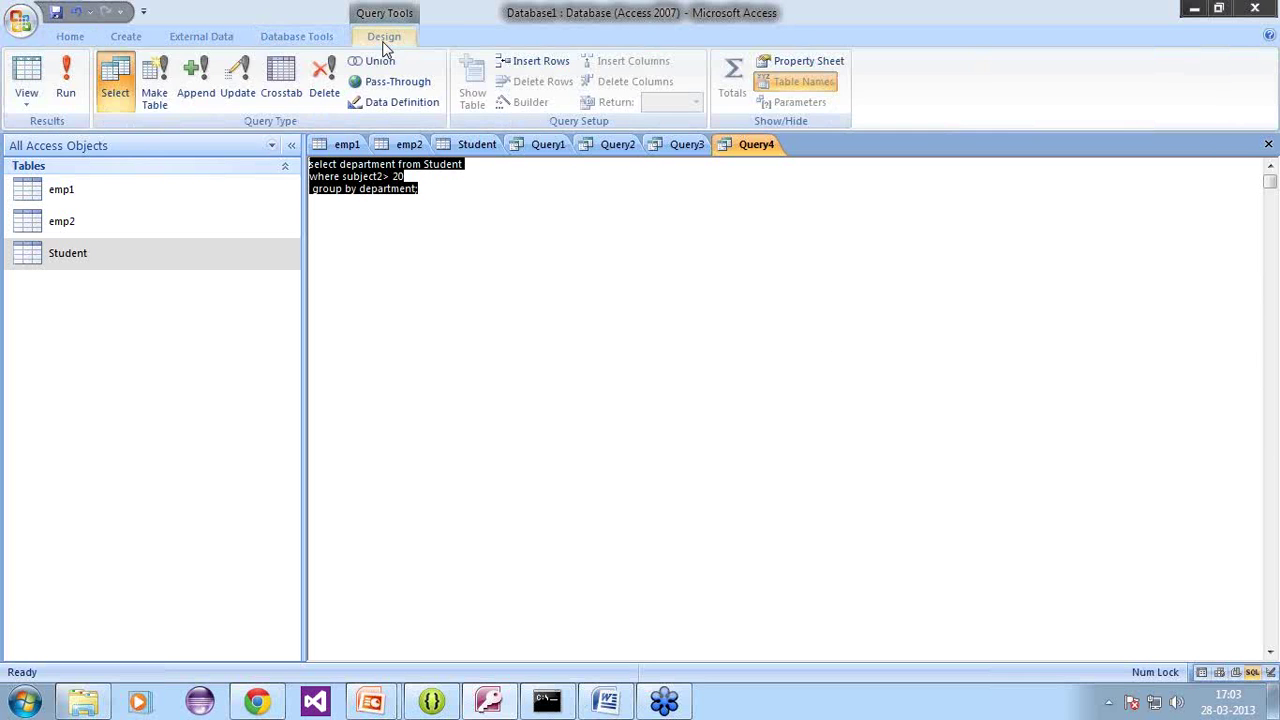
{"action": "left_click", "coordinate": [520, 318]}
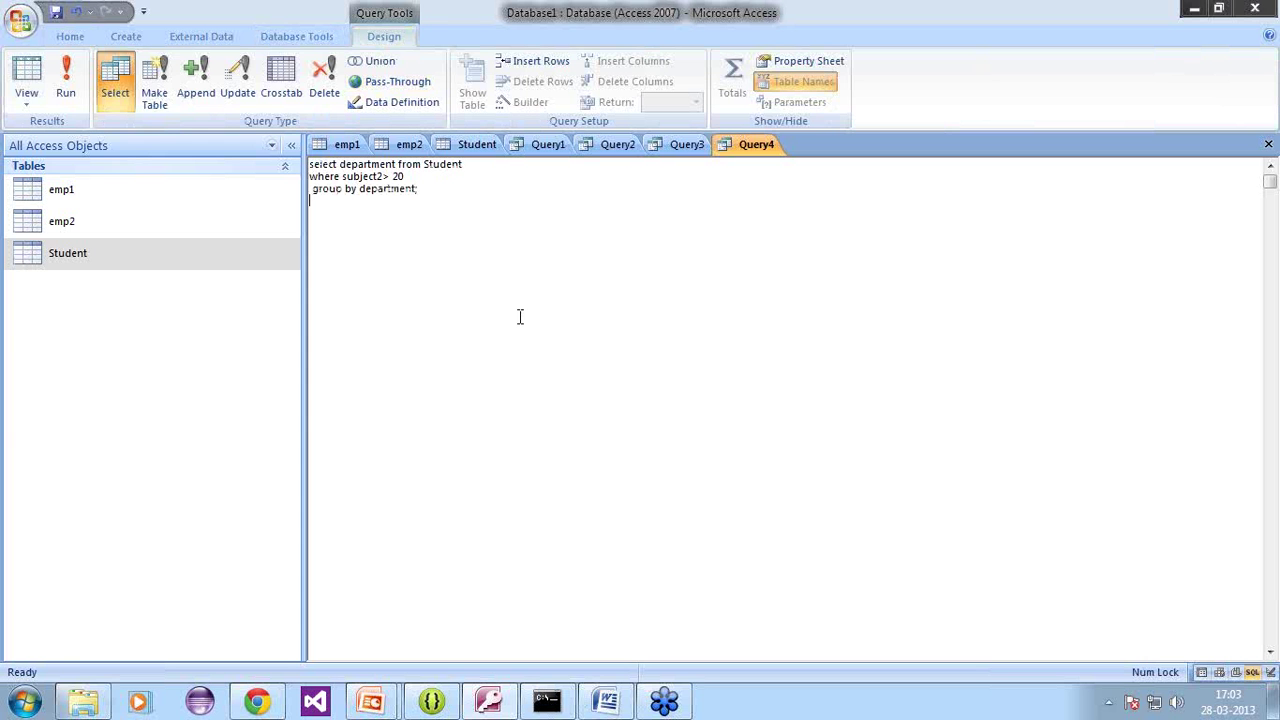
{"action": "left_click", "coordinate": [470, 146]}
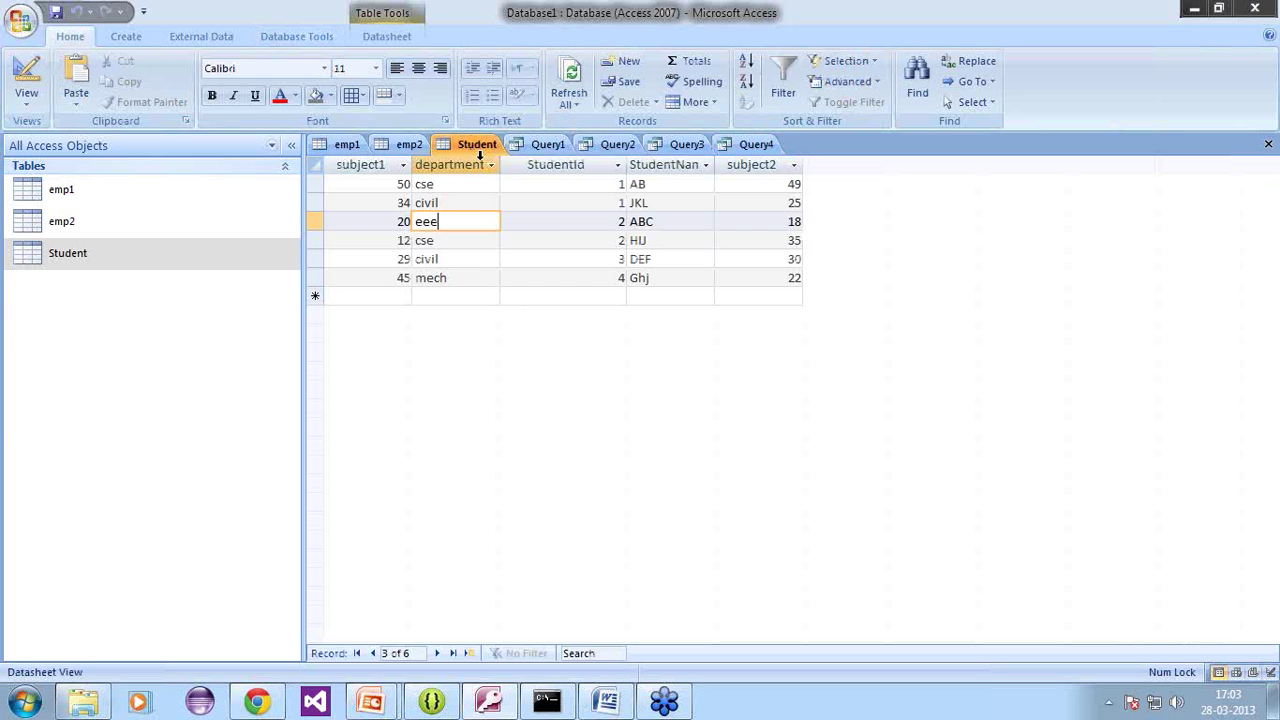
{"action": "left_click", "coordinate": [466, 275]}
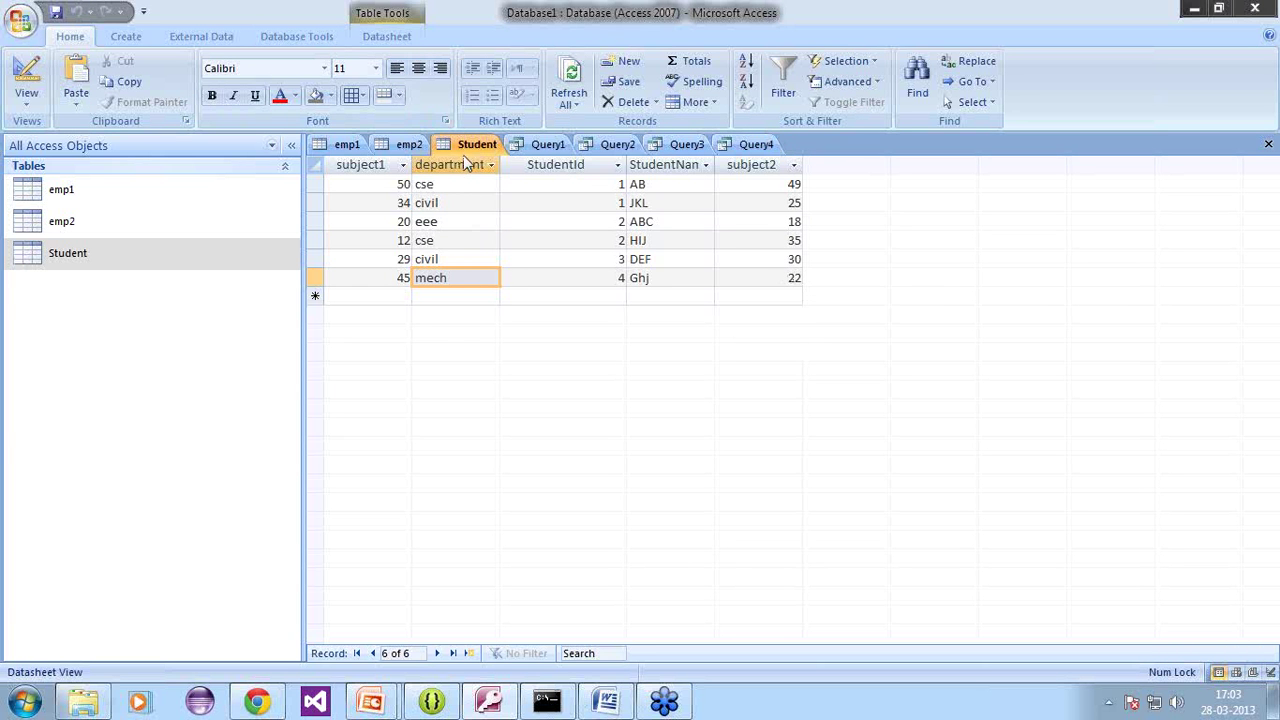
{"action": "left_click", "coordinate": [451, 243]}
{"action": "left_click", "coordinate": [449, 260]}
{"action": "left_click", "coordinate": [451, 204]}
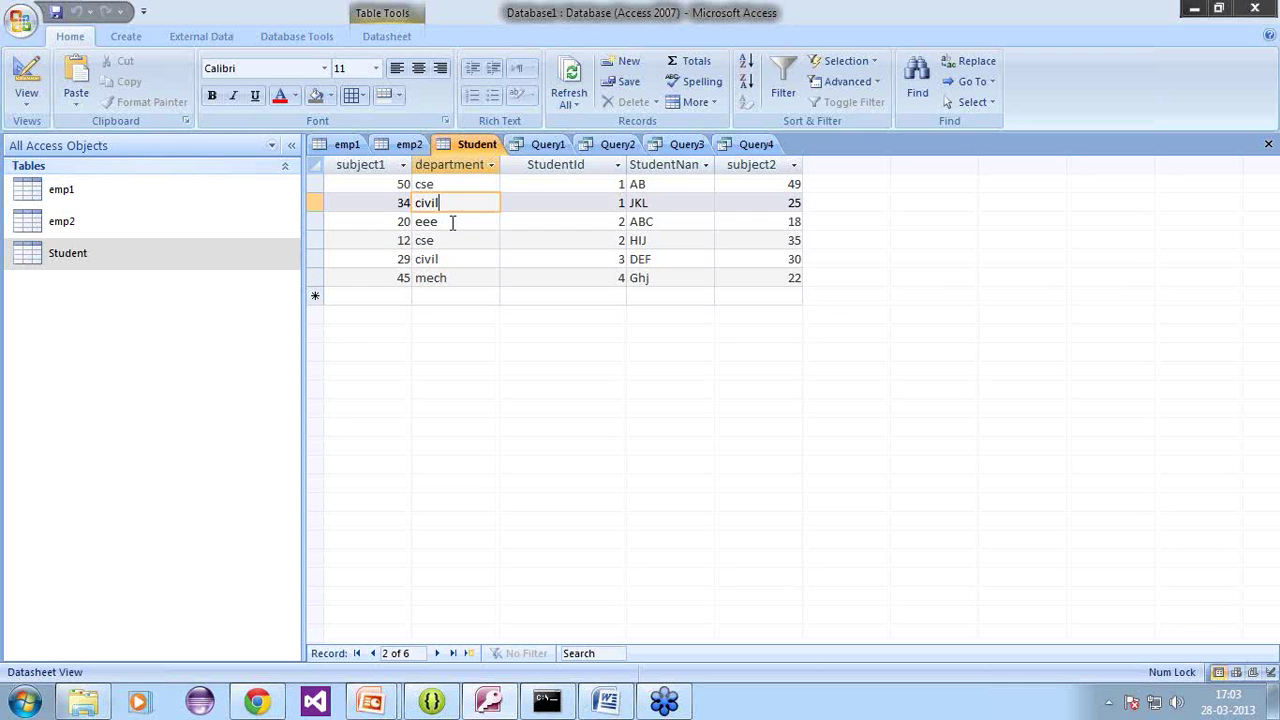
{"action": "left_click", "coordinate": [445, 278]}
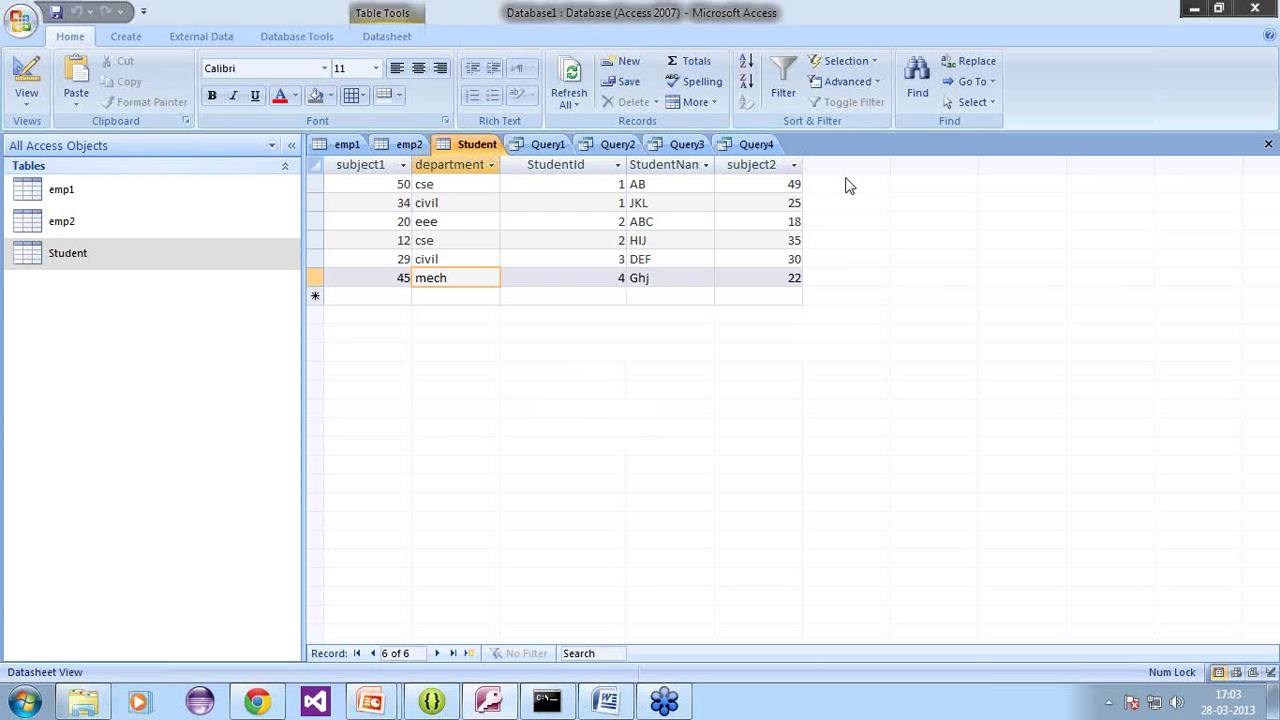
{"action": "left_click", "coordinate": [791, 184]}
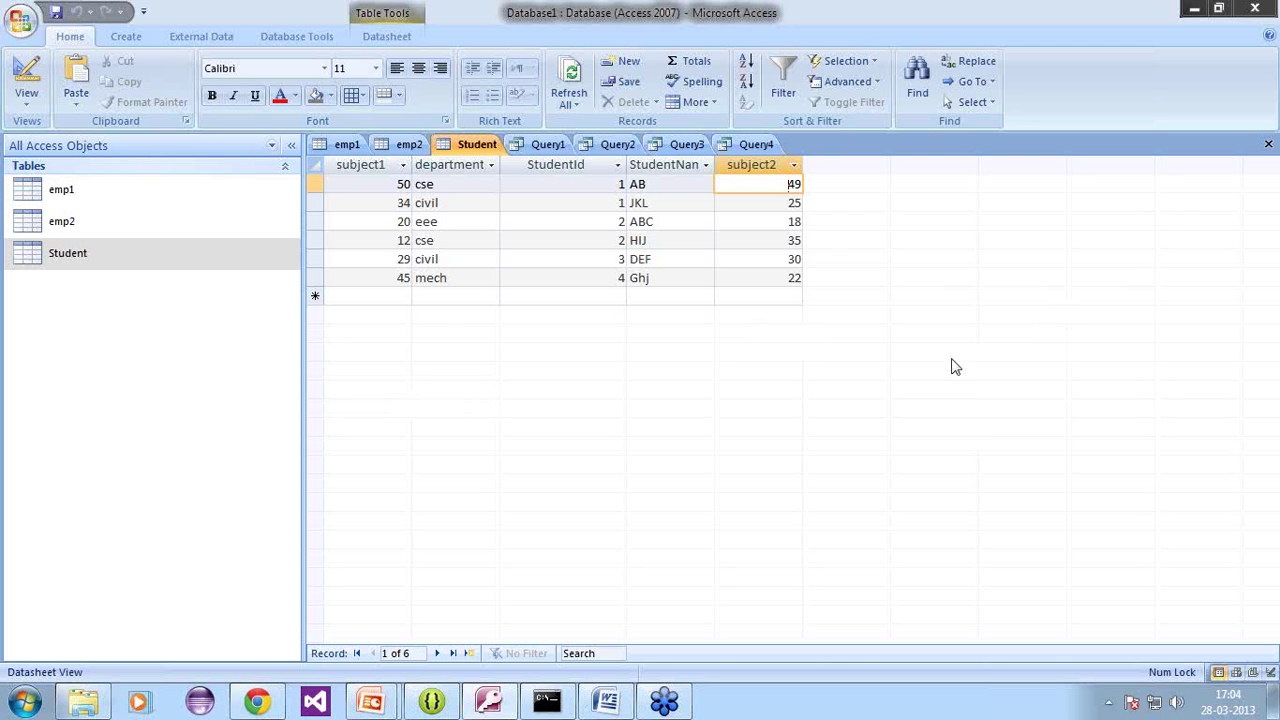
Step: Switch to the PowerPoint slide show and advance from the Group by slide to the Having slide
{"action": "key", "text": "alt+Tab"}
{"action": "key", "text": "alt+Tab"}
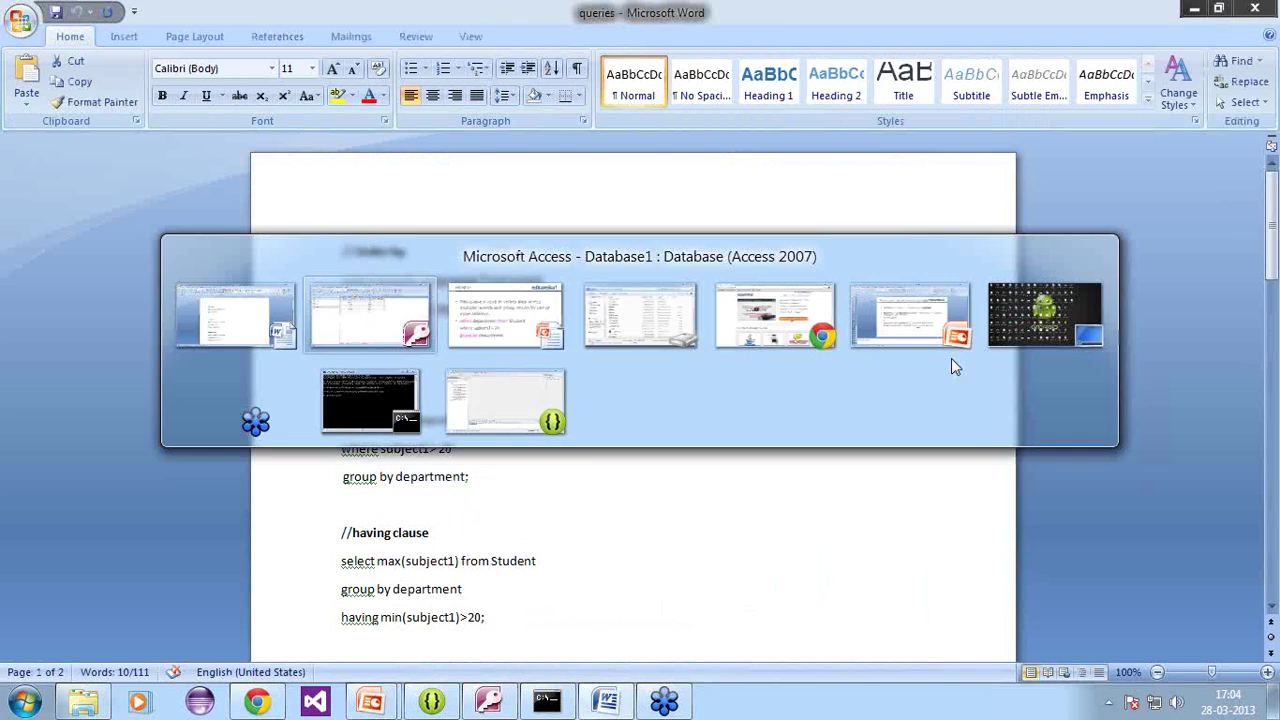
{"action": "key", "text": "alt+Tab"}
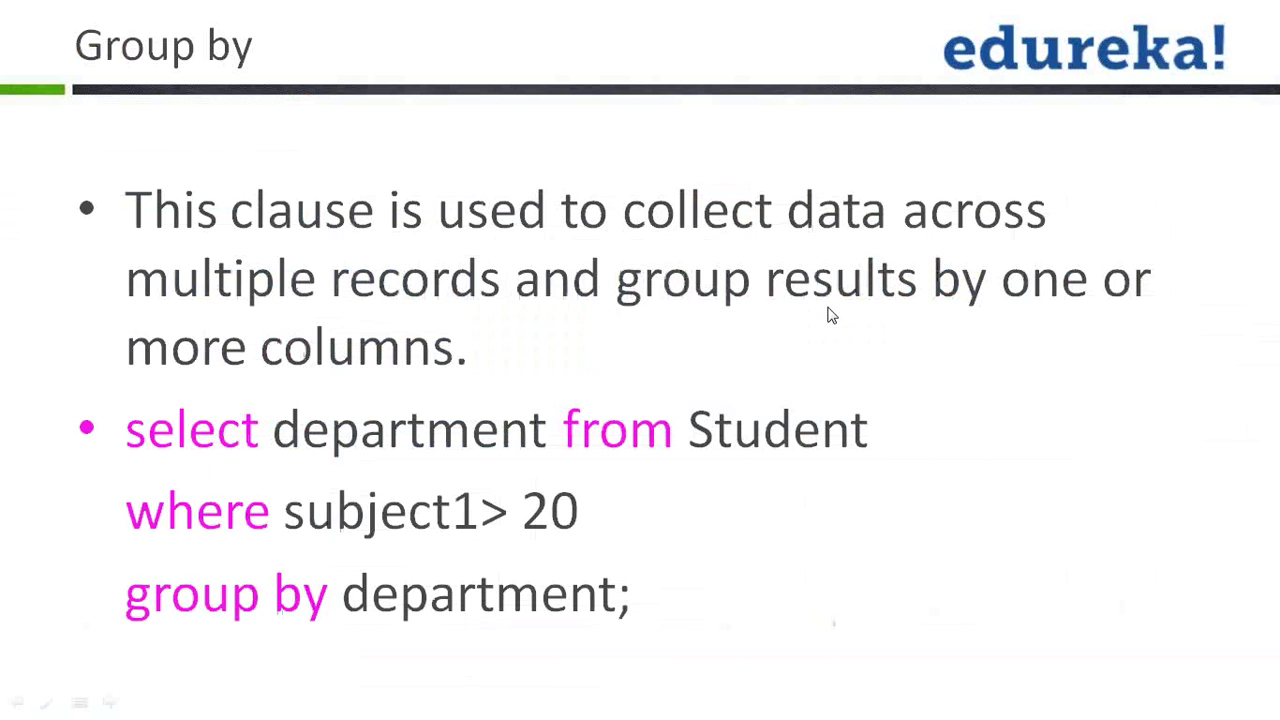
{"action": "key", "text": "Right"}
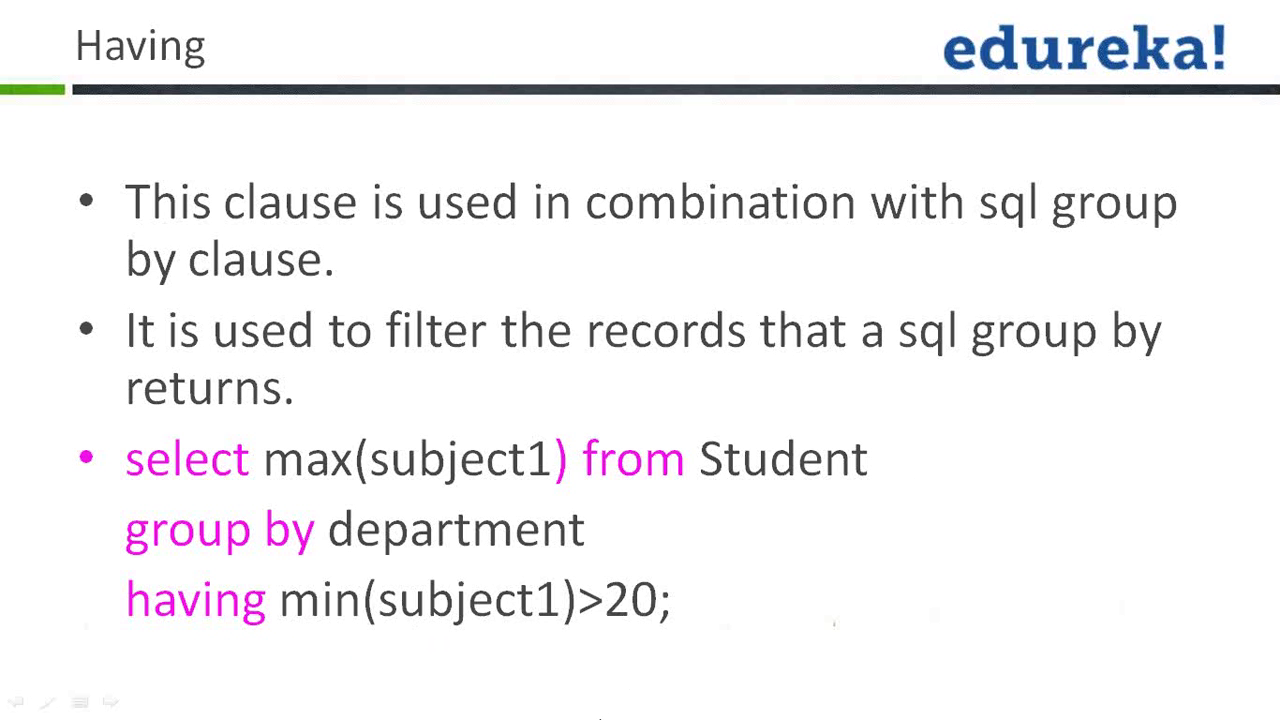
Step: Bring up Query4 in Access, switch to the queries document in Word and copy its having clause statement
{"action": "key", "text": "alt+Tab"}
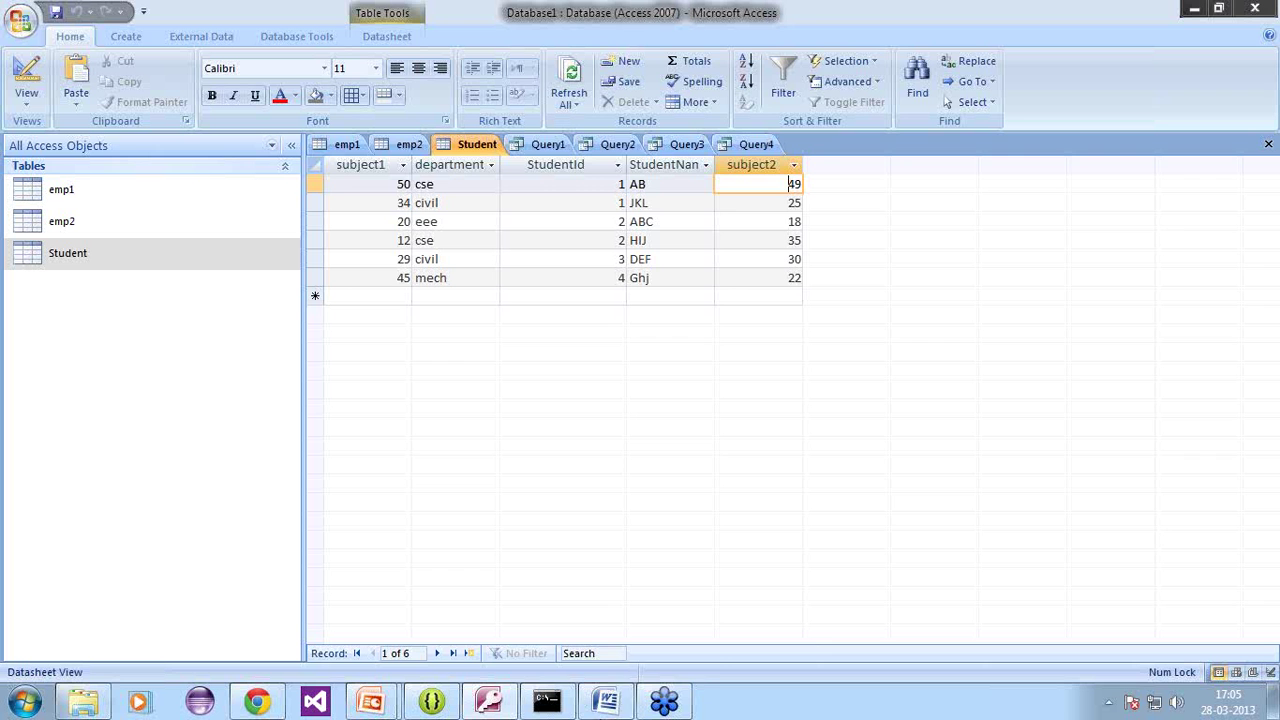
{"action": "left_click", "coordinate": [756, 144]}
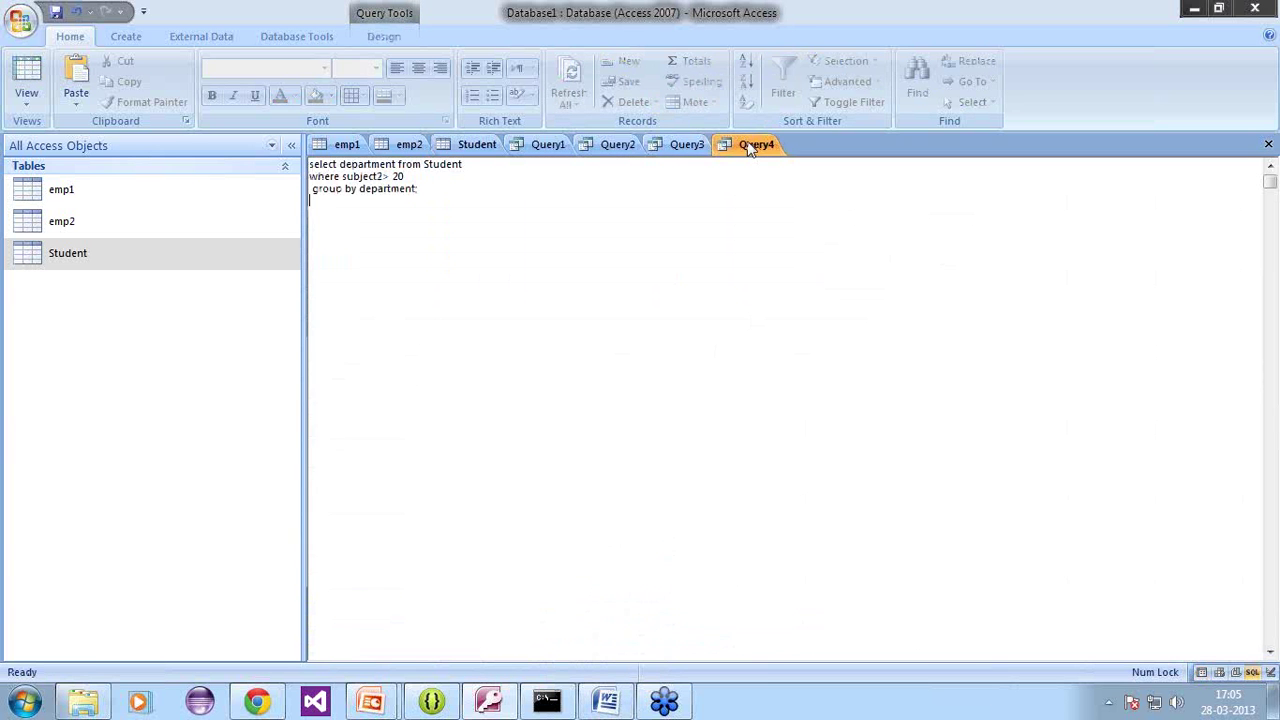
{"action": "left_click_drag", "start_coordinate": [427, 193], "coordinate": [309, 163]}
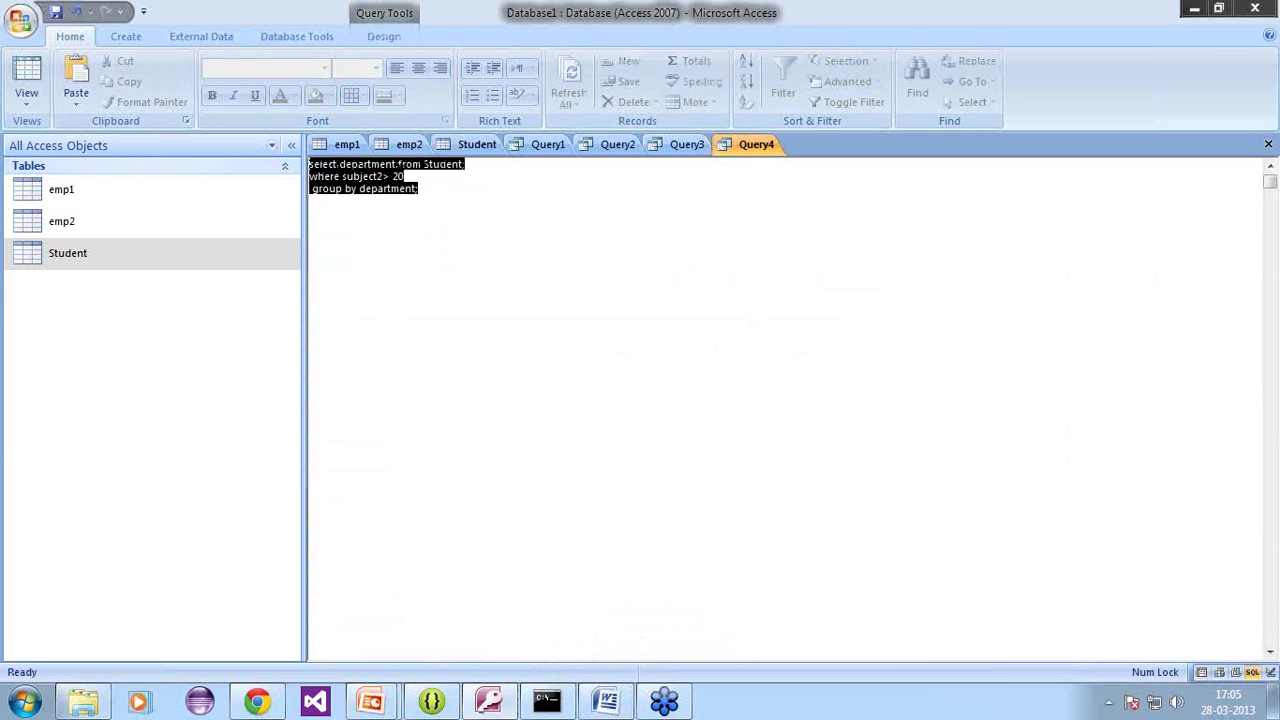
{"action": "left_click", "coordinate": [607, 700]}
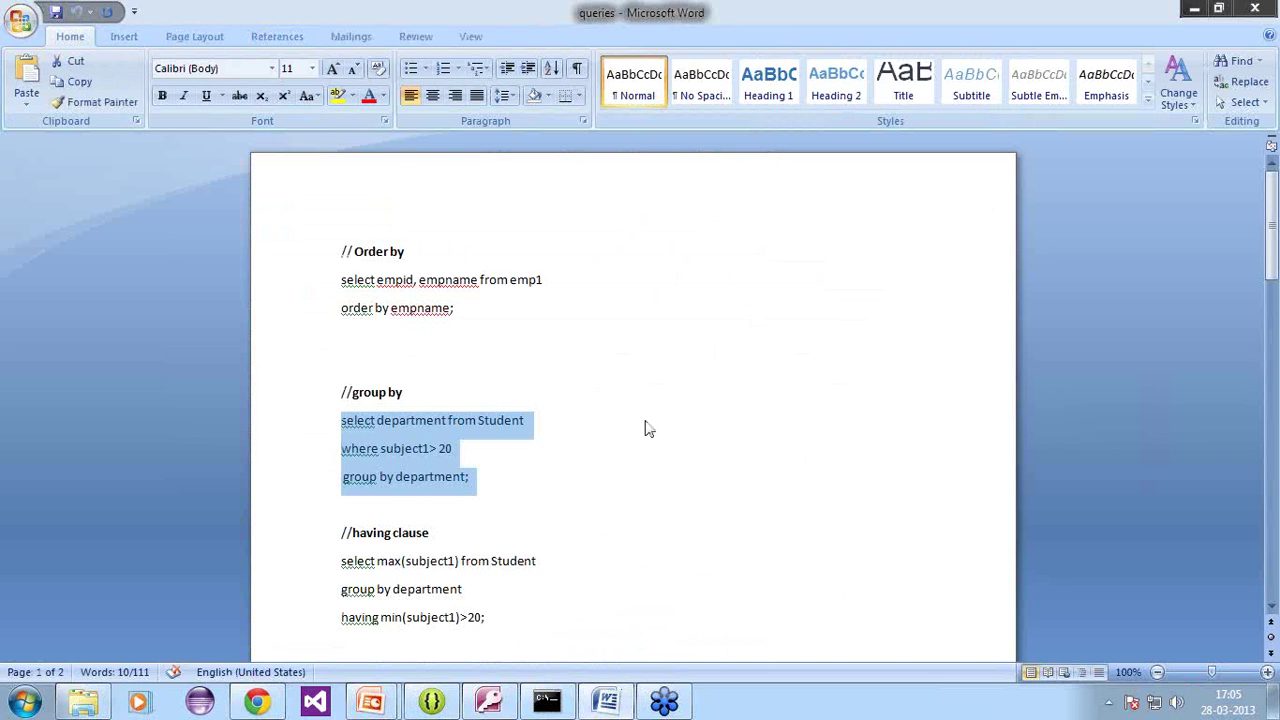
{"action": "scroll", "coordinate": [645, 428], "scroll_direction": "down", "scroll_amount": 1}
{"action": "left_click_drag", "start_coordinate": [552, 543], "coordinate": [318, 471]}
{"action": "key", "text": "ctrl+c"}
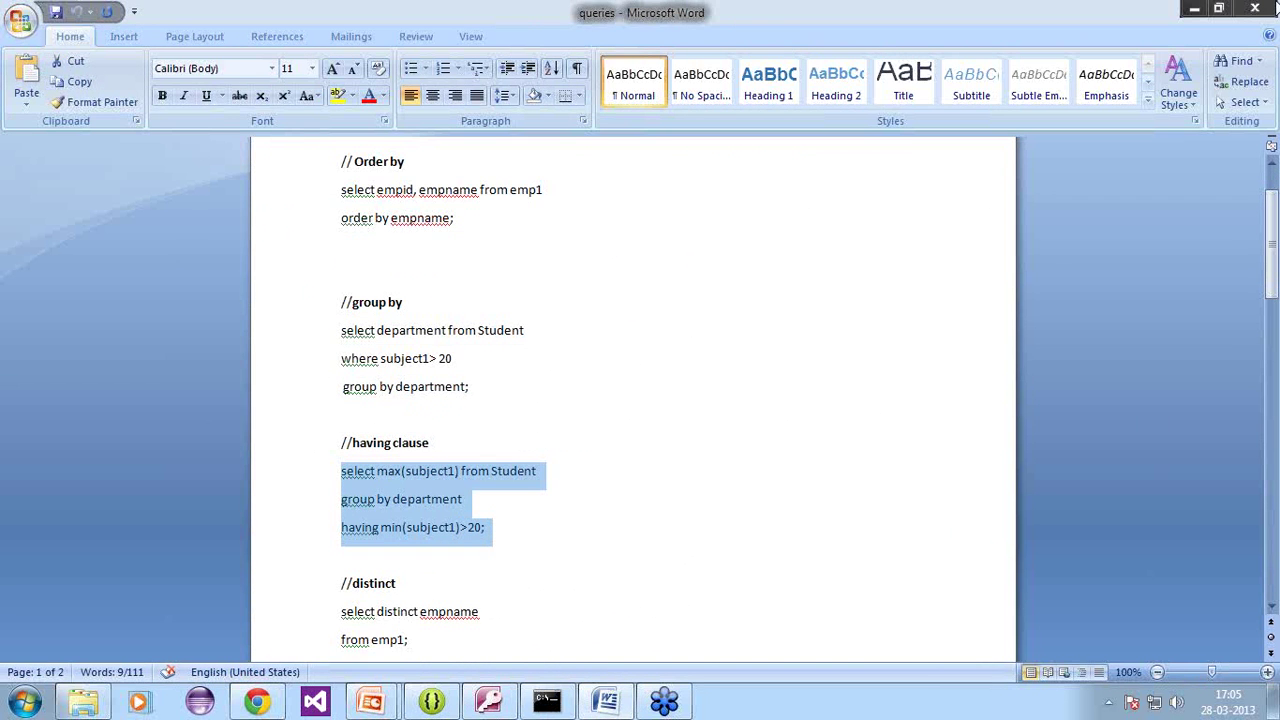
Step: Return to Access and replace the Query4 statement with "select max(subject1) from Student group by department having min(subject1)>20;"
{"action": "left_click", "coordinate": [1200, 12]}
{"action": "left_click", "coordinate": [517, 354]}
{"action": "key", "text": "ctrl+a"}
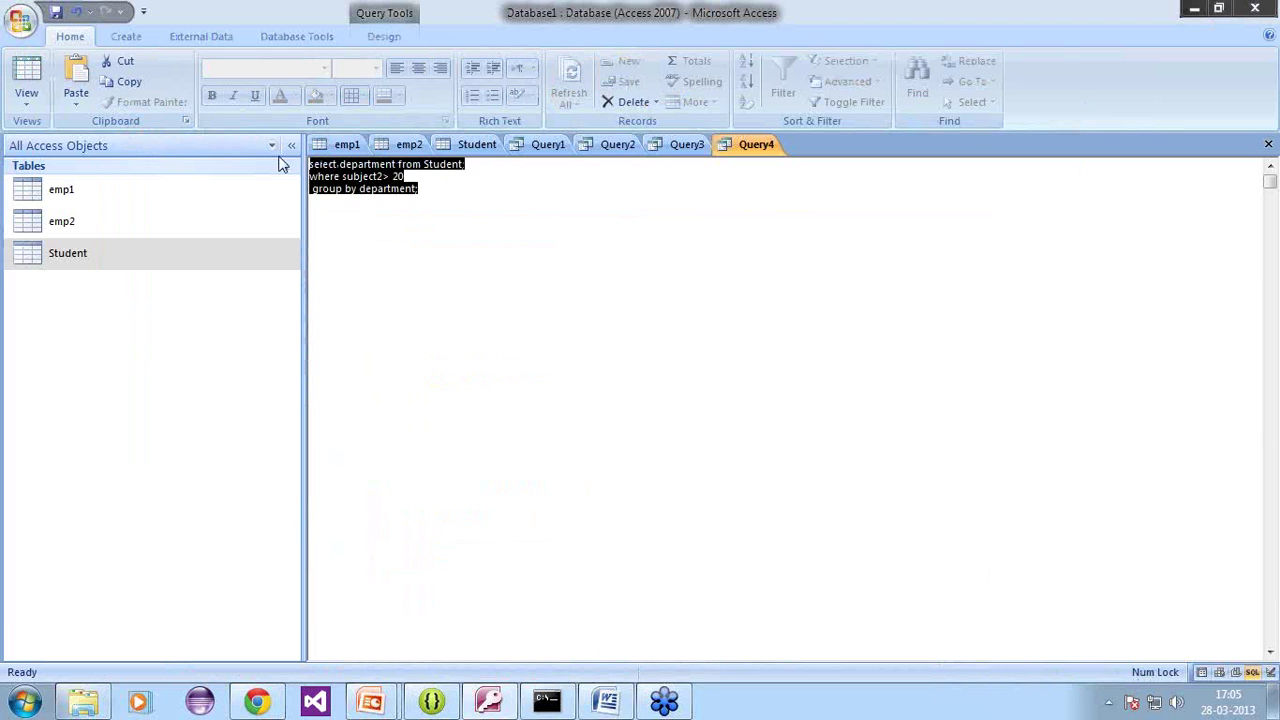
{"action": "key", "text": "ctrl+v"}
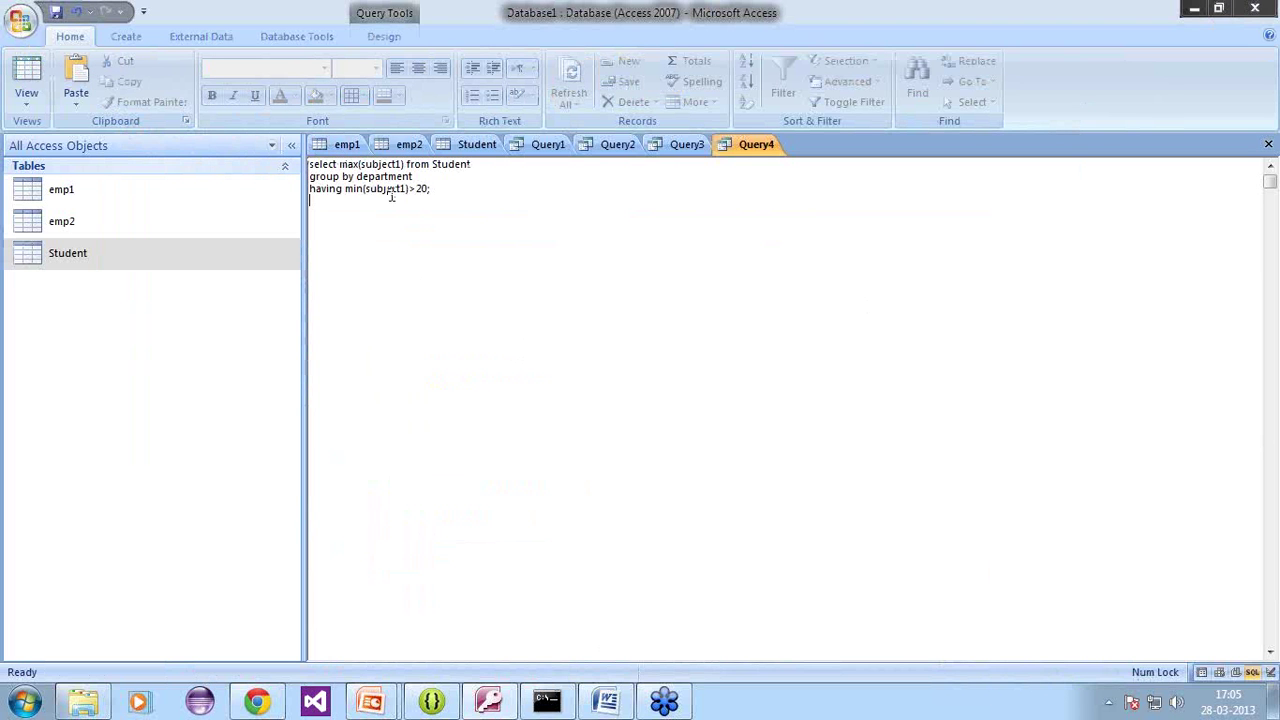
Step: Change subject1 to subject2 in both the min and max functions of the Query4 statement
{"action": "key", "text": "BackSpace"}
{"action": "type", "text": "2"}
{"action": "key", "text": "Up"}
{"action": "key", "text": "Up"}
{"action": "key", "text": "BackSpace"}
{"action": "type", "text": "2"}
Step: Review the max(subject2) expression and the having condition in Query4, and run the query
{"action": "left_click", "coordinate": [372, 38]}
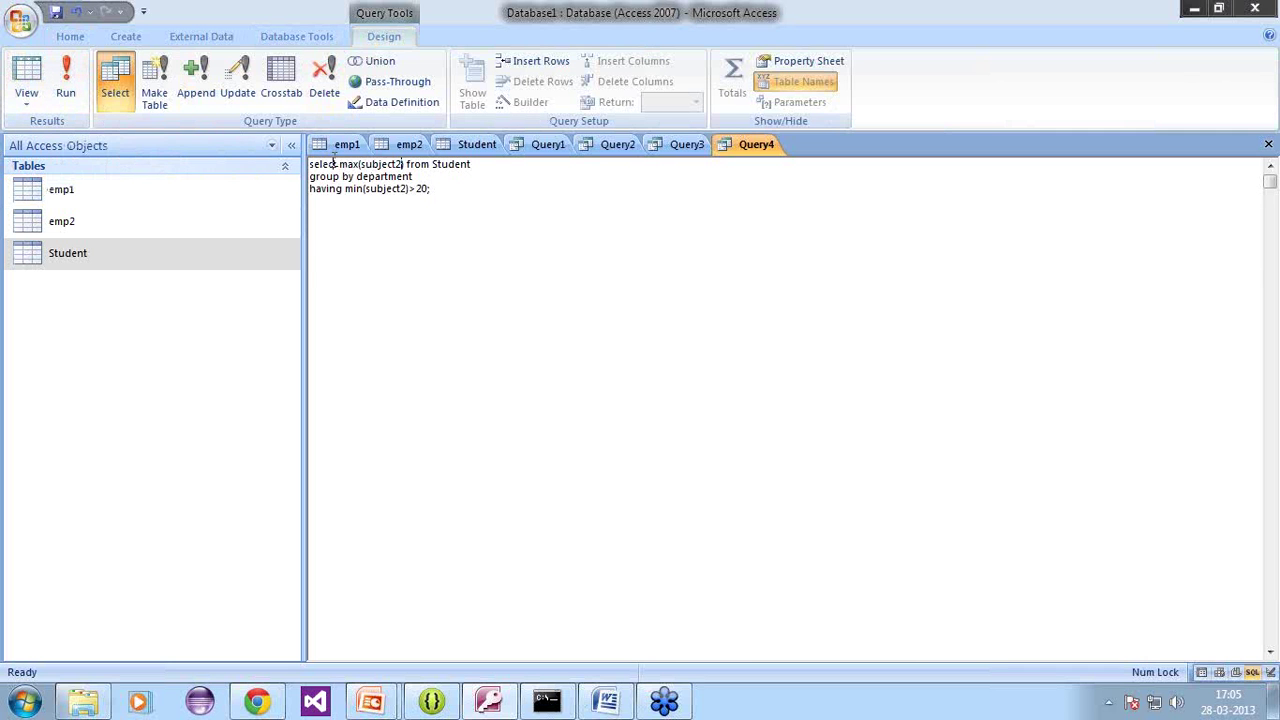
{"action": "left_click_drag", "start_coordinate": [334, 165], "coordinate": [408, 166]}
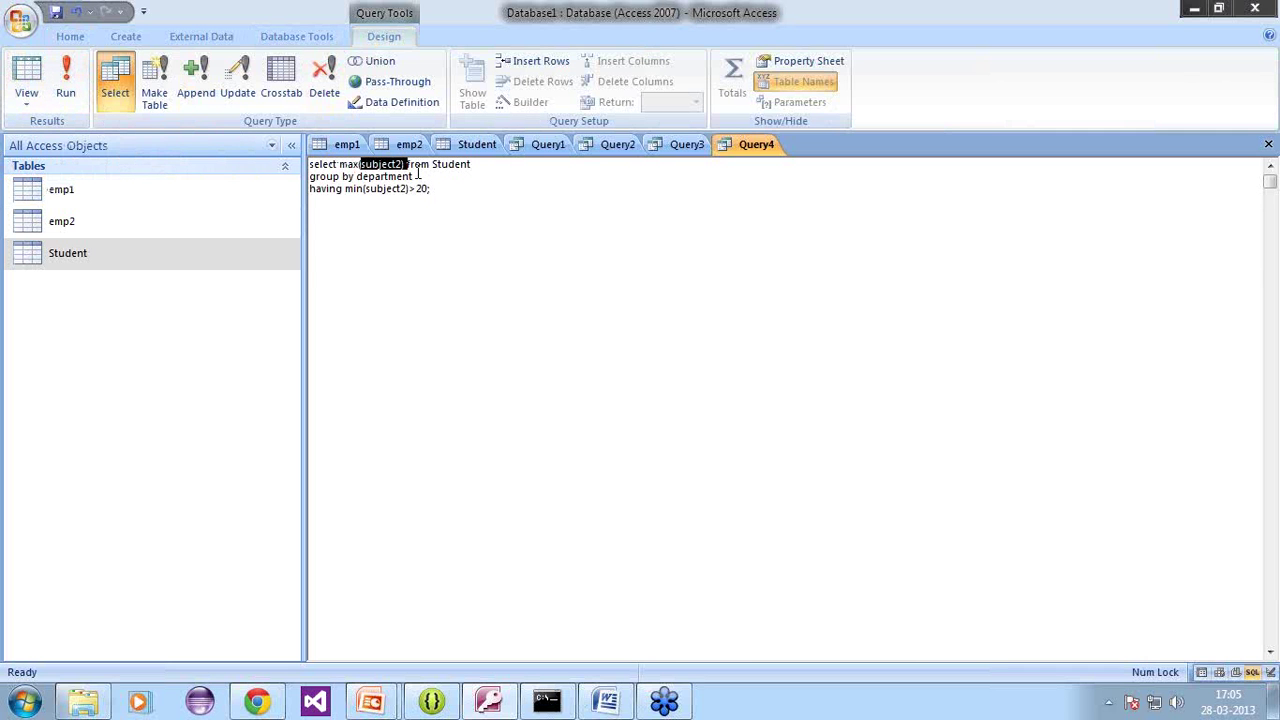
{"action": "left_click", "coordinate": [490, 163]}
{"action": "left_click", "coordinate": [416, 189], "text": "shift"}
{"action": "left_click", "coordinate": [430, 190]}
{"action": "left_click", "coordinate": [65, 85]}
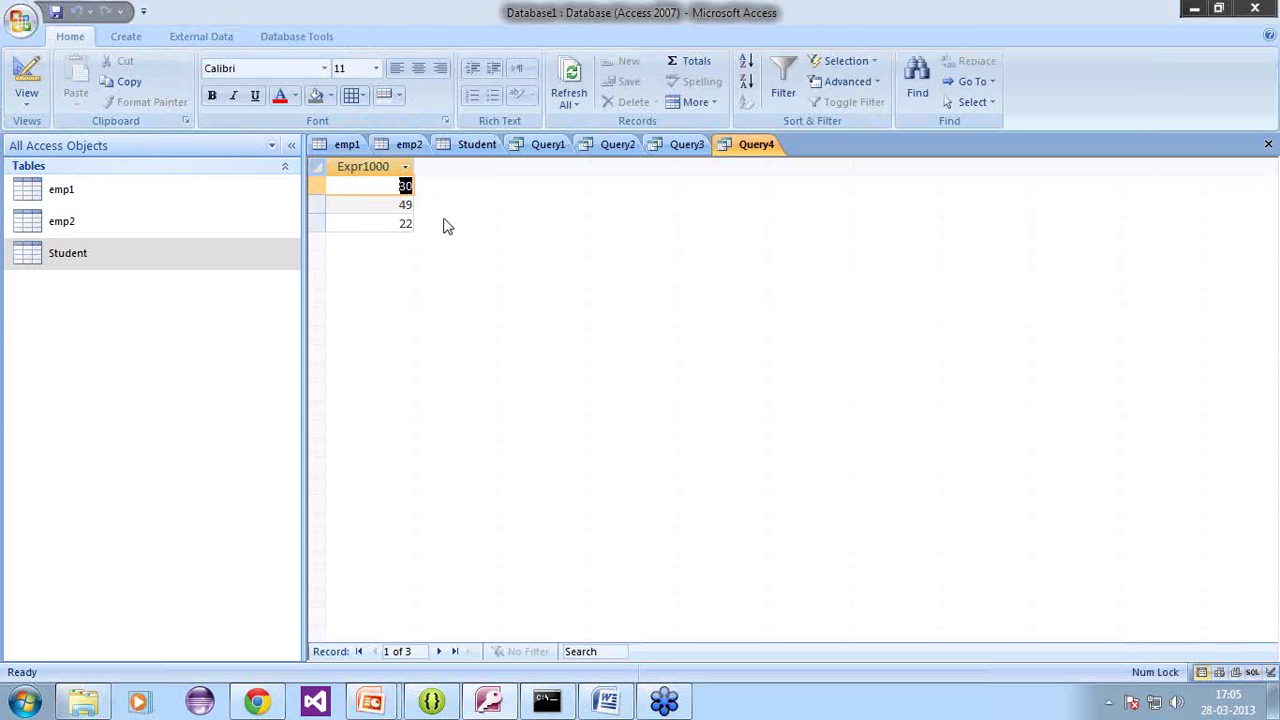
Step: Compare the maximum marks in the Query4 result with each department's subject2 marks in the Student table
{"action": "left_click", "coordinate": [392, 187]}
{"action": "left_click", "coordinate": [394, 206]}
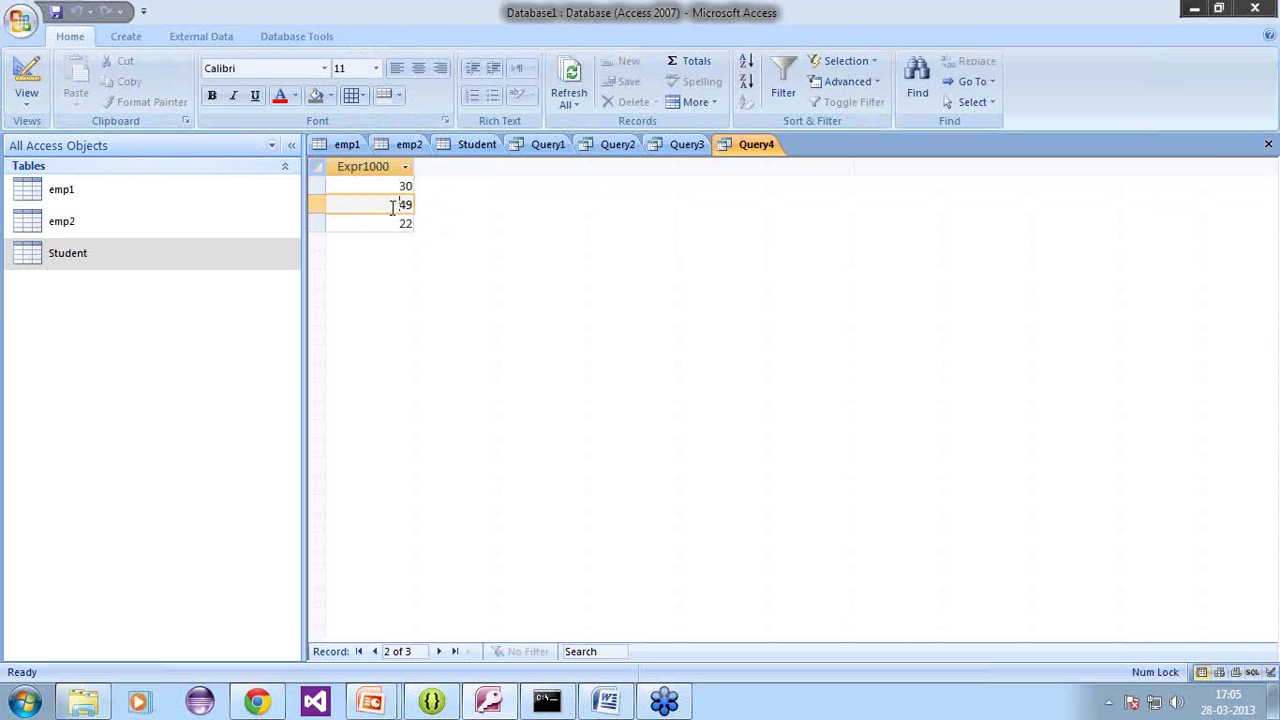
{"action": "left_click", "coordinate": [386, 222]}
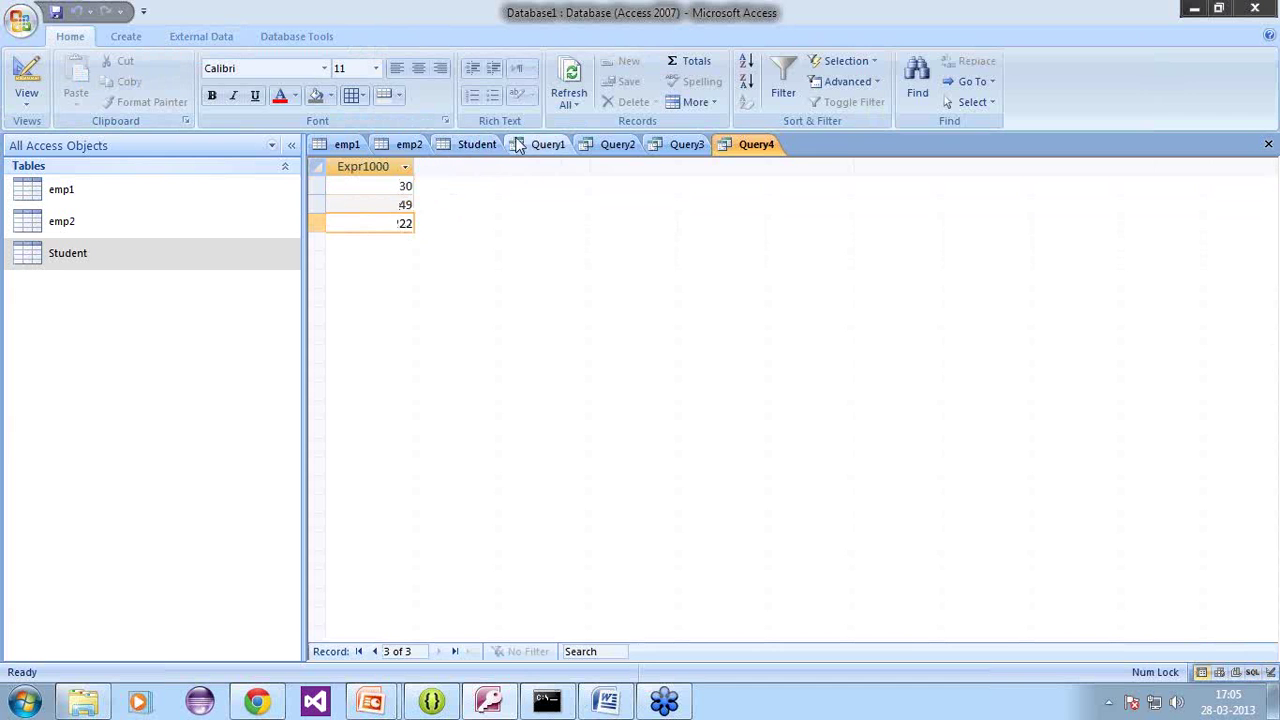
{"action": "left_click", "coordinate": [480, 146]}
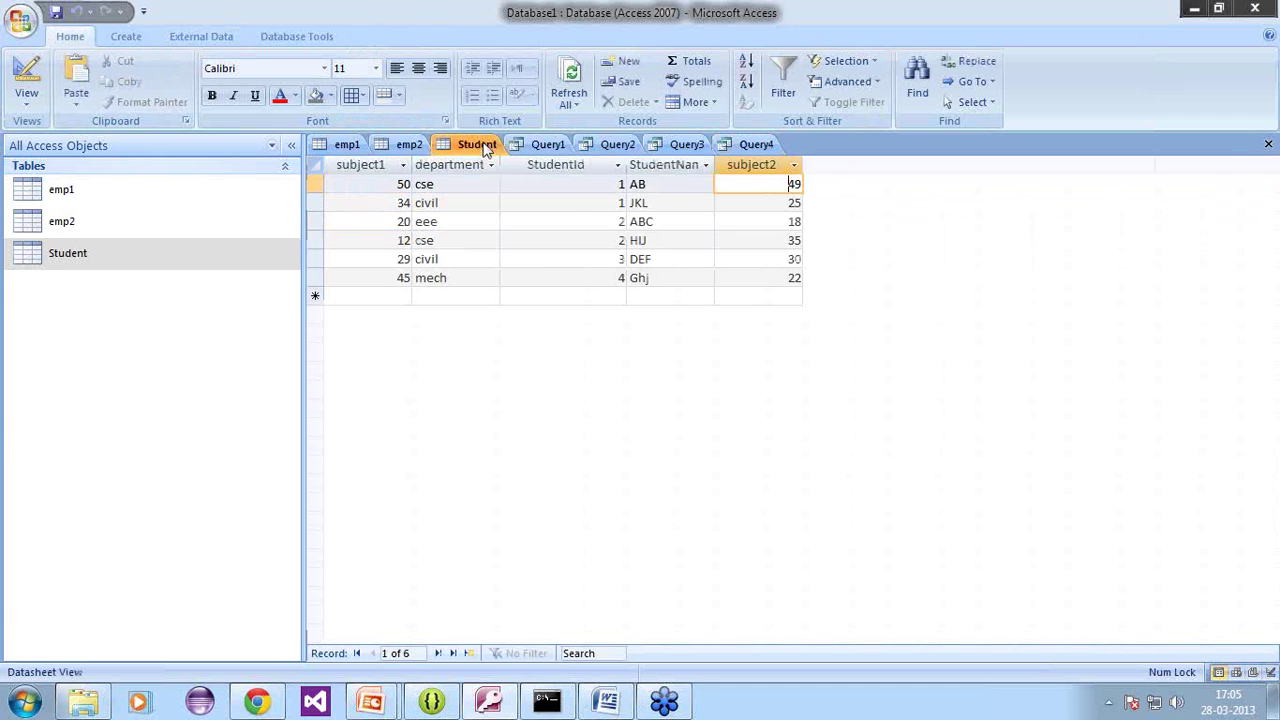
{"action": "left_click", "coordinate": [799, 264]}
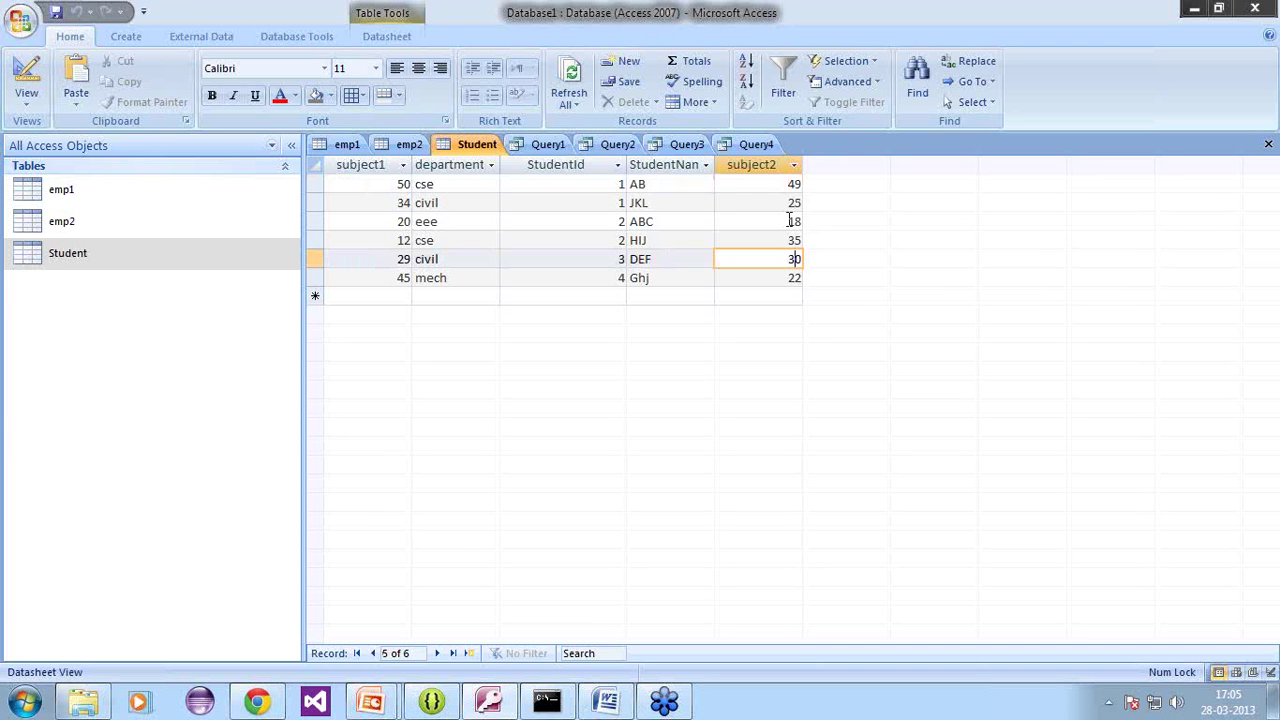
{"action": "left_click", "coordinate": [795, 188]}
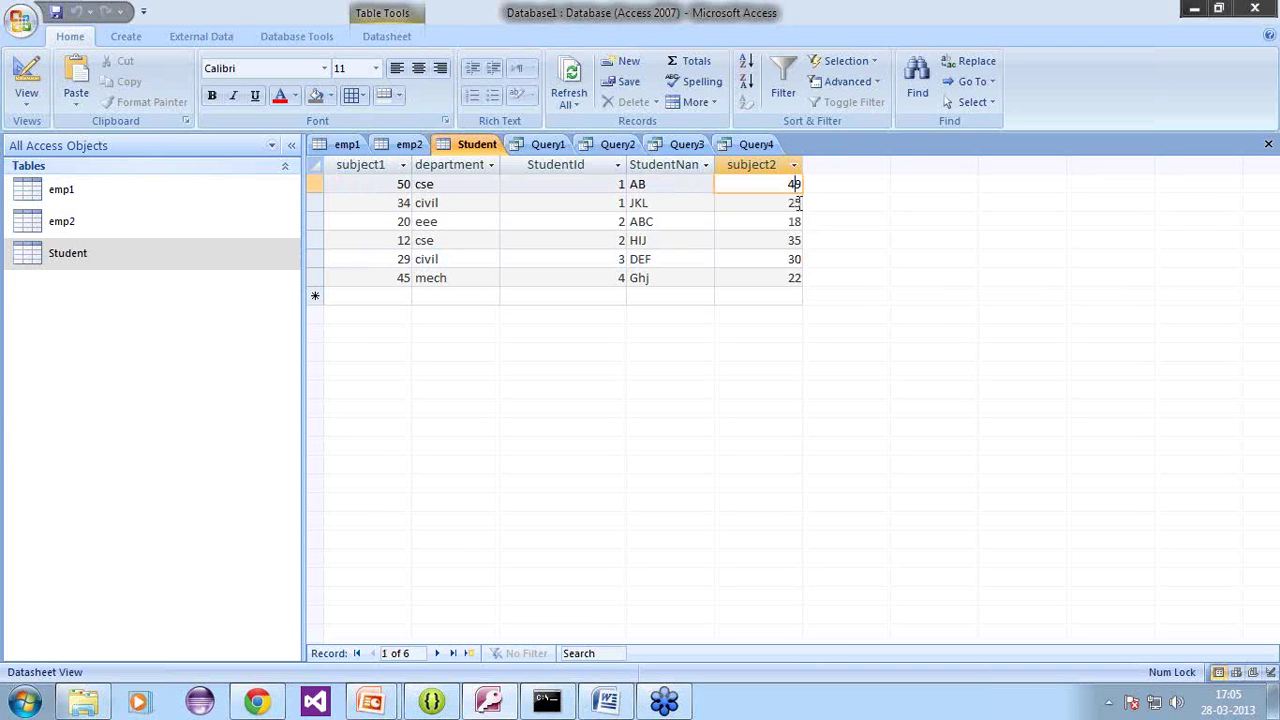
{"action": "left_click", "coordinate": [797, 279]}
{"action": "left_click", "coordinate": [786, 258]}
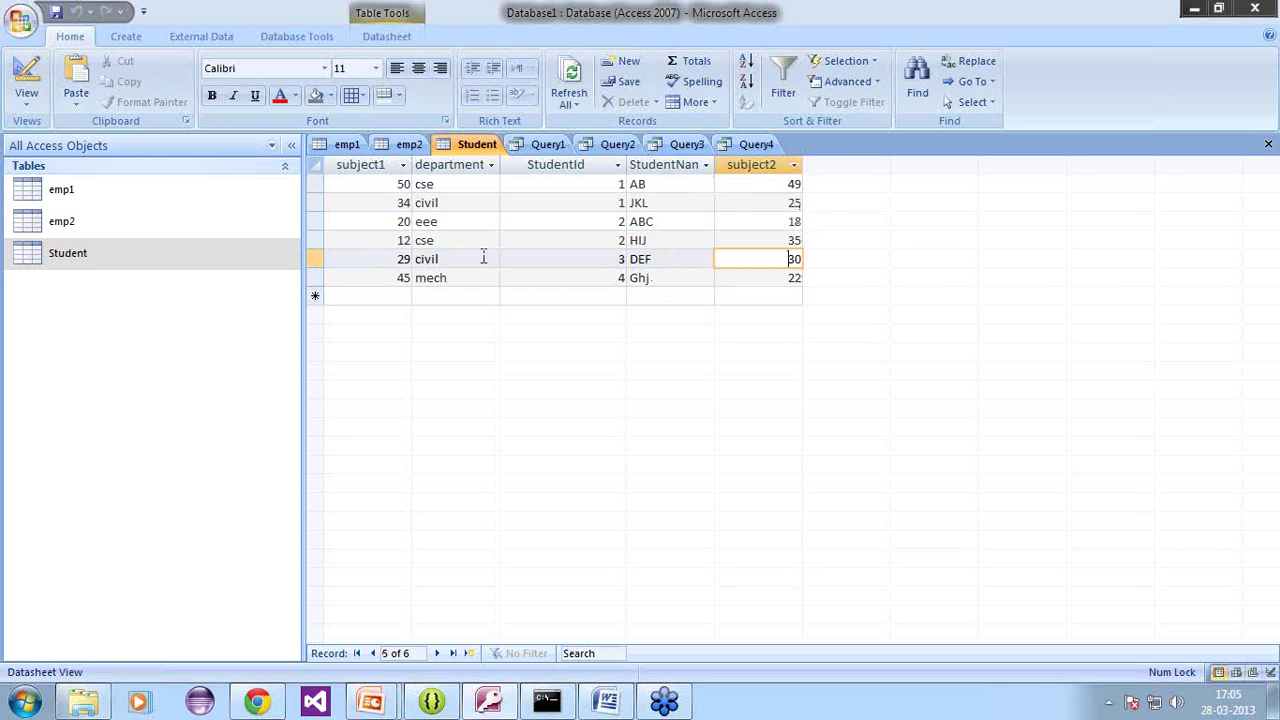
{"action": "left_click_drag", "start_coordinate": [419, 202], "coordinate": [765, 200]}
{"action": "left_click", "coordinate": [794, 200]}
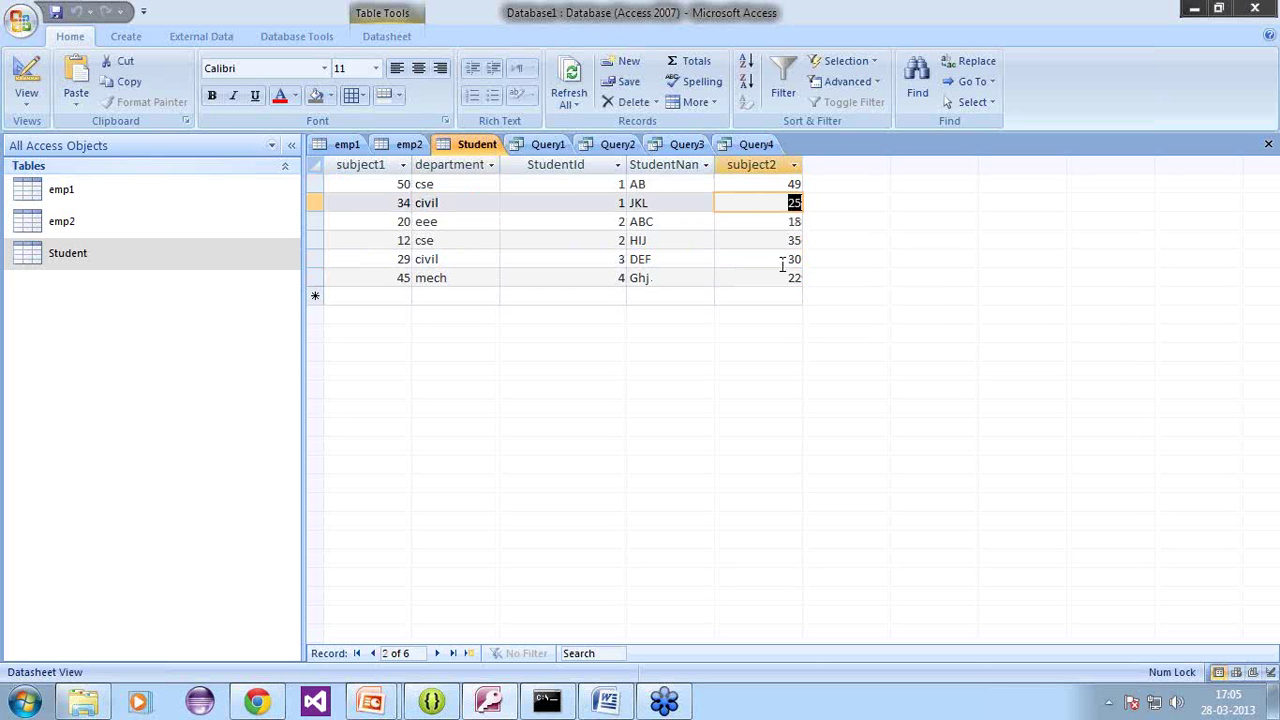
Step: Check the subject2 marks of the civil, mech and cse departments in the Student table against the Query4 result
{"action": "left_click", "coordinate": [782, 262]}
{"action": "left_click", "coordinate": [455, 259]}
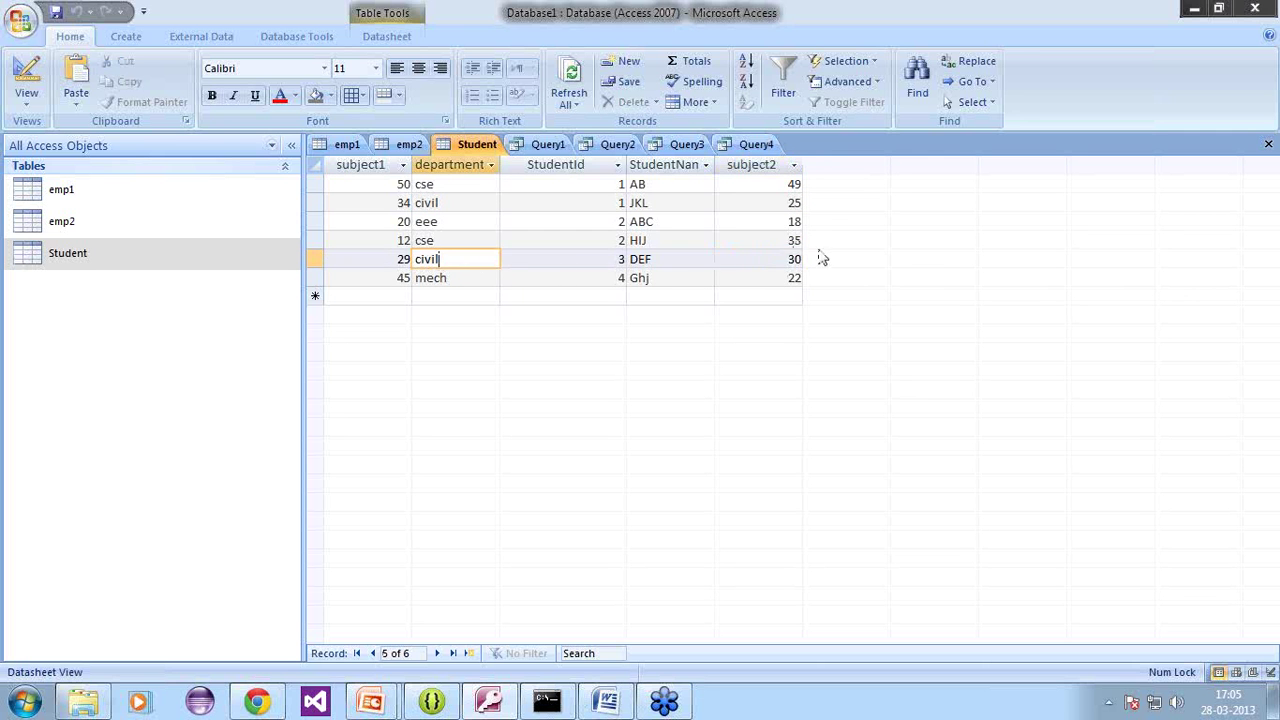
{"action": "left_click", "coordinate": [794, 248]}
{"action": "left_click", "coordinate": [776, 282]}
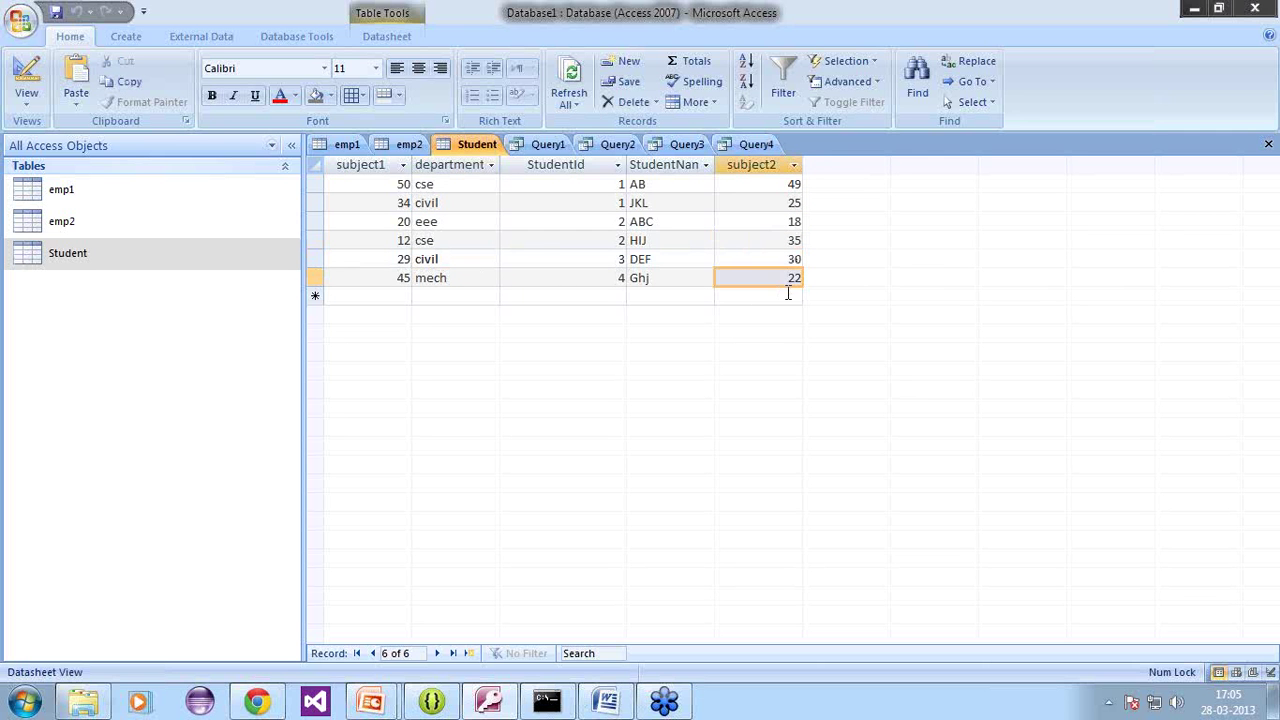
{"action": "left_click", "coordinate": [441, 185]}
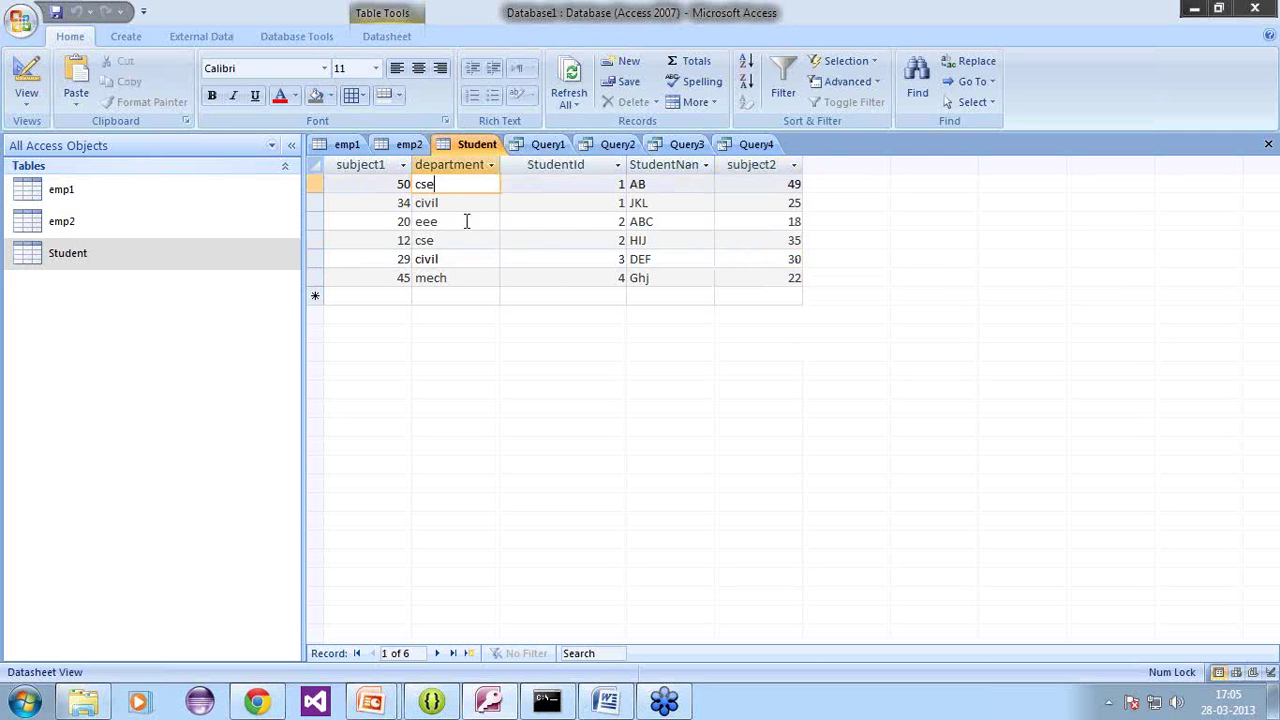
{"action": "left_click", "coordinate": [452, 242]}
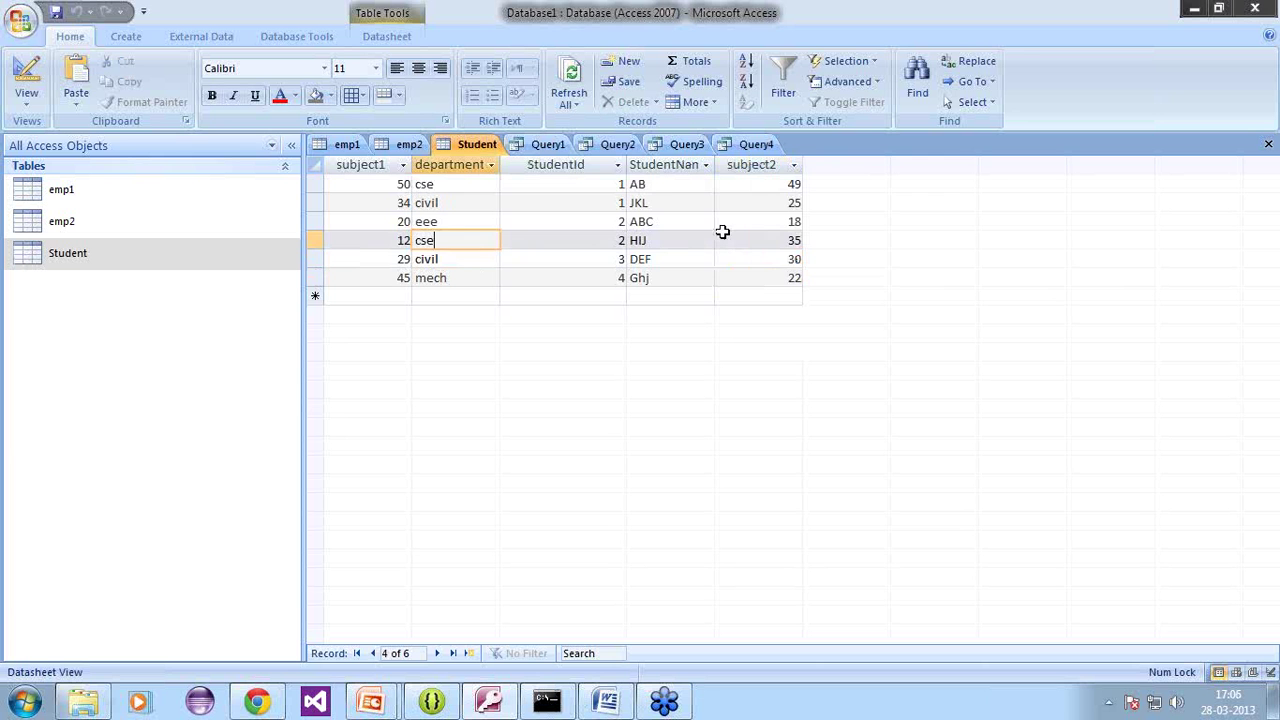
{"action": "left_click", "coordinate": [794, 184]}
{"action": "left_click_drag", "start_coordinate": [751, 184], "coordinate": [792, 183]}
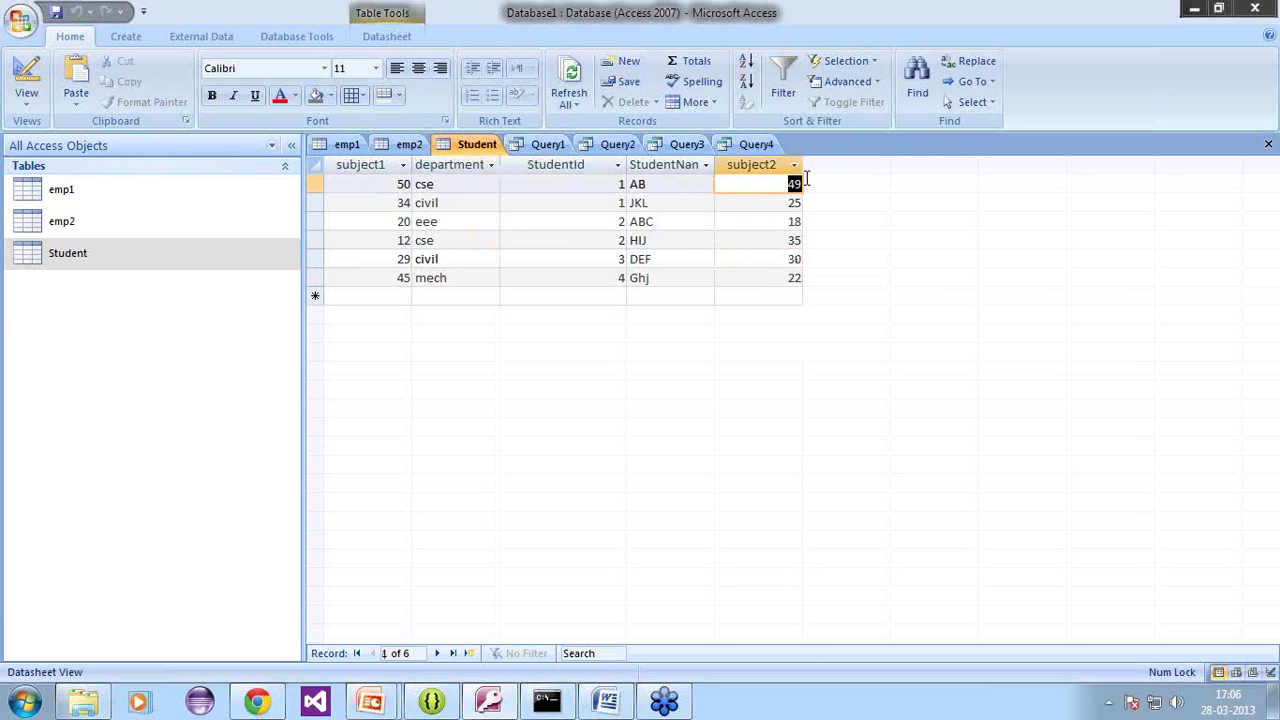
{"action": "left_click", "coordinate": [736, 144]}
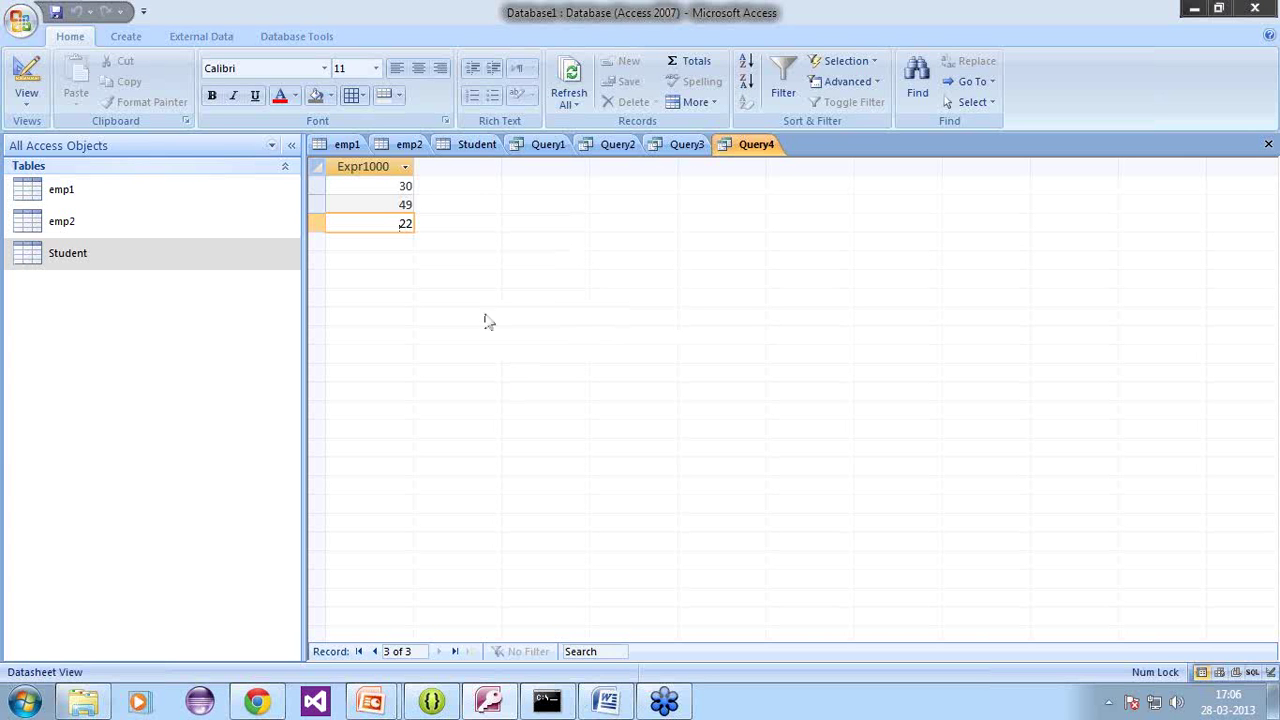
Step: Create a new query in SQL view containing "select max(subject1) from Student group by department having min(subject1)>20;"
{"action": "left_click", "coordinate": [126, 36]}
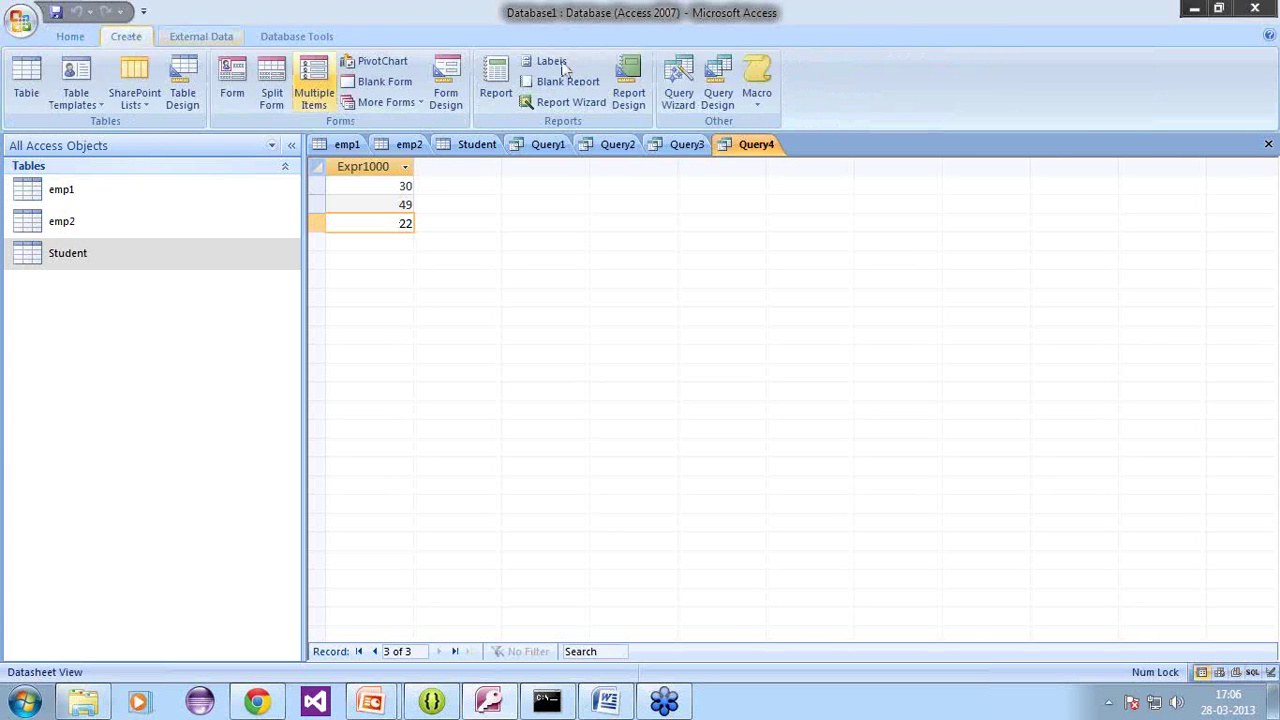
{"action": "left_click", "coordinate": [718, 84]}
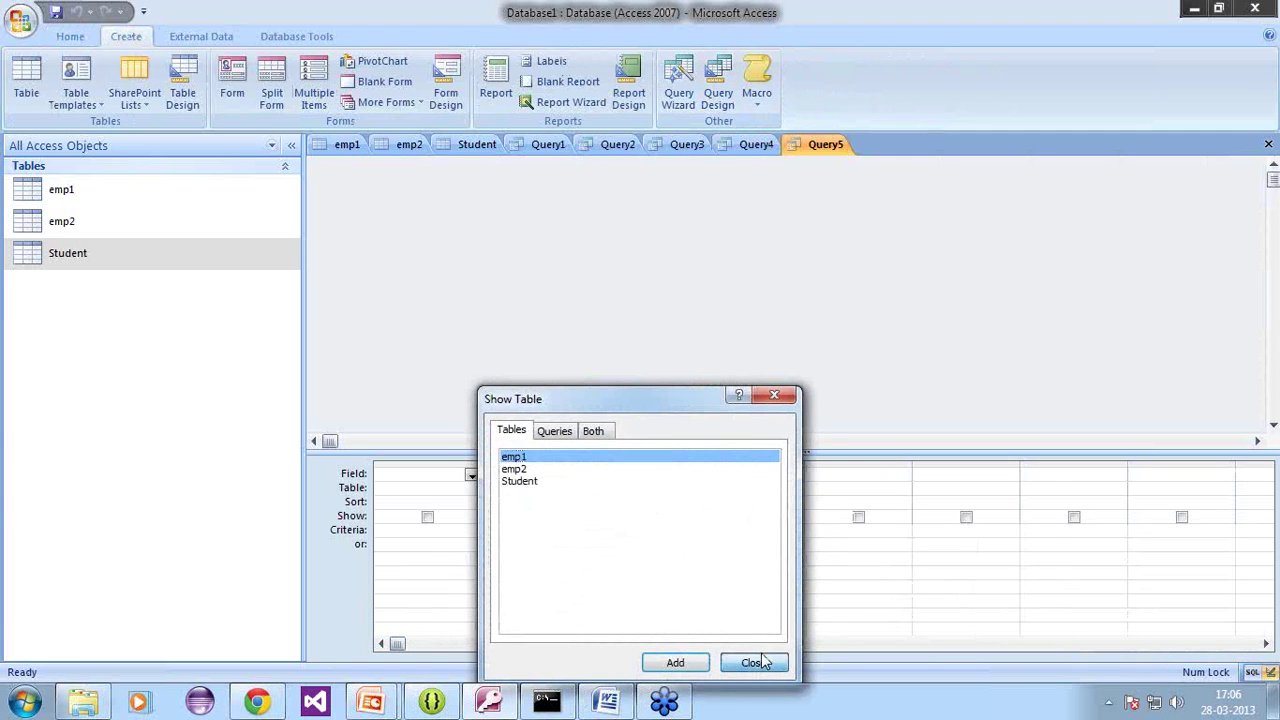
{"action": "left_click", "coordinate": [752, 651]}
{"action": "left_click", "coordinate": [27, 80]}
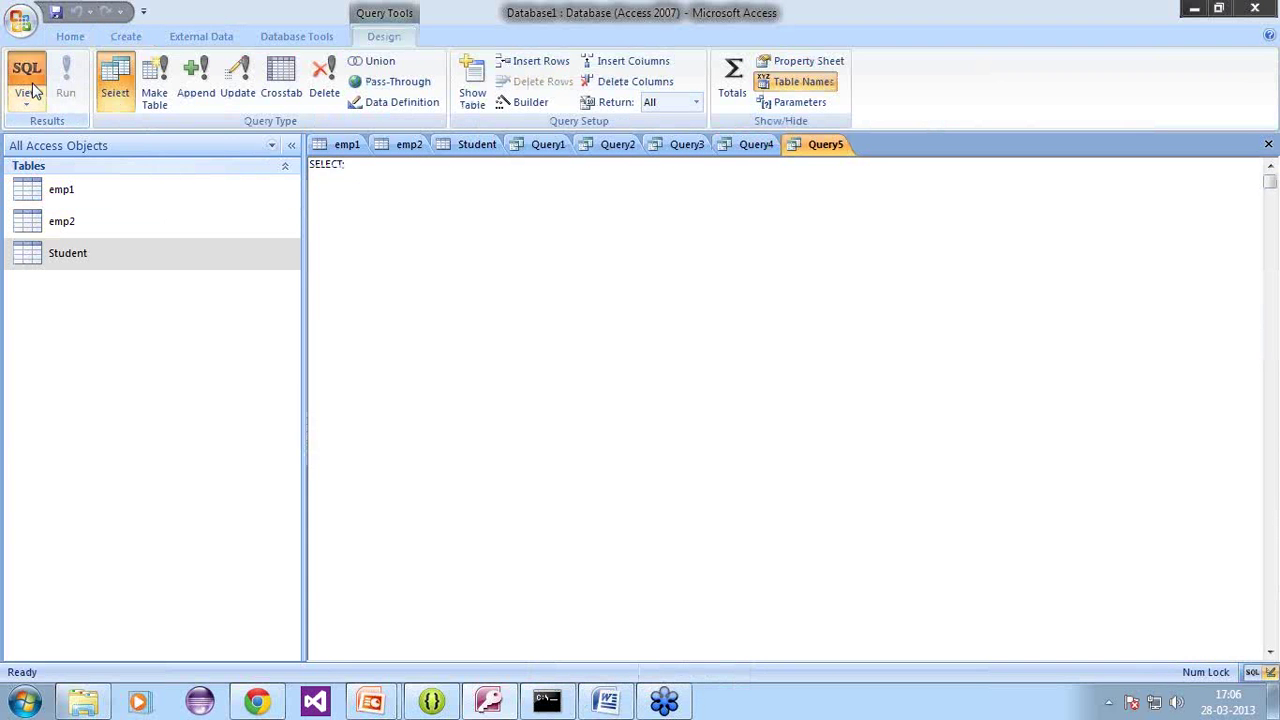
{"action": "key", "text": "ctrl+v"}
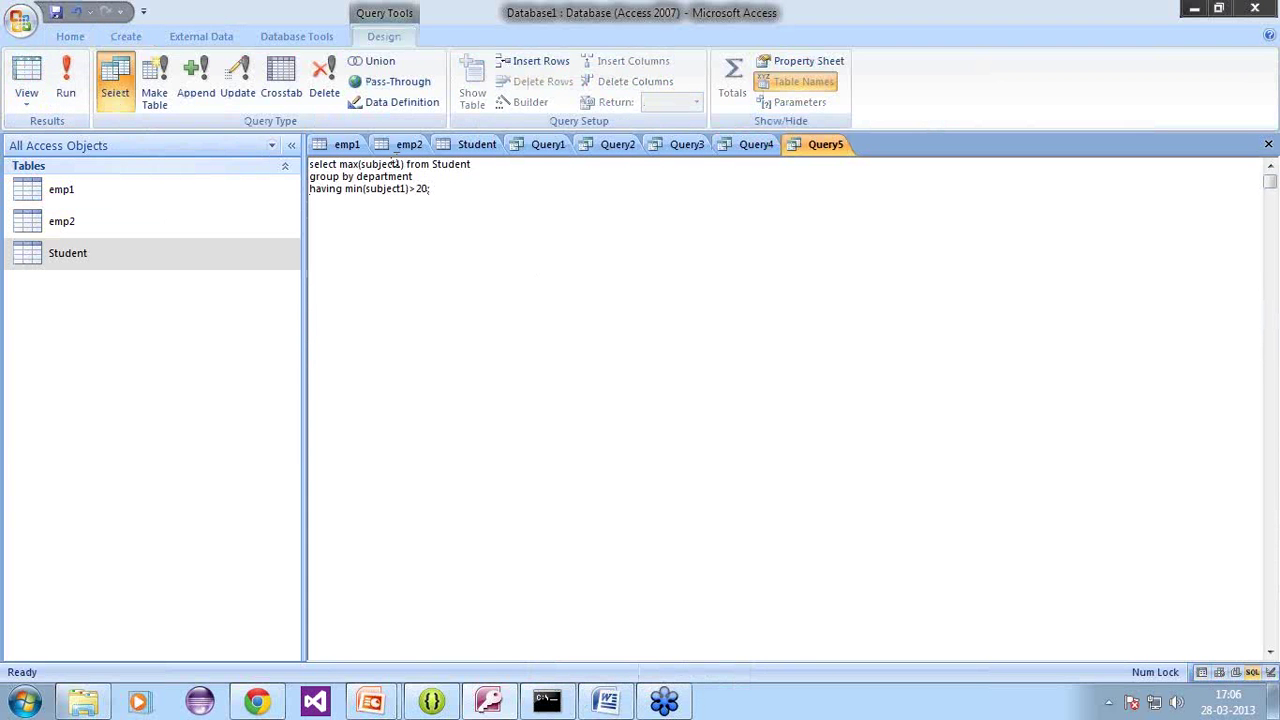
Step: Change subject1 to subject2 in both the max and min functions of the Query5 statement
{"action": "key", "text": "Delete"}
{"action": "type", "text": "2"}
{"action": "key", "text": "Delete"}
{"action": "type", "text": "2"}
{"action": "left_click", "coordinate": [514, 231]}
Step: Switch from Access to the presentation slide on basic SQL functions
{"action": "key", "text": "alt+Tab"}
{"action": "key", "text": "alt+Tab"}
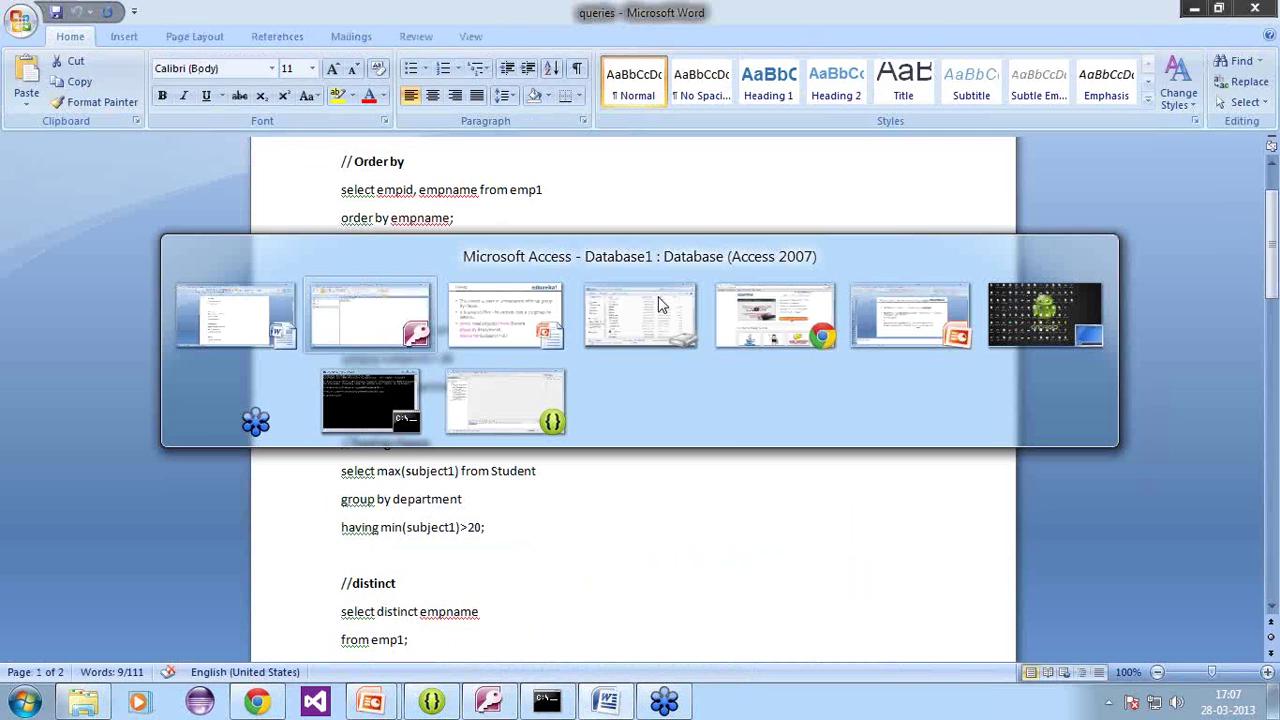
{"action": "key", "text": "alt+Tab"}
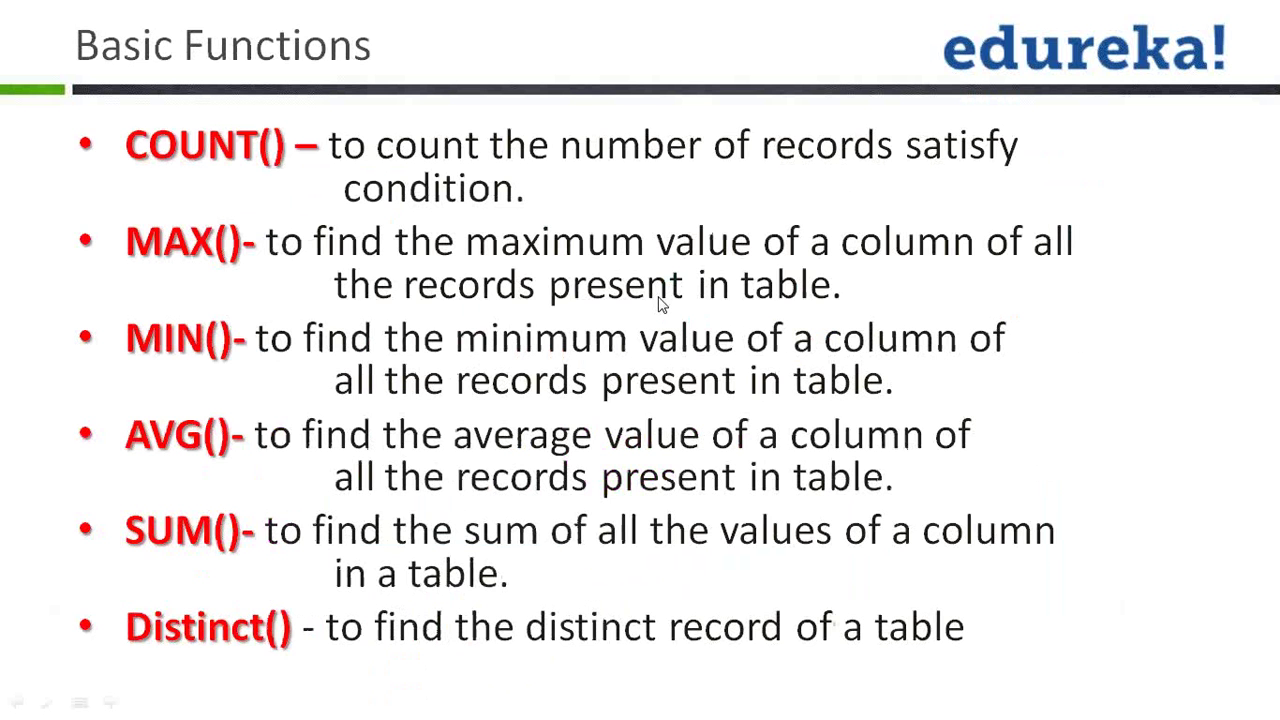
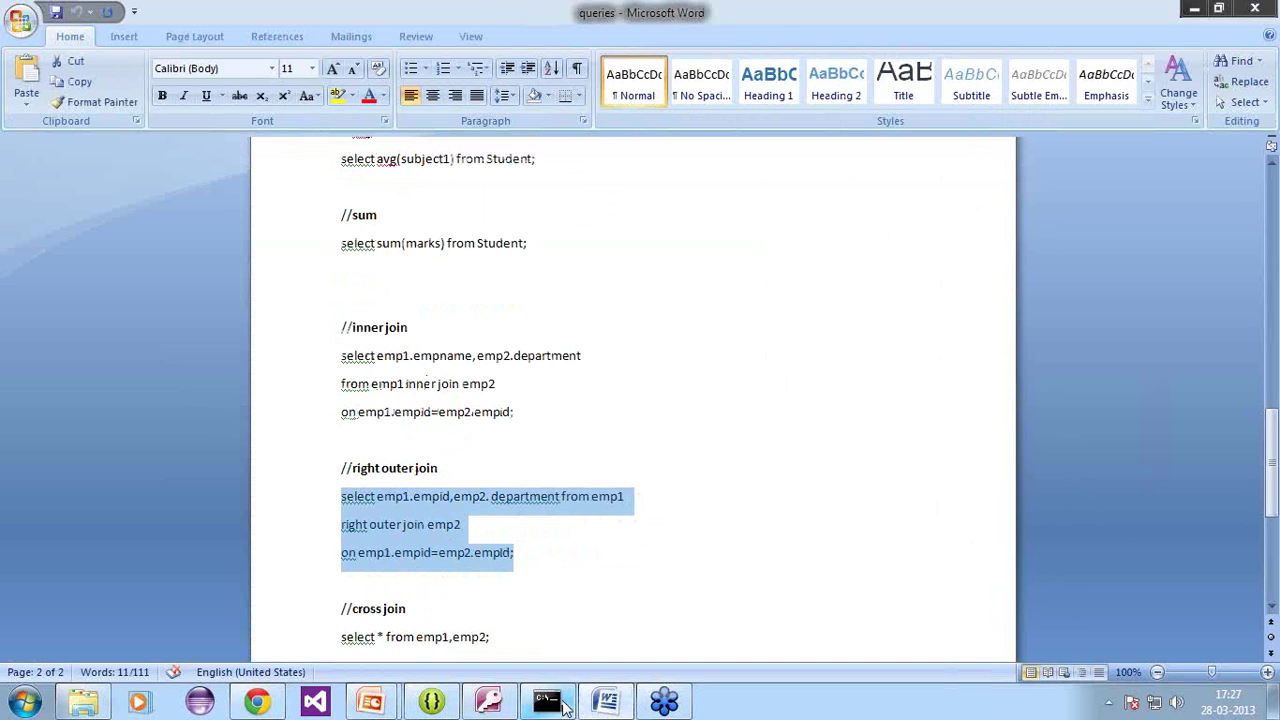
Step: Return to Access and create a query with "select emp1.empid,emp2. department from emp1 right outer join emp2 on emp1.empid=emp2.empid;"
{"action": "left_click", "coordinate": [488, 702]}
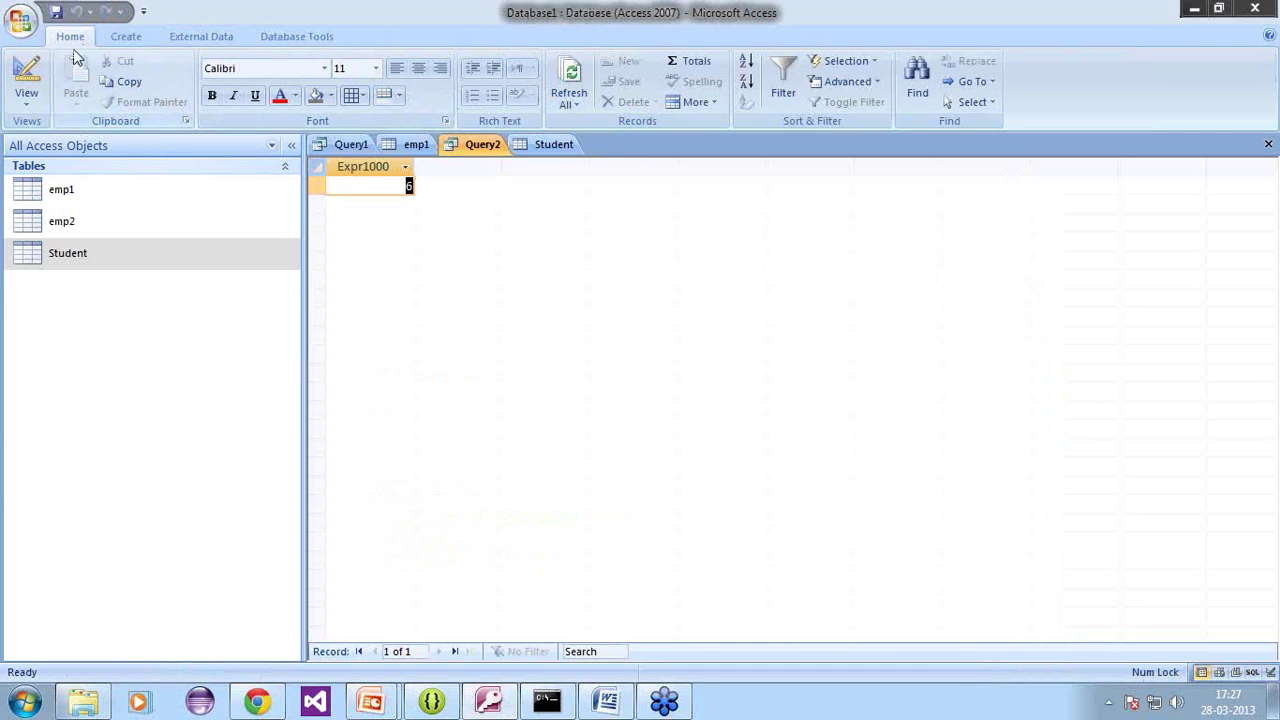
{"action": "left_click", "coordinate": [126, 37]}
{"action": "left_click", "coordinate": [718, 90]}
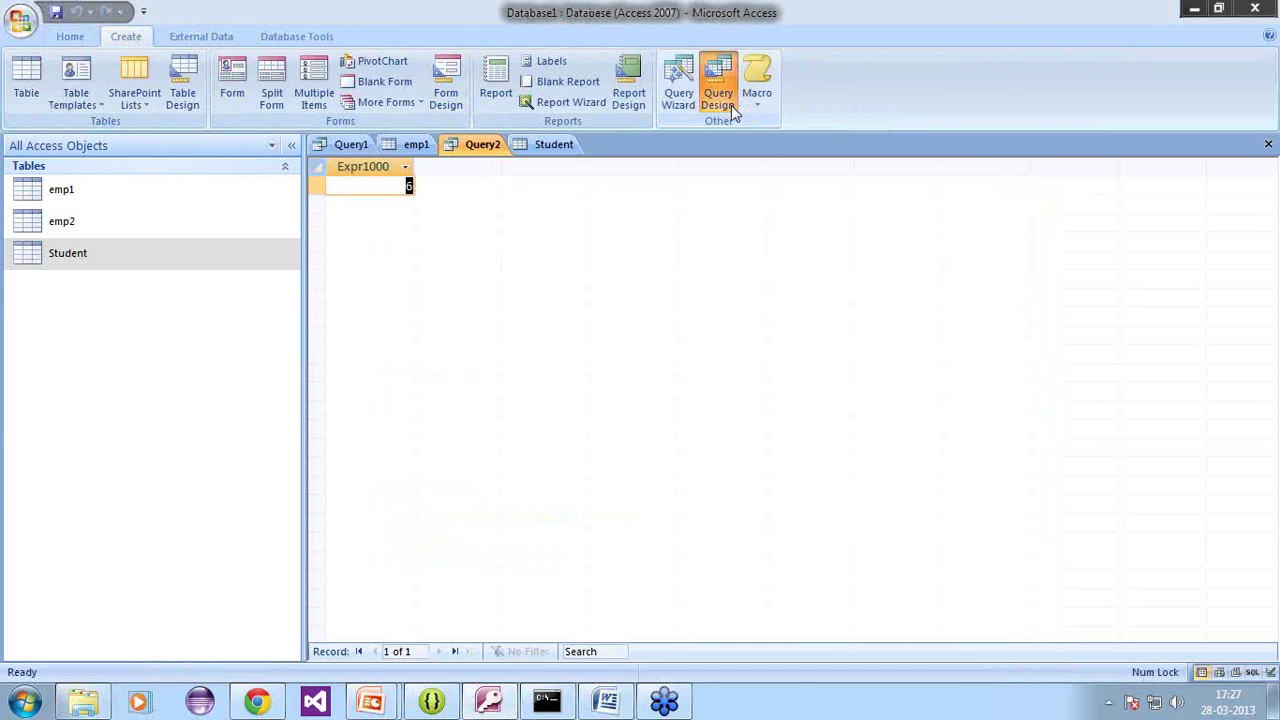
{"action": "left_click", "coordinate": [749, 660]}
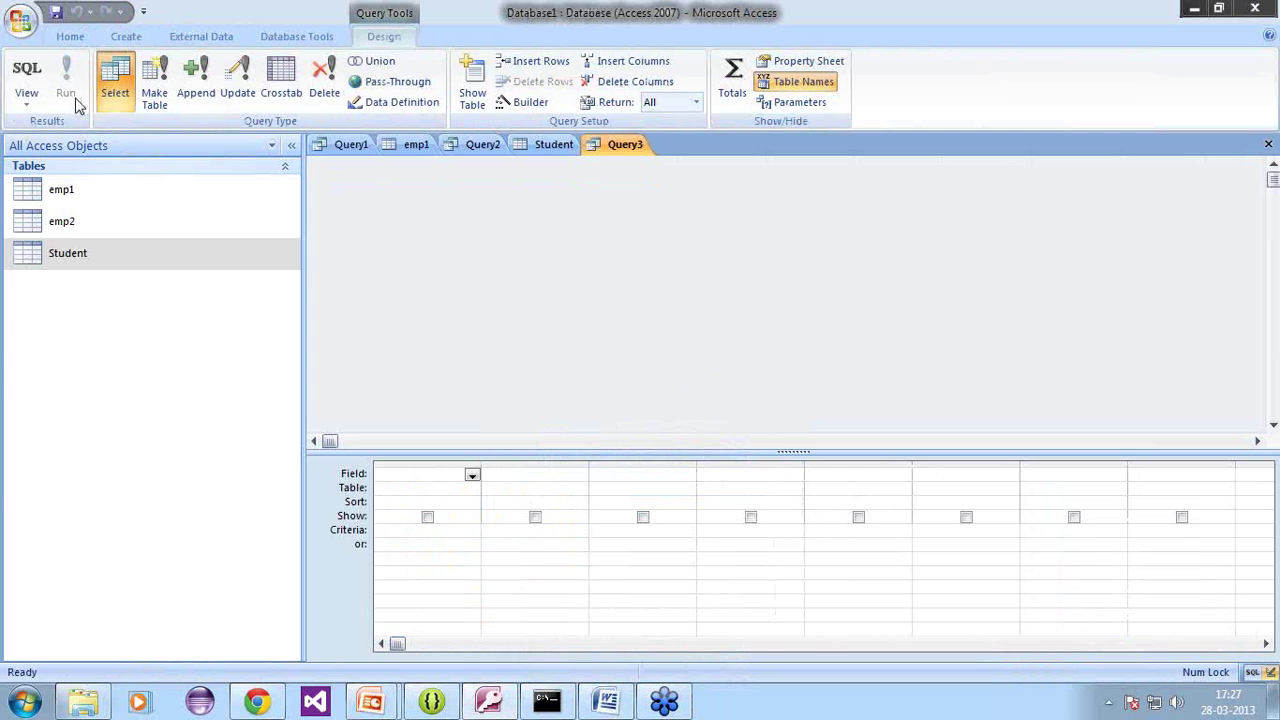
{"action": "left_click", "coordinate": [27, 70]}
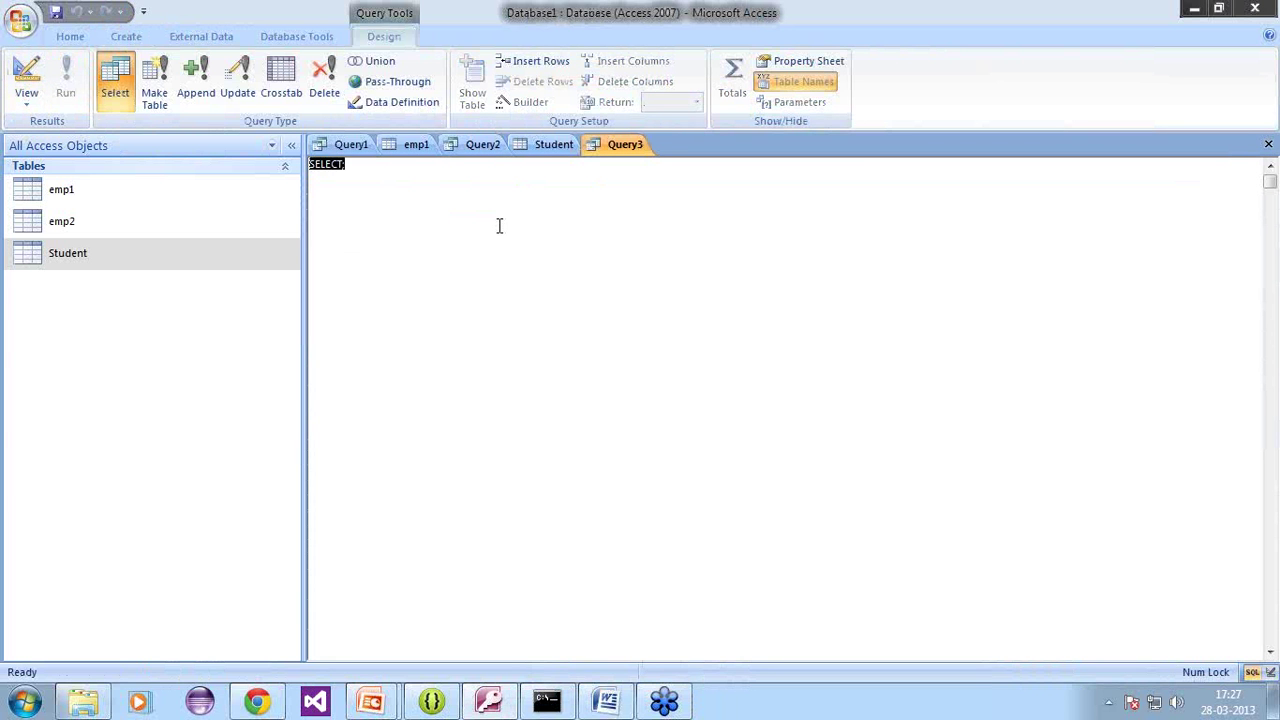
{"action": "type", "text": "select emp1.empid,emp2. department from emp1 right outer join emp2 on emp1.empid=emp2.empid;"}
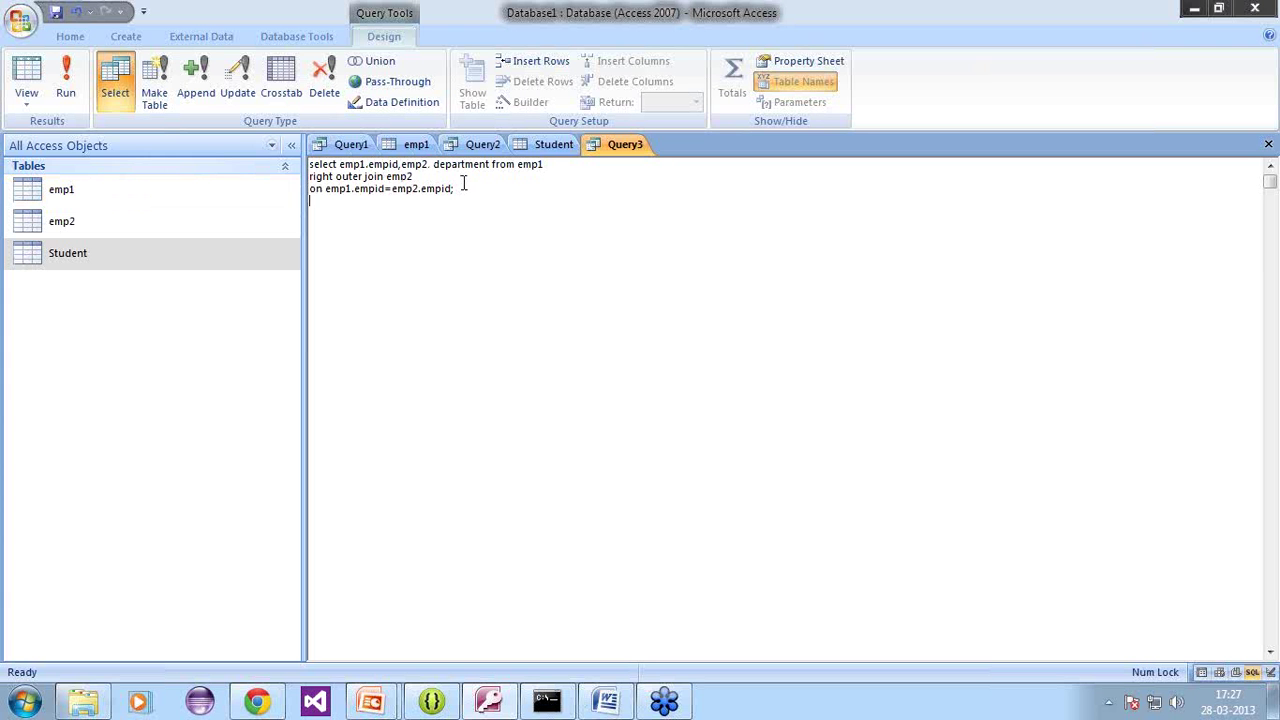
Step: Compare the empid values of the emp1 and emp2 tables with the right outer join condition in Query3
{"action": "double_click", "coordinate": [72, 217]}
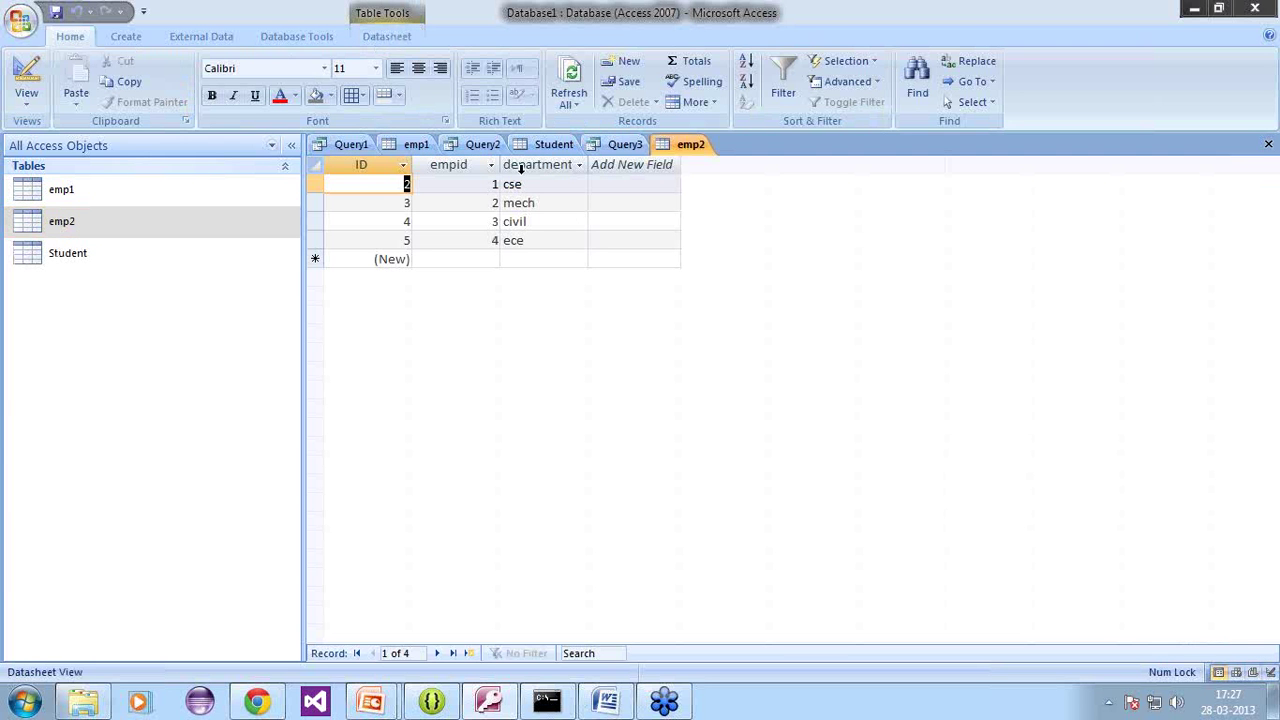
{"action": "double_click", "coordinate": [104, 200]}
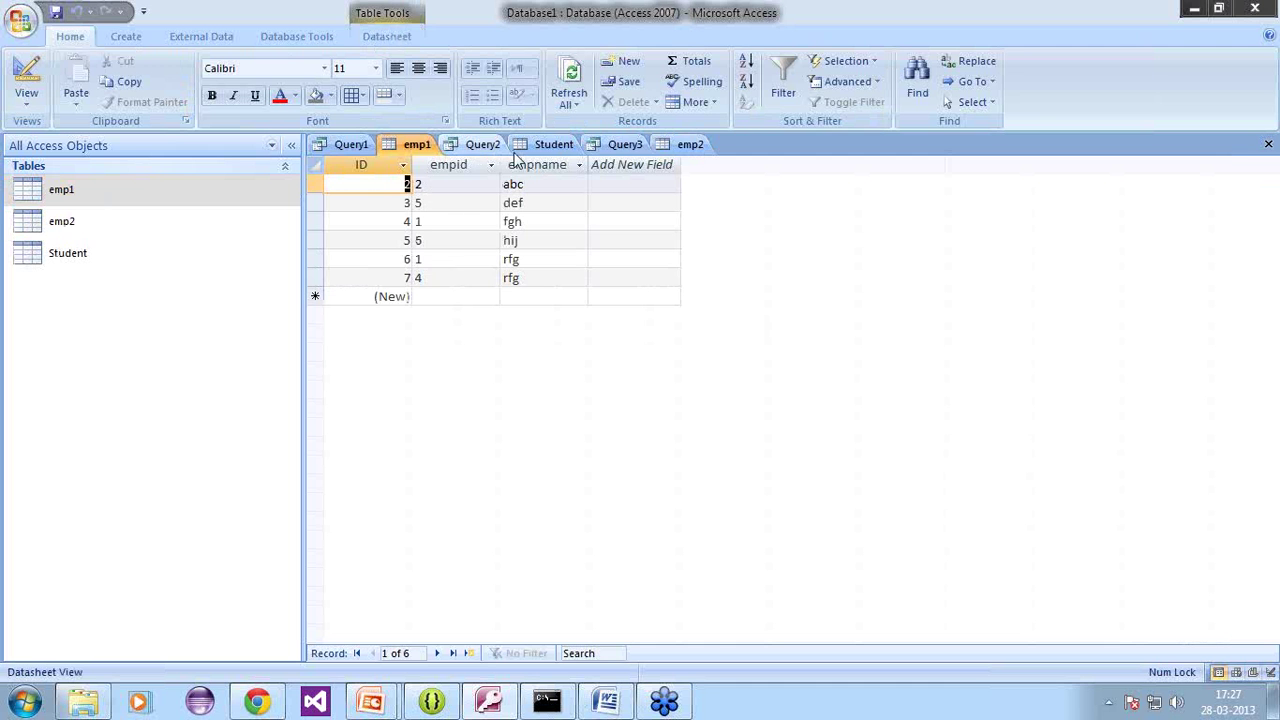
{"action": "left_click", "coordinate": [665, 146]}
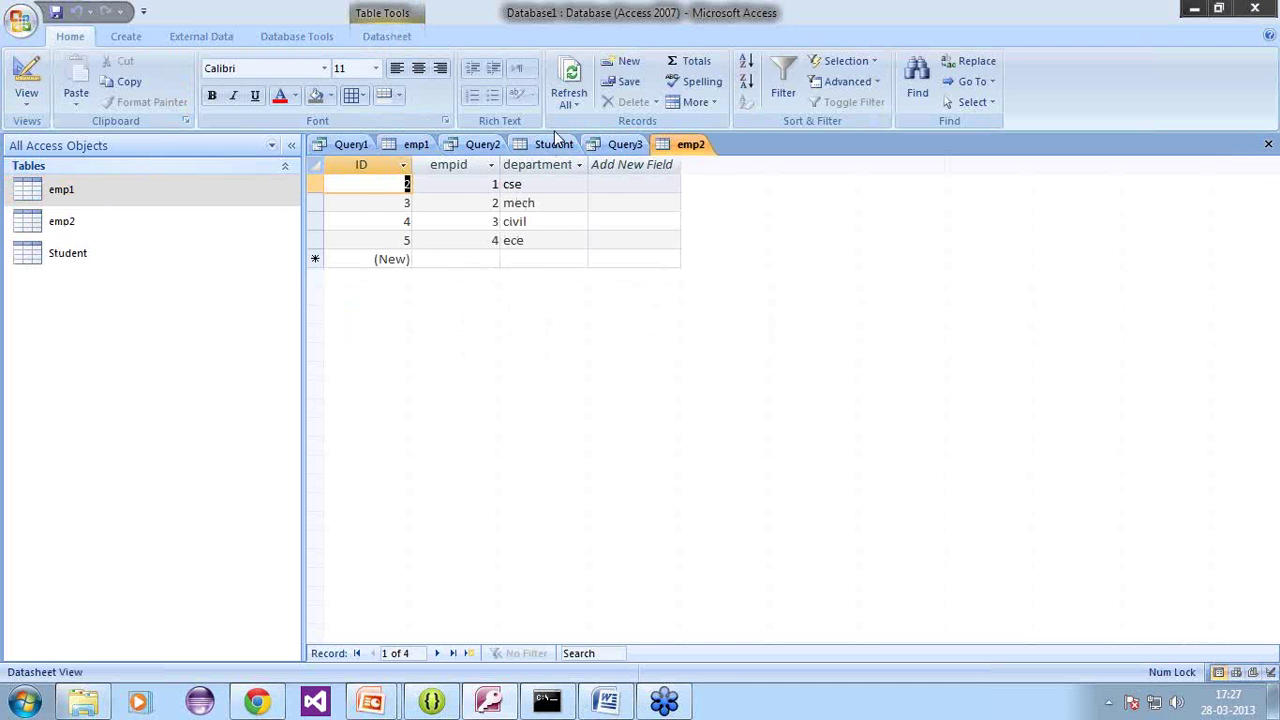
{"action": "left_click", "coordinate": [624, 145]}
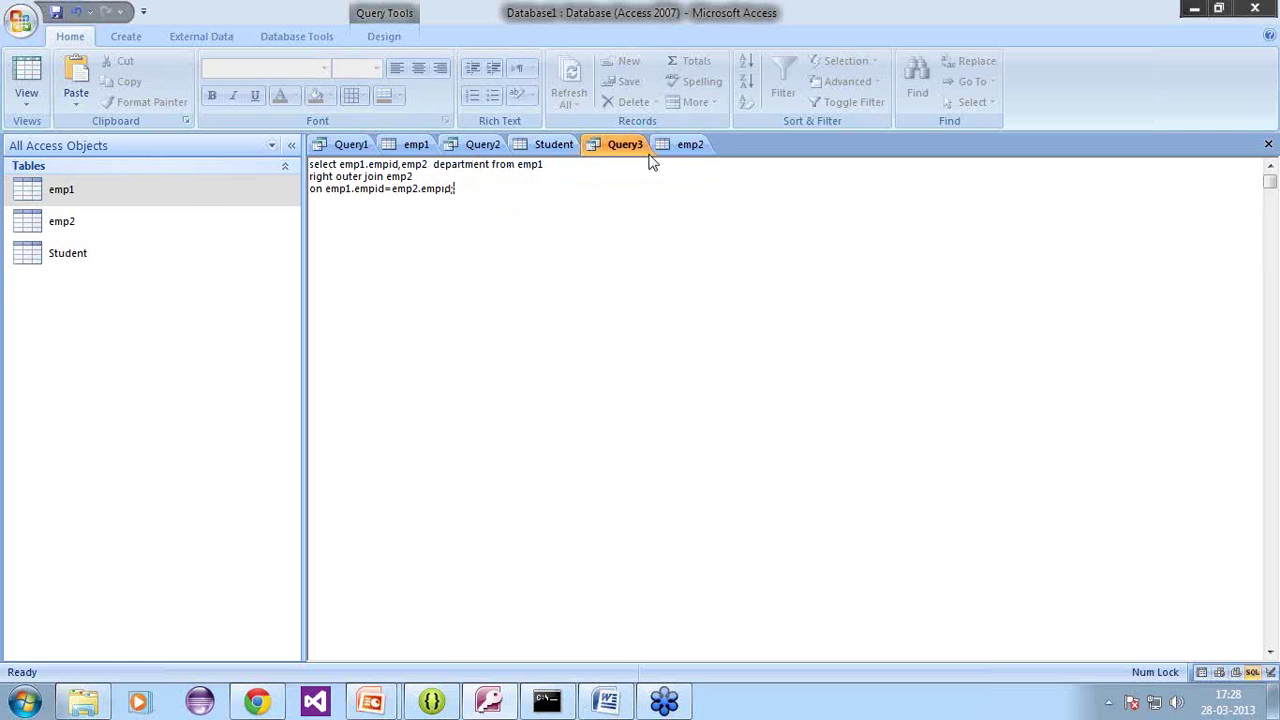
{"action": "left_click", "coordinate": [679, 148]}
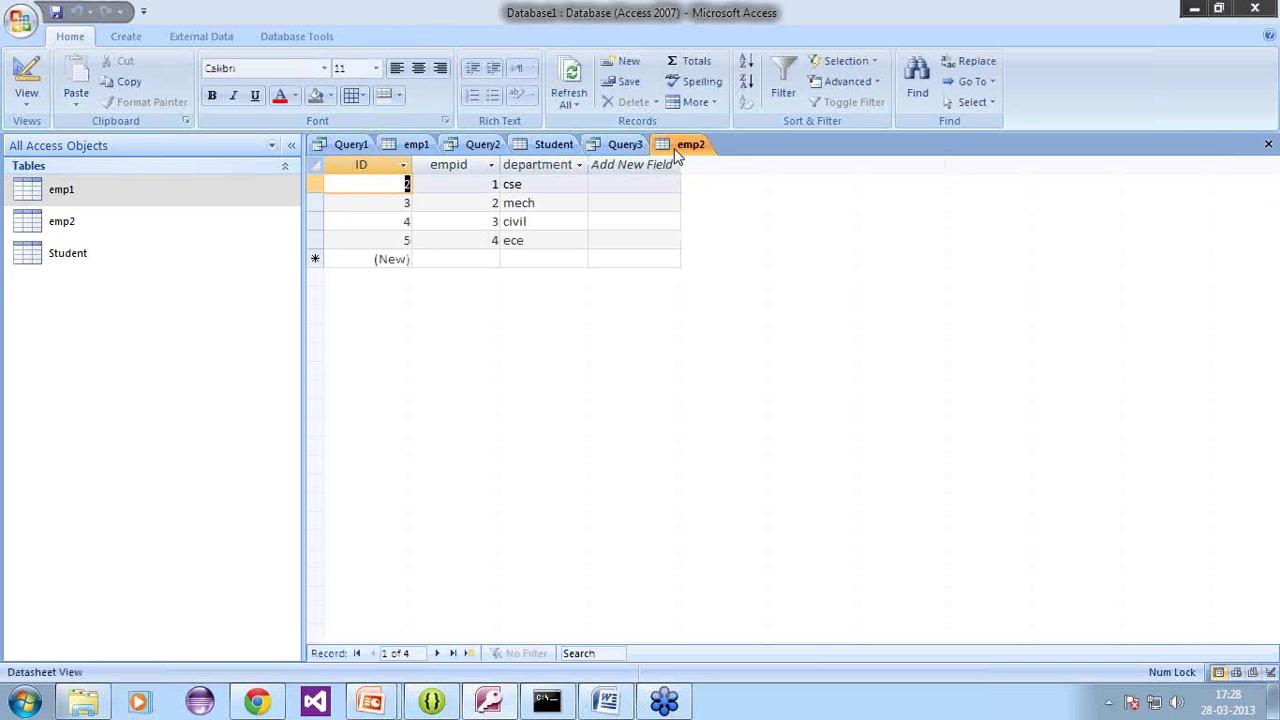
{"action": "left_click", "coordinate": [405, 148]}
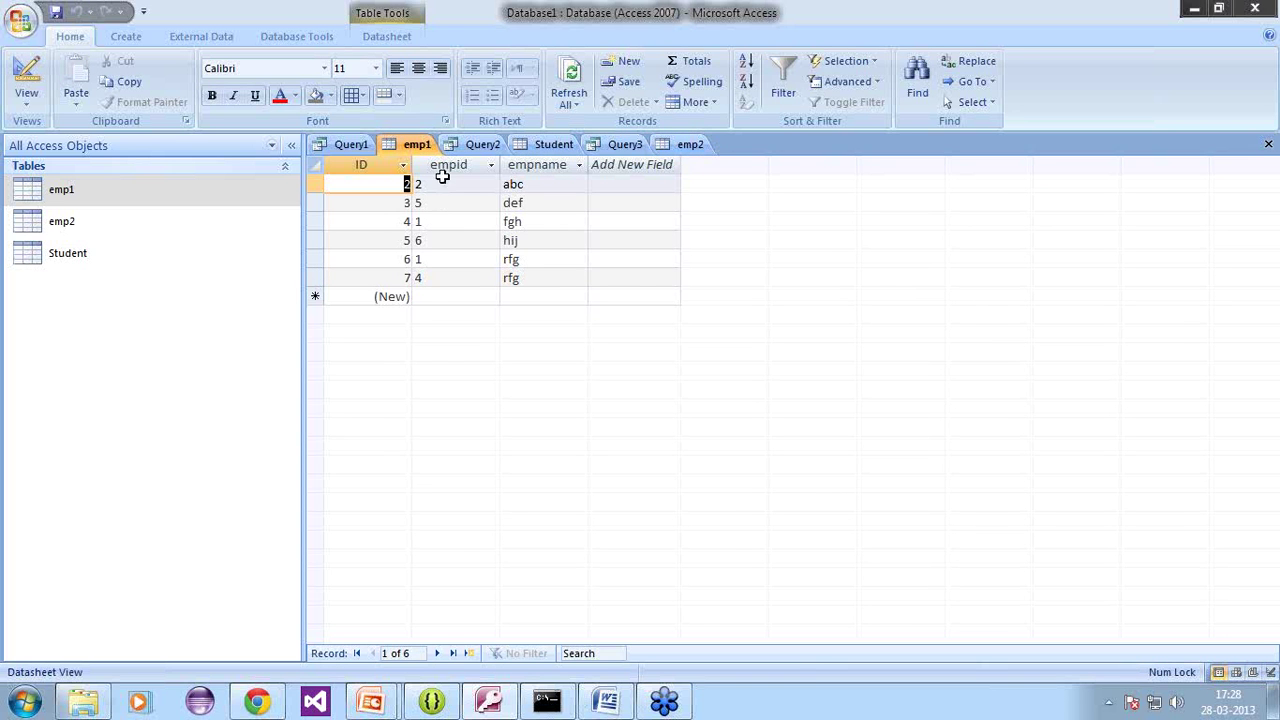
{"action": "left_click", "coordinate": [662, 150]}
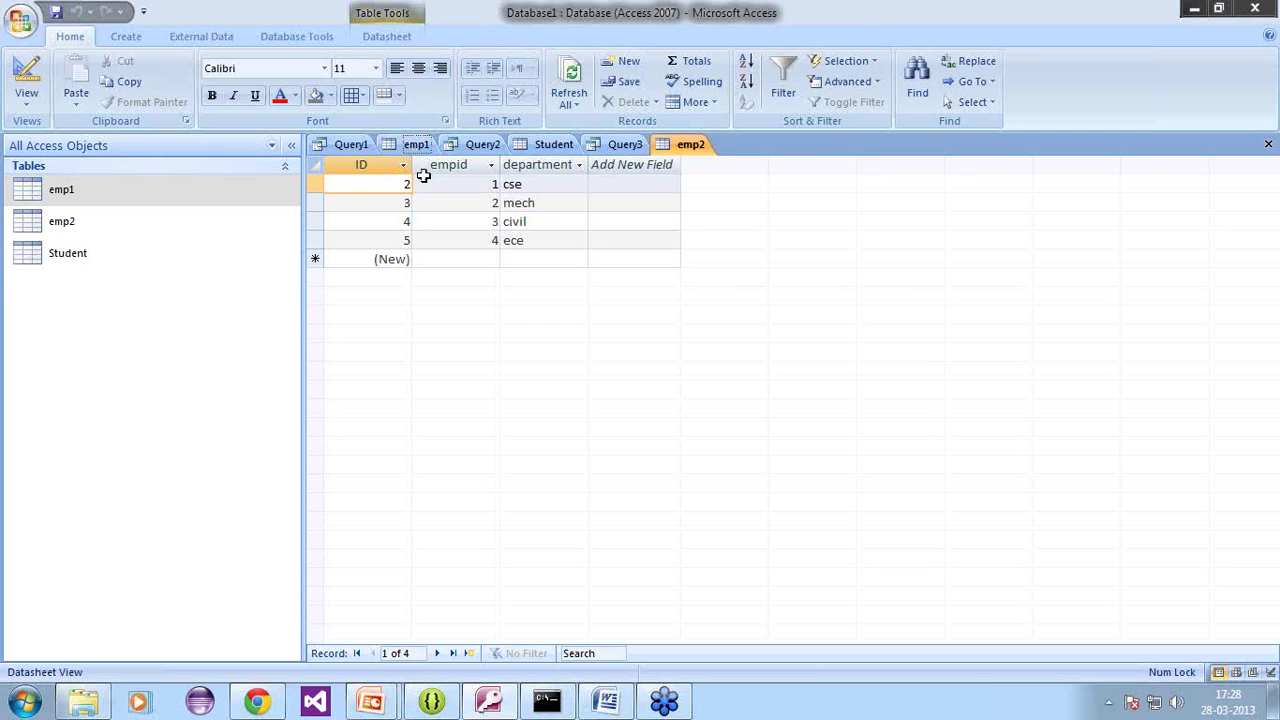
{"action": "left_click", "coordinate": [416, 144]}
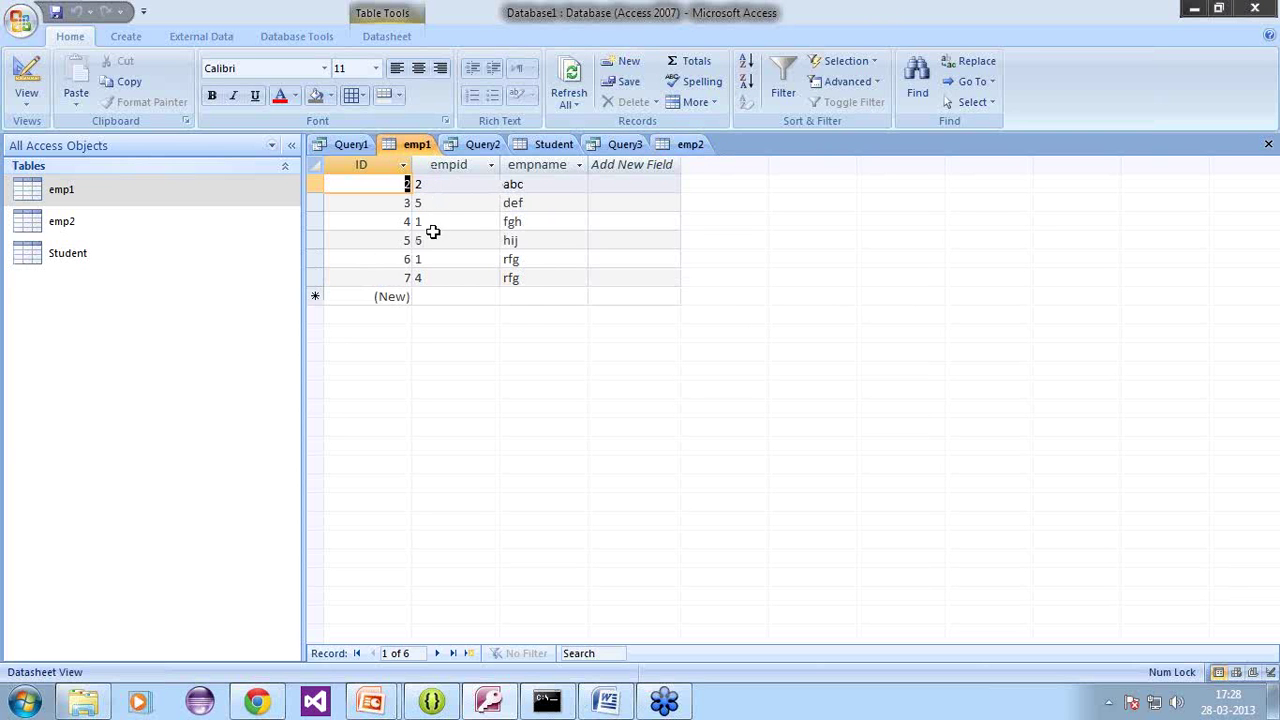
{"action": "left_click", "coordinate": [688, 145]}
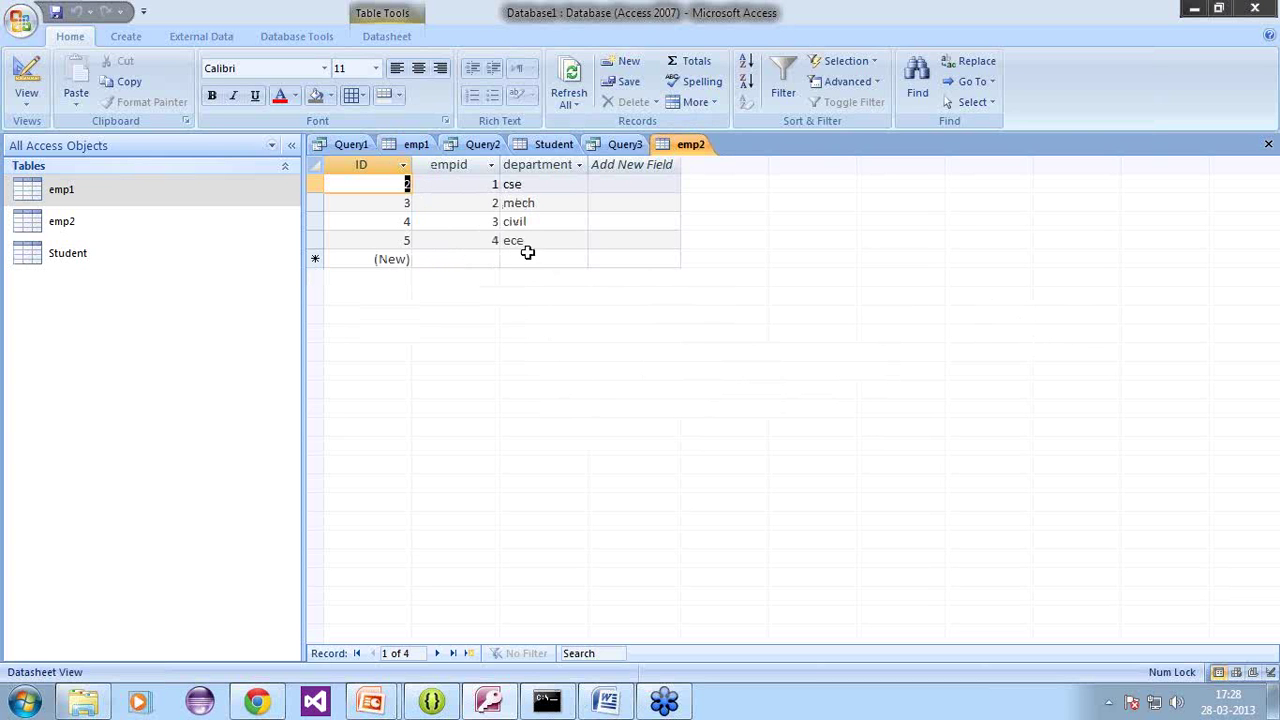
Step: Try to run the right outer join statement in Query3
{"action": "left_click", "coordinate": [618, 146]}
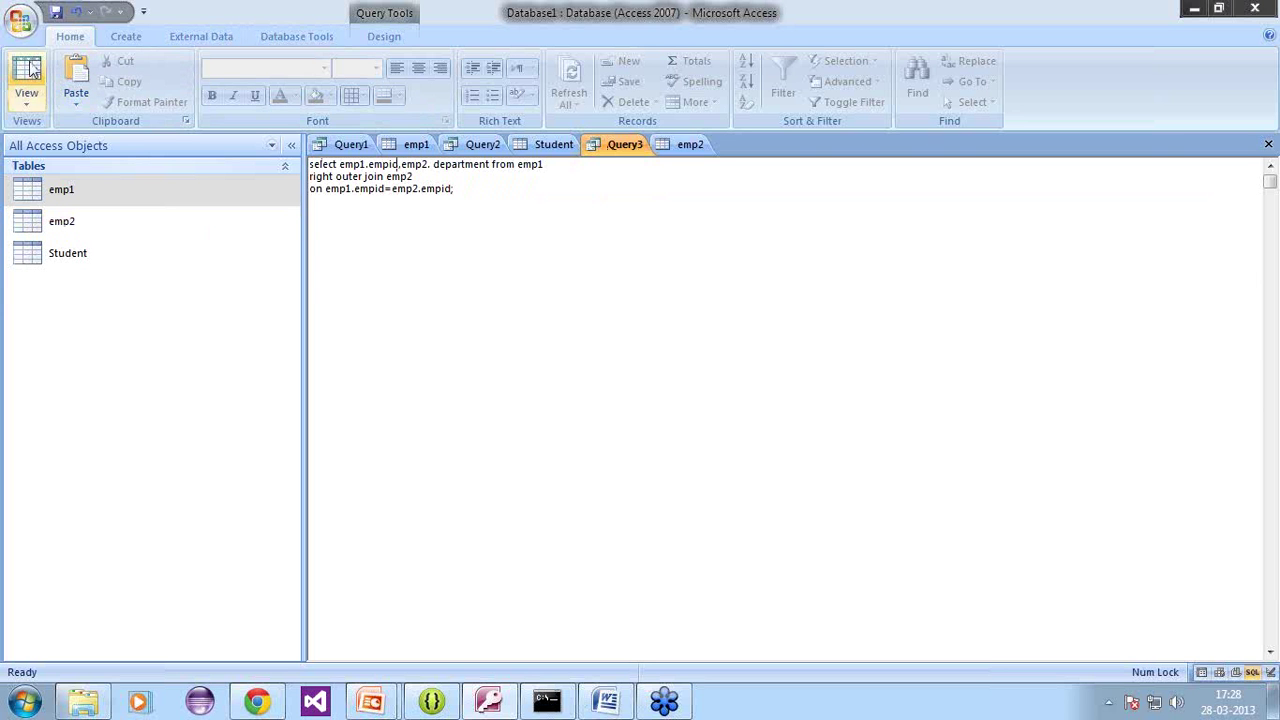
{"action": "left_click", "coordinate": [388, 36]}
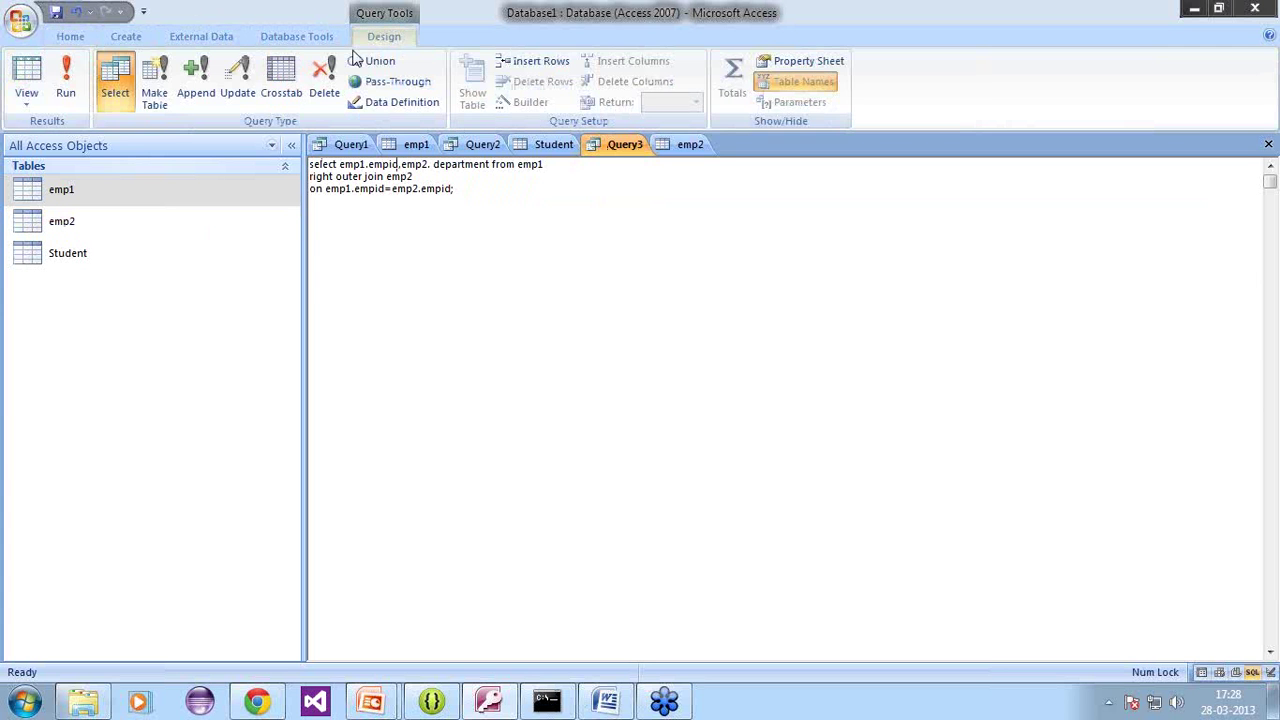
{"action": "left_click", "coordinate": [66, 90]}
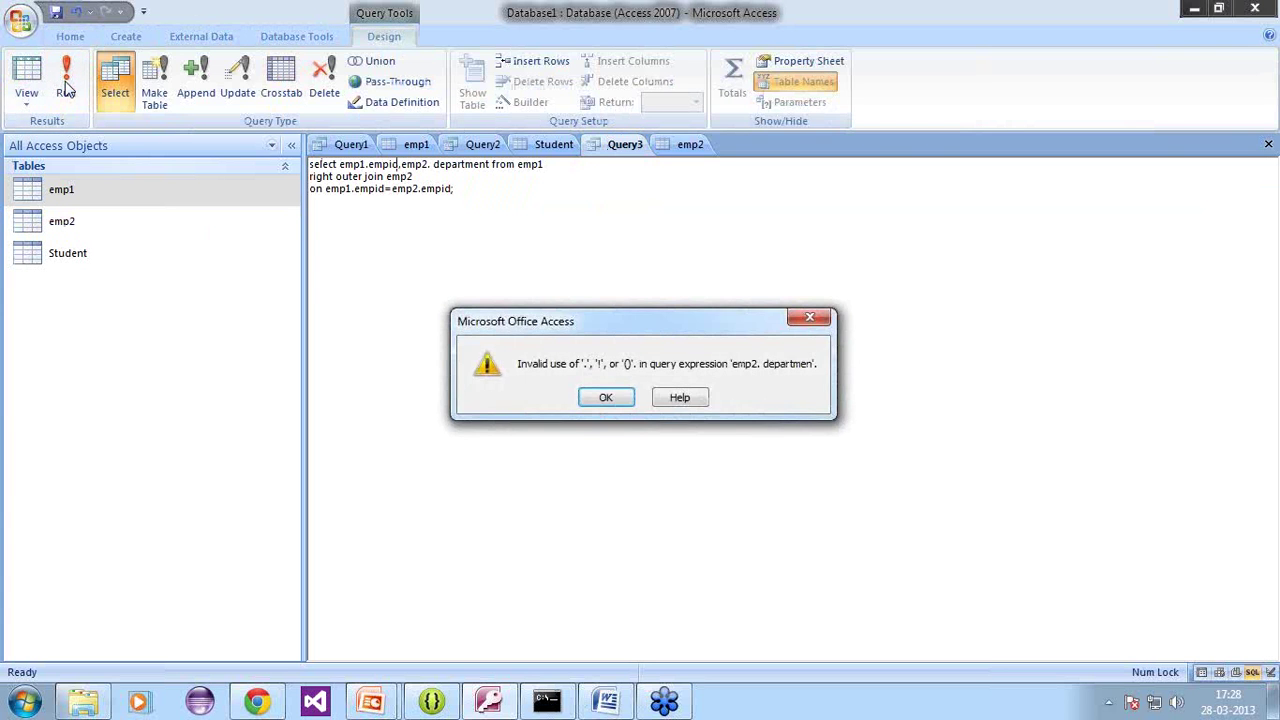
{"action": "left_click", "coordinate": [606, 398]}
Step: Remove the space between "emp2." and "department" in the Query3 statement and try running the query again
{"action": "left_click", "coordinate": [434, 166]}
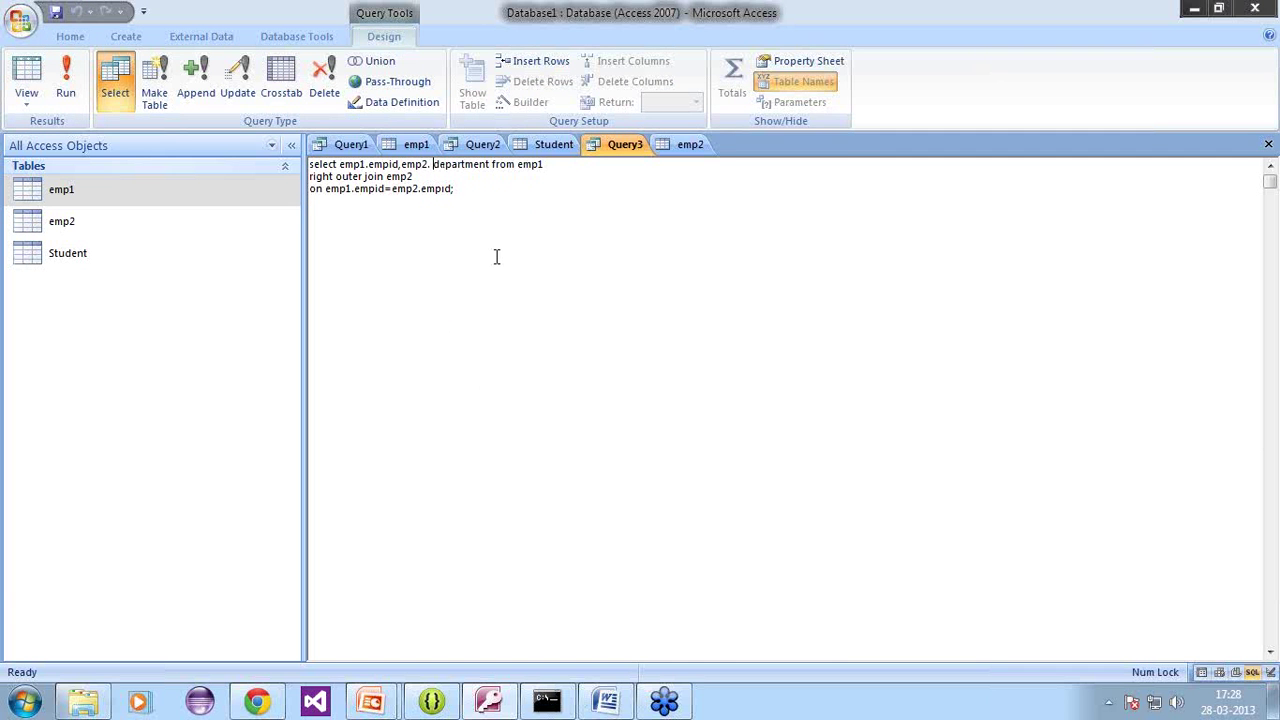
{"action": "key", "text": "BackSpace"}
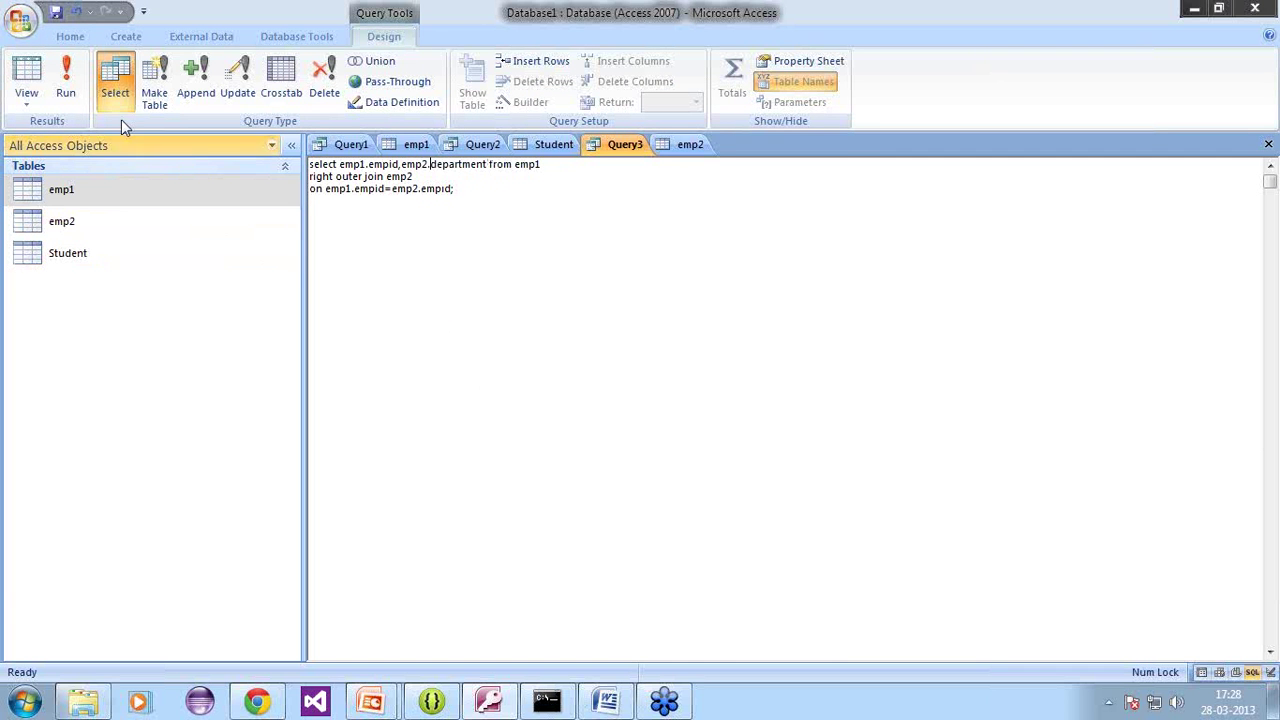
{"action": "left_click", "coordinate": [75, 78]}
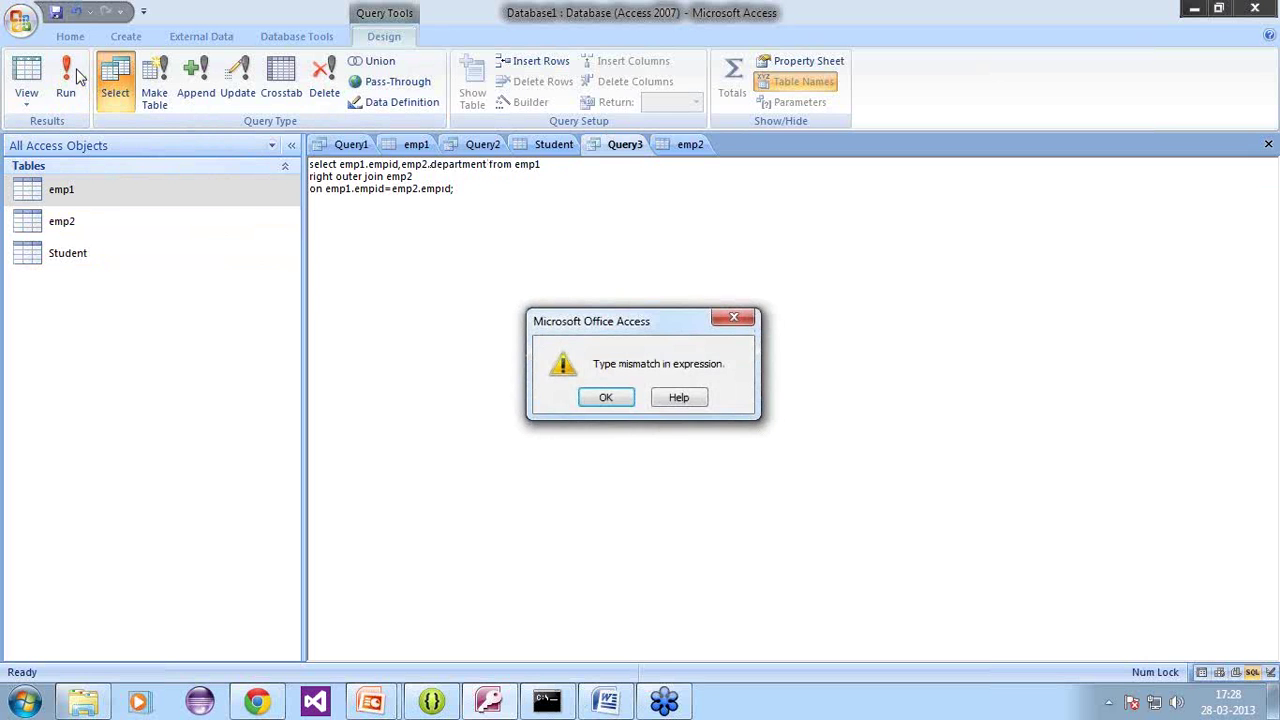
{"action": "left_click", "coordinate": [605, 397]}
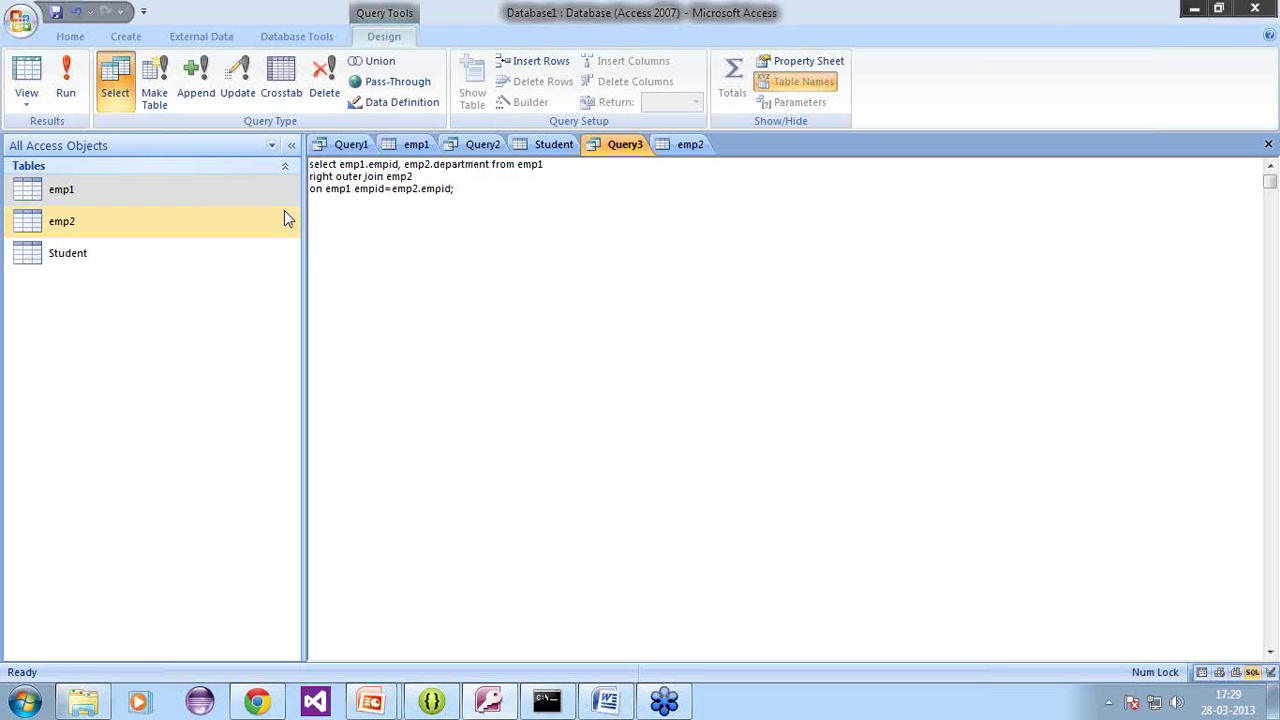
Step: Open the Student table in Design view as read-only and examine the data types of its fields
{"action": "left_click", "coordinate": [203, 192]}
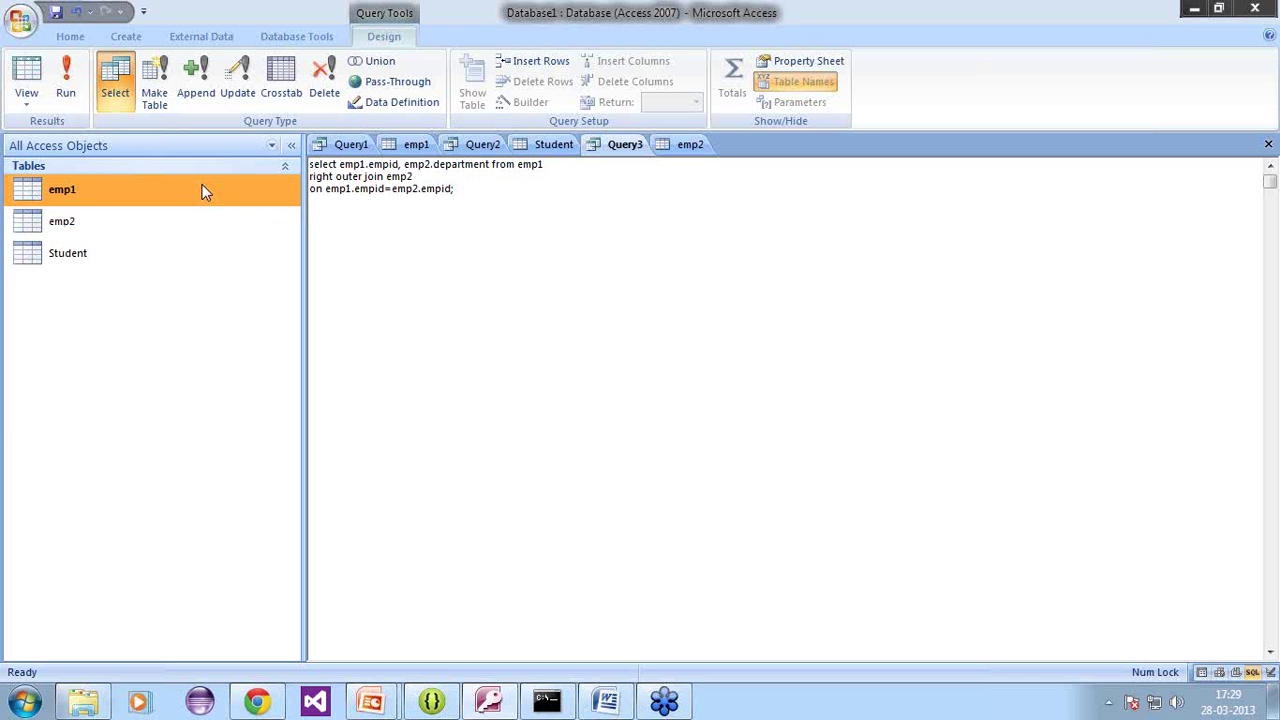
{"action": "left_click", "coordinate": [545, 147]}
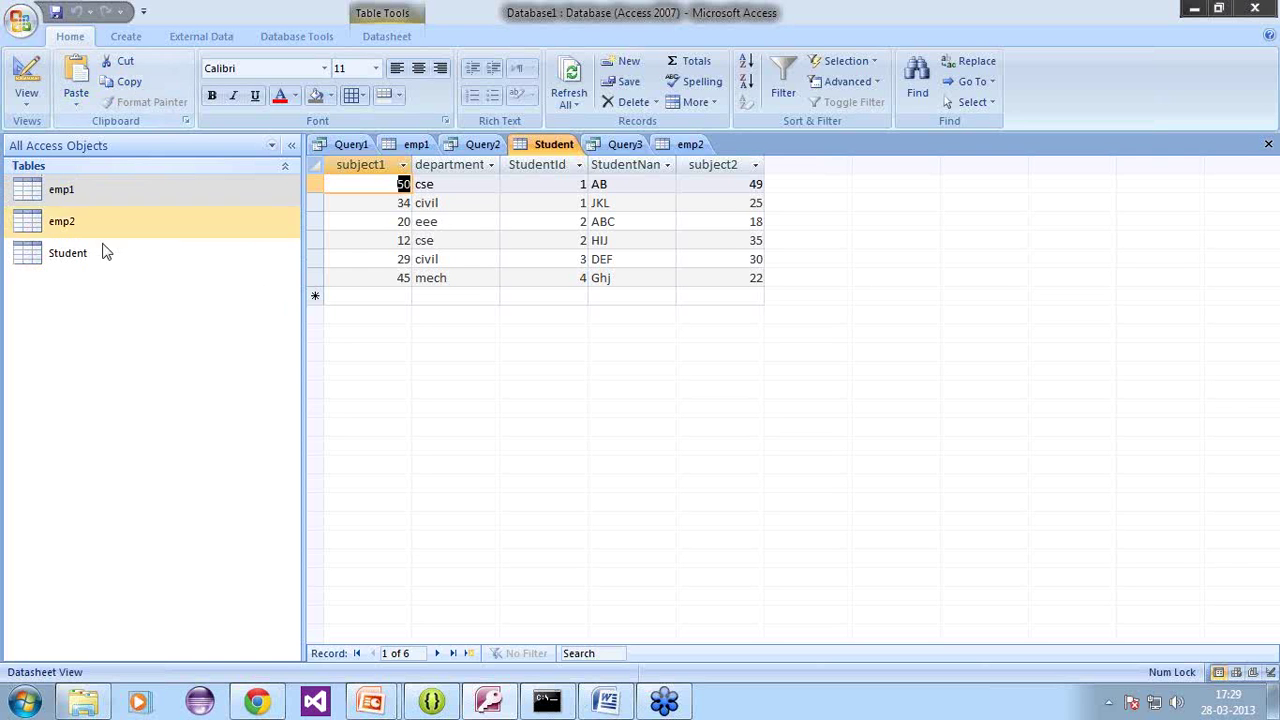
{"action": "left_click", "coordinate": [102, 194]}
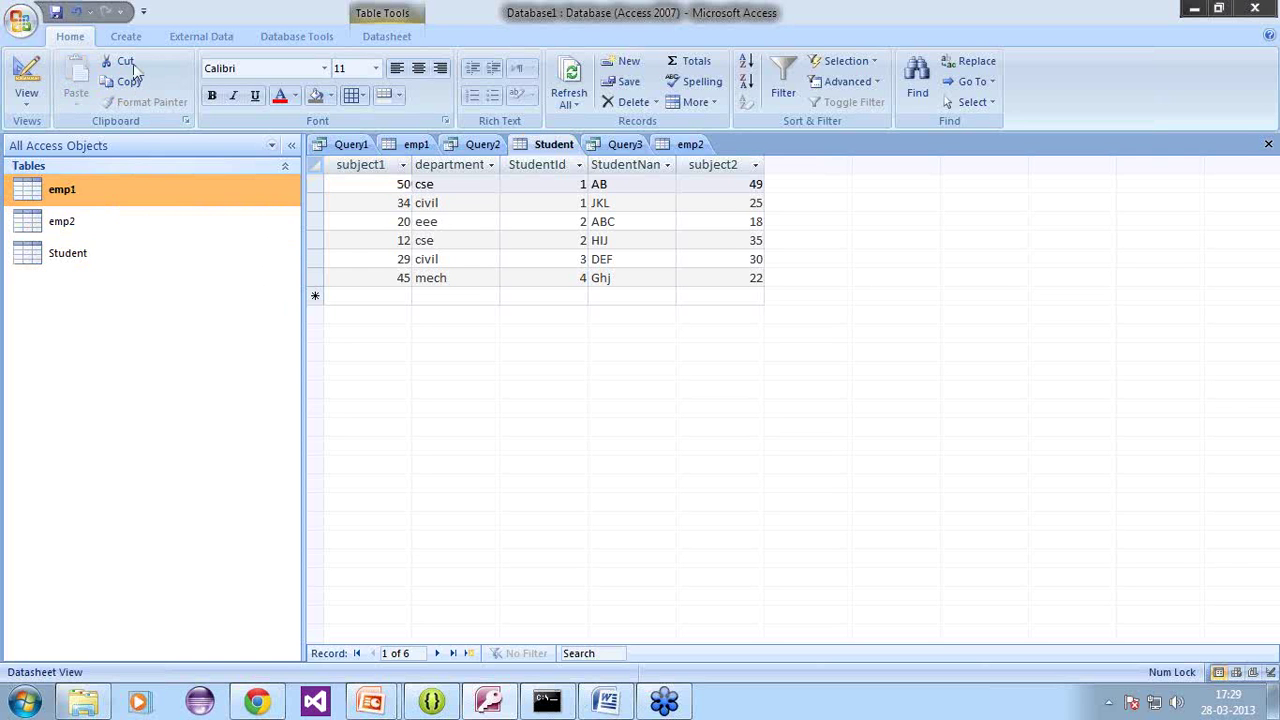
{"action": "left_click", "coordinate": [26, 96]}
{"action": "left_click", "coordinate": [100, 260]}
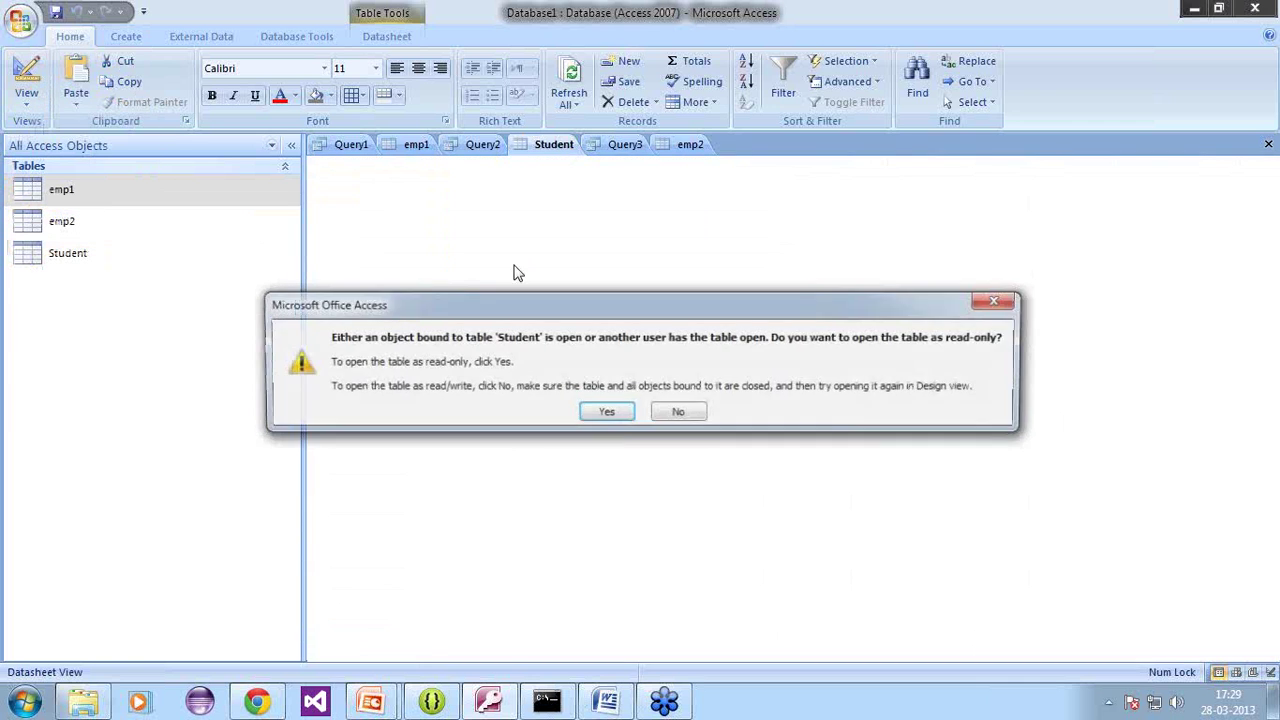
{"action": "left_click", "coordinate": [607, 412]}
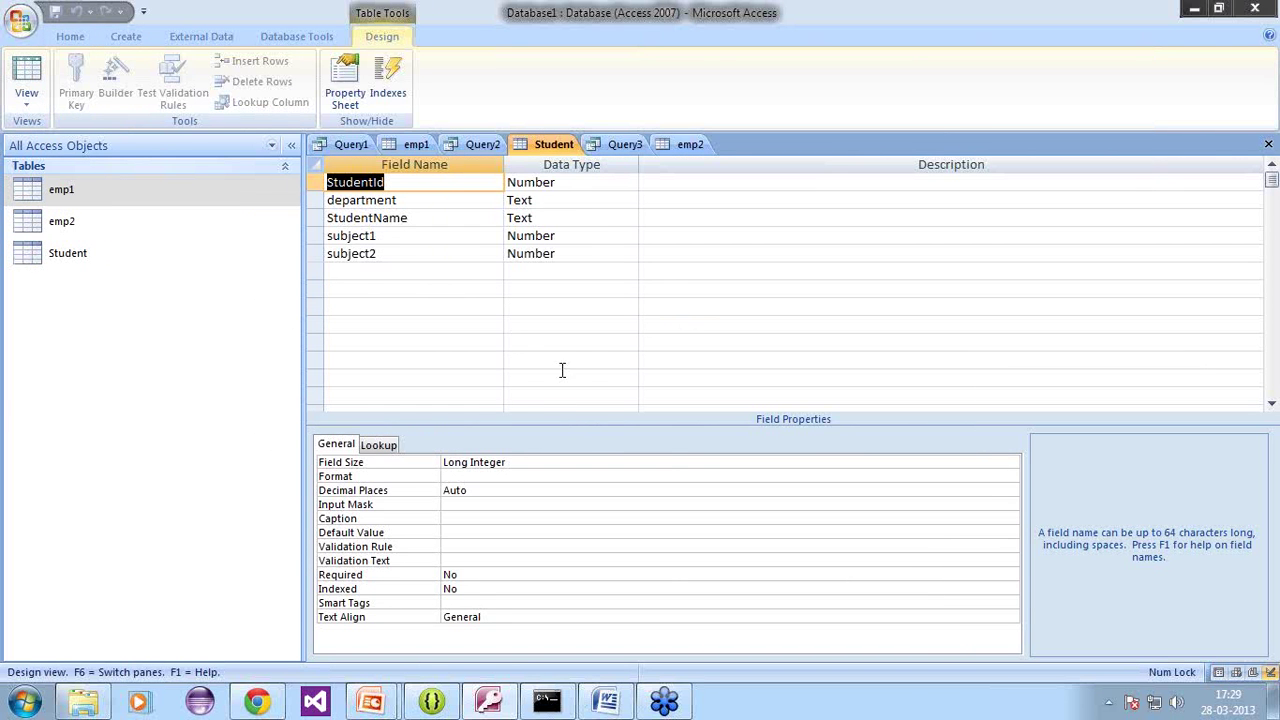
{"action": "left_click", "coordinate": [541, 200]}
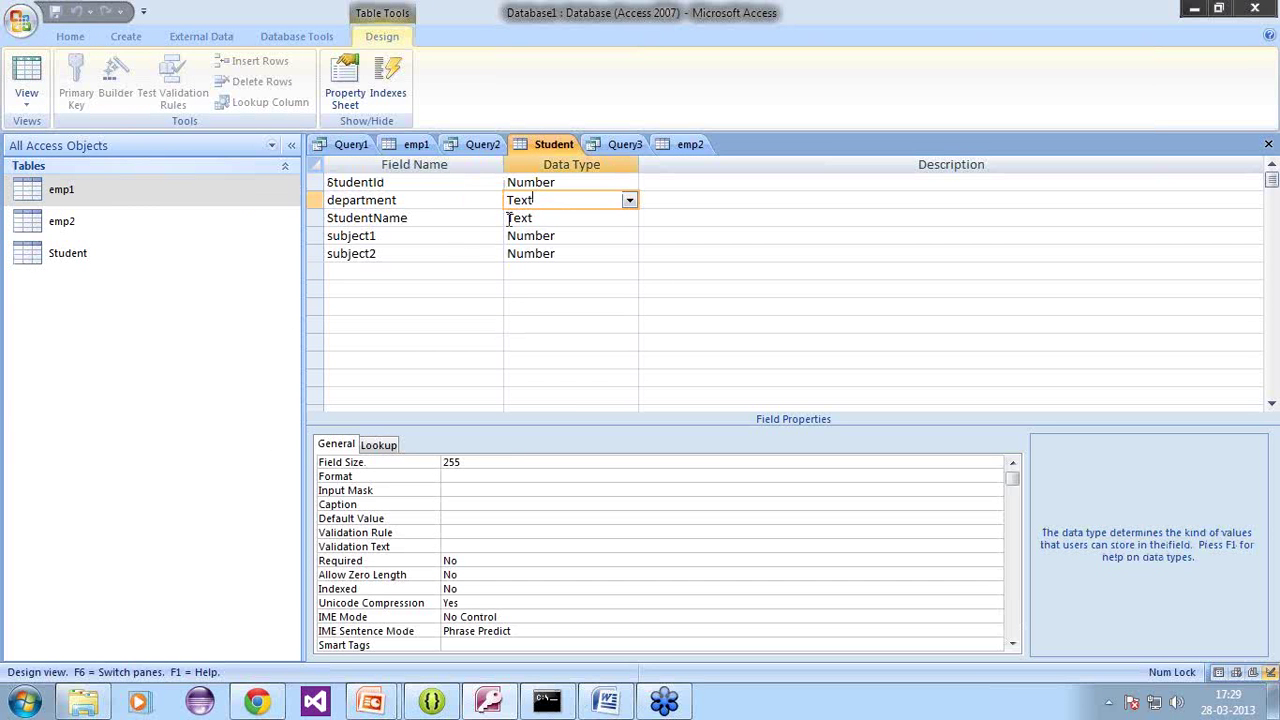
{"action": "left_click", "coordinate": [385, 218]}
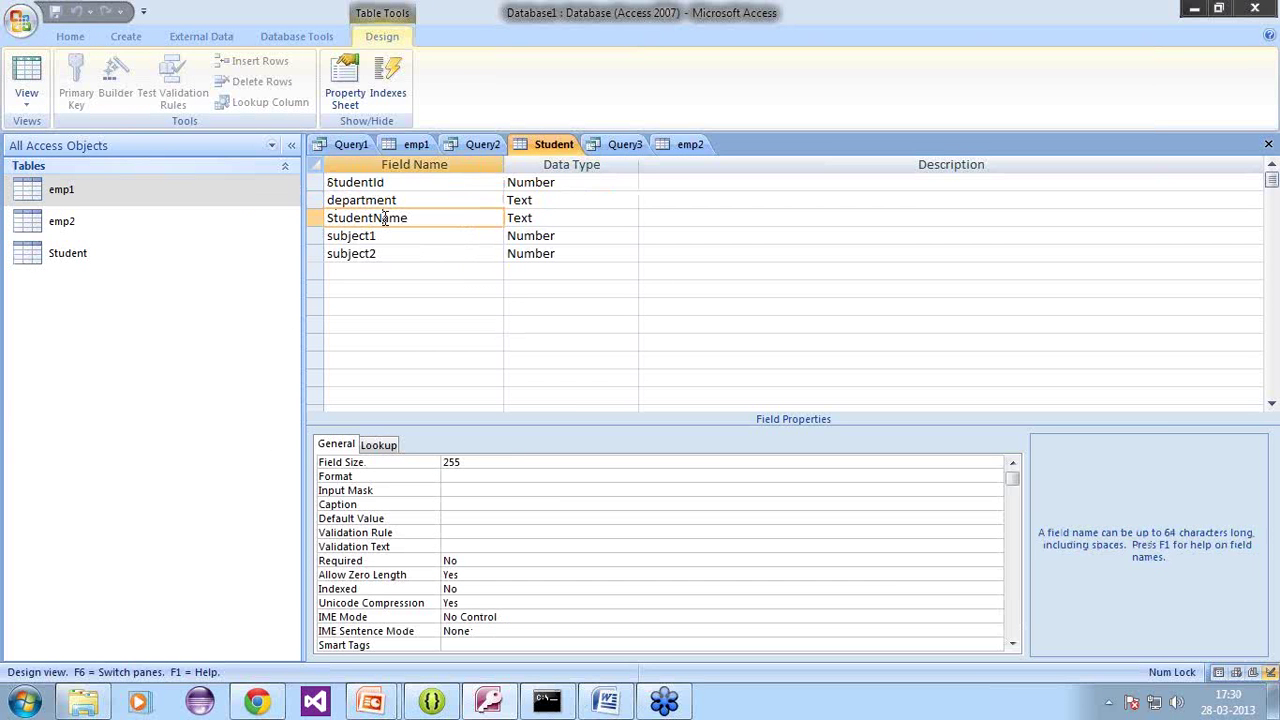
{"action": "left_click", "coordinate": [518, 184]}
Step: Change the empid field's data type to Number in the emp1 table's design and save the table, accepting possible data loss
{"action": "double_click", "coordinate": [72, 188]}
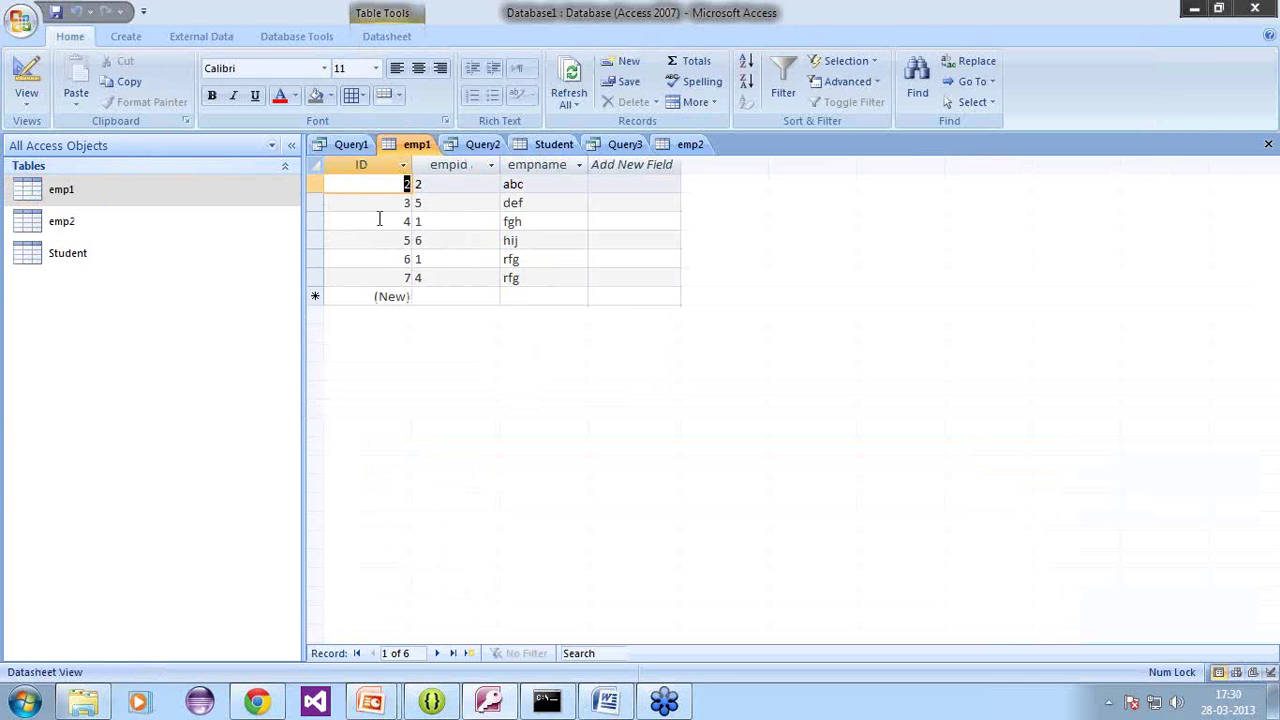
{"action": "left_click", "coordinate": [106, 188]}
{"action": "left_click", "coordinate": [26, 100]}
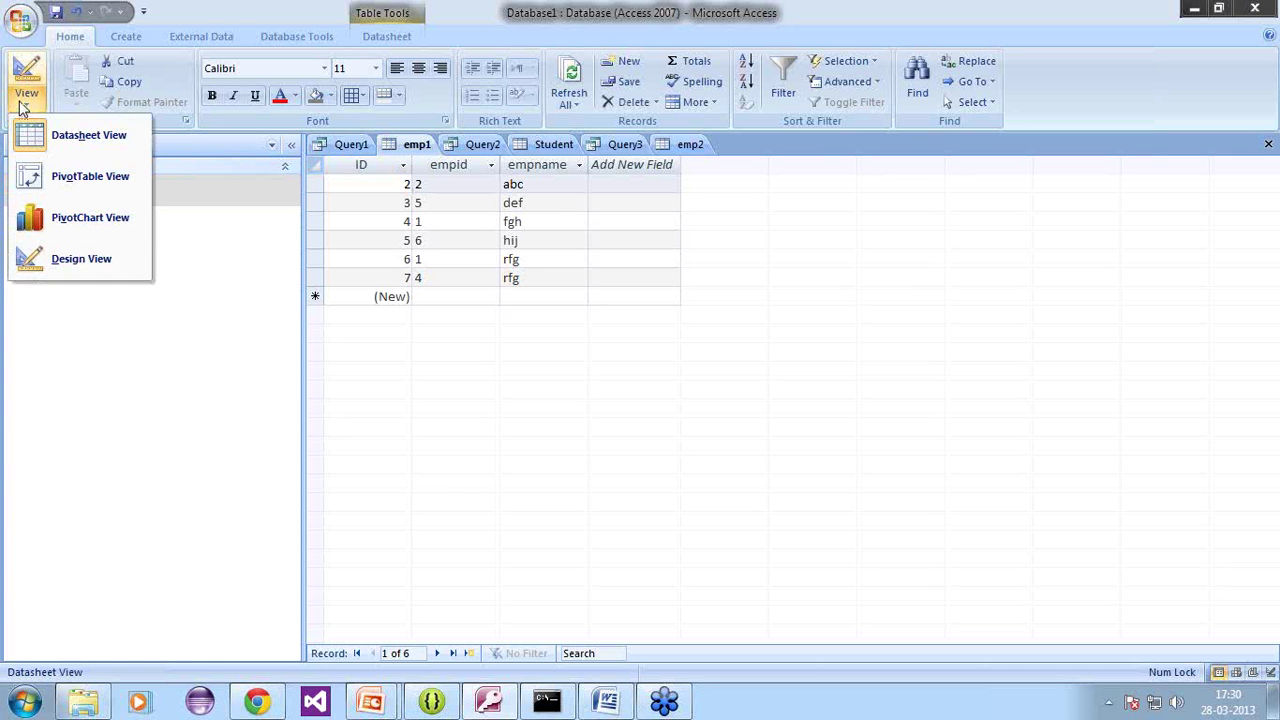
{"action": "left_click", "coordinate": [80, 258]}
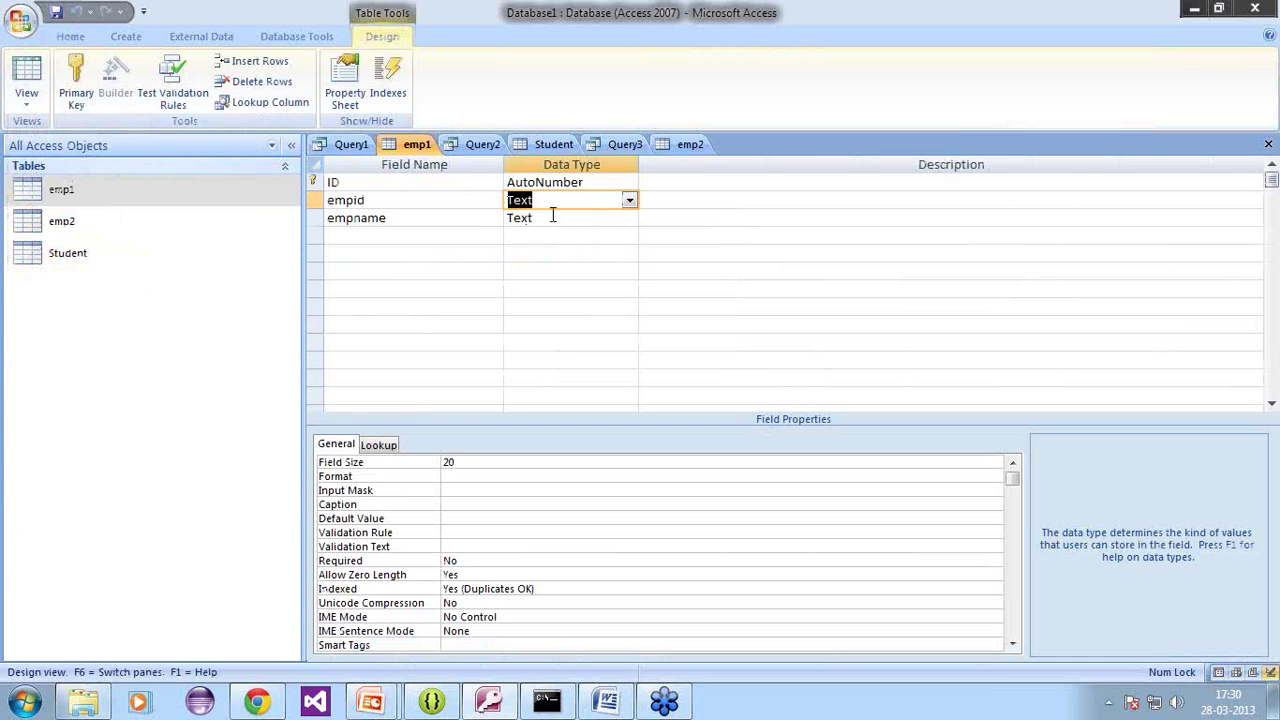
{"action": "left_click", "coordinate": [629, 201]}
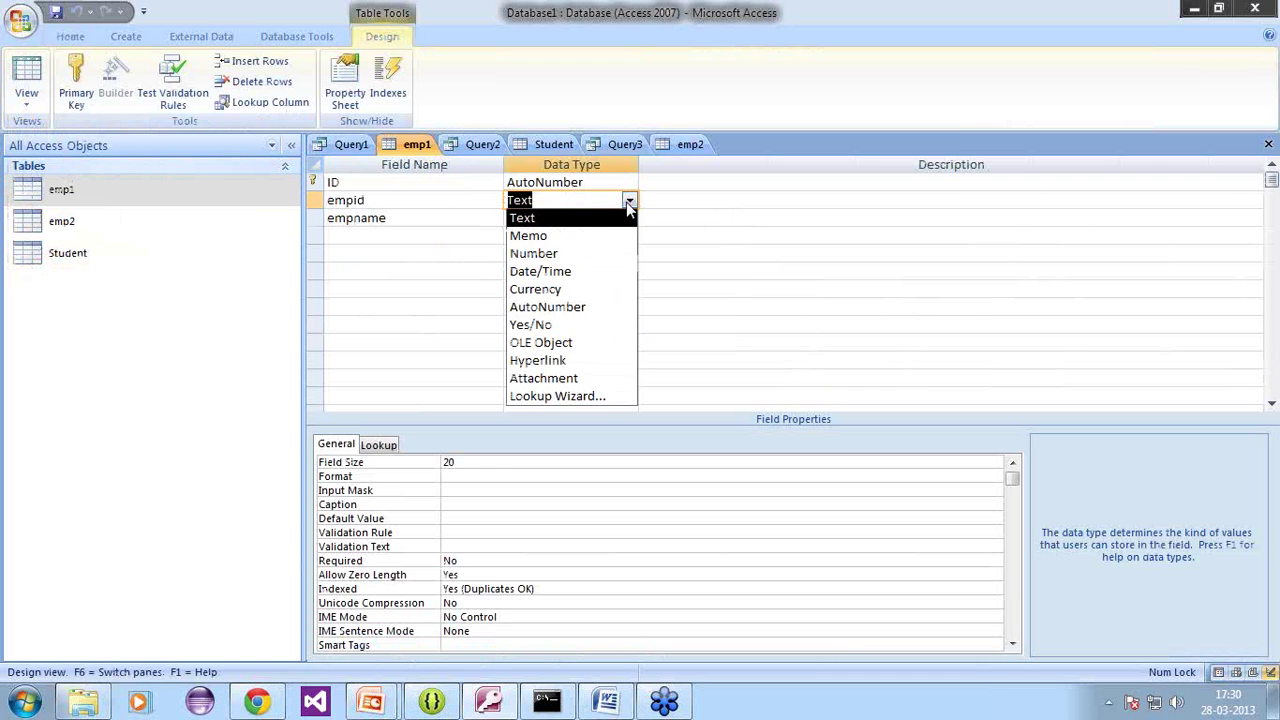
{"action": "left_click", "coordinate": [578, 256]}
{"action": "left_click", "coordinate": [811, 286]}
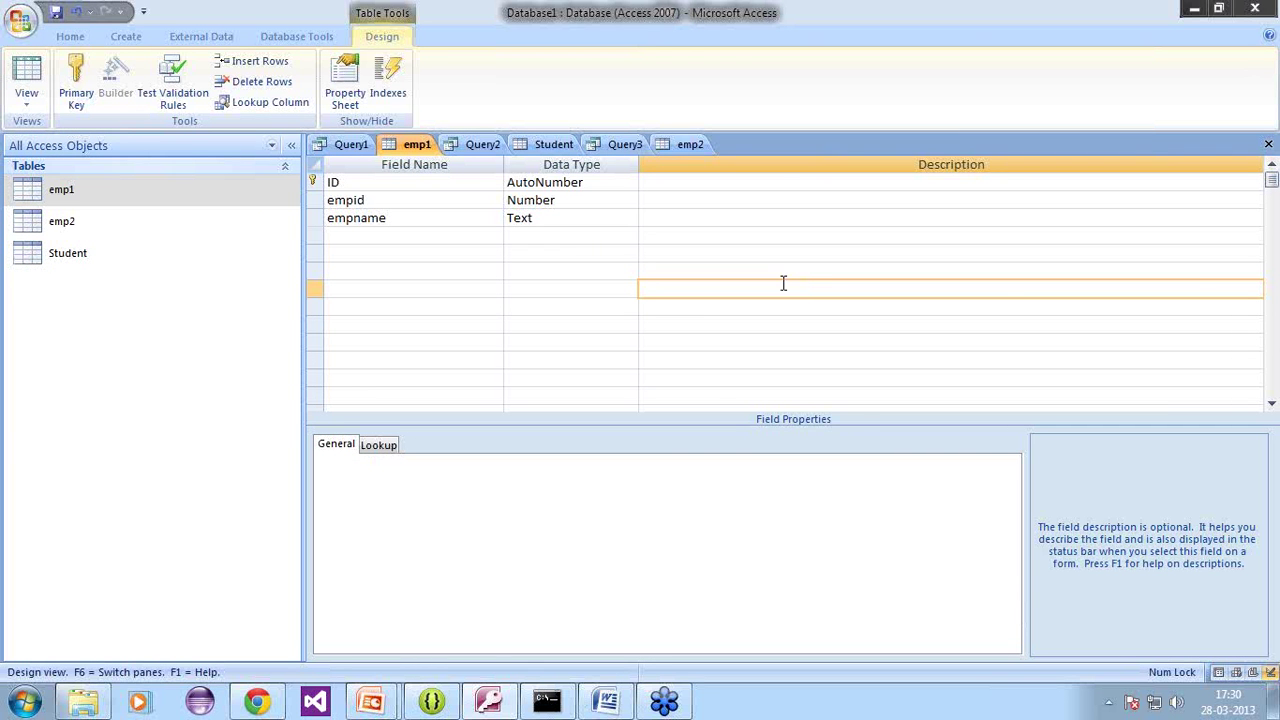
{"action": "key", "text": "ctrl+s"}
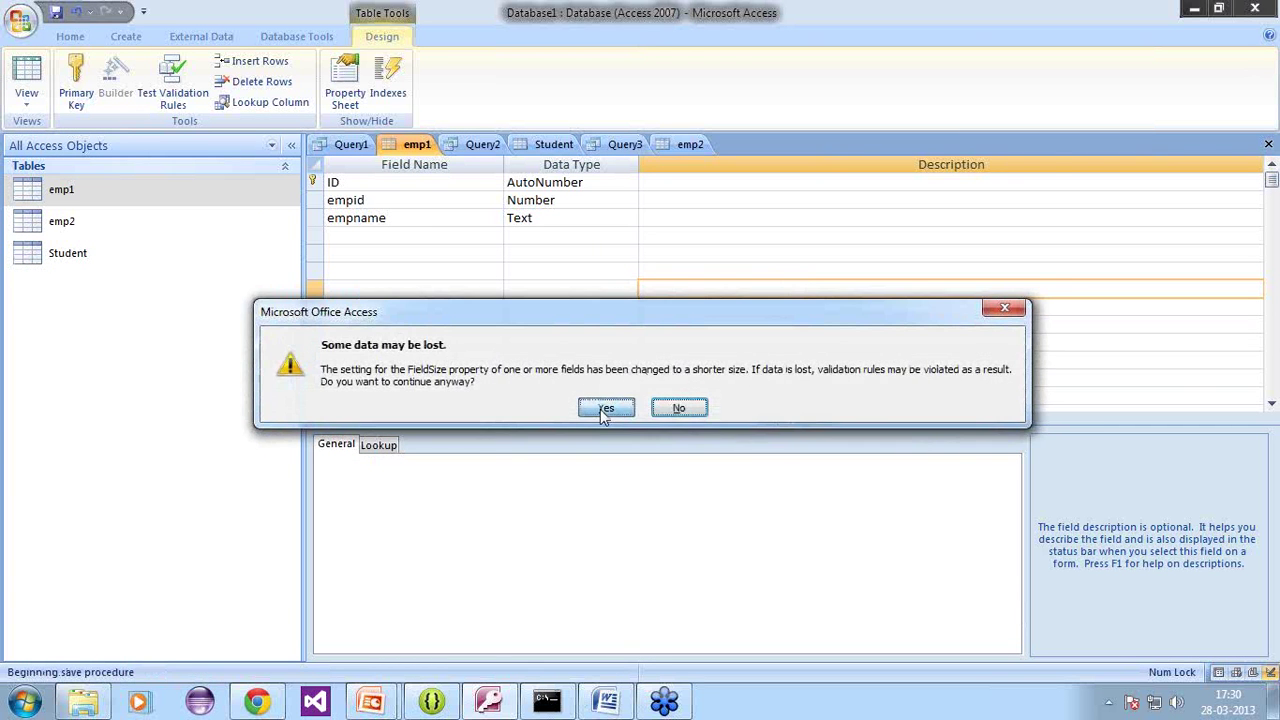
{"action": "left_click", "coordinate": [604, 410]}
Step: Return to Query3 and try to run the right outer join while the emp1 table is still open
{"action": "left_click", "coordinate": [614, 146]}
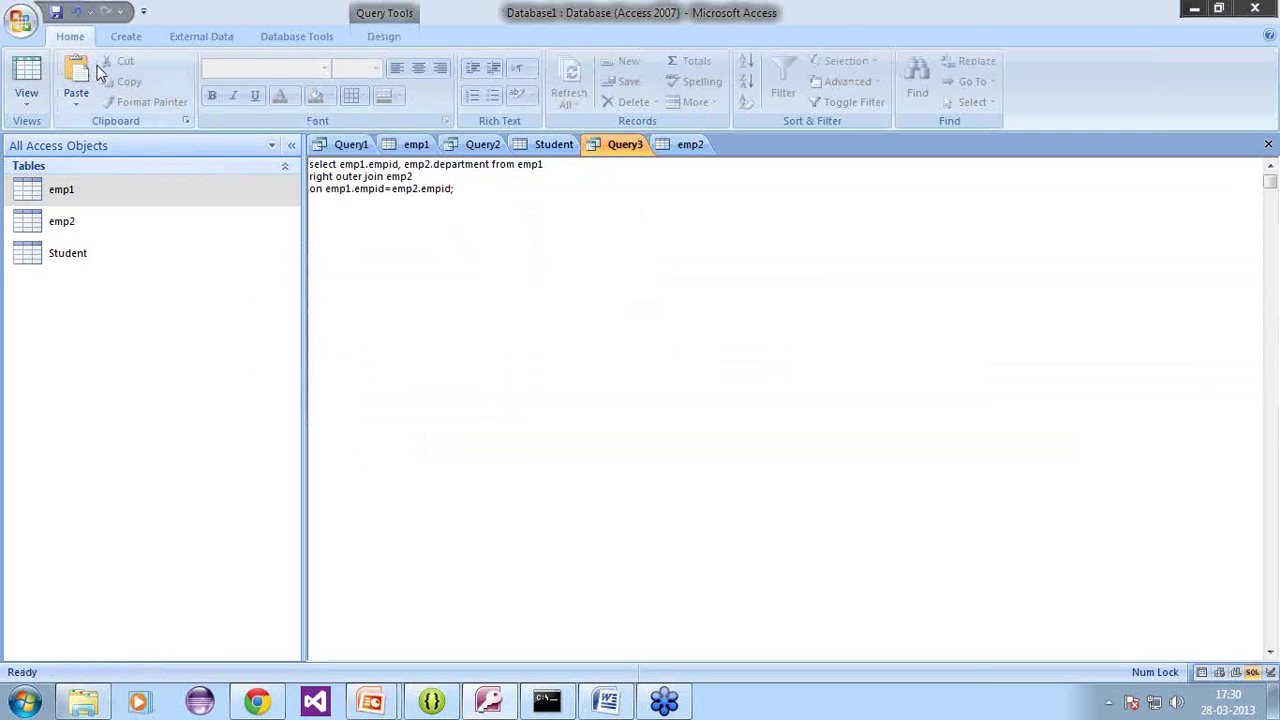
{"action": "left_click", "coordinate": [398, 37]}
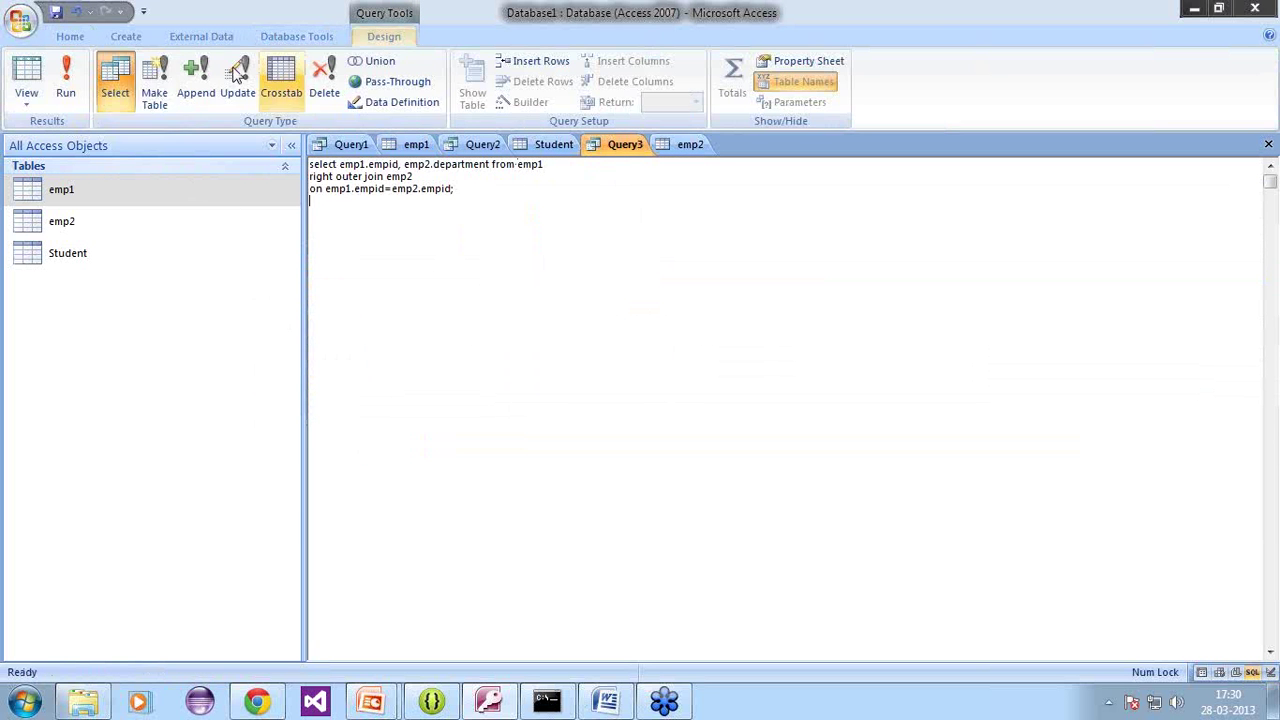
{"action": "left_click", "coordinate": [66, 80]}
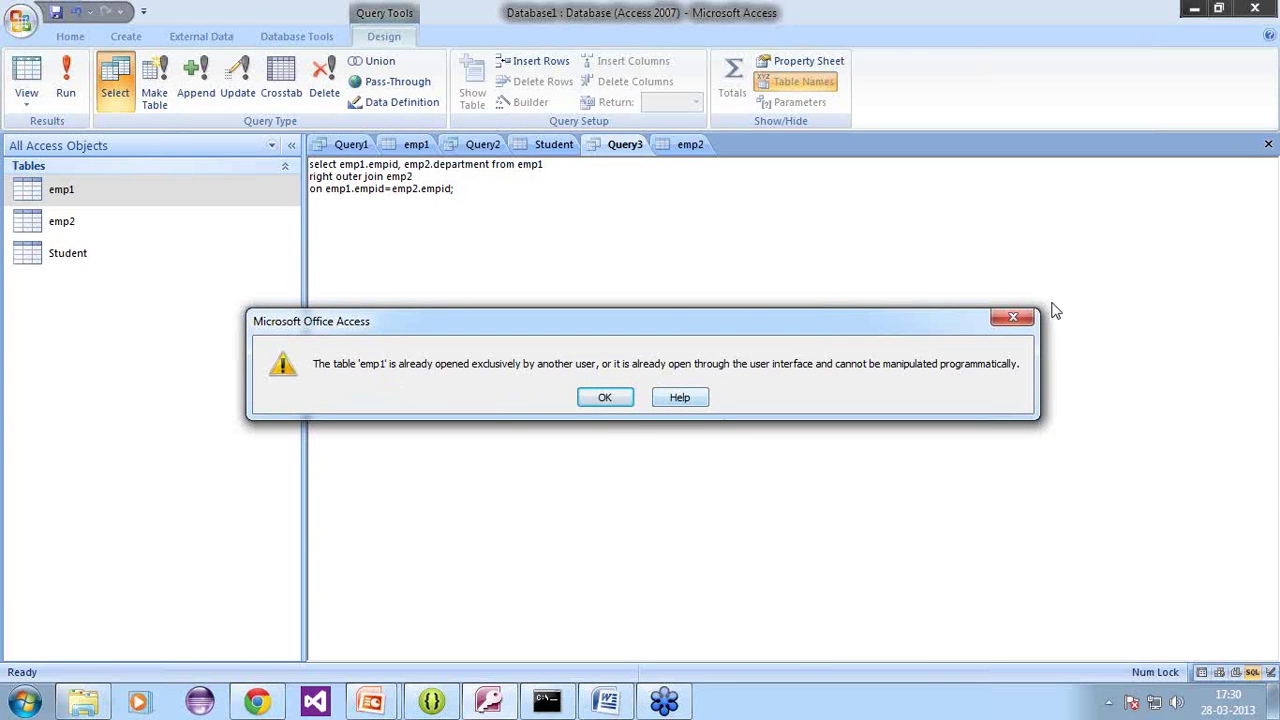
{"action": "left_click", "coordinate": [1013, 318]}
Step: Close the emp1 table that is open in Design view
{"action": "left_click", "coordinate": [418, 145]}
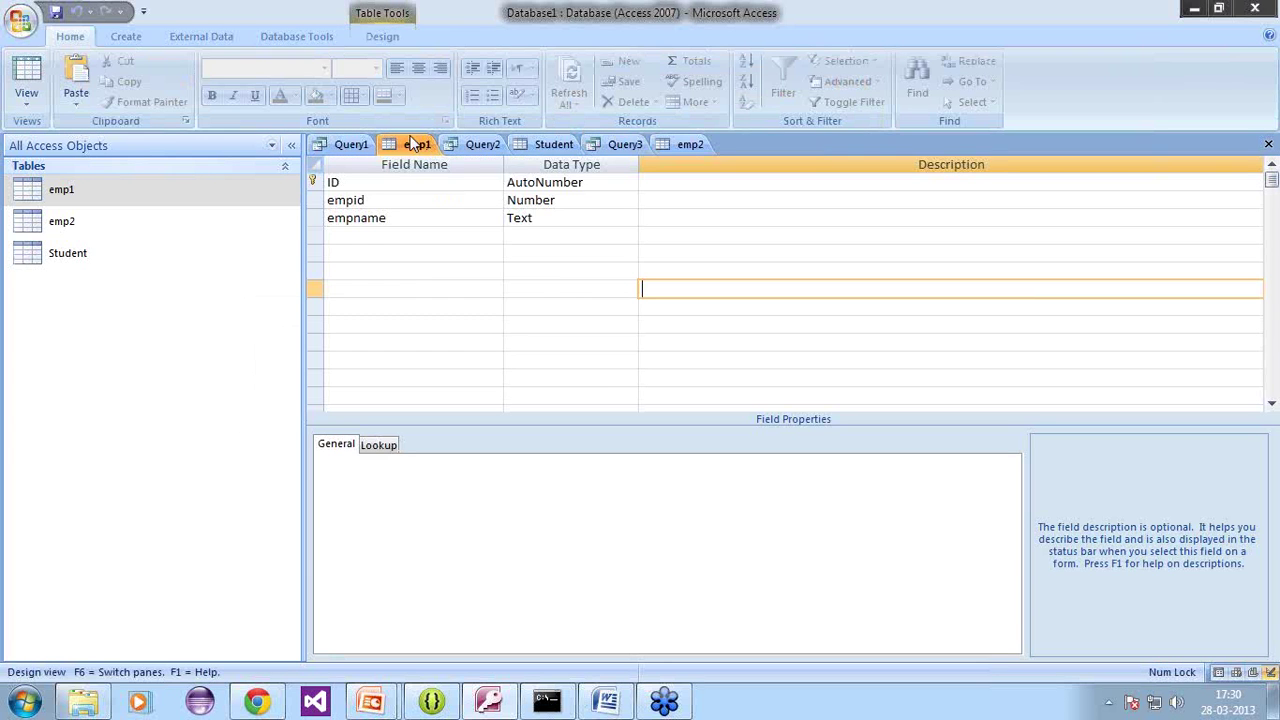
{"action": "right_click", "coordinate": [418, 143]}
{"action": "left_click", "coordinate": [449, 150]}
{"action": "right_click", "coordinate": [418, 145]}
{"action": "left_click", "coordinate": [456, 168]}
Step: Return to Query3 and run the right outer join of emp1 and emp2 on empid
{"action": "left_click", "coordinate": [630, 147]}
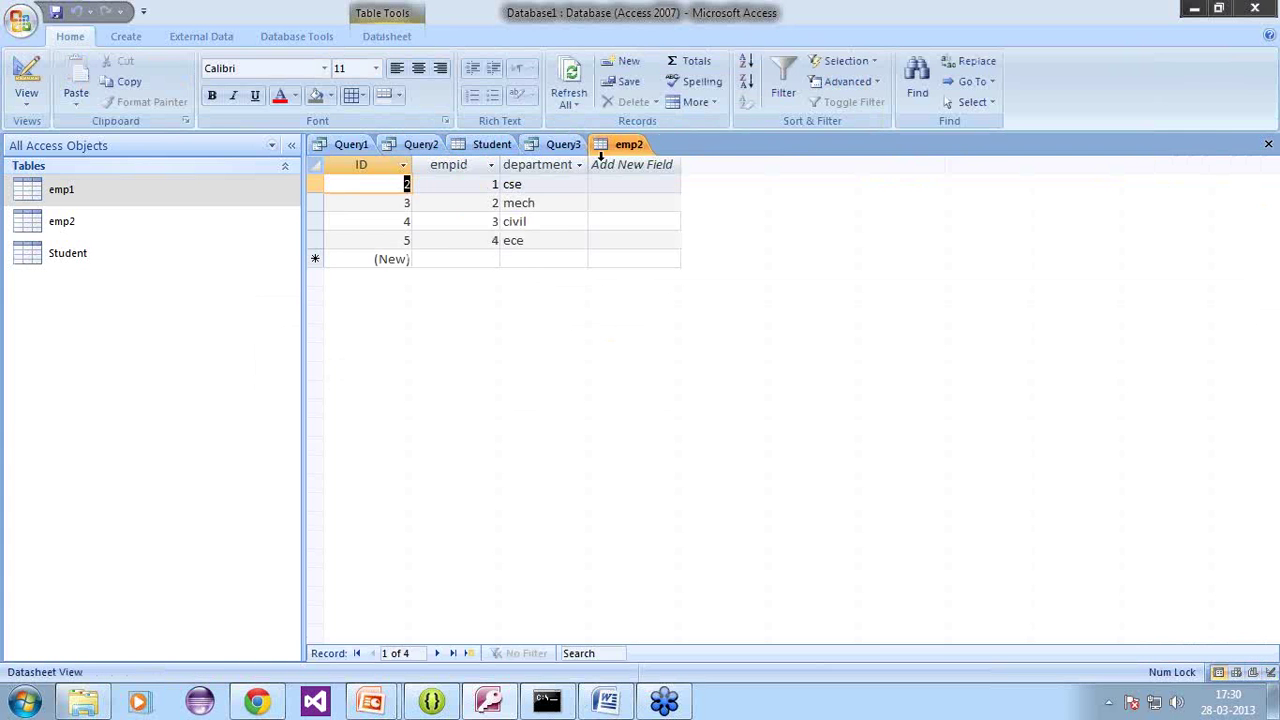
{"action": "left_click", "coordinate": [560, 145]}
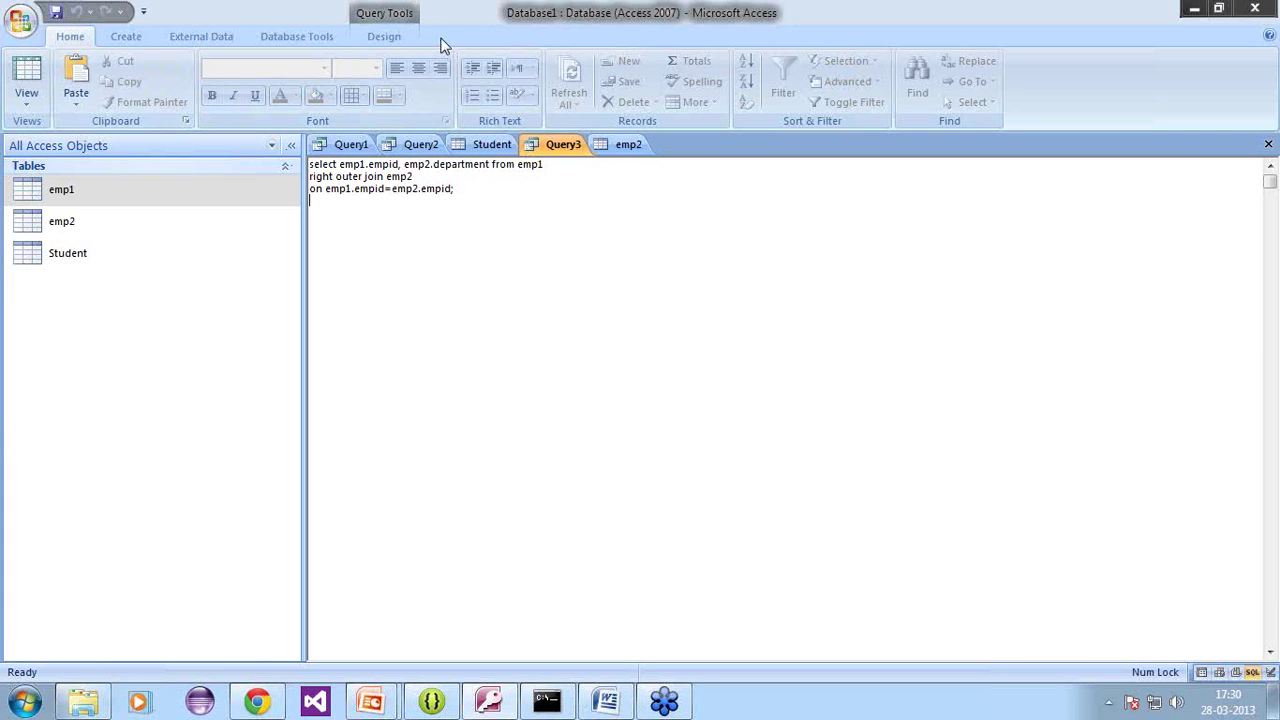
{"action": "left_click", "coordinate": [384, 36]}
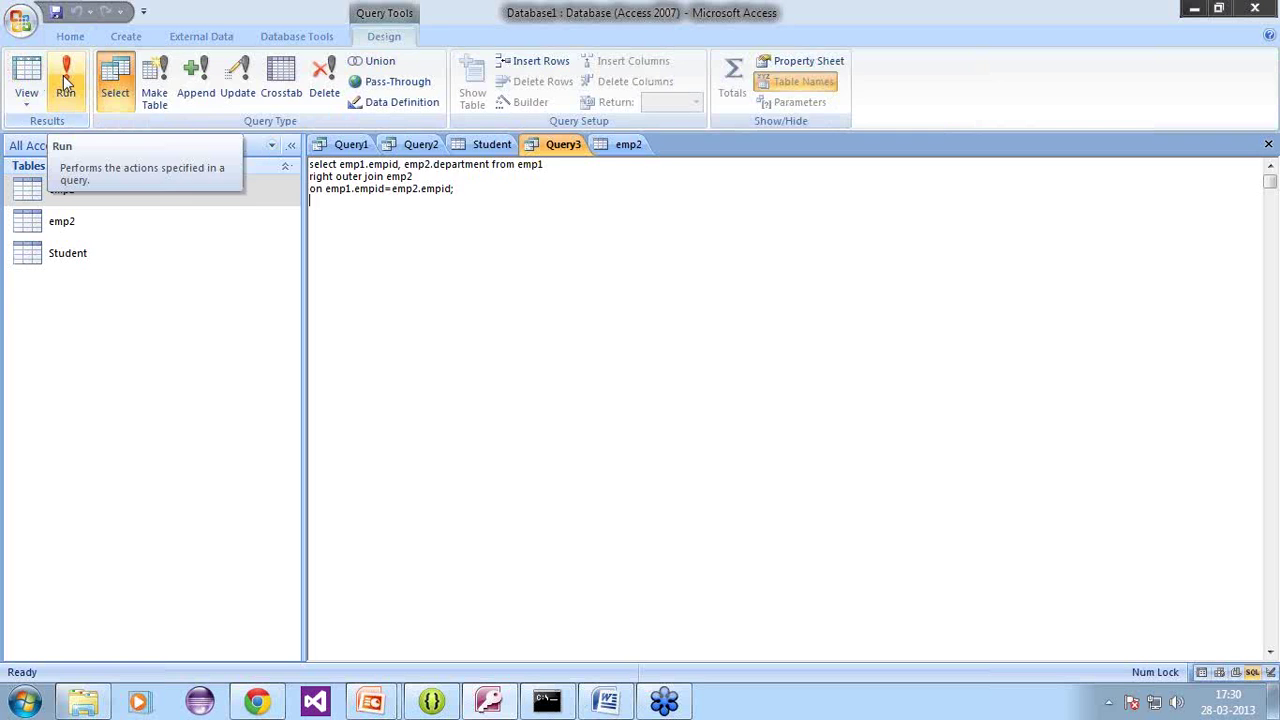
{"action": "left_click", "coordinate": [65, 82]}
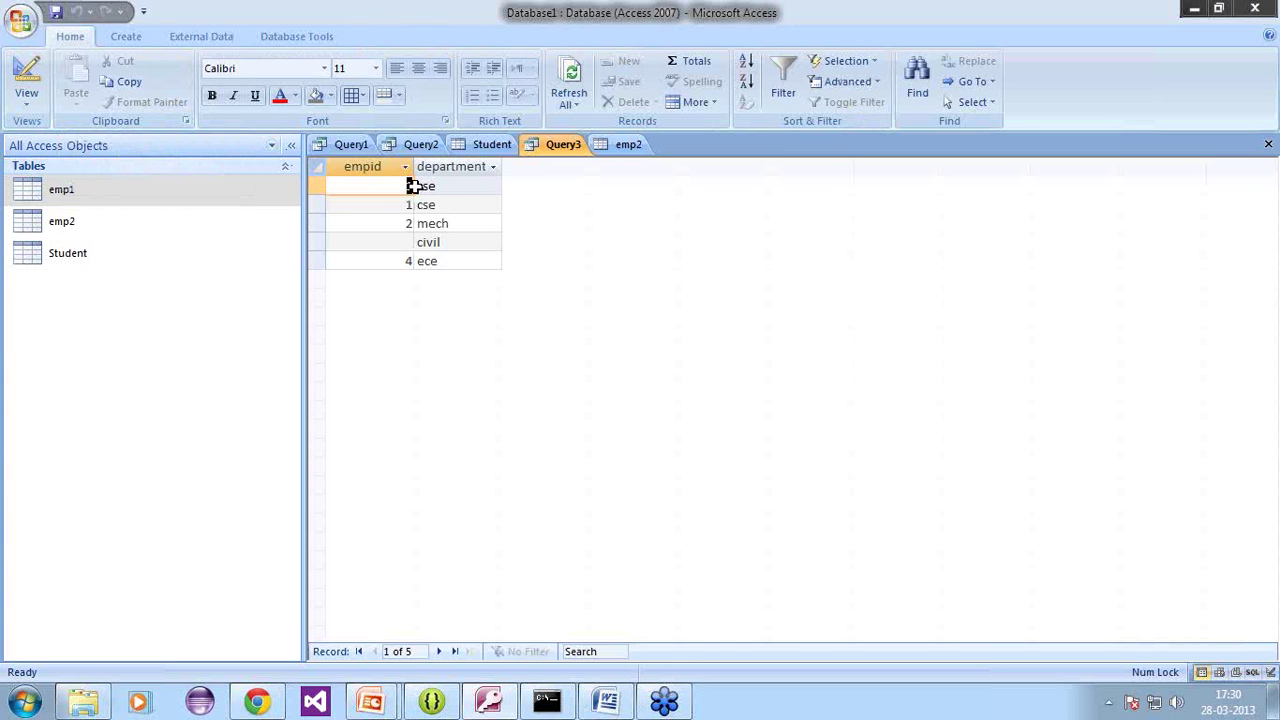
Step: Examine the empid and department values row by row in the right outer join result
{"action": "left_click", "coordinate": [408, 205]}
{"action": "left_click", "coordinate": [406, 224]}
{"action": "left_click", "coordinate": [406, 243]}
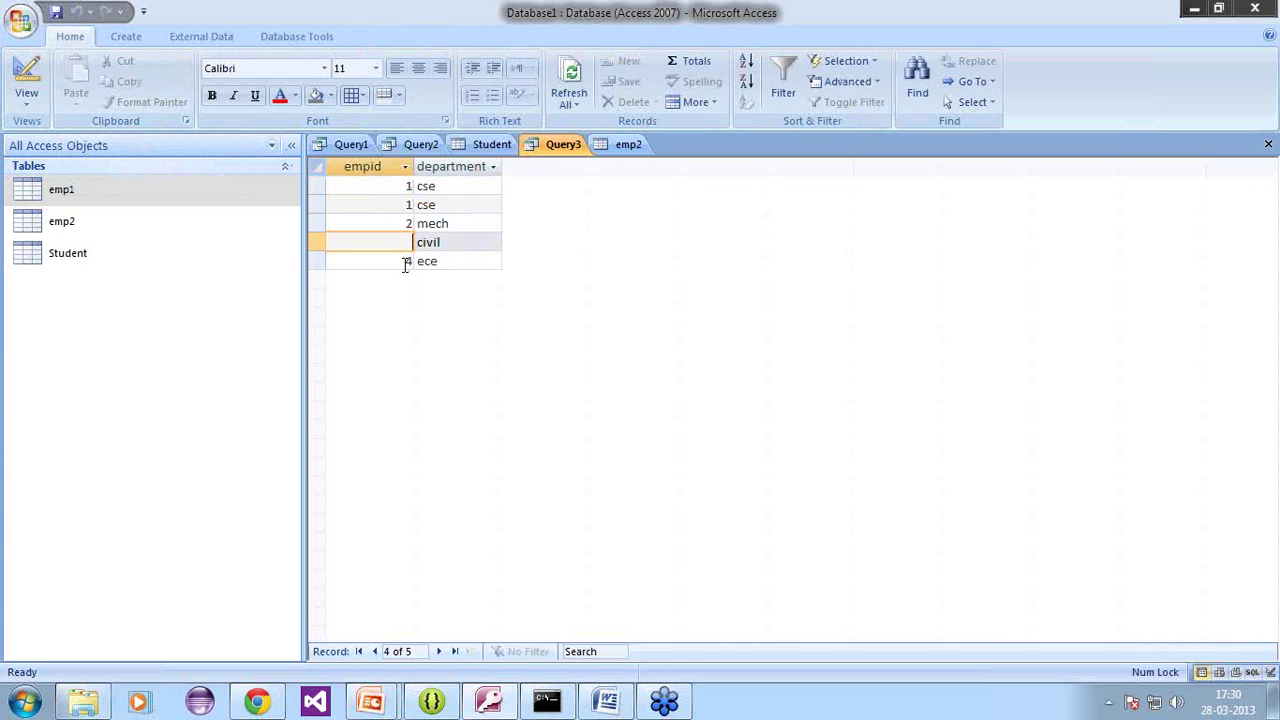
{"action": "left_click", "coordinate": [406, 262]}
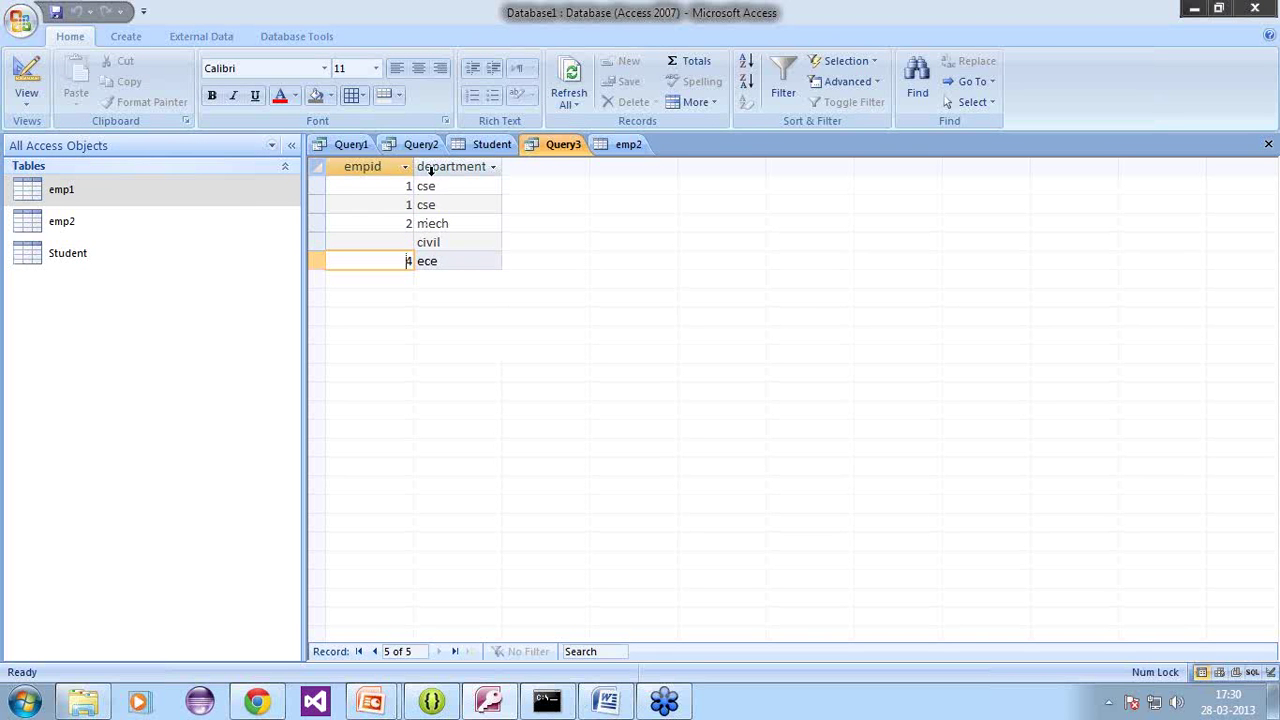
{"action": "left_click", "coordinate": [462, 184]}
{"action": "left_click", "coordinate": [458, 243]}
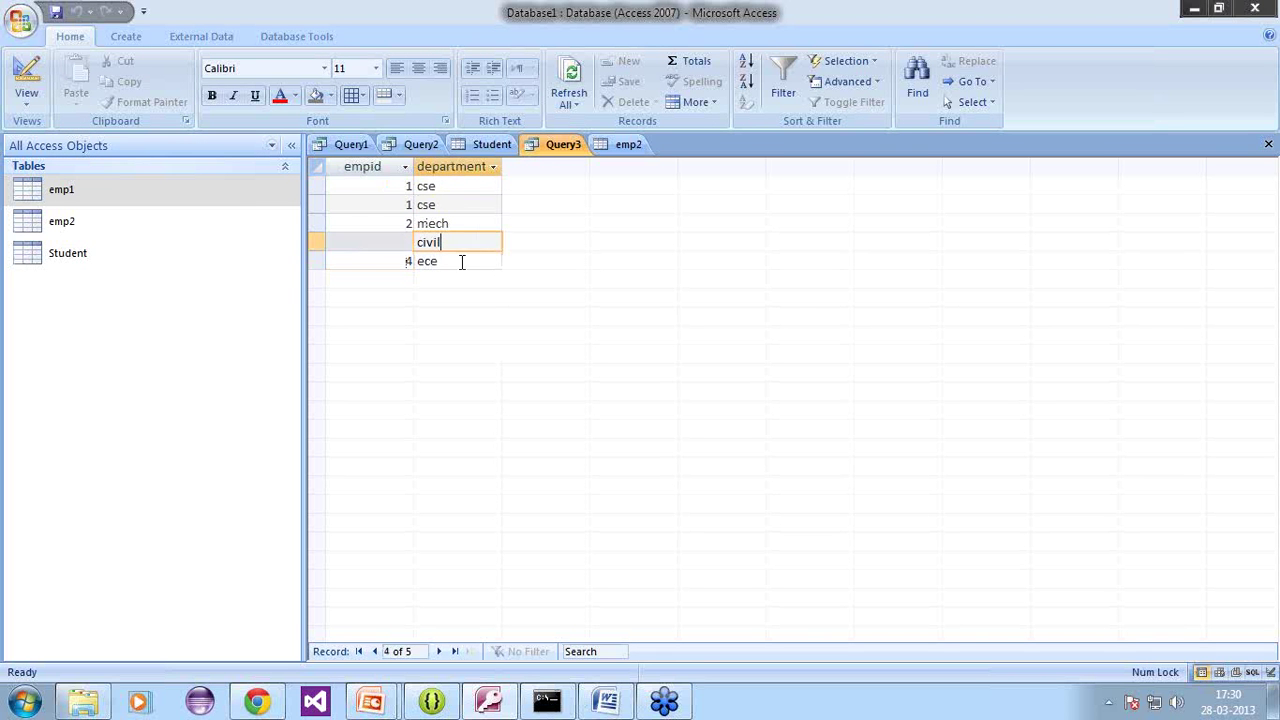
{"action": "left_click", "coordinate": [462, 262]}
{"action": "left_click", "coordinate": [440, 188]}
{"action": "left_click", "coordinate": [403, 186]}
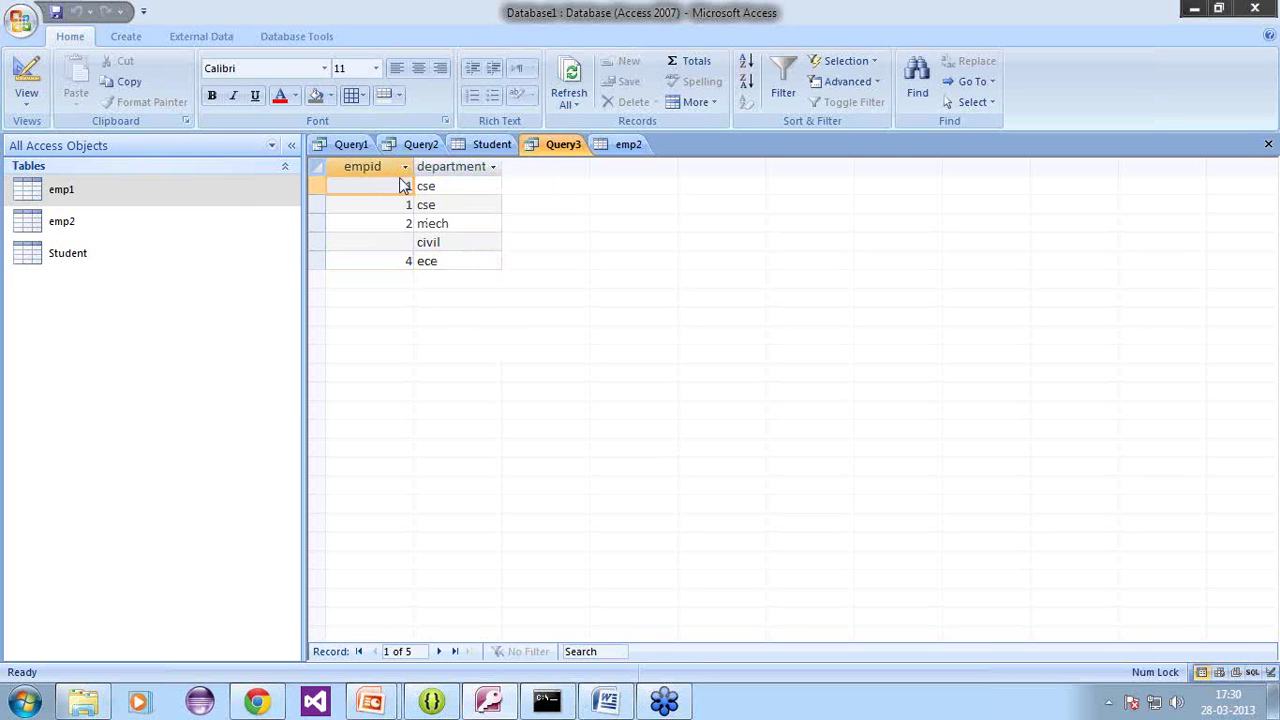
{"action": "left_click", "coordinate": [462, 186]}
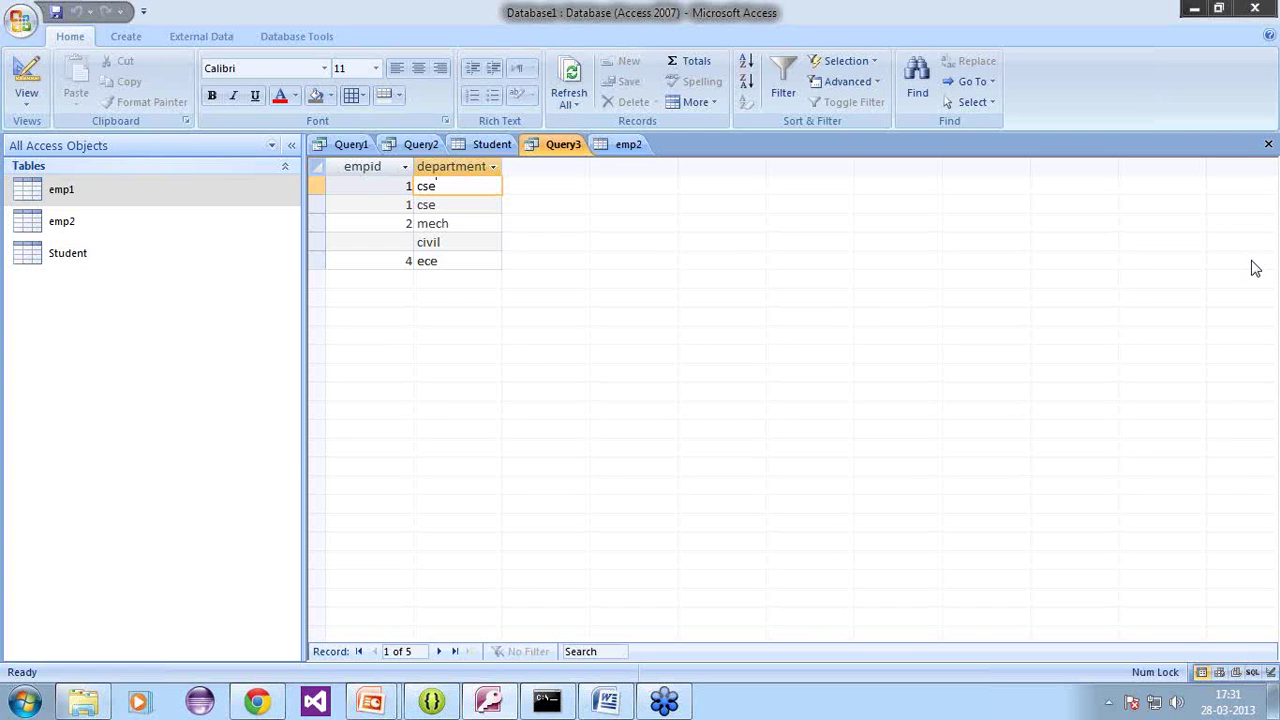
Step: Switch from Access to the running PowerPoint slide show
{"action": "key", "text": "alt+Tab"}
{"action": "key", "text": "alt+Tab"}
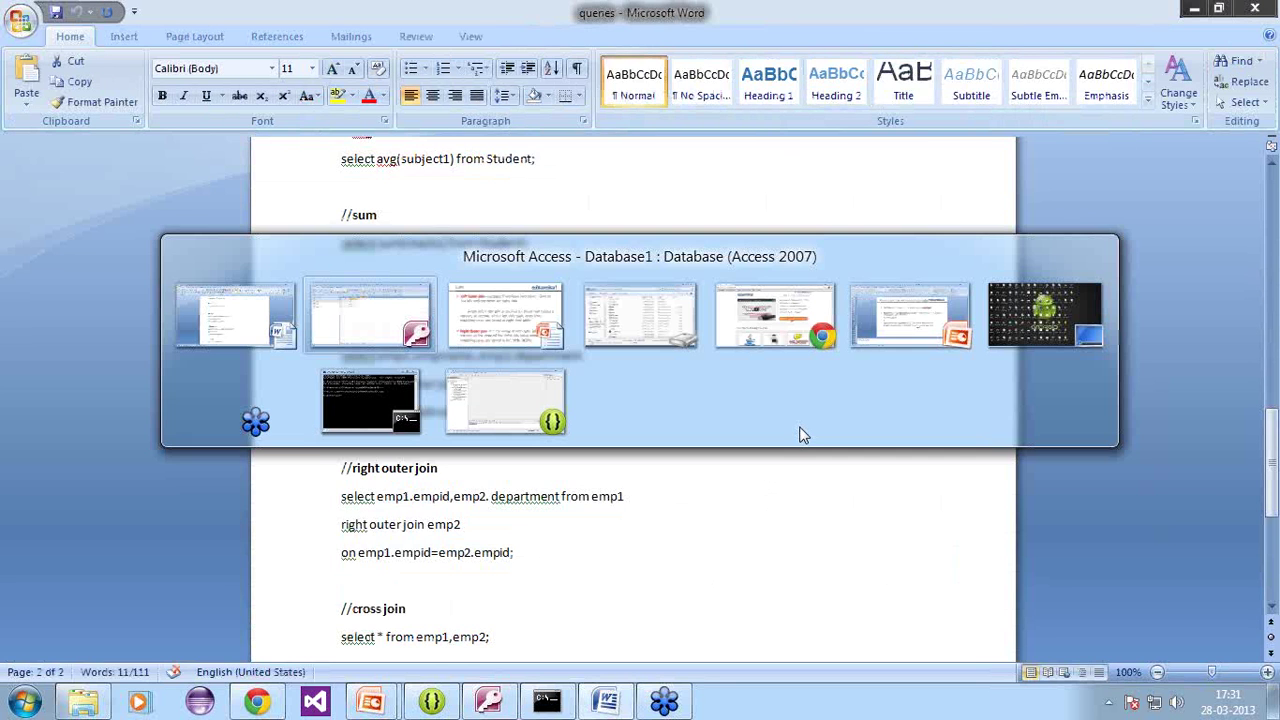
{"action": "key", "text": "alt+Tab"}
{"action": "left_click", "coordinate": [876, 494]}
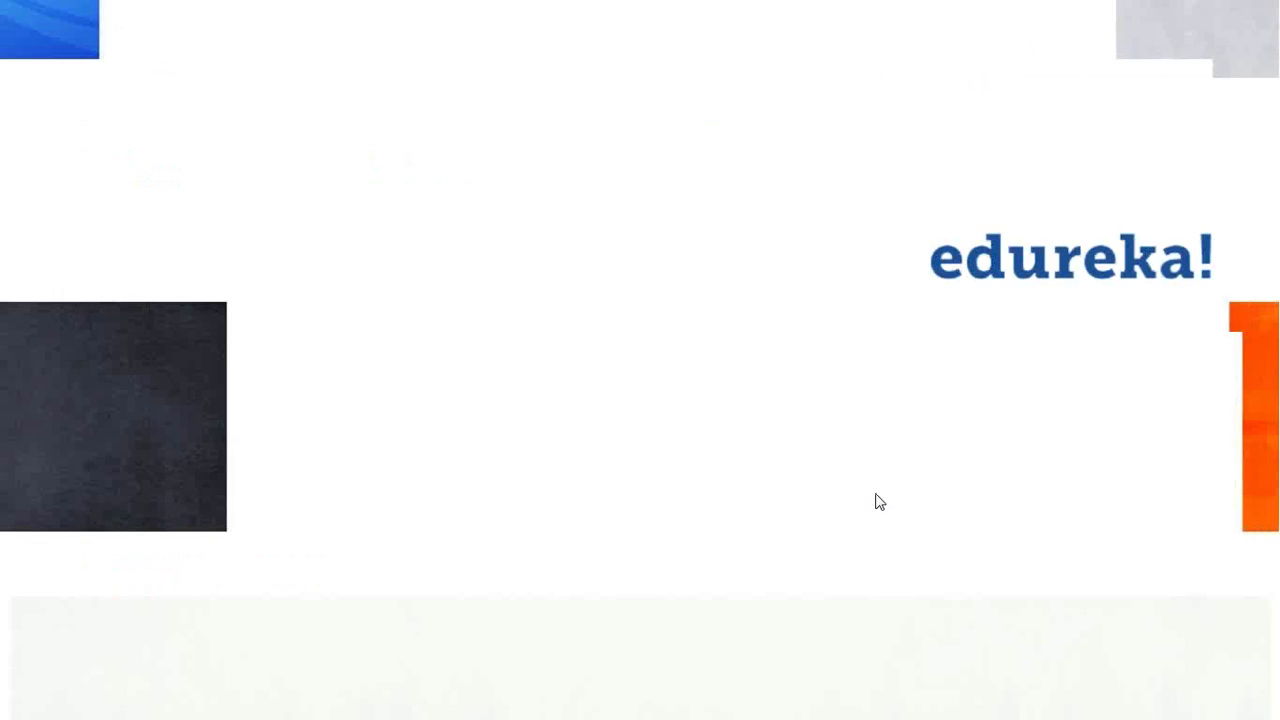
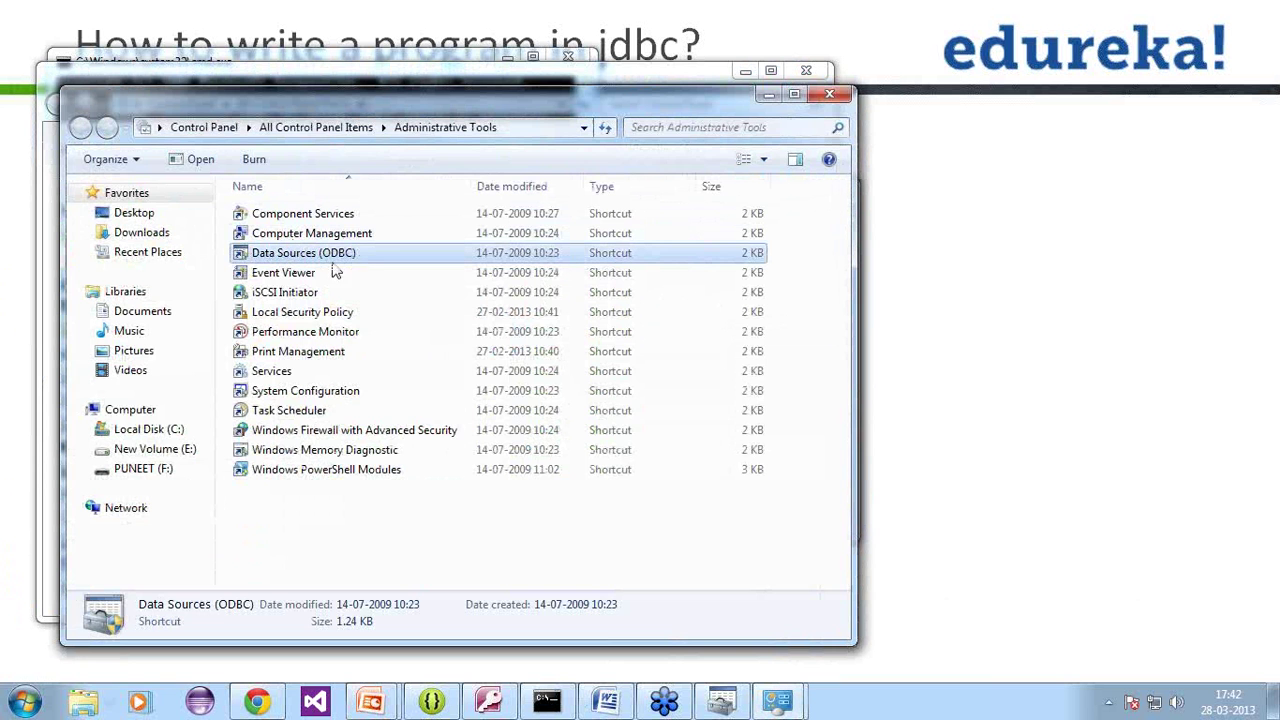
Step: Close the Administrative Tools window and the window behind it, and select dsn among the system data sources in the ODBC Data Source Administrator
{"action": "left_click", "coordinate": [829, 93]}
{"action": "left_click", "coordinate": [806, 70]}
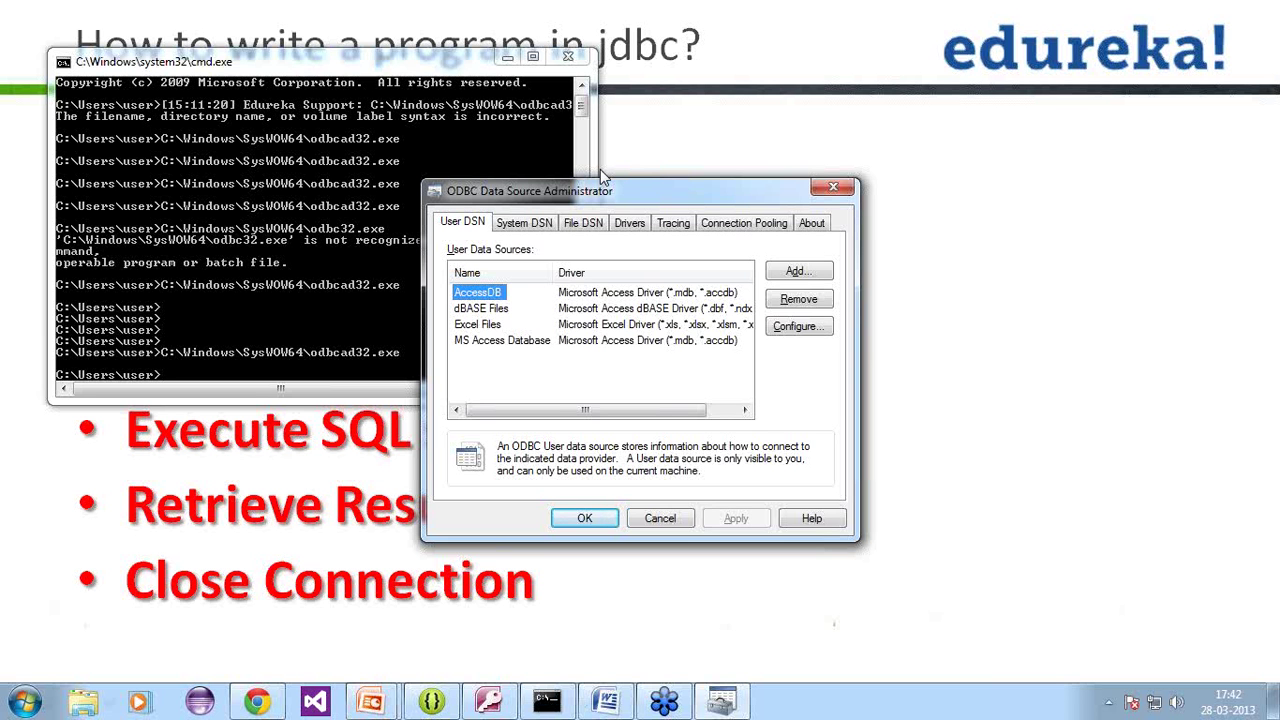
{"action": "left_click", "coordinate": [538, 226]}
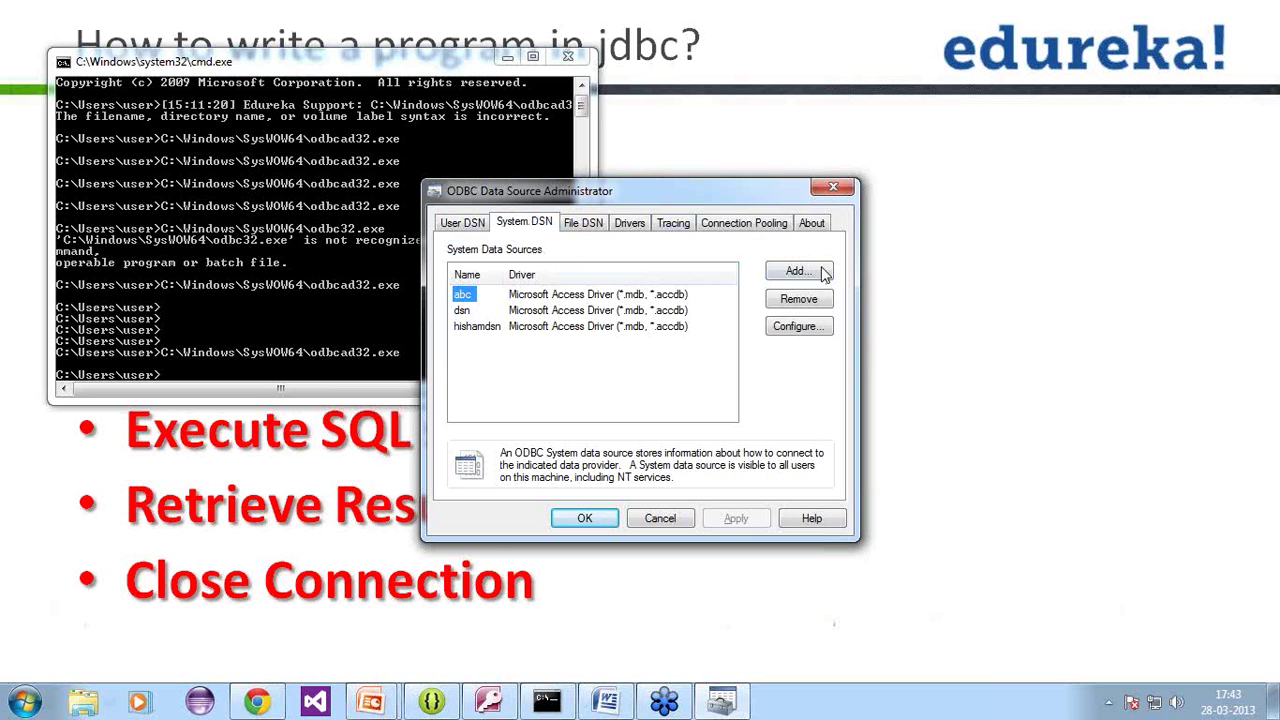
{"action": "left_click", "coordinate": [461, 311]}
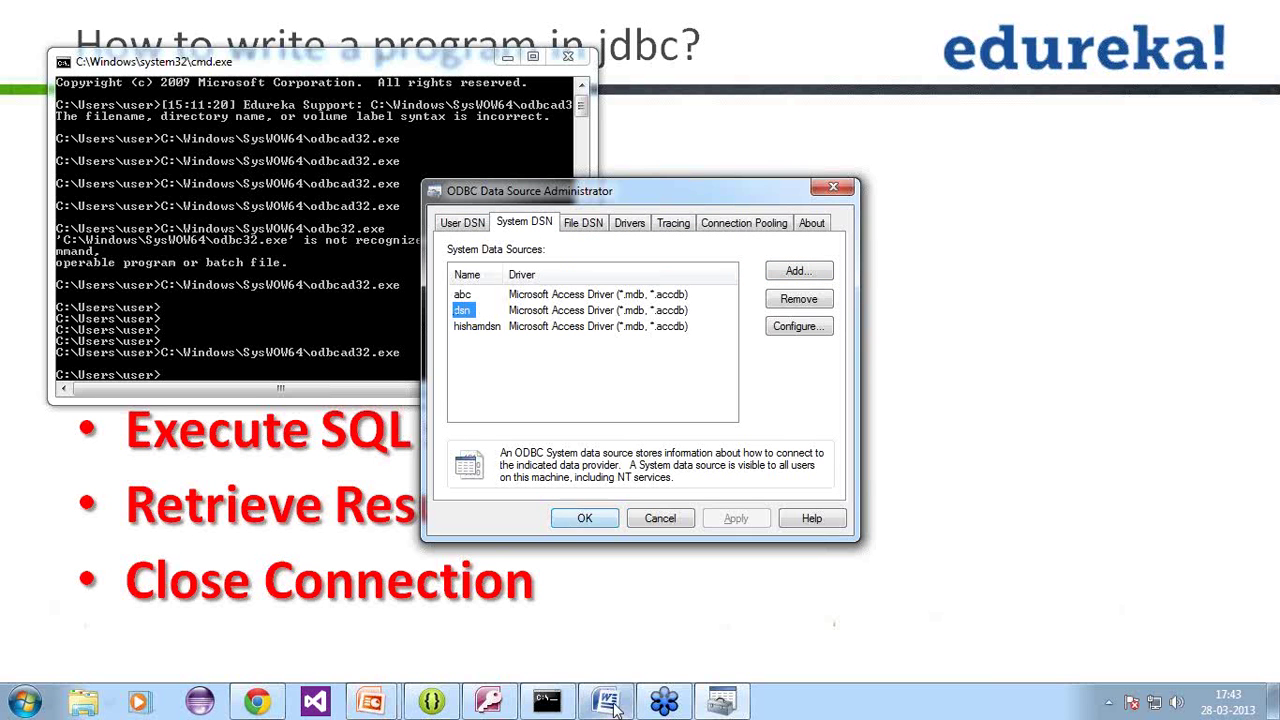
{"action": "left_click", "coordinate": [794, 270]}
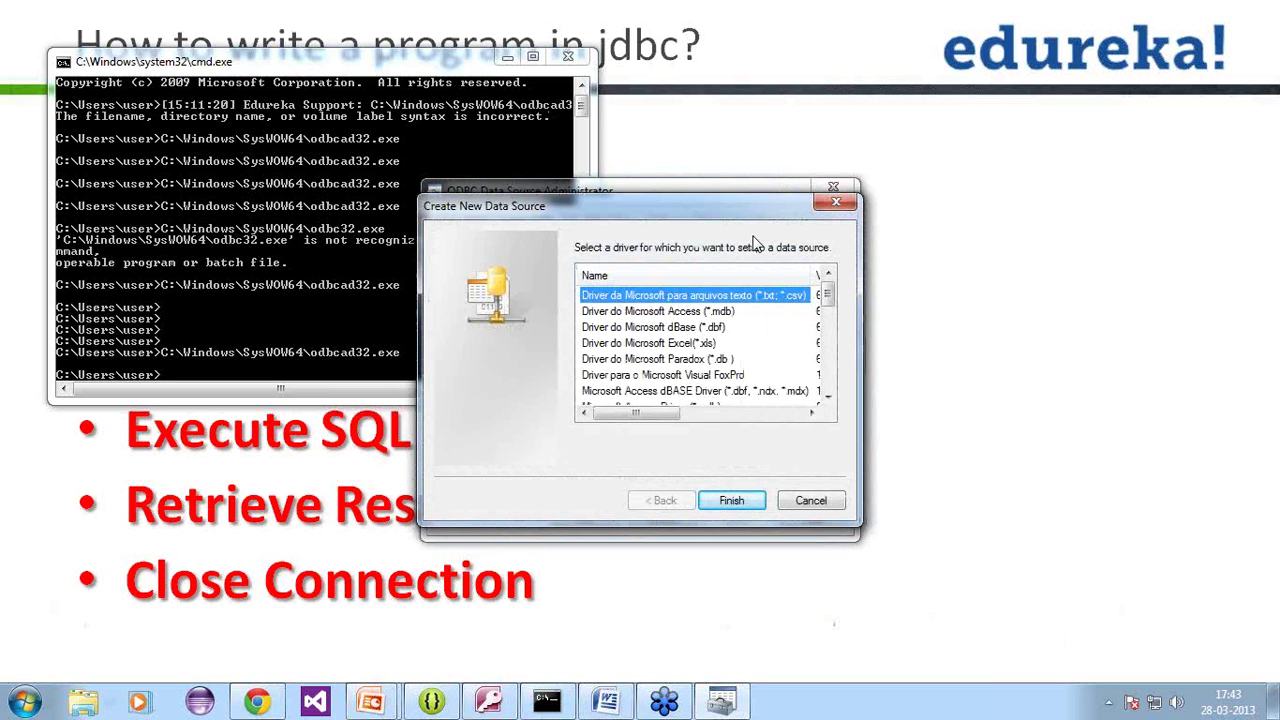
{"action": "left_click", "coordinate": [828, 398]}
{"action": "left_click", "coordinate": [828, 398]}
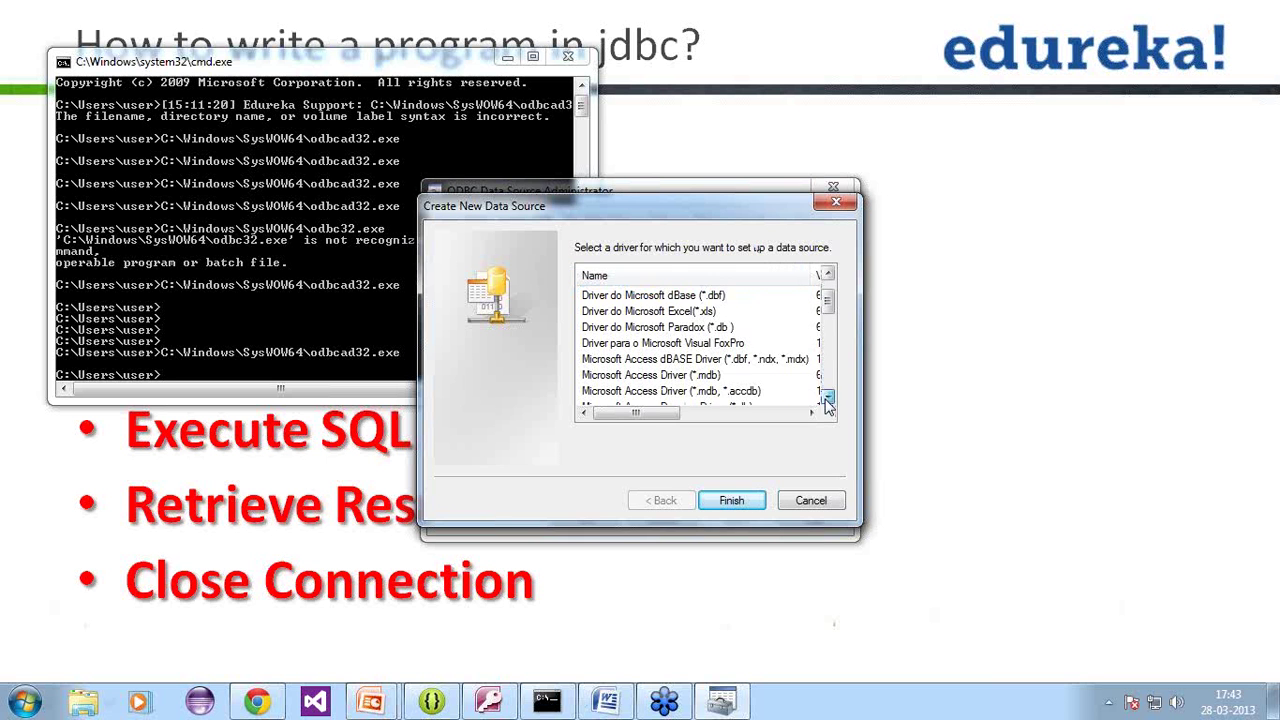
{"action": "left_click", "coordinate": [828, 398]}
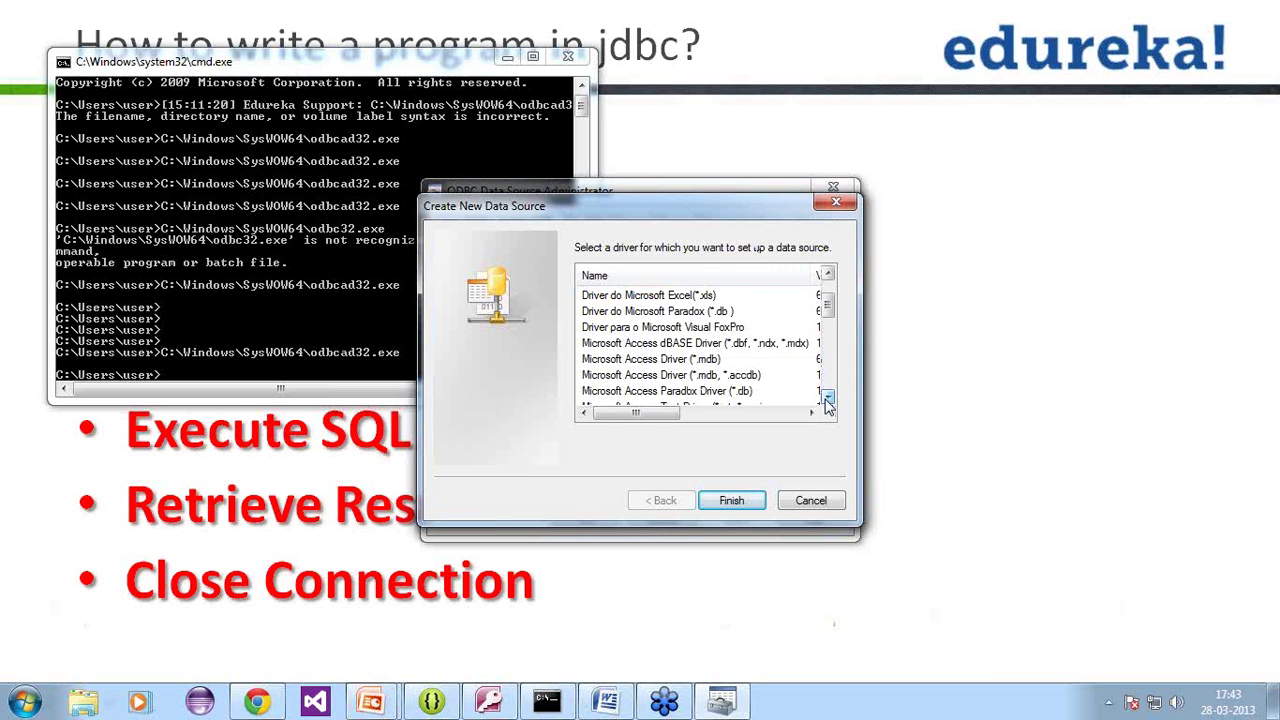
{"action": "left_click", "coordinate": [680, 360]}
{"action": "left_click", "coordinate": [686, 377]}
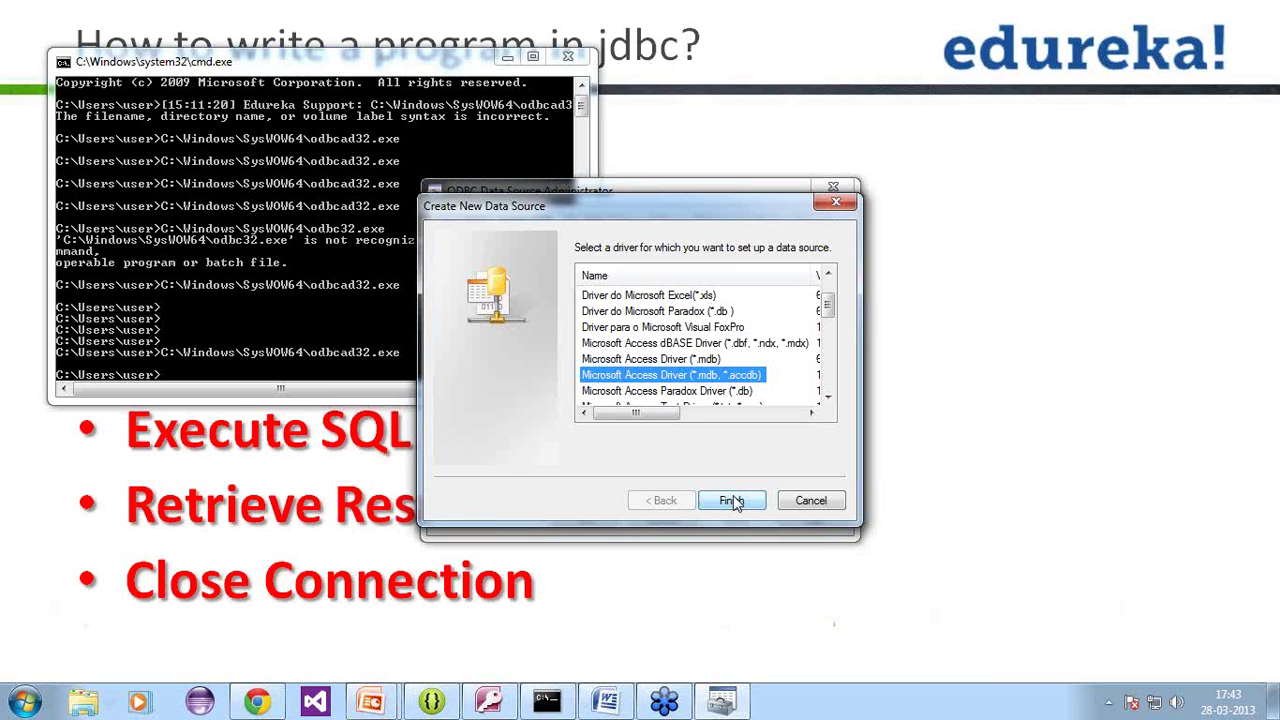
{"action": "left_click", "coordinate": [810, 500]}
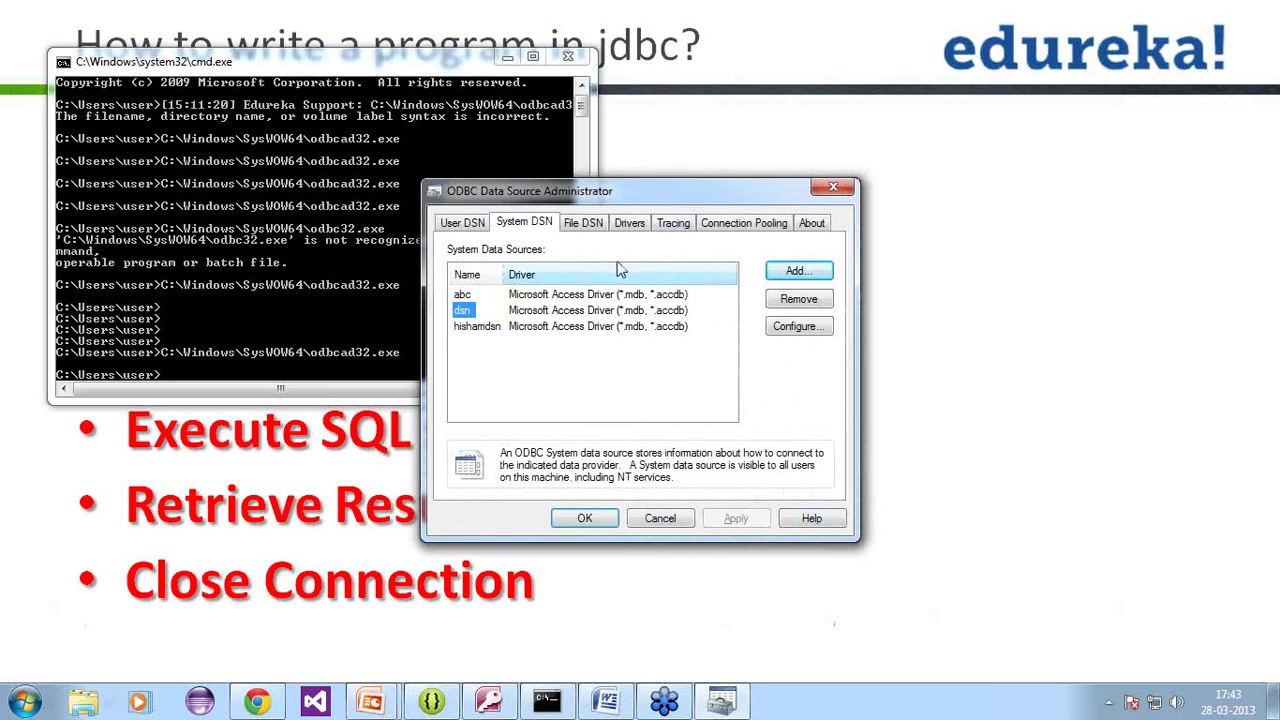
{"action": "left_click", "coordinate": [793, 274]}
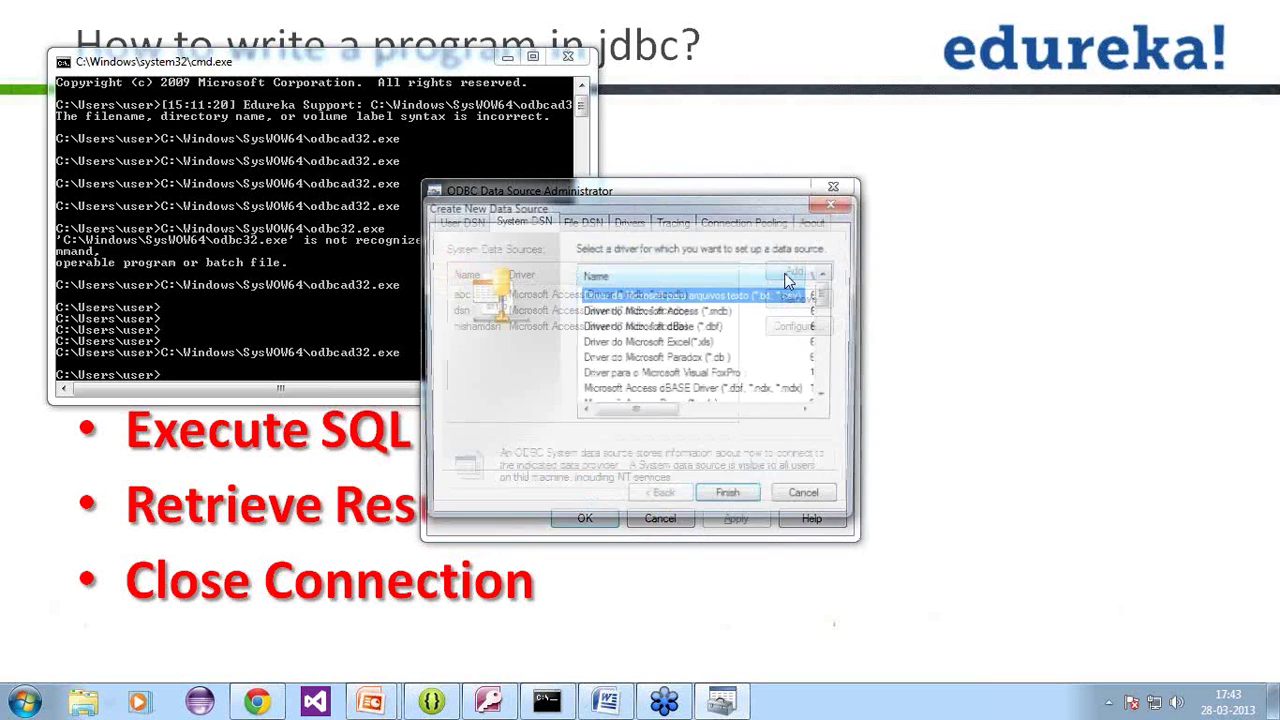
{"action": "left_click", "coordinate": [828, 398]}
{"action": "left_click", "coordinate": [828, 398]}
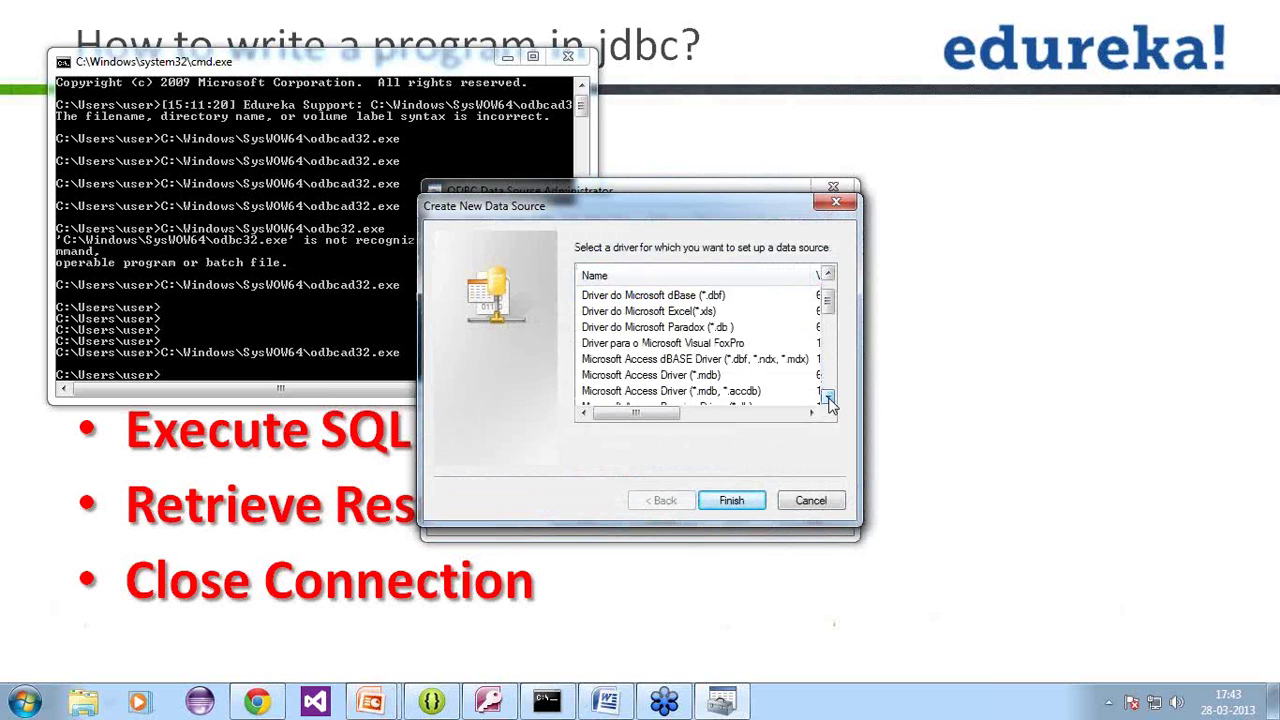
{"action": "left_click", "coordinate": [828, 398]}
{"action": "left_click", "coordinate": [603, 376]}
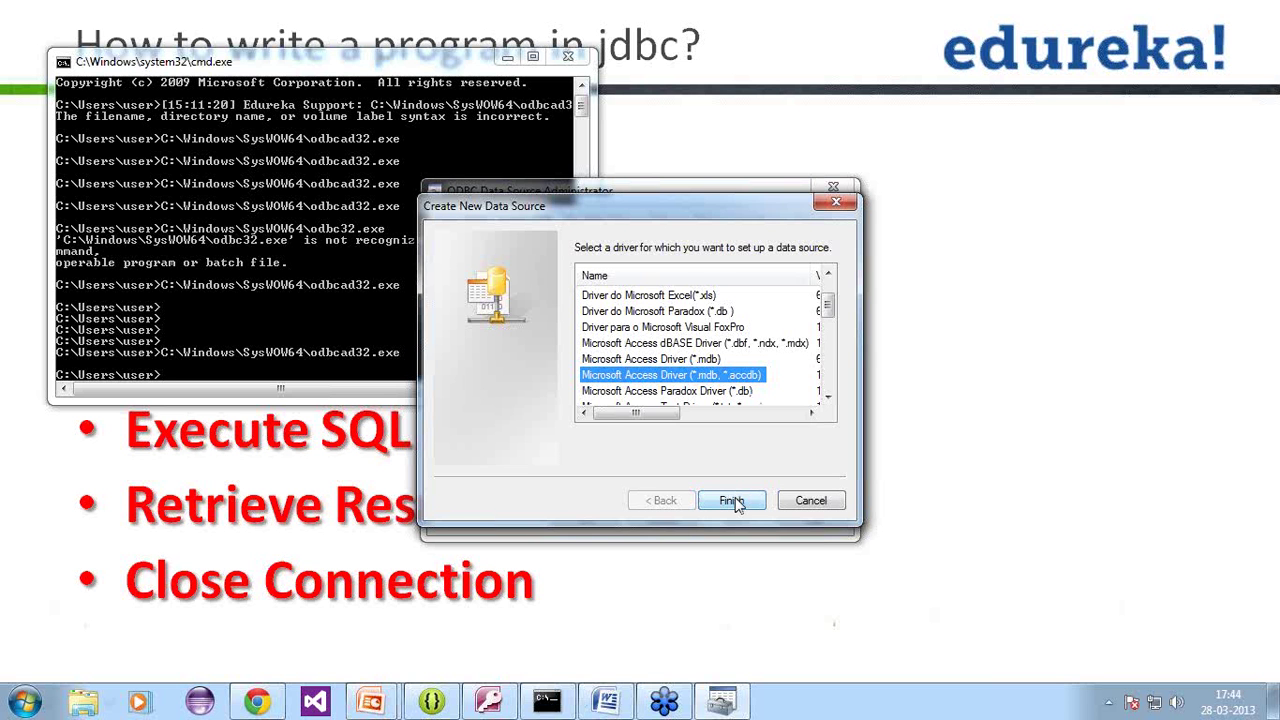
{"action": "scroll", "coordinate": [737, 505], "scroll_direction": "up", "scroll_amount": 1}
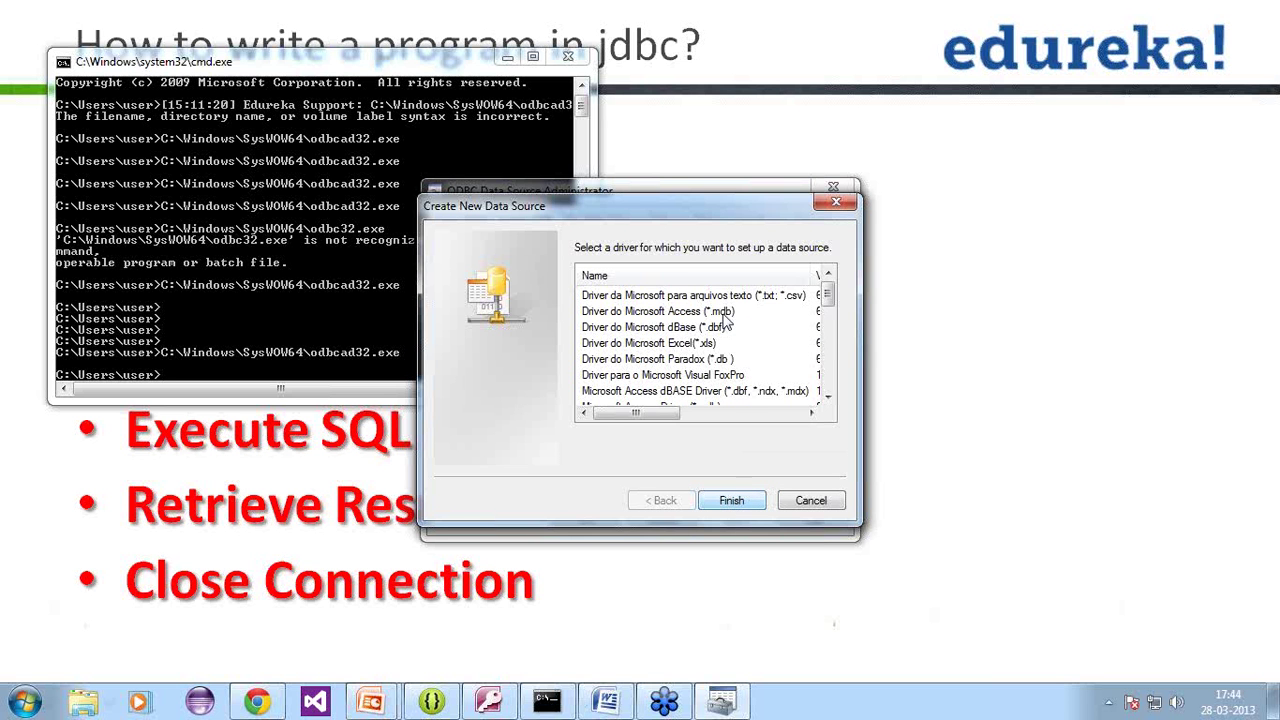
{"action": "scroll", "coordinate": [737, 505], "scroll_direction": "down", "scroll_amount": 4}
{"action": "scroll", "coordinate": [737, 505], "scroll_direction": "up", "scroll_amount": 2}
{"action": "left_click", "coordinate": [734, 501]}
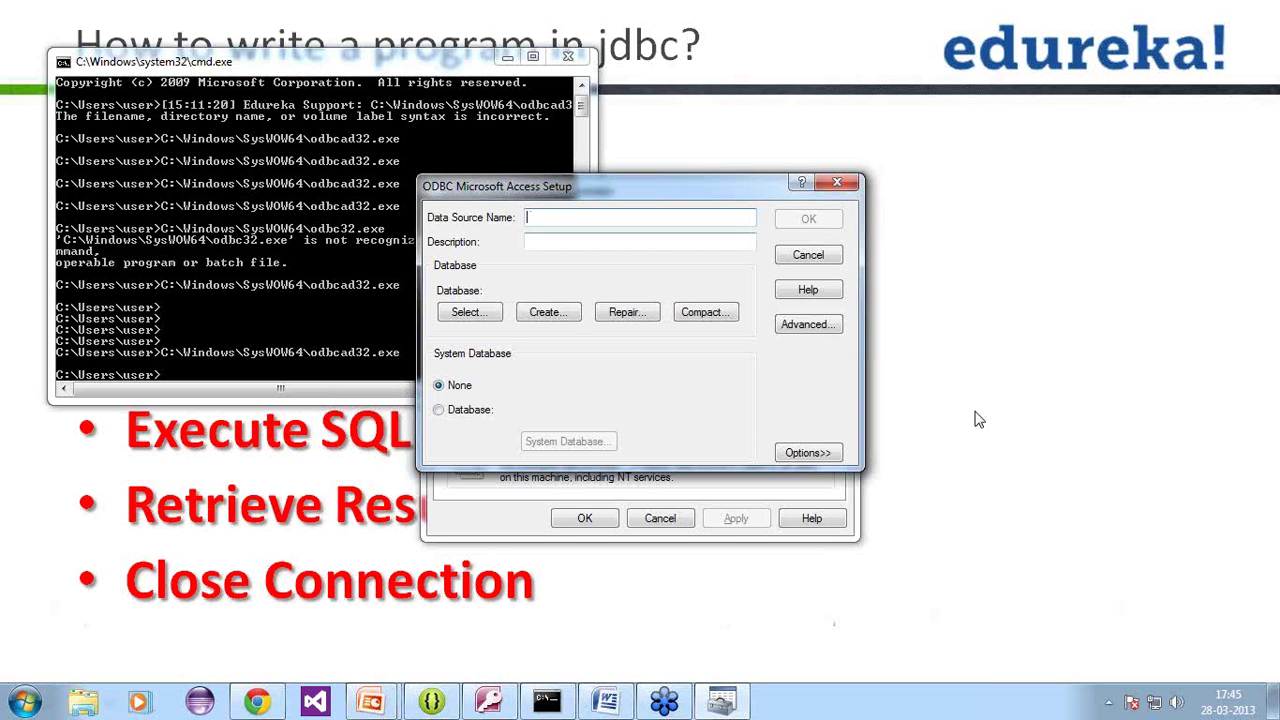
{"action": "left_click", "coordinate": [790, 255]}
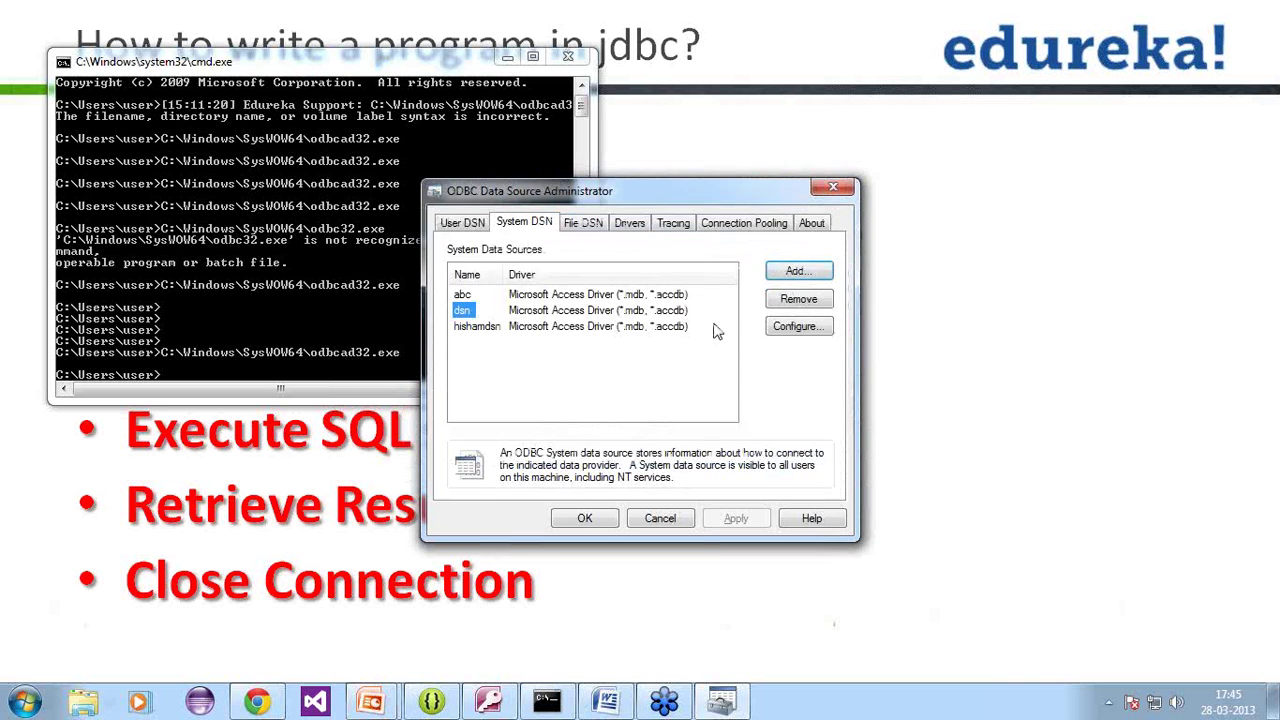
{"action": "left_click", "coordinate": [799, 271]}
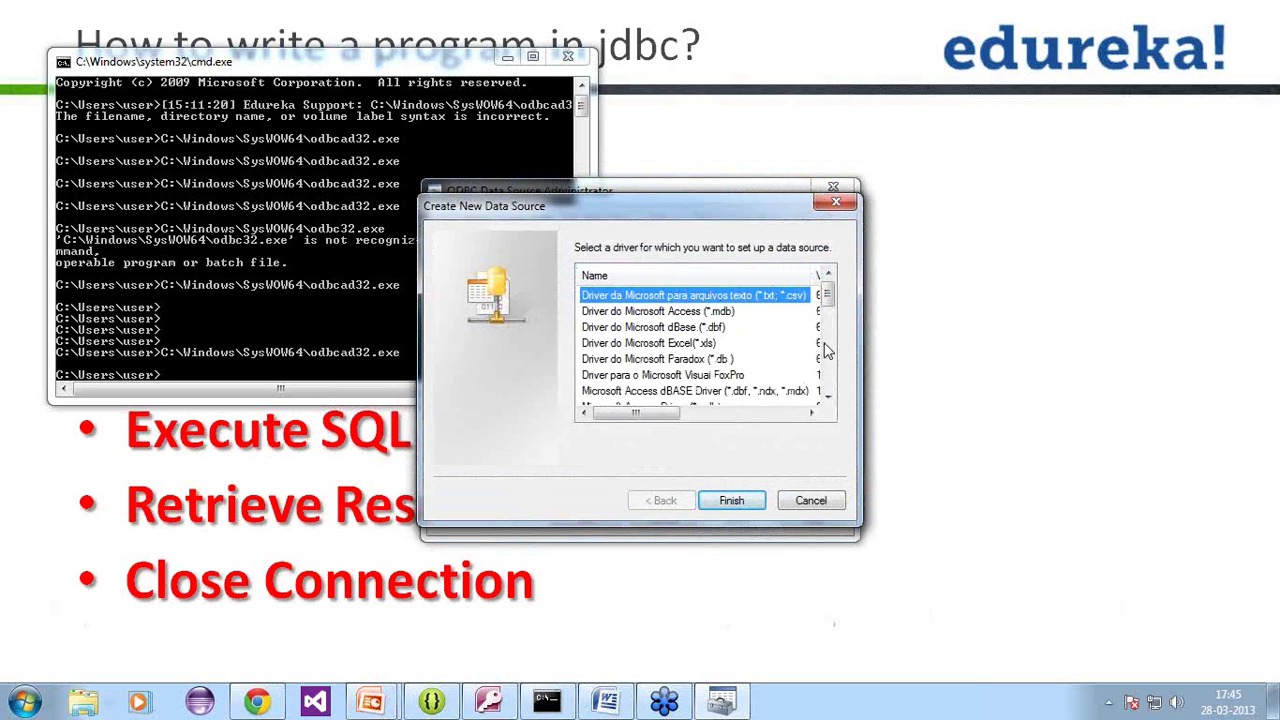
{"action": "left_click", "coordinate": [828, 396]}
{"action": "left_click", "coordinate": [828, 396]}
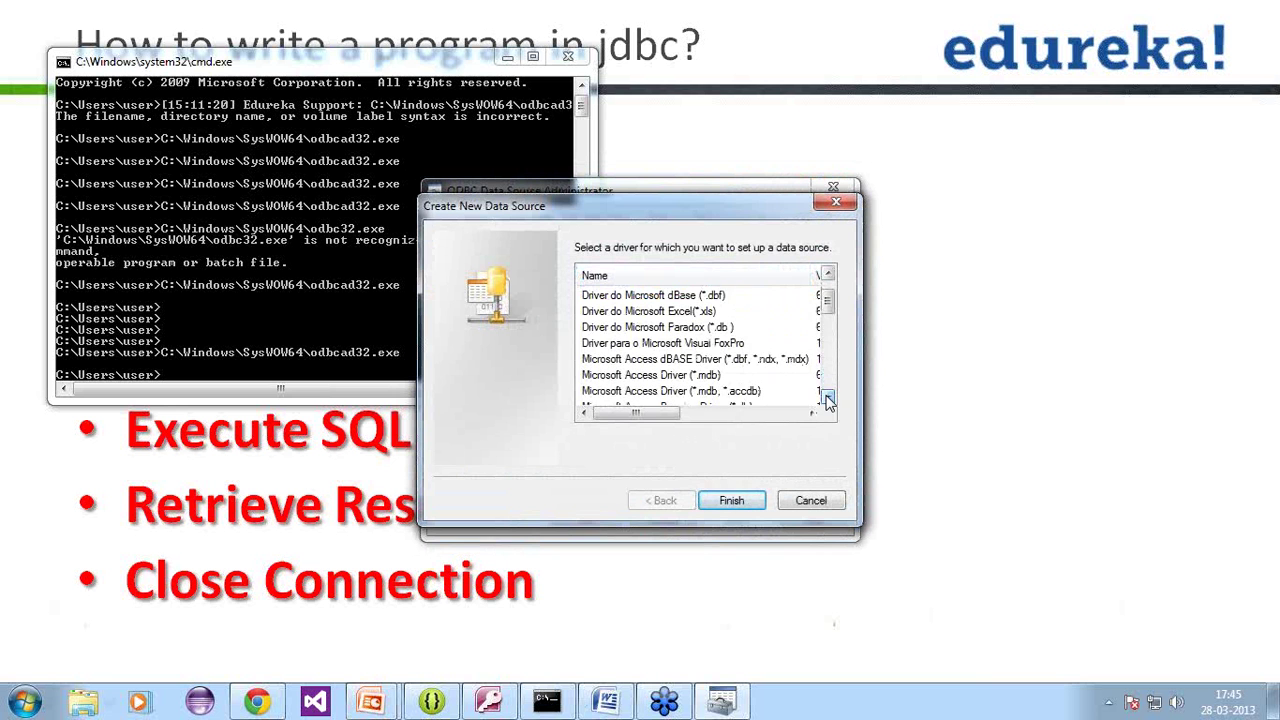
{"action": "left_click", "coordinate": [828, 396]}
{"action": "left_click", "coordinate": [828, 396]}
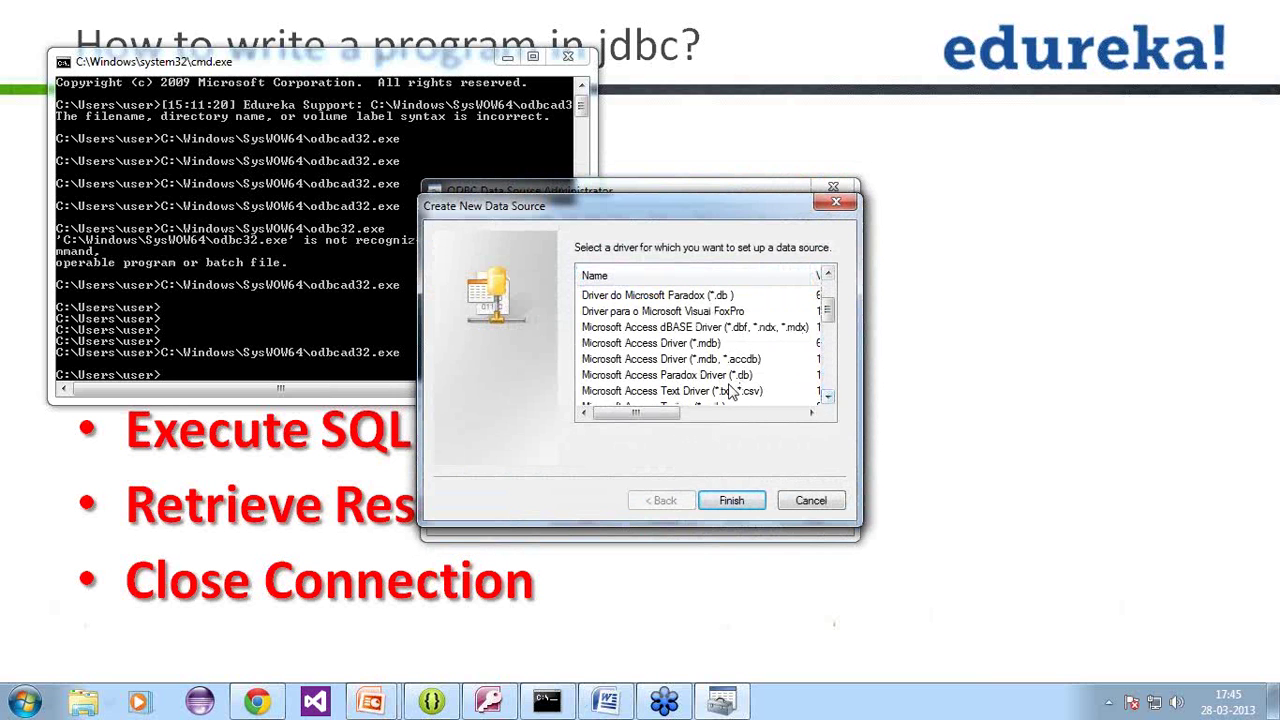
{"action": "left_click", "coordinate": [828, 396]}
{"action": "left_click", "coordinate": [683, 347]}
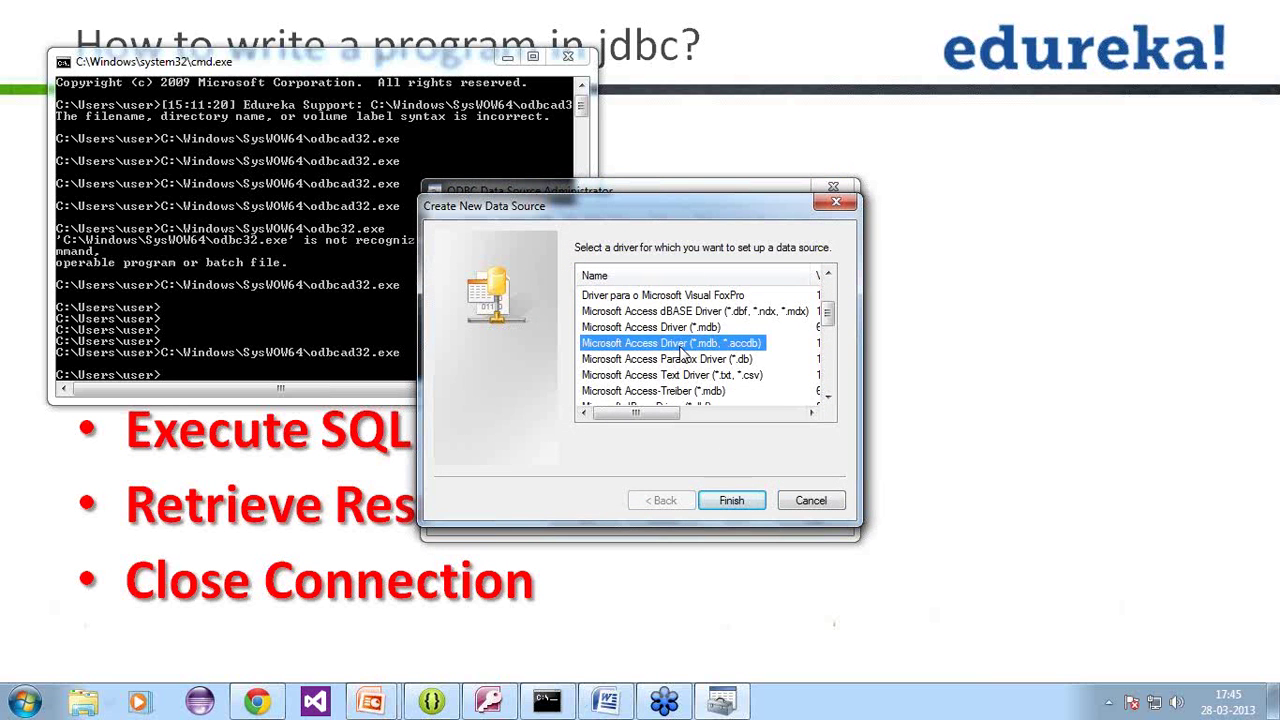
{"action": "left_click", "coordinate": [828, 397]}
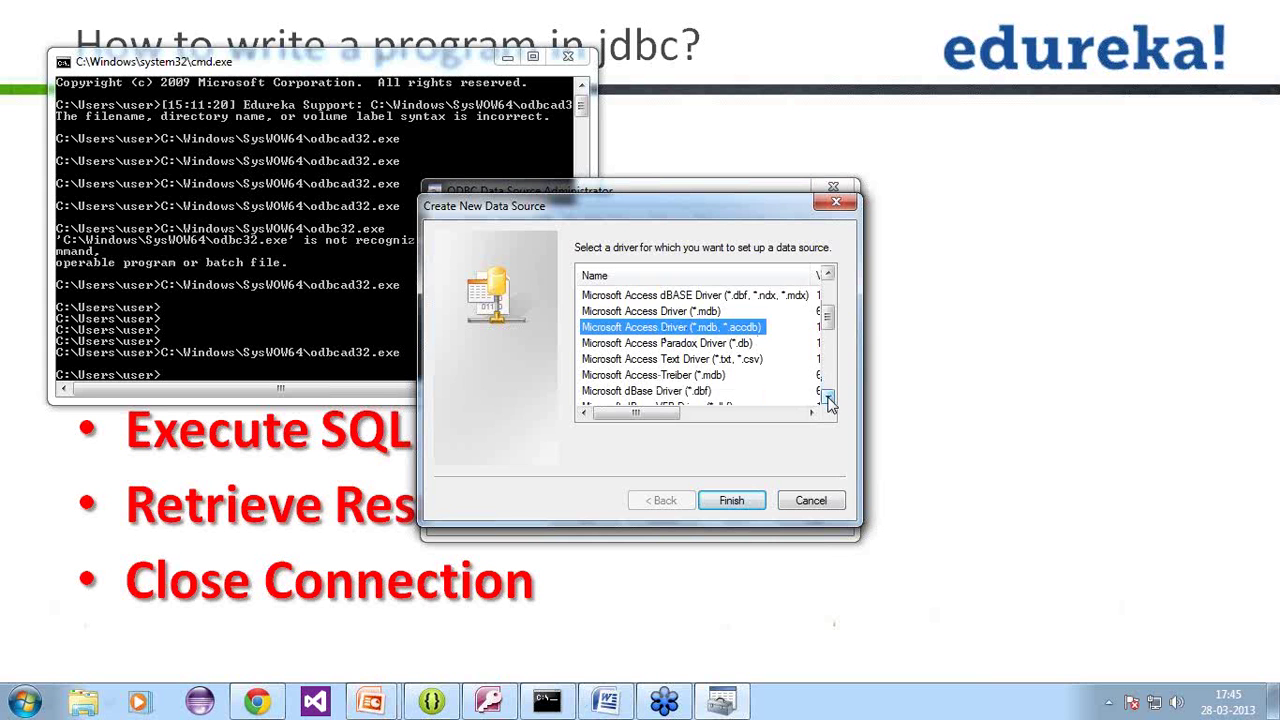
{"action": "left_click", "coordinate": [828, 397]}
{"action": "mouse_move", "coordinate": [826, 328]}
{"action": "left_mouse_down"}
{"action": "mouse_move", "coordinate": [828, 398]}
{"action": "mouse_move", "coordinate": [827, 316]}
{"action": "left_mouse_up"}
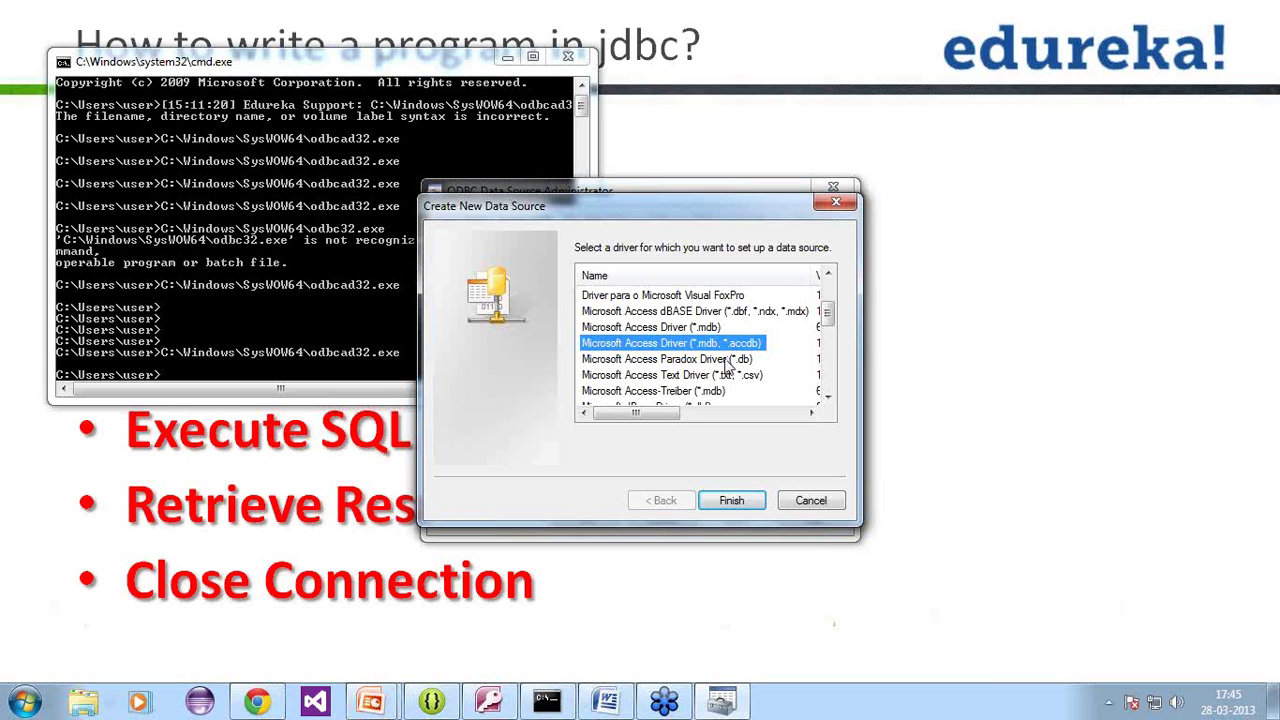
{"action": "left_click", "coordinate": [808, 503]}
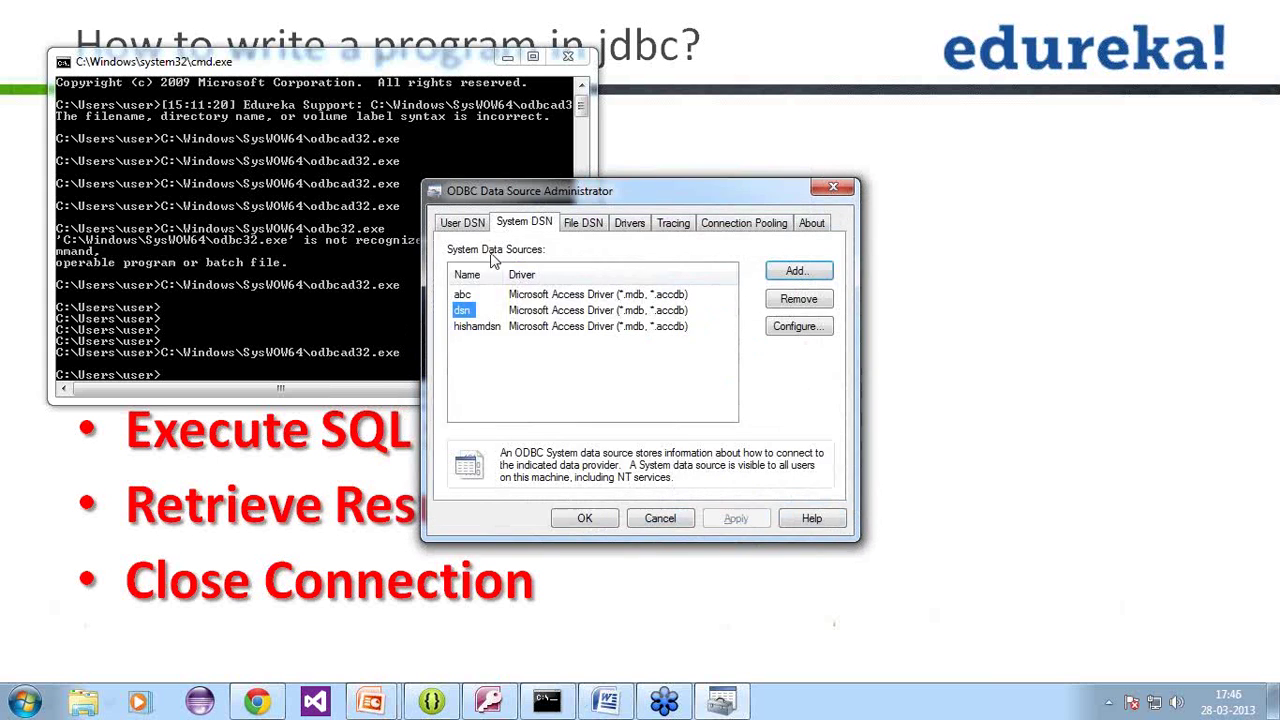
Step: Compare the user data sources with the system data sources in the ODBC Data Source Administrator, dismissing the new data source wizard
{"action": "left_click", "coordinate": [476, 223]}
{"action": "left_click", "coordinate": [826, 275]}
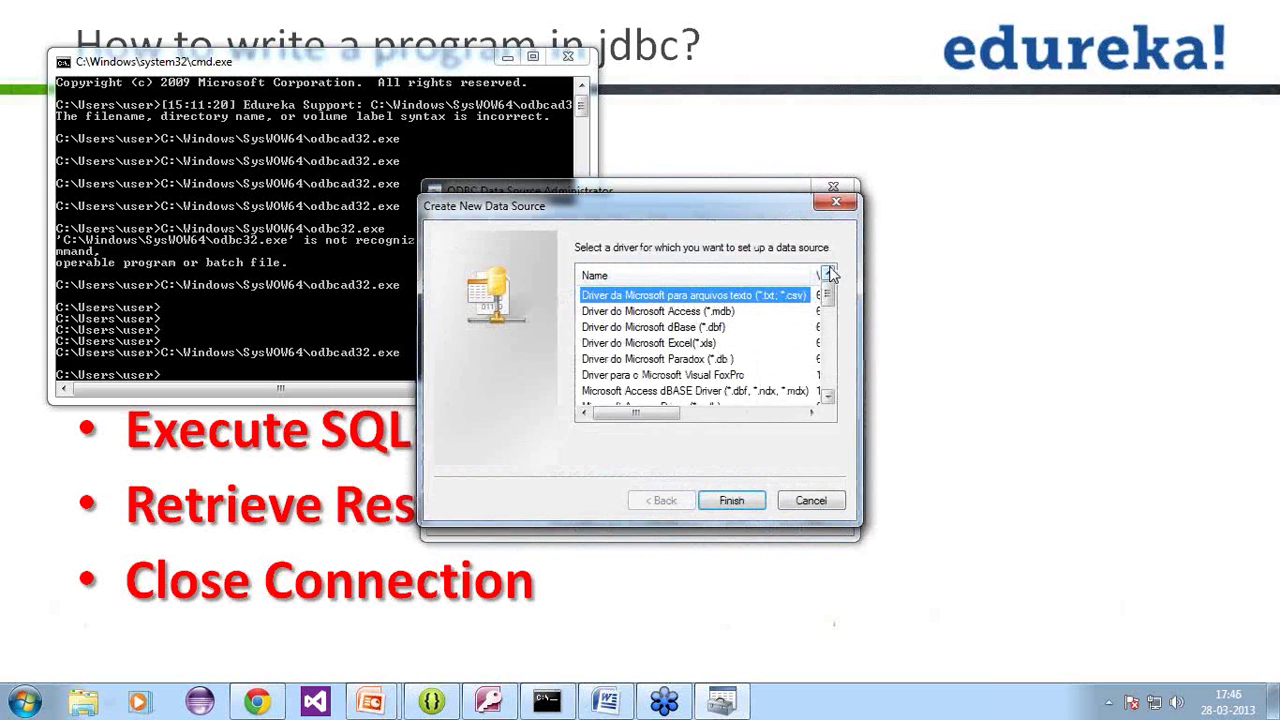
{"action": "mouse_move", "coordinate": [828, 292]}
{"action": "left_mouse_down"}
{"action": "mouse_move", "coordinate": [832, 395]}
{"action": "mouse_move", "coordinate": [831, 288]}
{"action": "left_mouse_up"}
{"action": "left_click", "coordinate": [810, 500]}
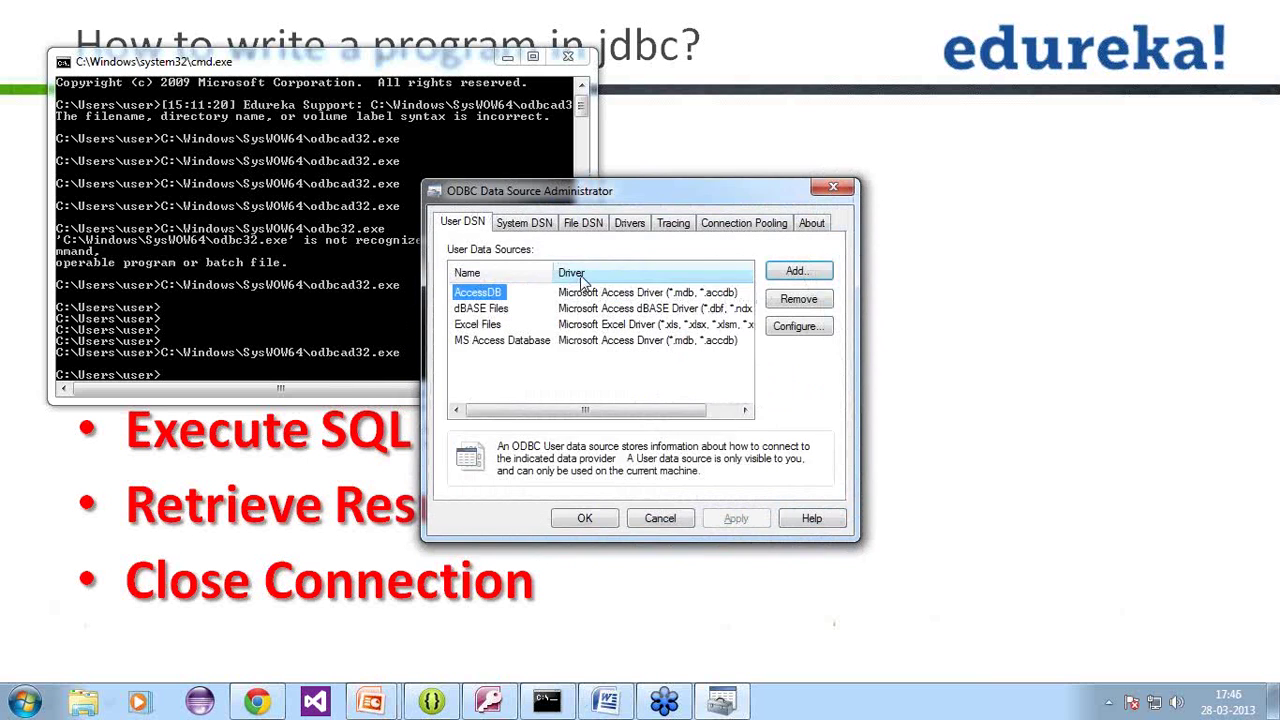
{"action": "left_click", "coordinate": [543, 226]}
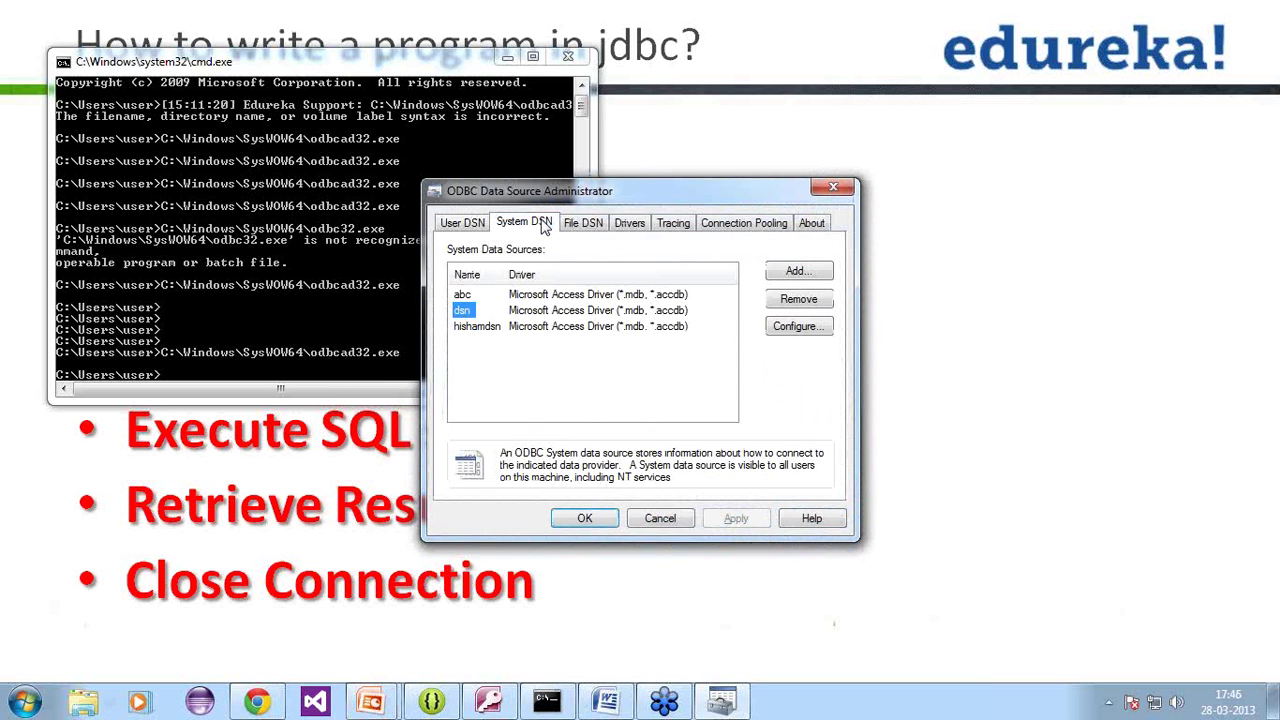
{"action": "left_click", "coordinate": [463, 226]}
{"action": "left_click", "coordinate": [526, 222]}
Step: Start a new system data source using the Microsoft Access Driver (*.mdb, *.accdb) and proceed to its setup
{"action": "left_click", "coordinate": [781, 279]}
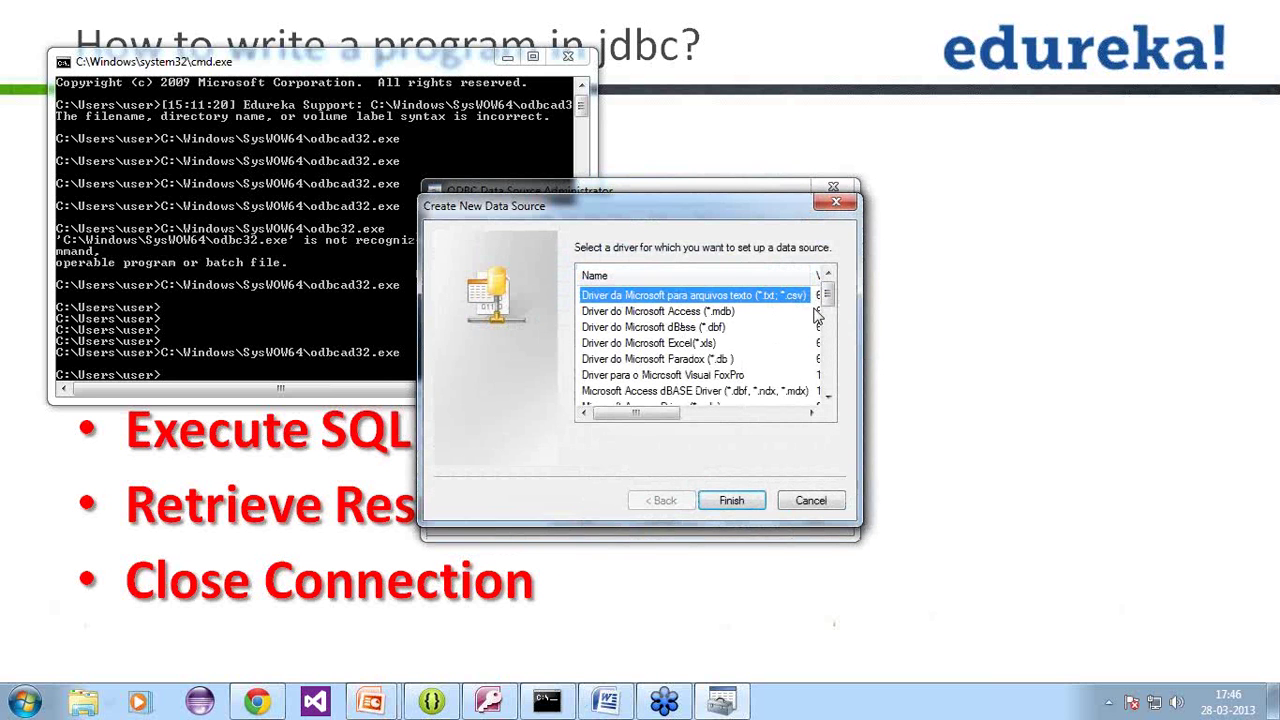
{"action": "scroll", "coordinate": [828, 335], "scroll_direction": "down", "scroll_amount": 3}
{"action": "scroll", "coordinate": [828, 336], "scroll_direction": "down", "scroll_amount": 2}
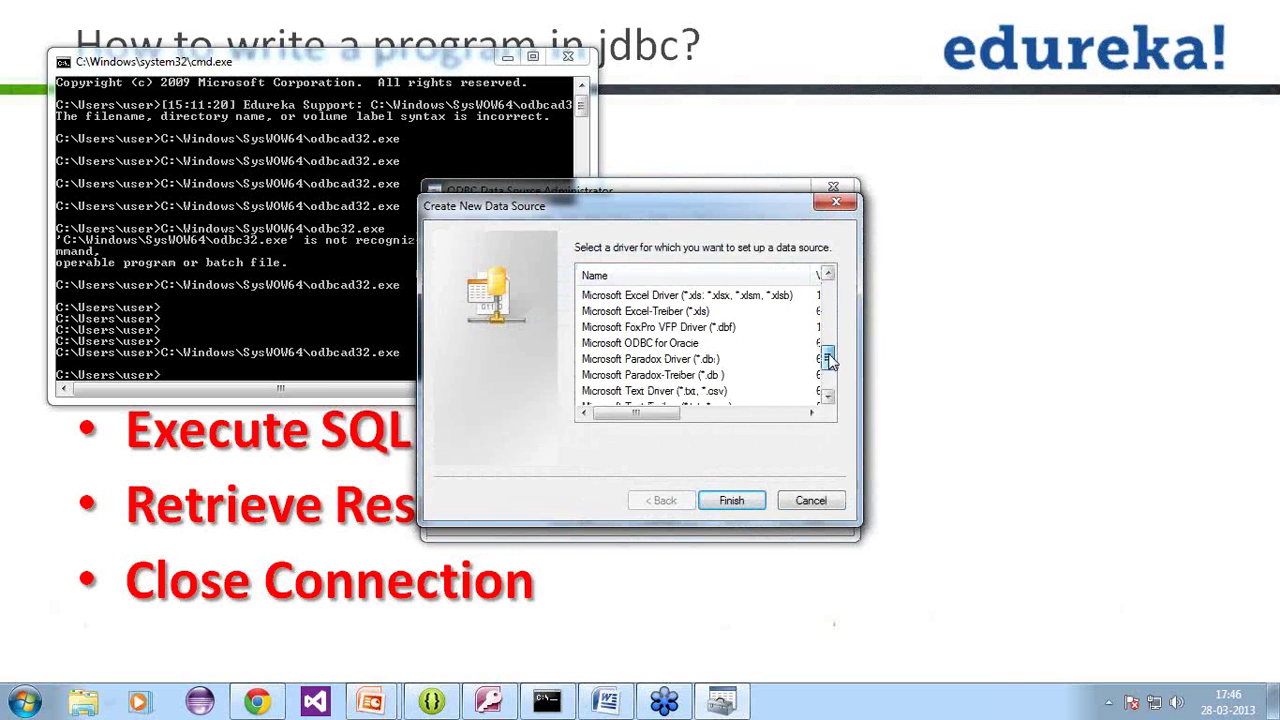
{"action": "scroll", "coordinate": [828, 332], "scroll_direction": "up", "scroll_amount": 3}
{"action": "left_click", "coordinate": [683, 296]}
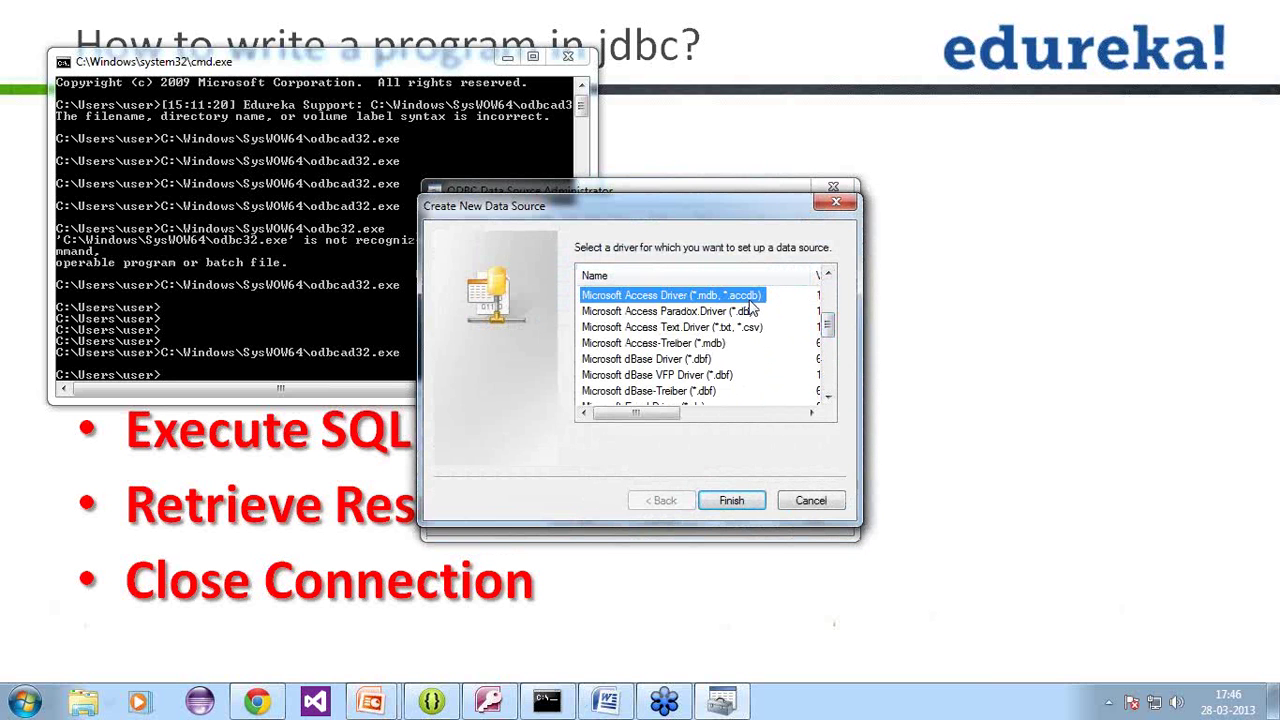
{"action": "left_click", "coordinate": [731, 500]}
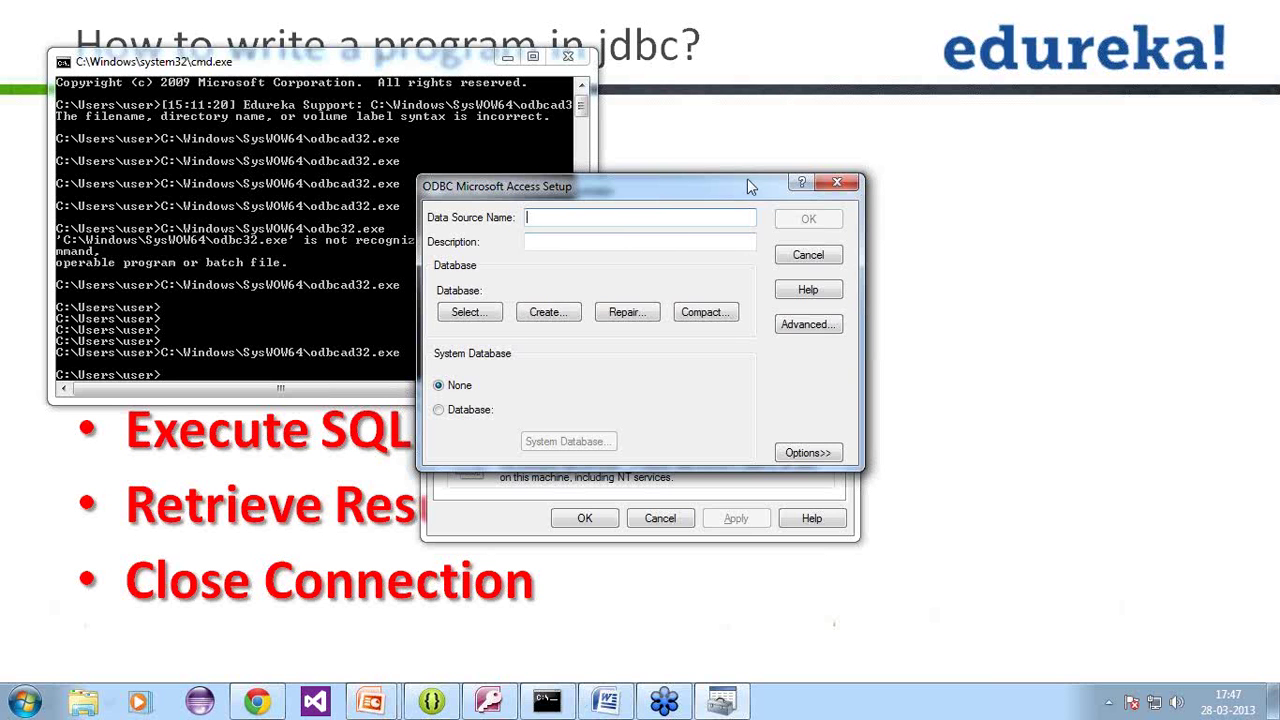
Step: Open the database selection for the data source, locate the bddata file on drive E in Windows Explorer, and return to the selection dialog
{"action": "left_click", "coordinate": [462, 313]}
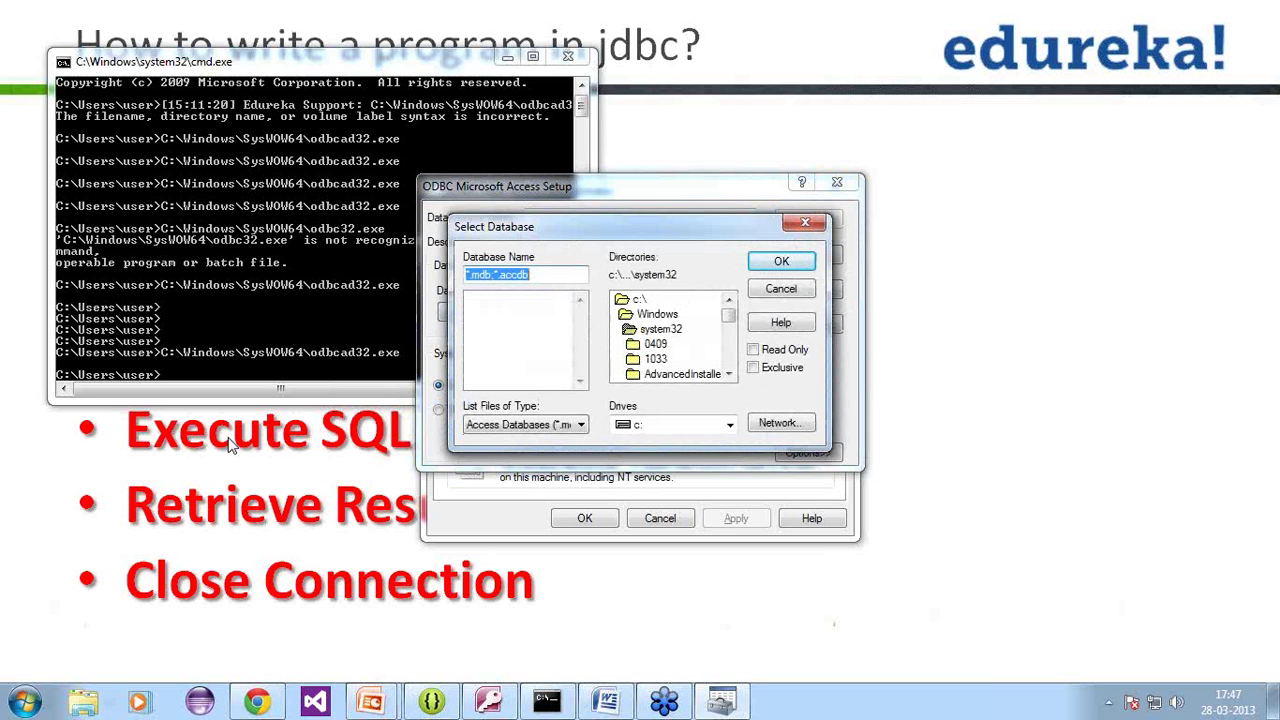
{"action": "left_click", "coordinate": [90, 702]}
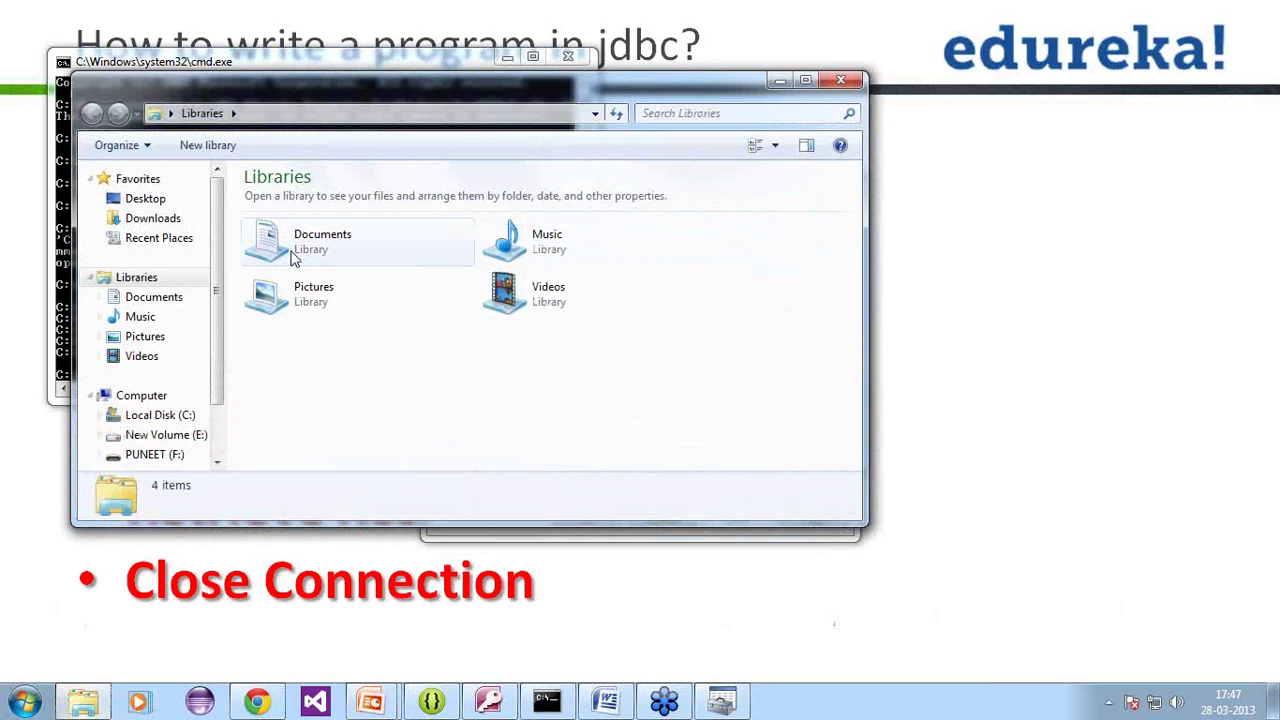
{"action": "left_click", "coordinate": [186, 434]}
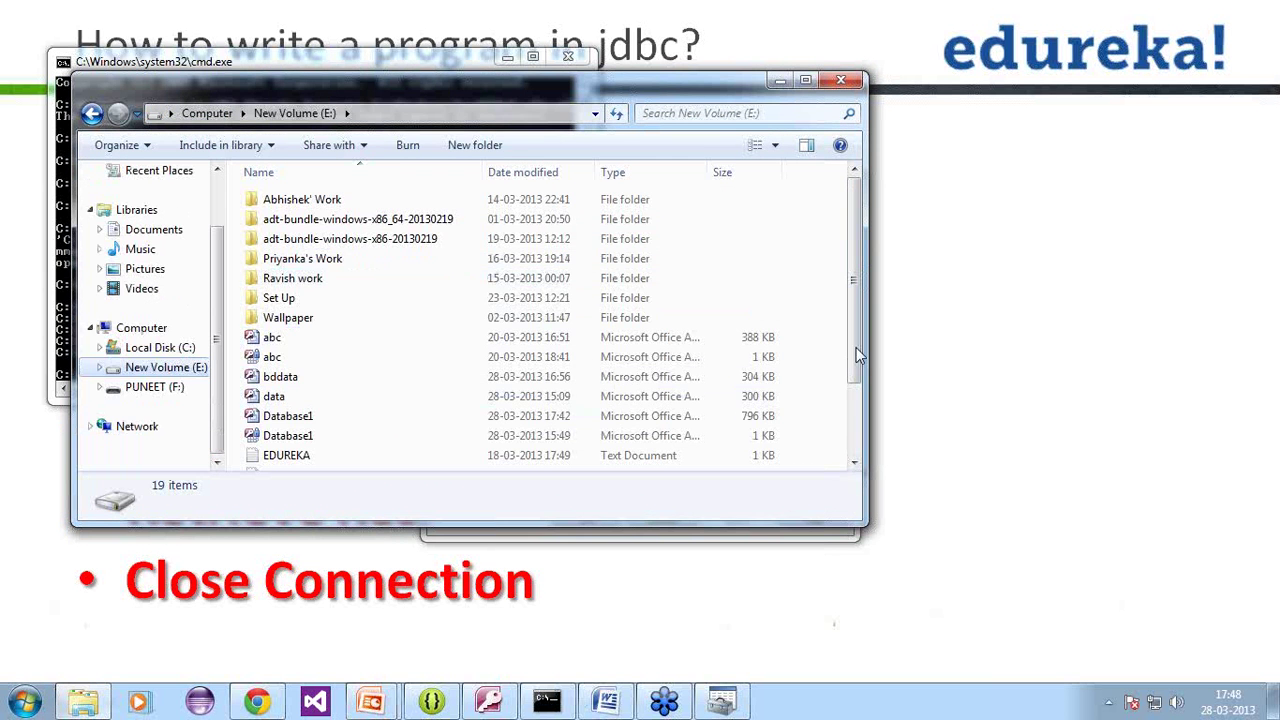
{"action": "left_click_drag", "start_coordinate": [856, 360], "coordinate": [856, 427]}
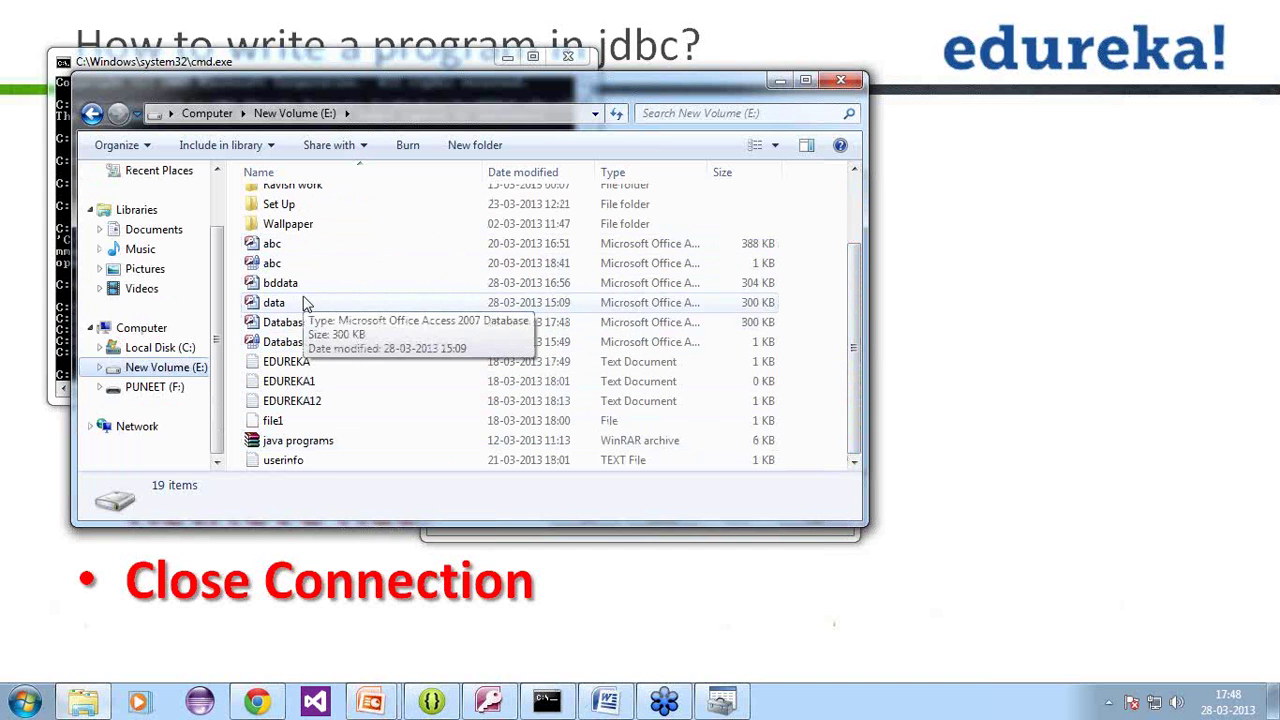
{"action": "left_click", "coordinate": [306, 302]}
{"action": "left_click", "coordinate": [268, 288]}
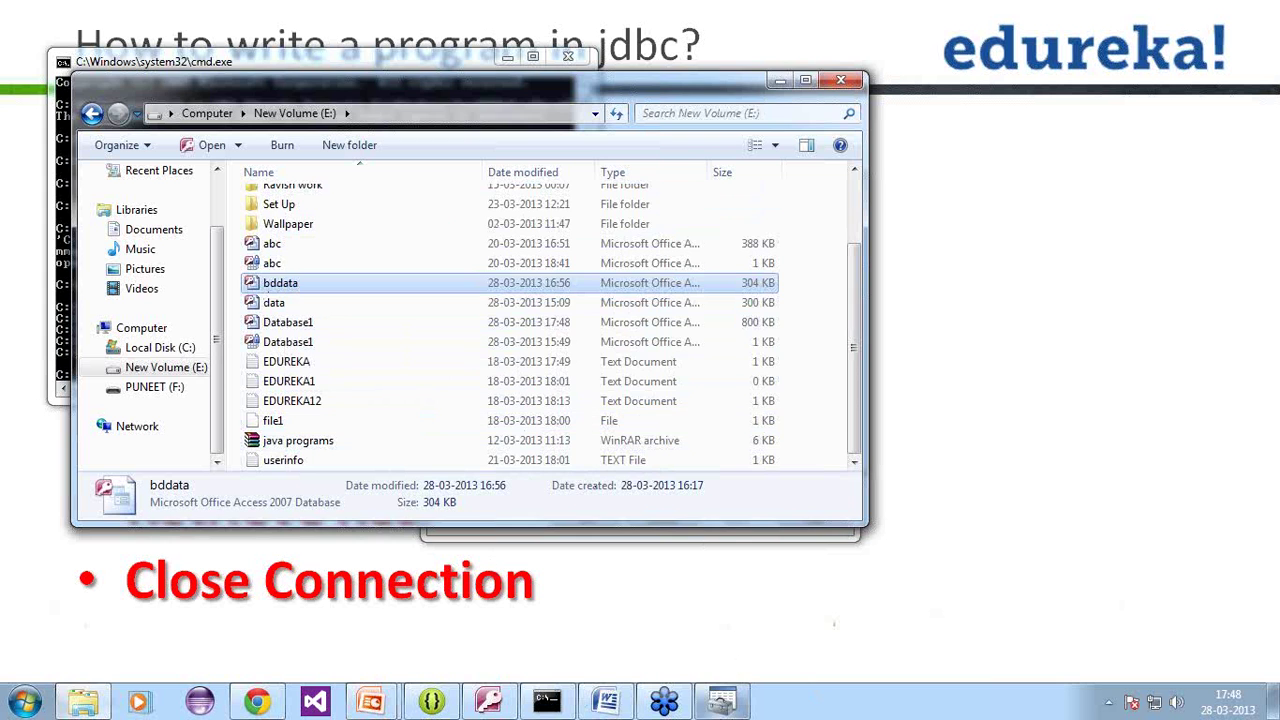
{"action": "left_click", "coordinate": [722, 700]}
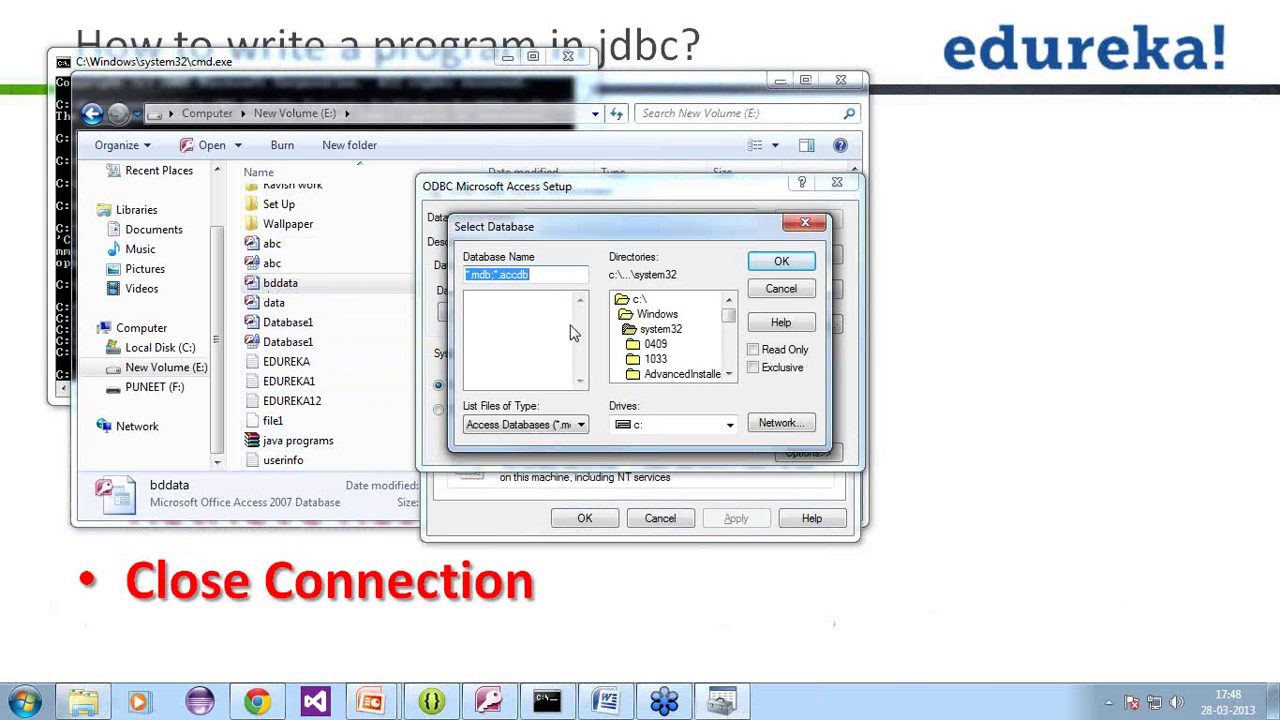
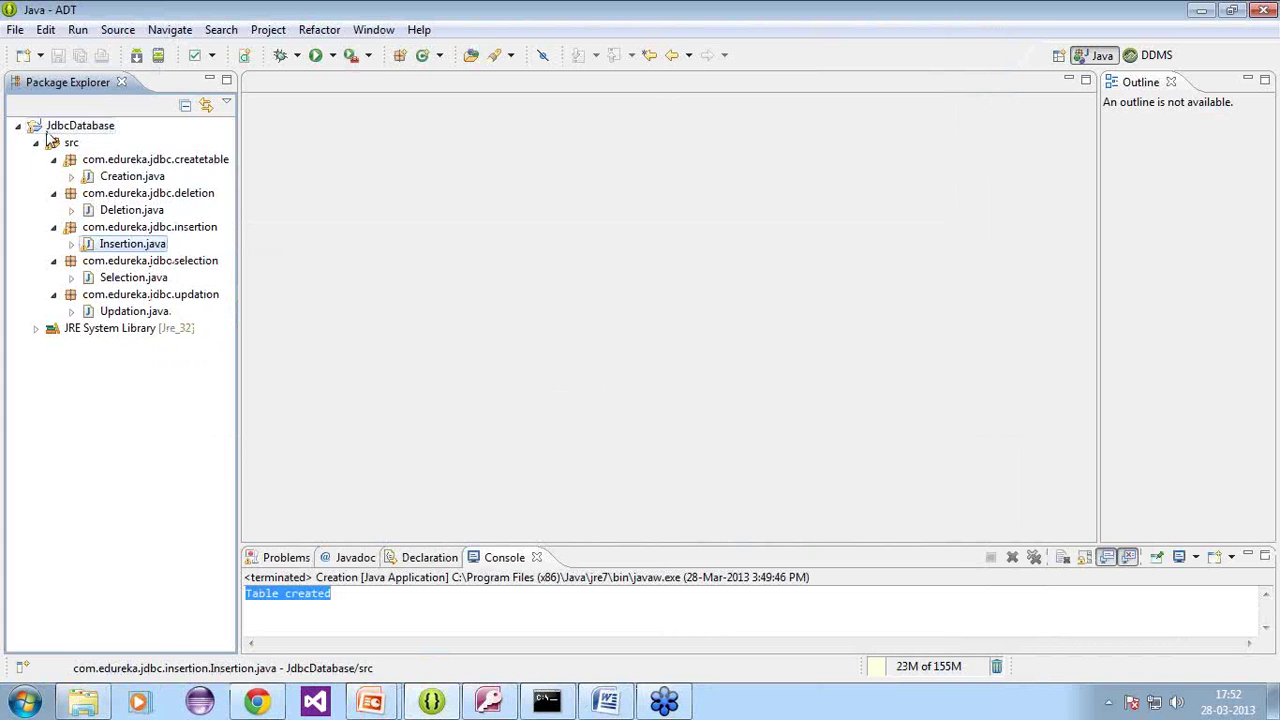
Step: Collapse the JdbcDatabase project in the ADT project tree
{"action": "double_click", "coordinate": [44, 127]}
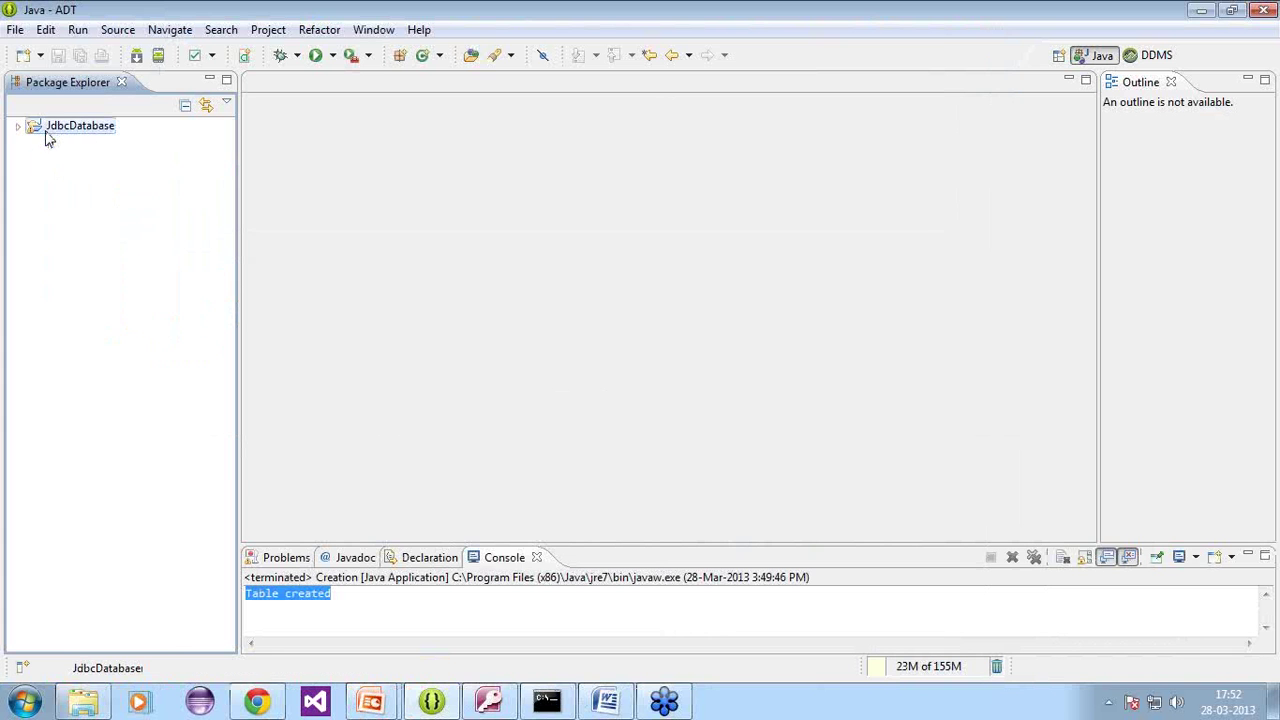
{"action": "left_click", "coordinate": [16, 30]}
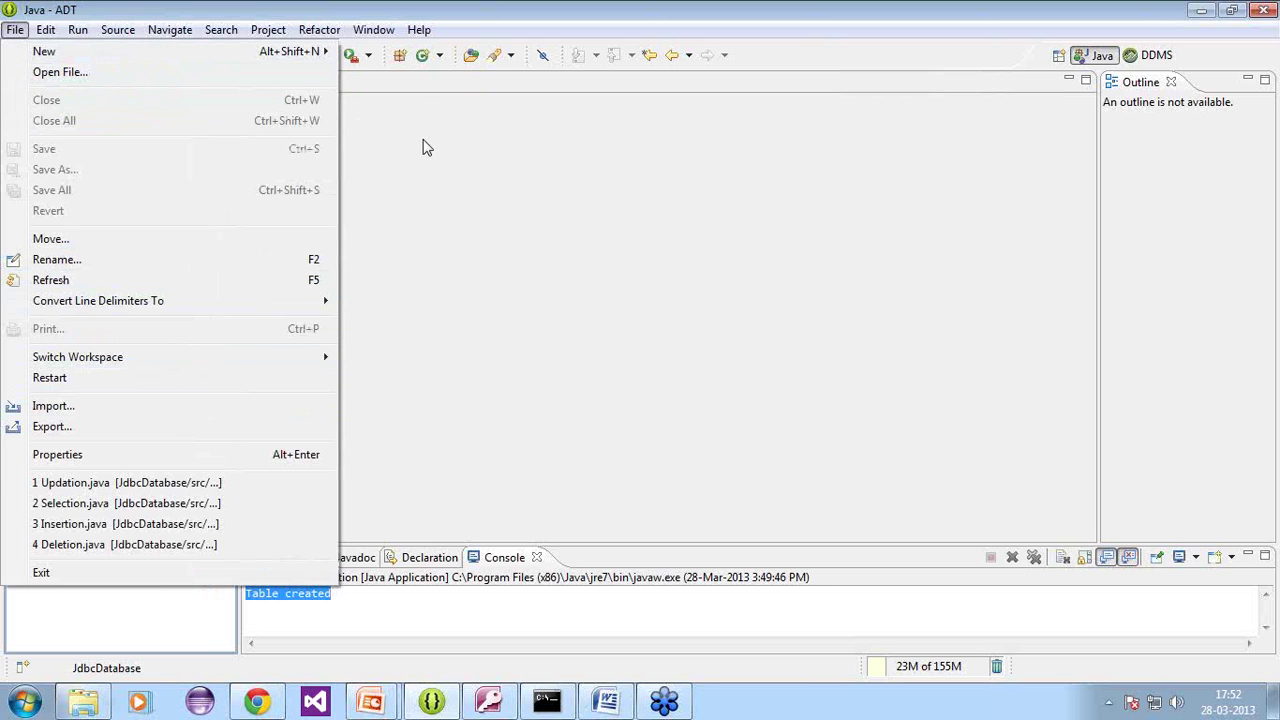
{"action": "left_click", "coordinate": [319, 29]}
{"action": "left_click", "coordinate": [14, 32]}
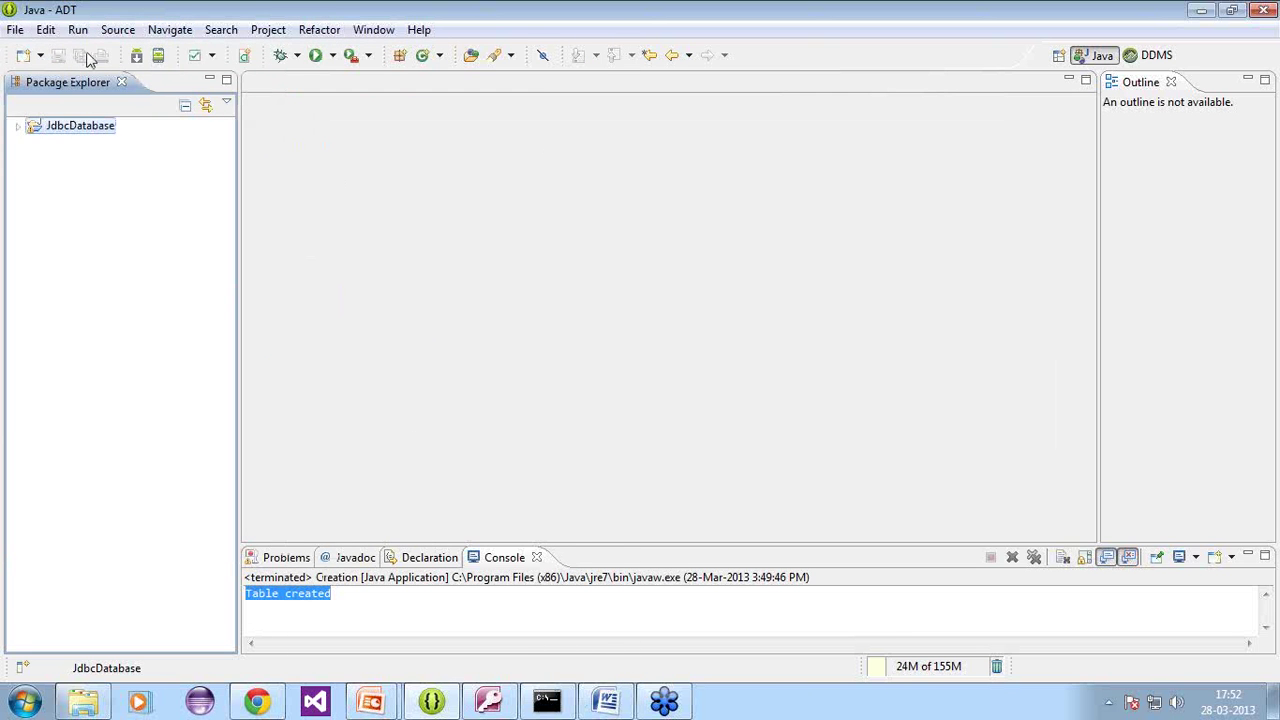
Step: Create a new Java project named abc with the default location and JRE settings
{"action": "left_click", "coordinate": [45, 29]}
{"action": "mouse_move", "coordinate": [60, 51]}
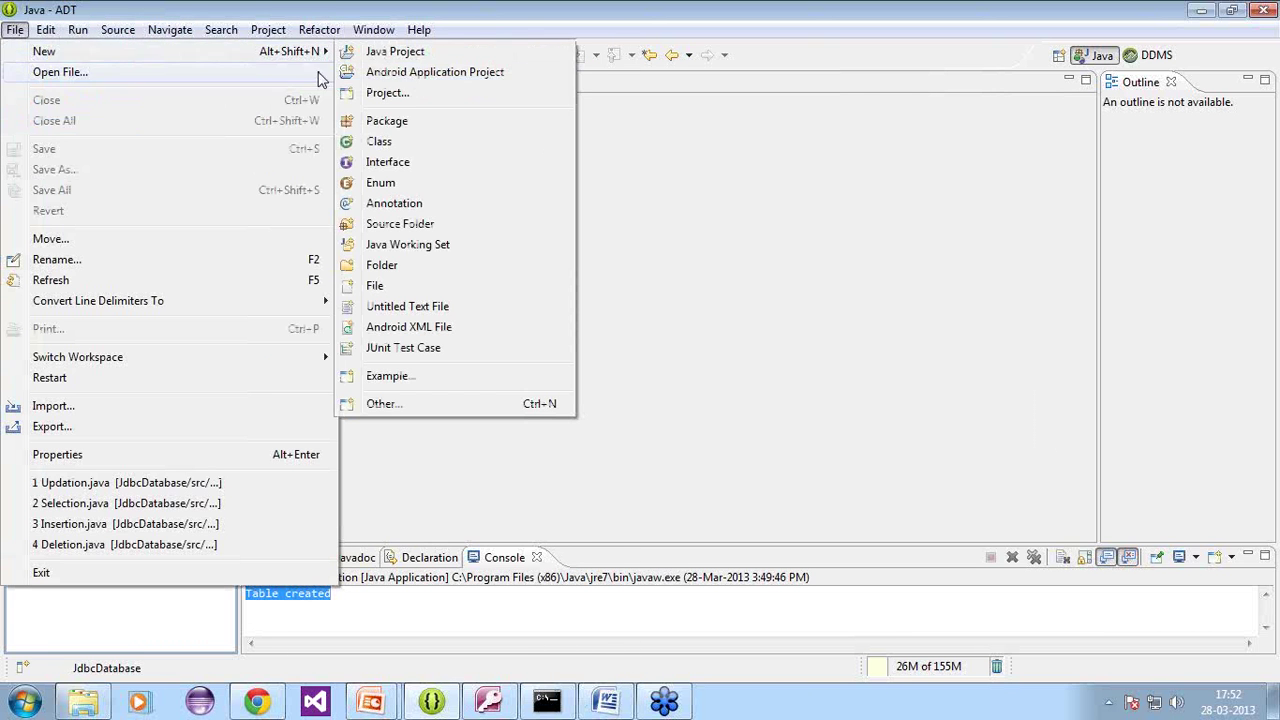
{"action": "left_click", "coordinate": [415, 51]}
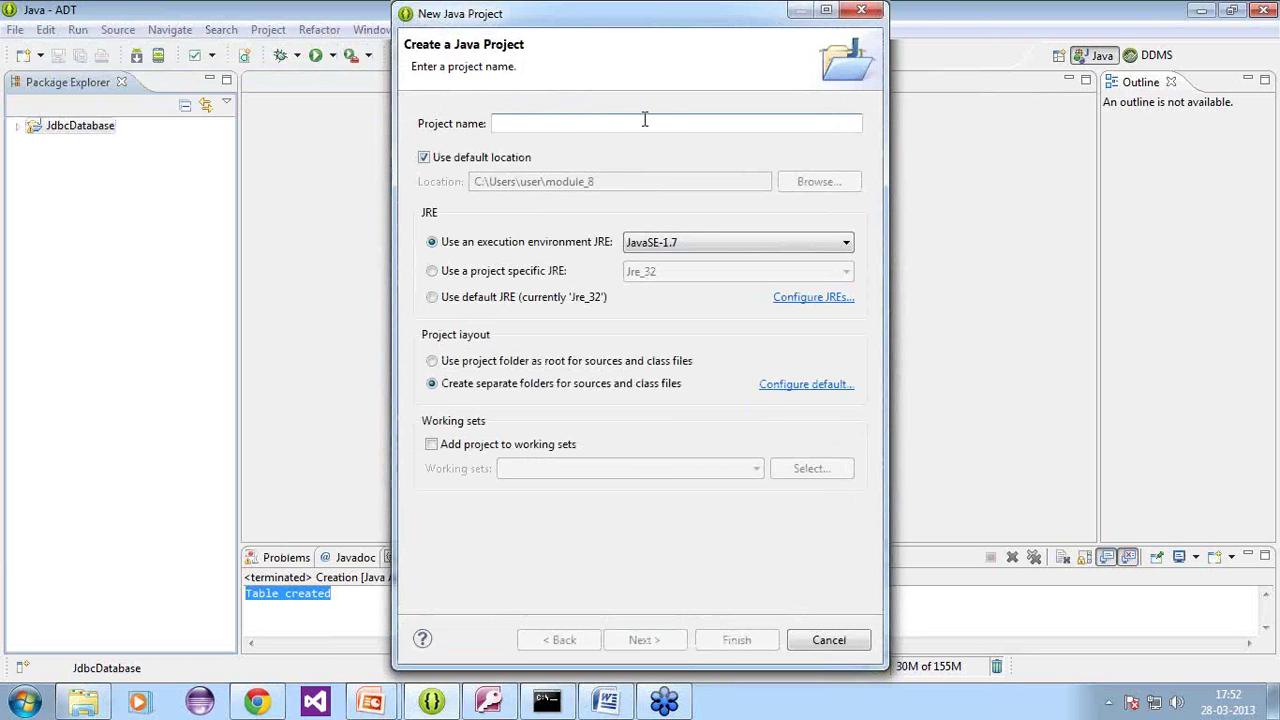
{"action": "type", "text": "abc"}
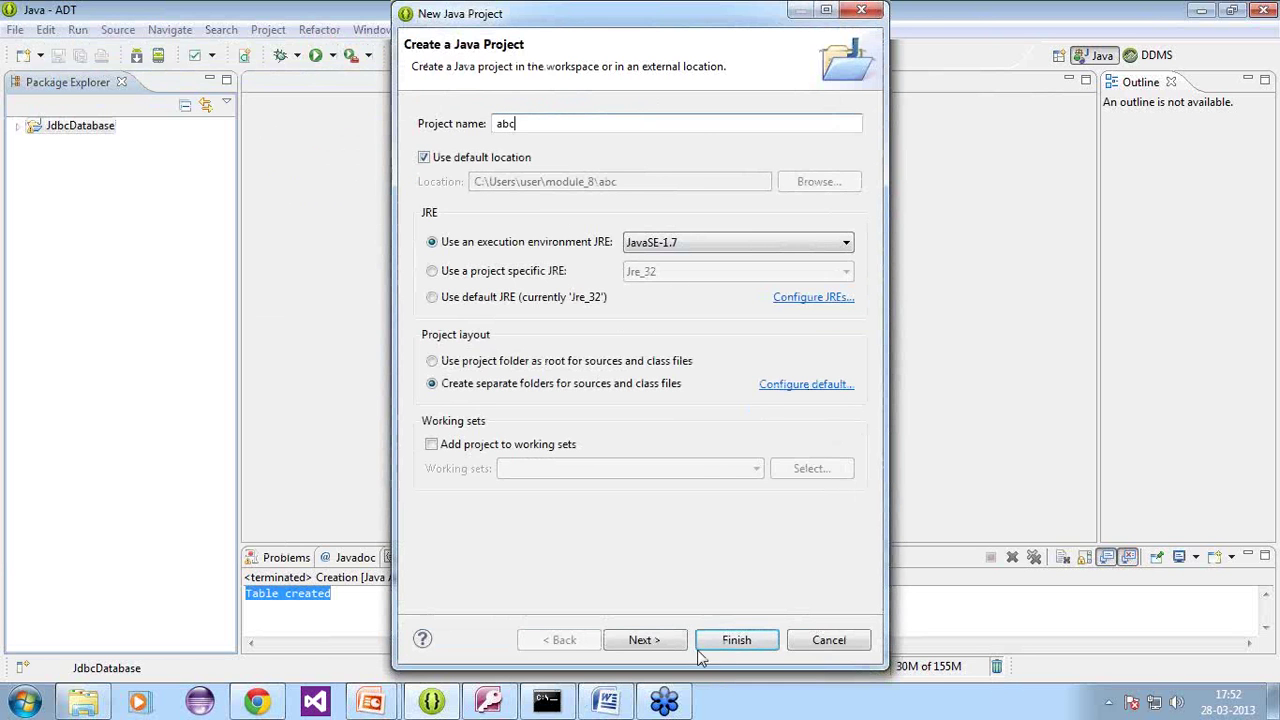
{"action": "left_click", "coordinate": [668, 640]}
{"action": "left_click", "coordinate": [740, 645]}
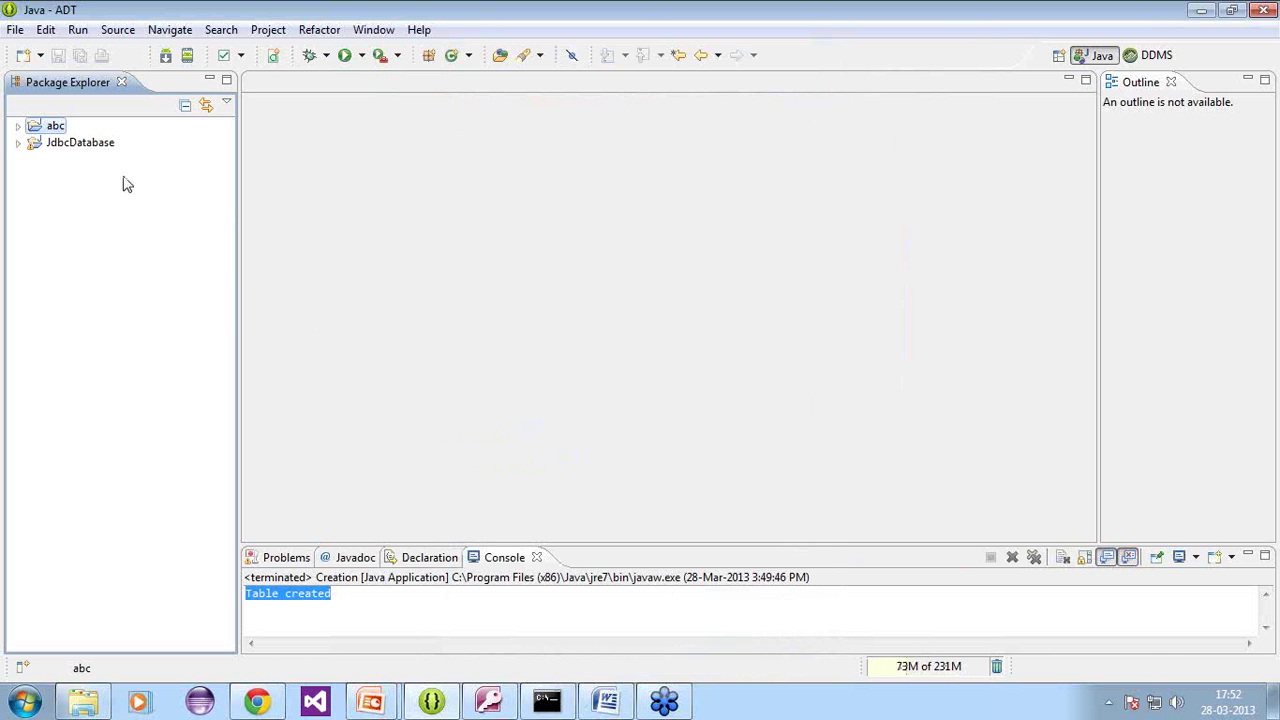
Step: Open the properties of the abc project at its Java build path libraries
{"action": "left_click", "coordinate": [42, 146]}
{"action": "right_click", "coordinate": [38, 144]}
{"action": "left_click", "coordinate": [40, 126]}
{"action": "right_click", "coordinate": [34, 126]}
{"action": "left_click", "coordinate": [200, 669]}
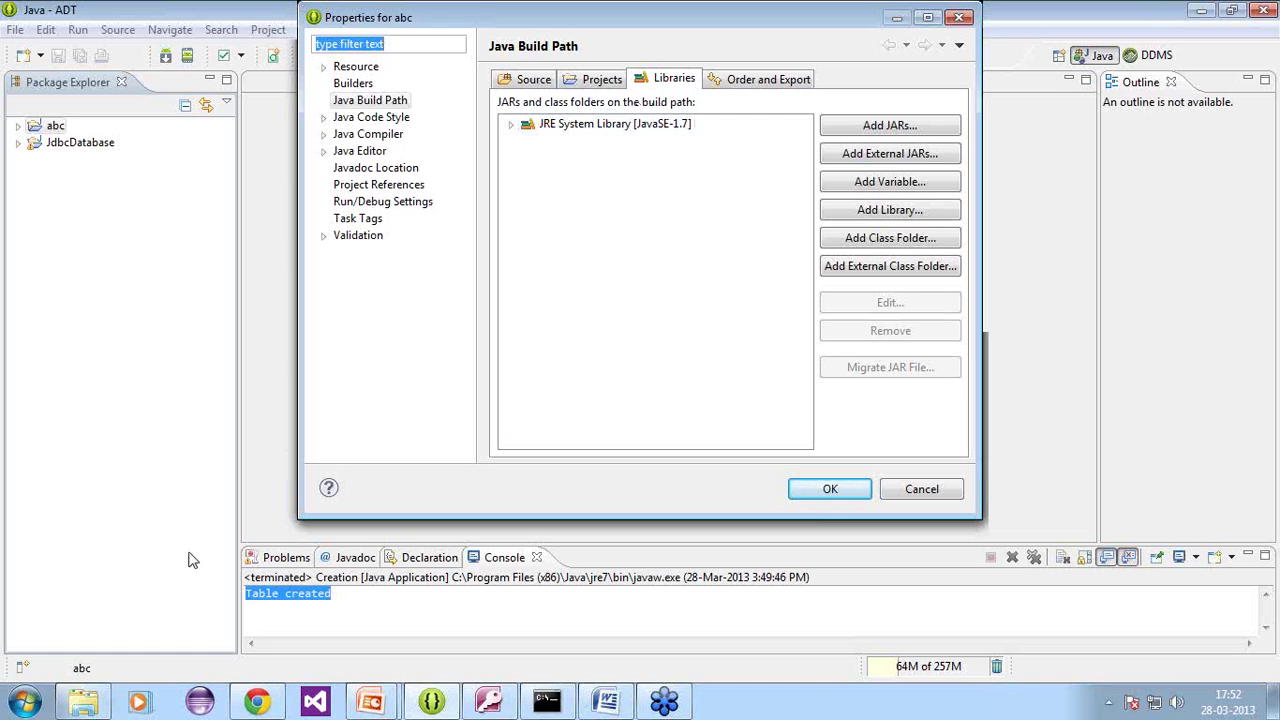
Step: Switch to Windows Explorer, examine the Java installations in C:\Program Files\Java, and return to the root of drive C
{"action": "left_click", "coordinate": [24, 702]}
{"action": "left_click", "coordinate": [318, 465]}
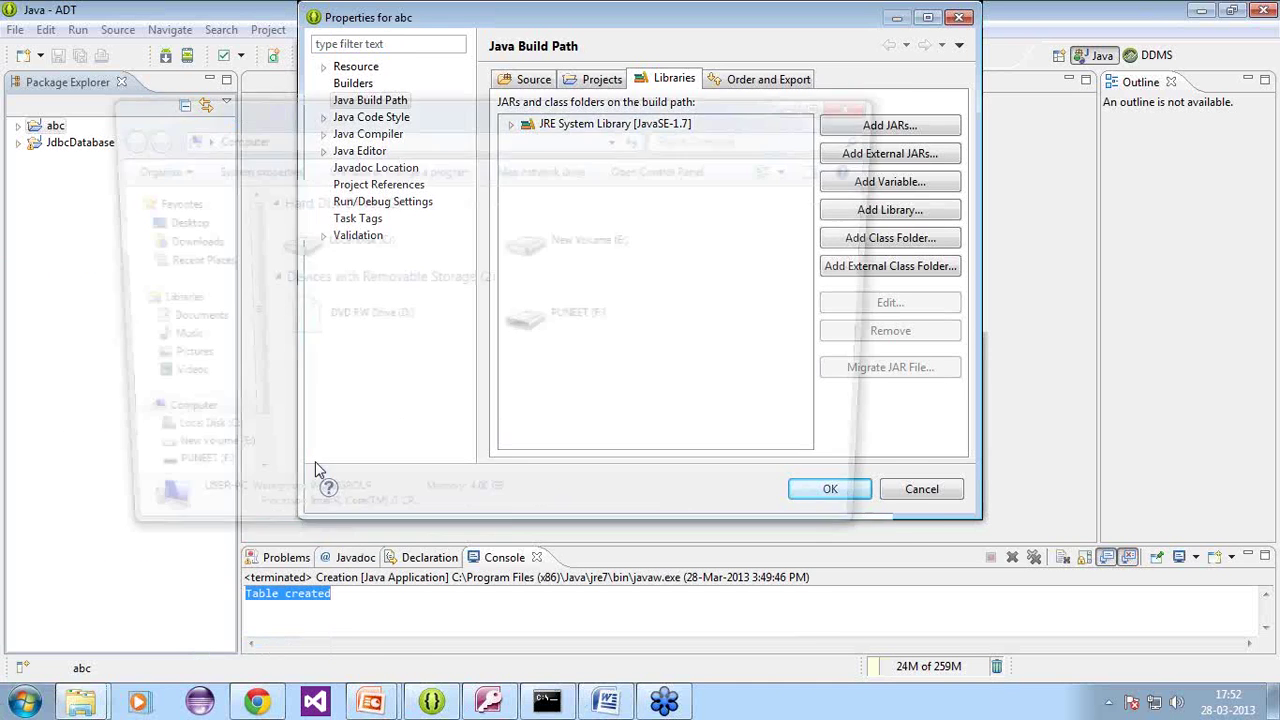
{"action": "double_click", "coordinate": [330, 237]}
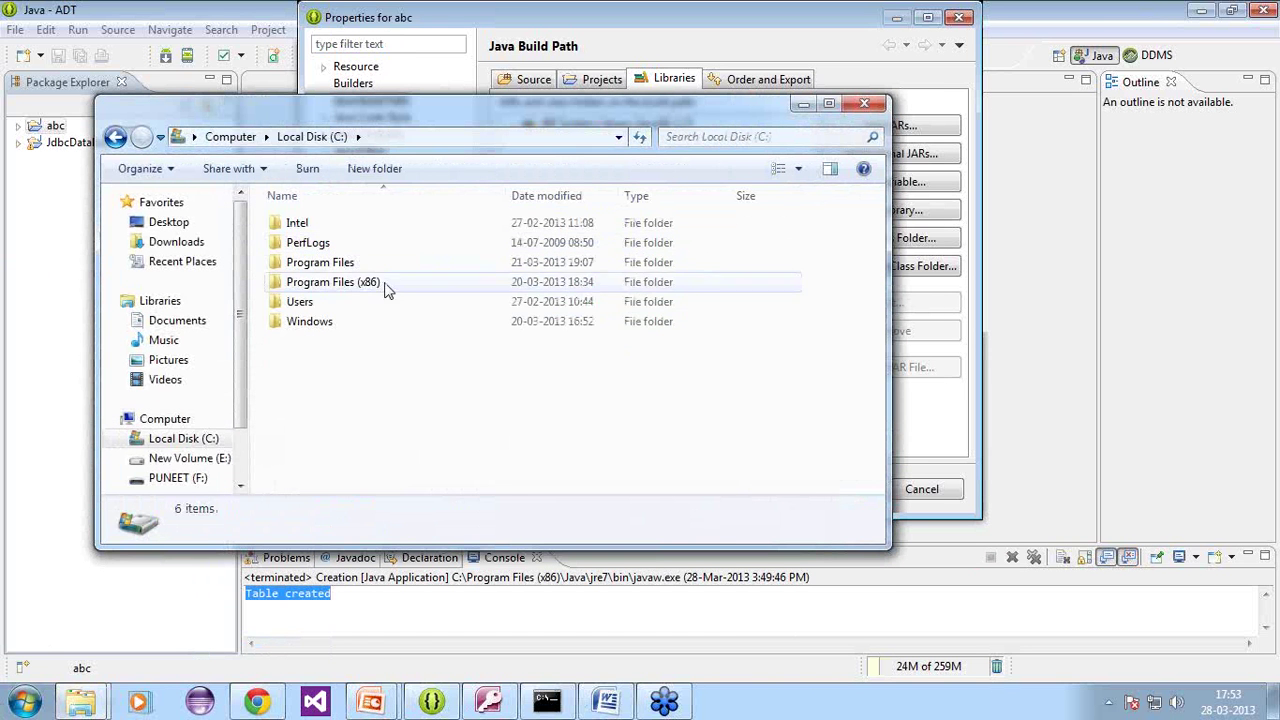
{"action": "left_click", "coordinate": [336, 266]}
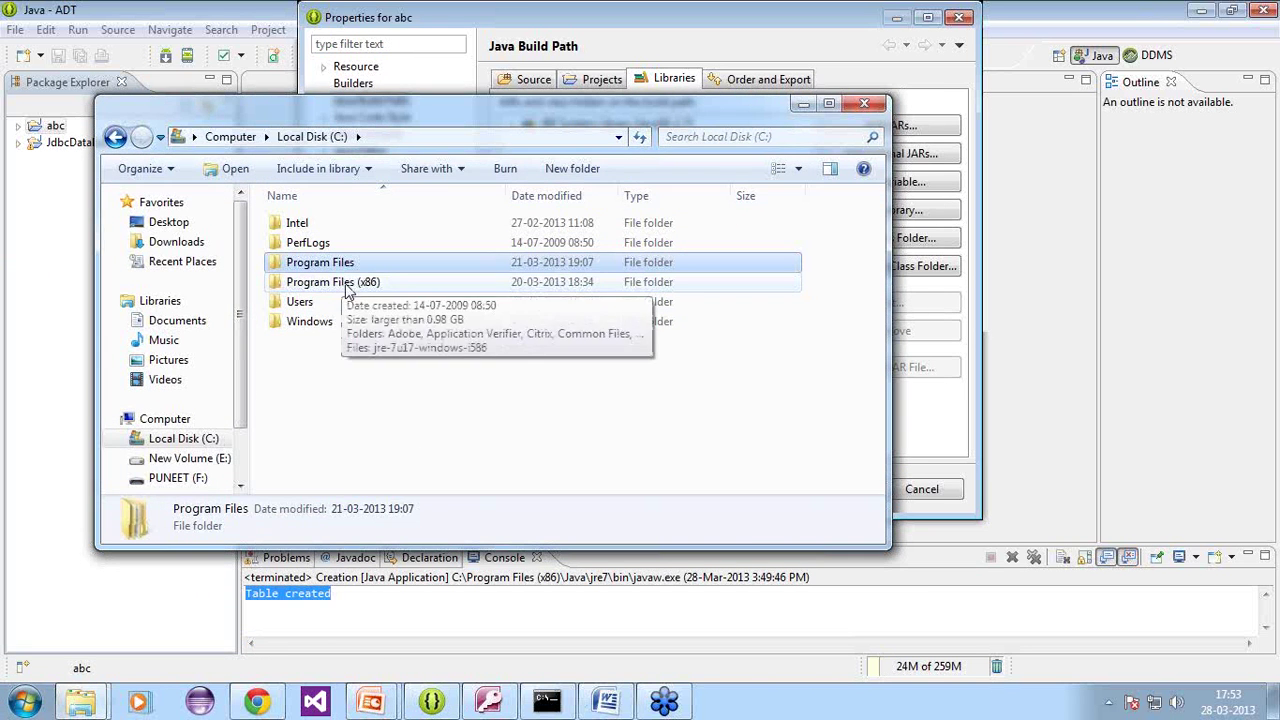
{"action": "left_click", "coordinate": [345, 286]}
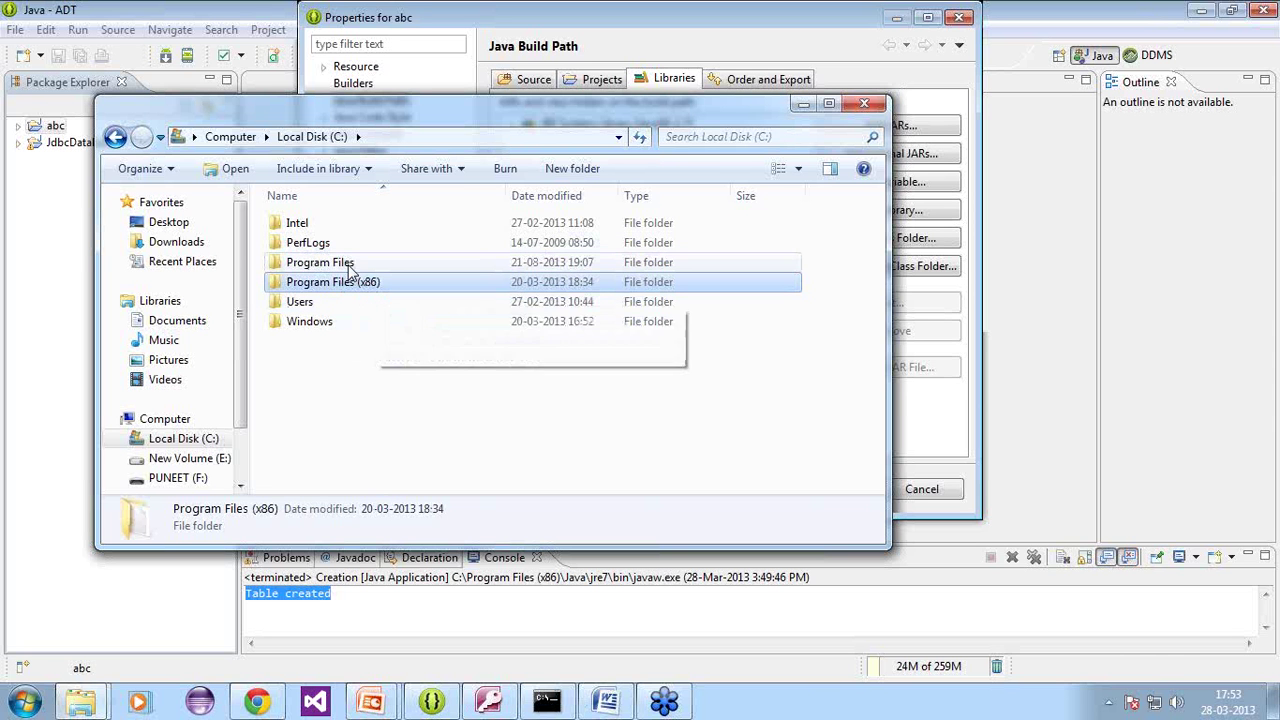
{"action": "double_click", "coordinate": [335, 262]}
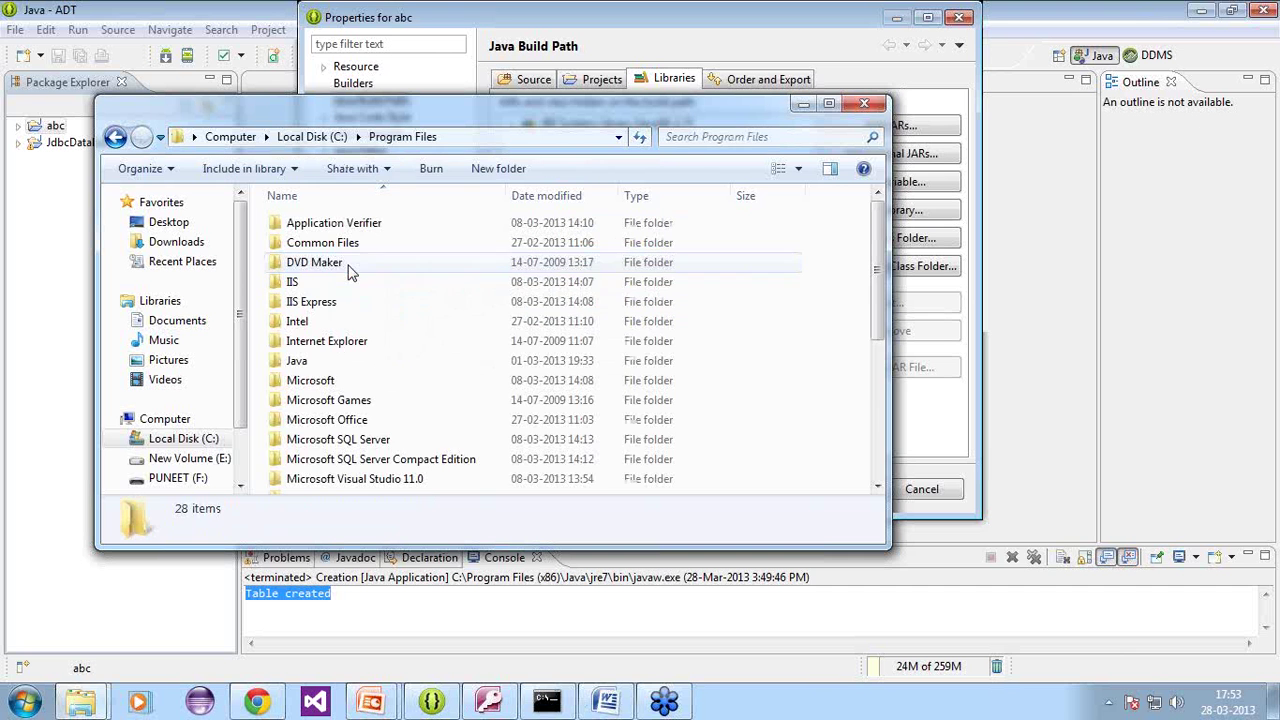
{"action": "double_click", "coordinate": [299, 361]}
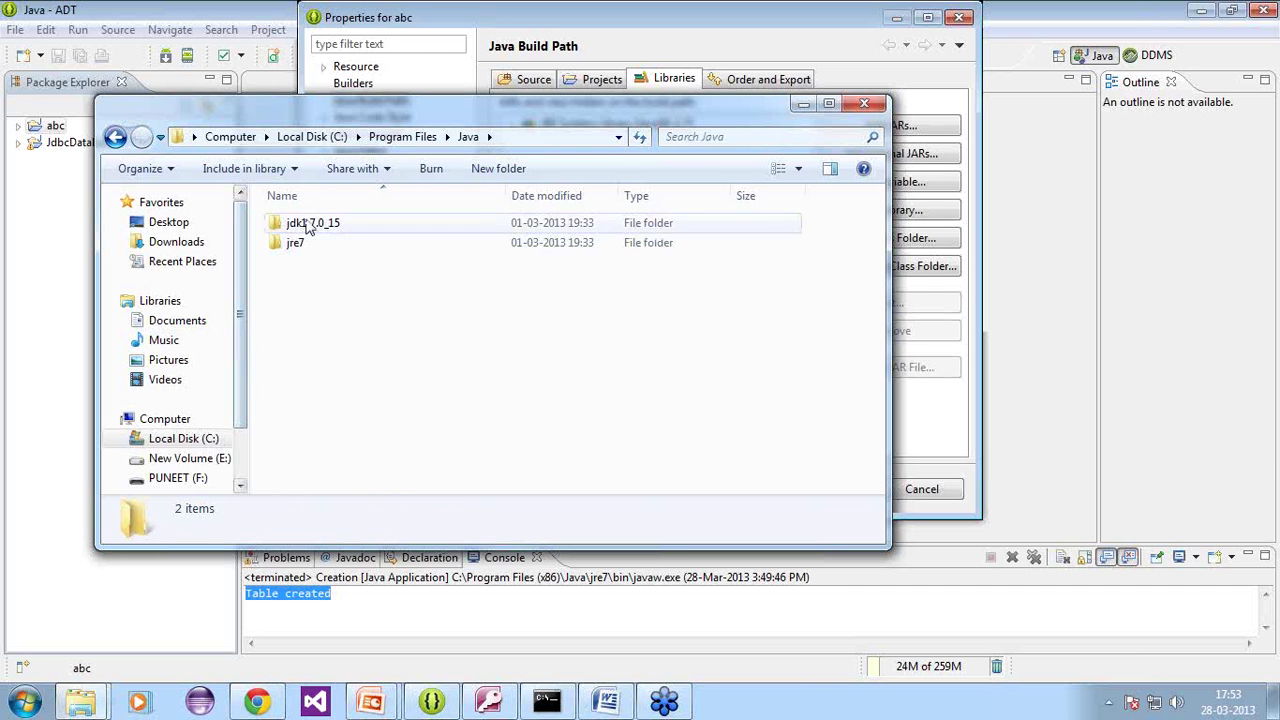
{"action": "left_click", "coordinate": [303, 223]}
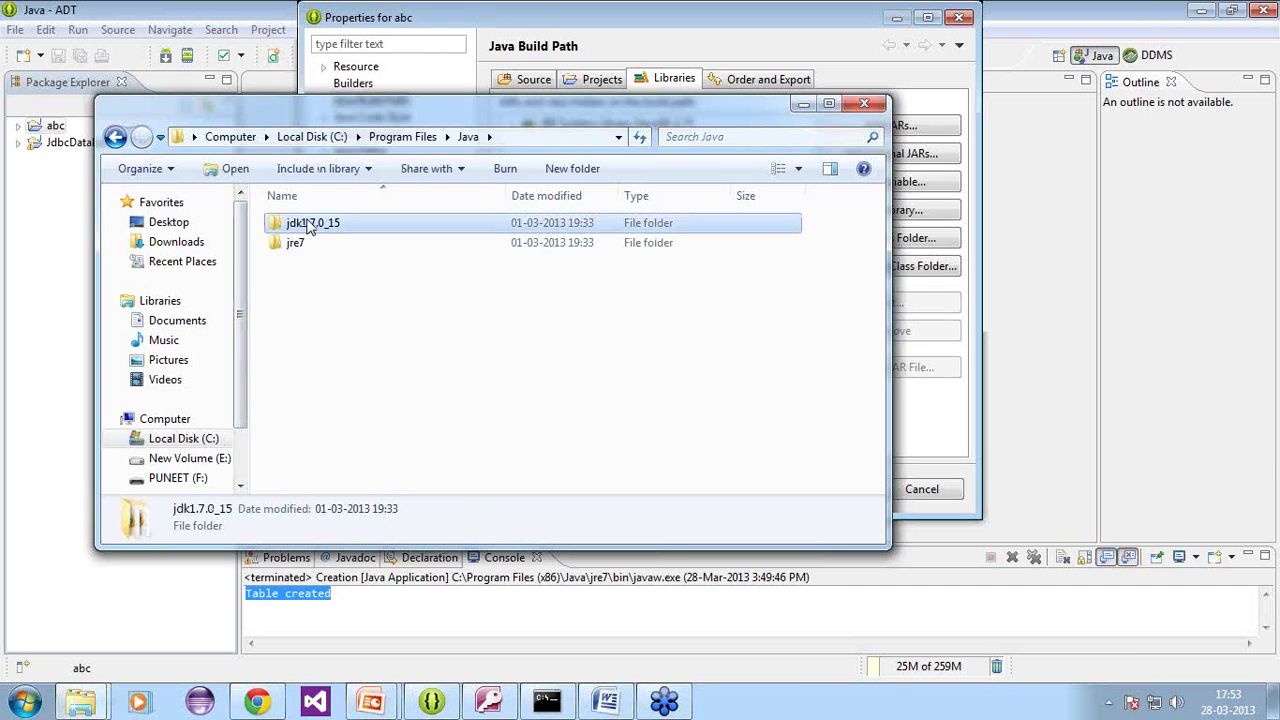
{"action": "left_click", "coordinate": [115, 137]}
{"action": "left_click", "coordinate": [115, 137]}
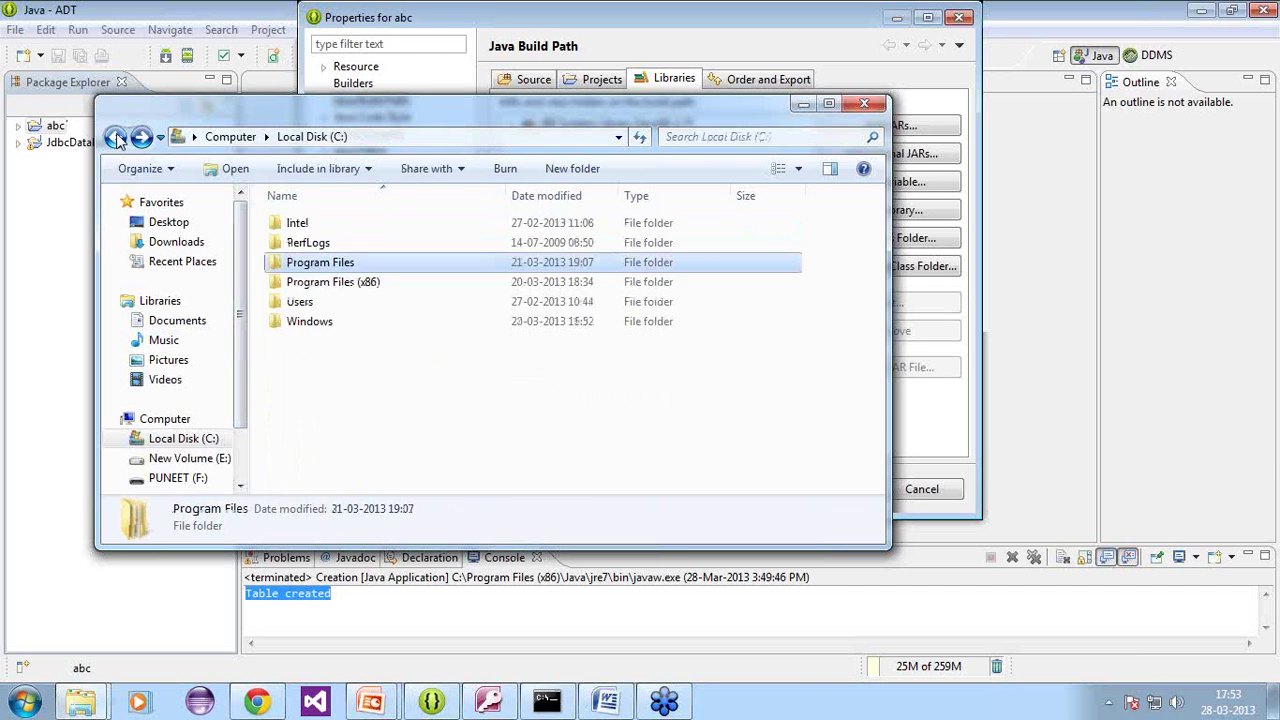
Step: Copy the folder path of the 32-bit Java runtime, C:\Program Files (x86)\Java\jre7, from Windows Explorer
{"action": "double_click", "coordinate": [405, 283]}
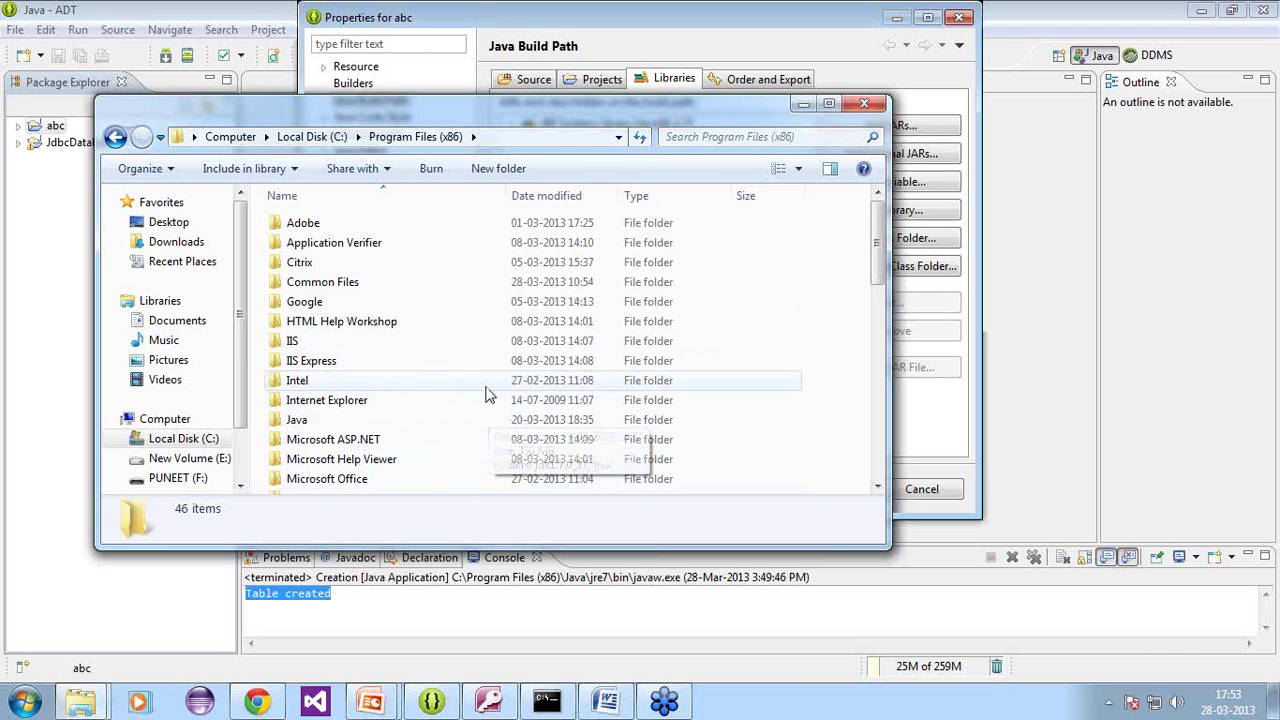
{"action": "double_click", "coordinate": [372, 424]}
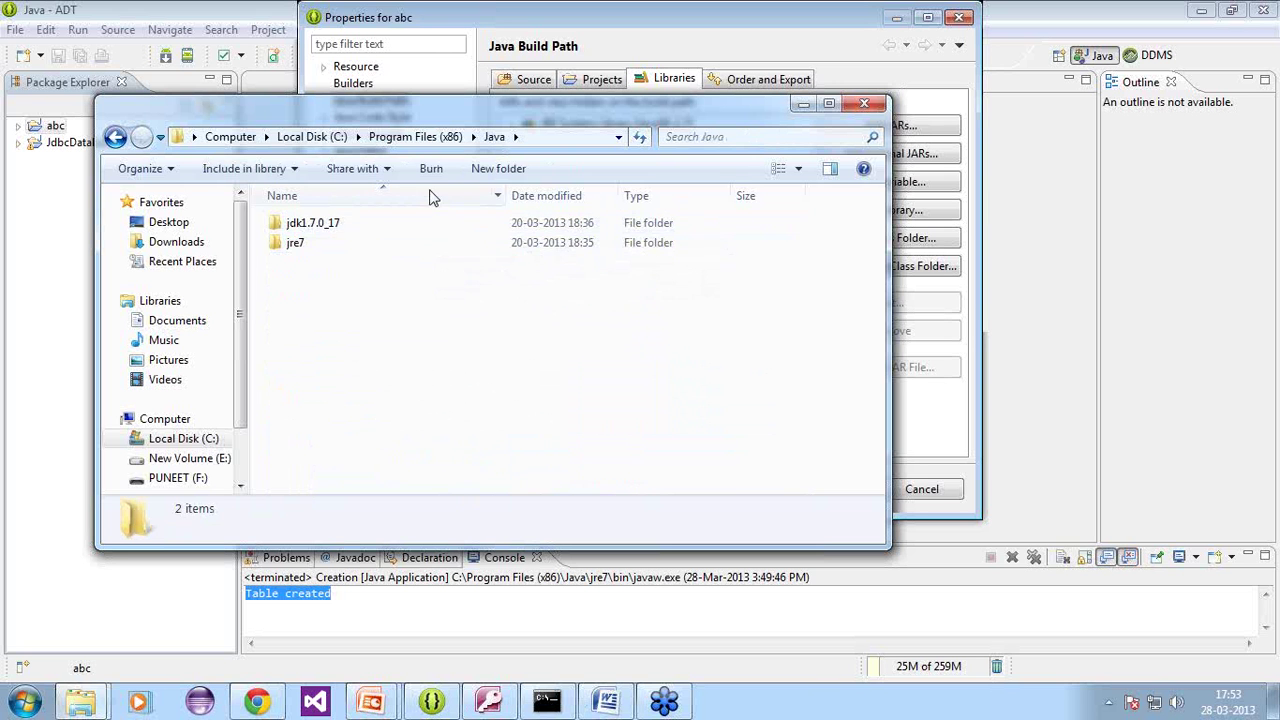
{"action": "double_click", "coordinate": [330, 242]}
{"action": "left_click", "coordinate": [568, 140]}
{"action": "key", "text": "ctrl+c"}
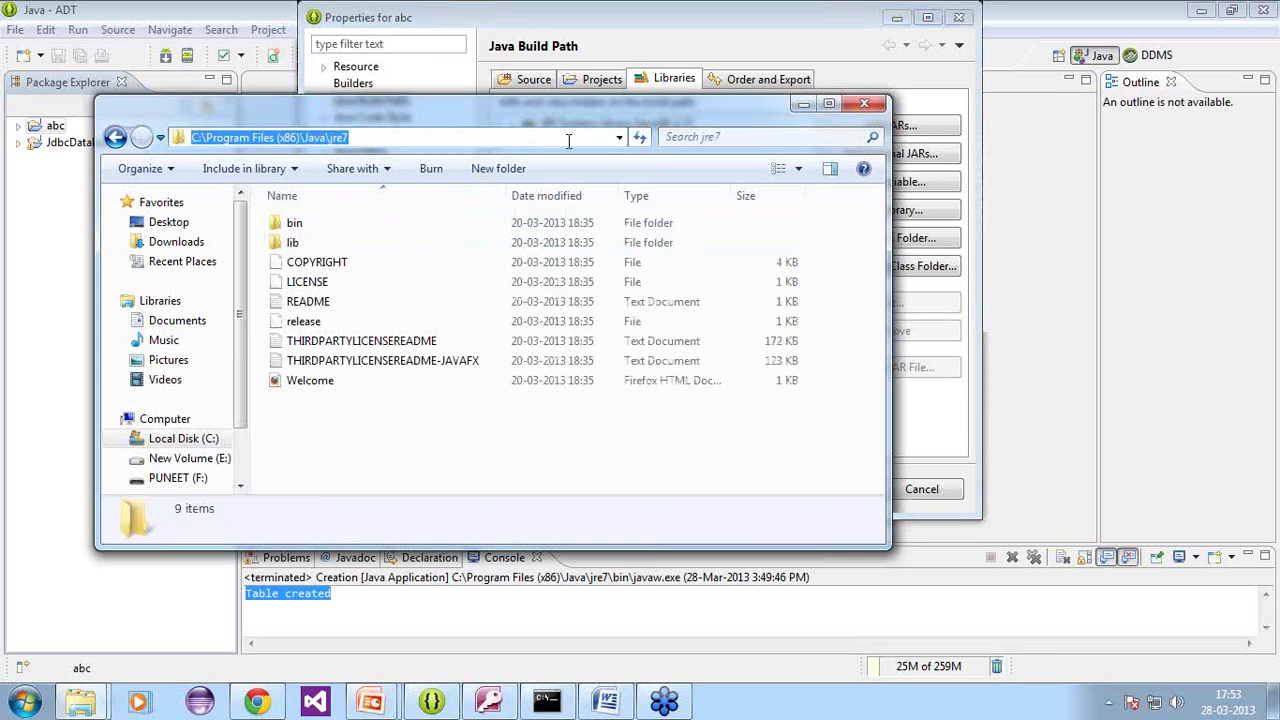
{"action": "key", "text": "Escape"}
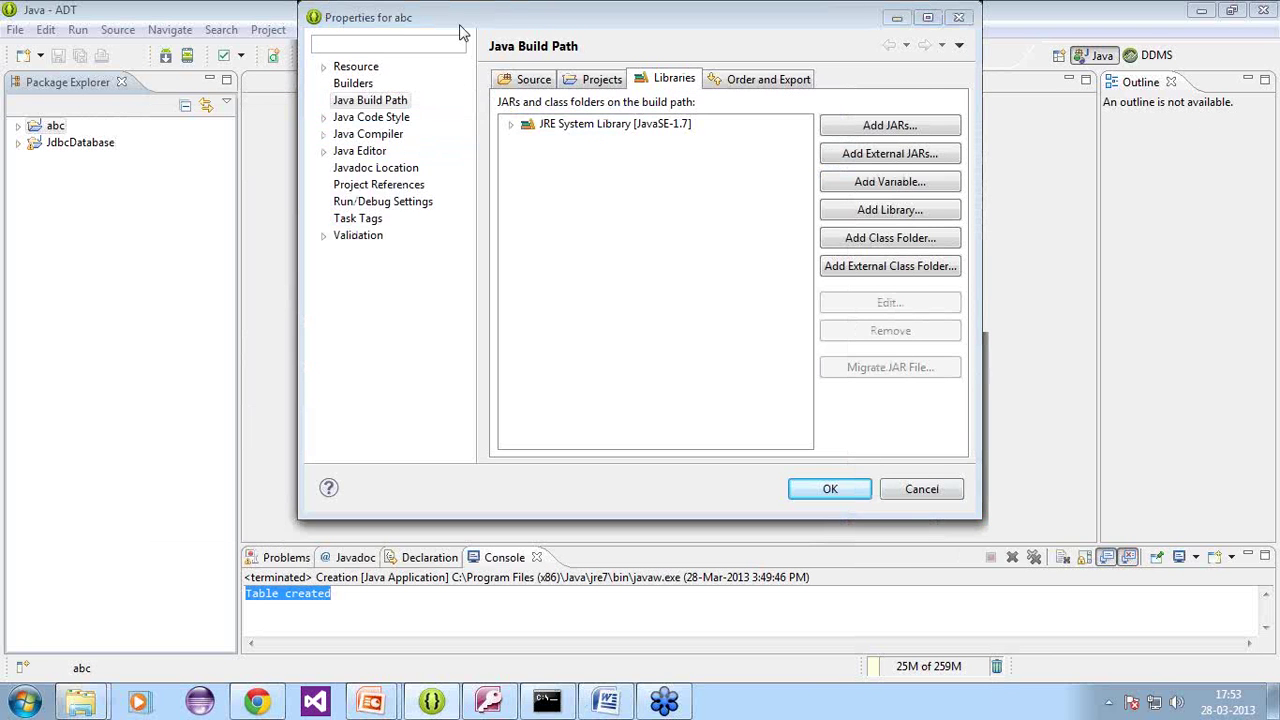
Step: Remove the JRE System Library [JavaSE-1.7] from the abc project's build path, reopening the project properties
{"action": "left_click", "coordinate": [960, 17]}
{"action": "right_click", "coordinate": [57, 129]}
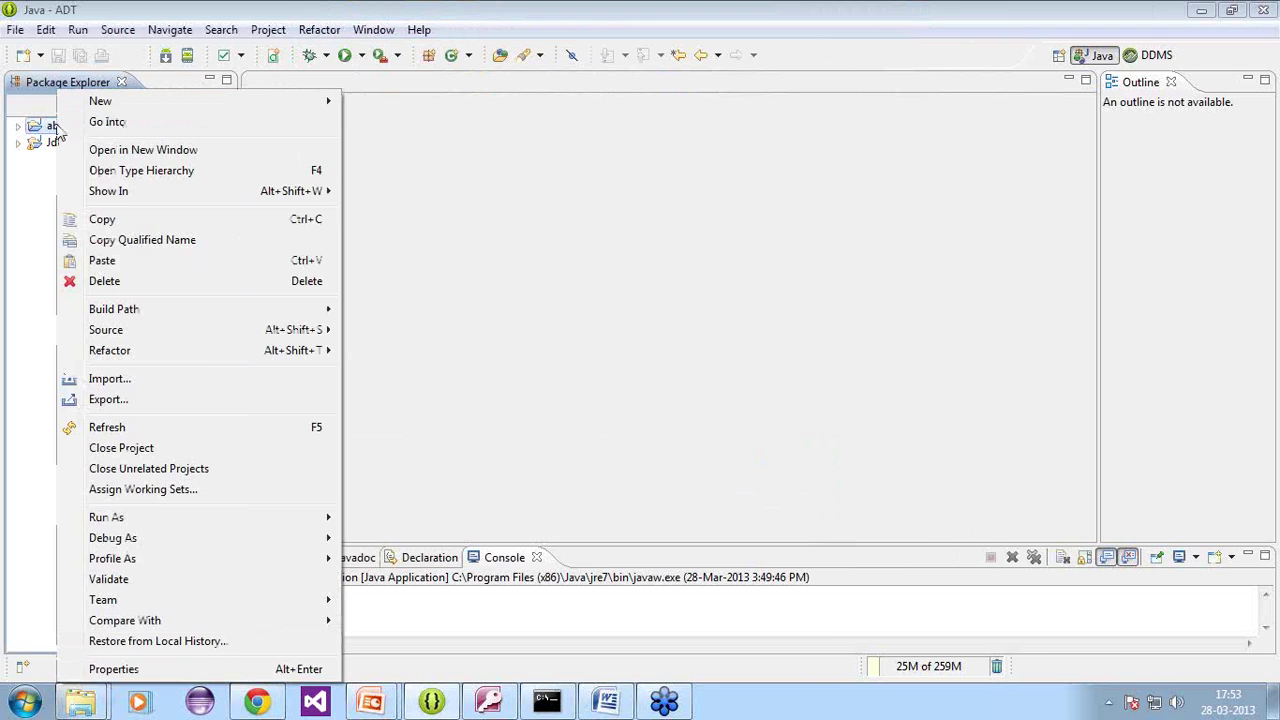
{"action": "left_click", "coordinate": [192, 665]}
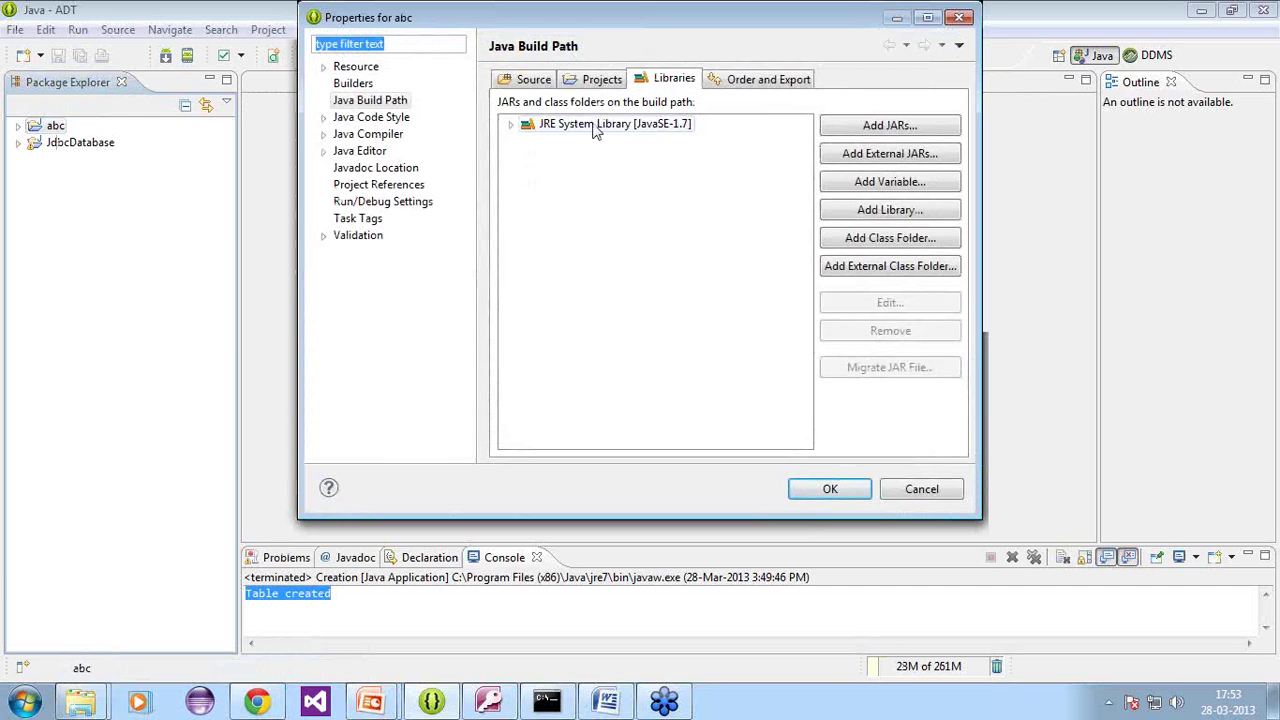
{"action": "left_click", "coordinate": [655, 128]}
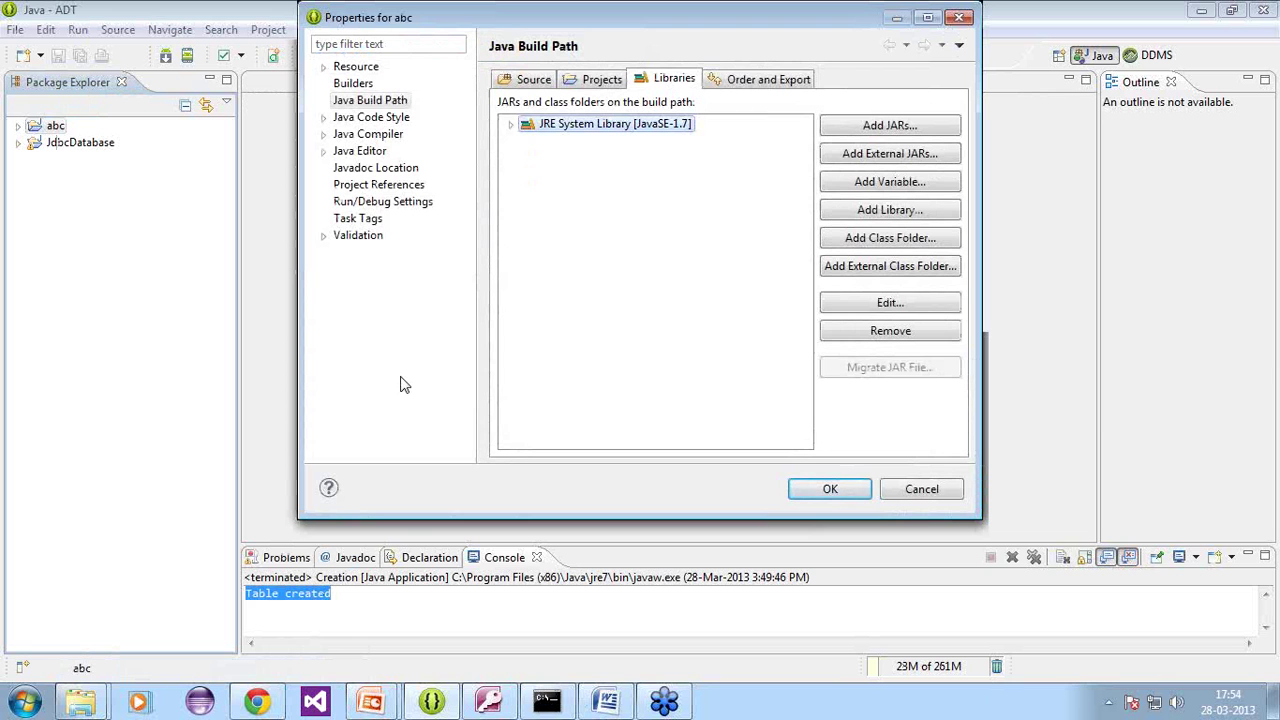
{"action": "left_click", "coordinate": [889, 331]}
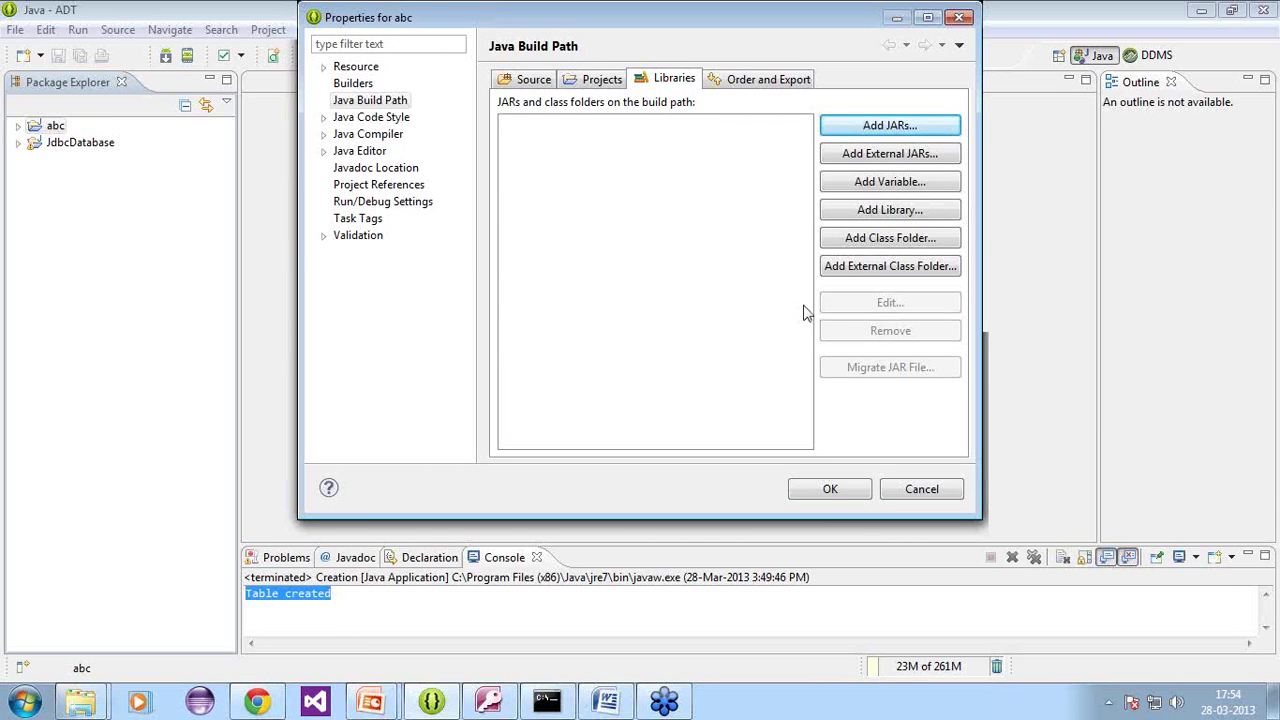
Step: Start adding a JRE System Library to the build path with the Alternate JRE option, and open the installed JREs settings
{"action": "left_click", "coordinate": [890, 211]}
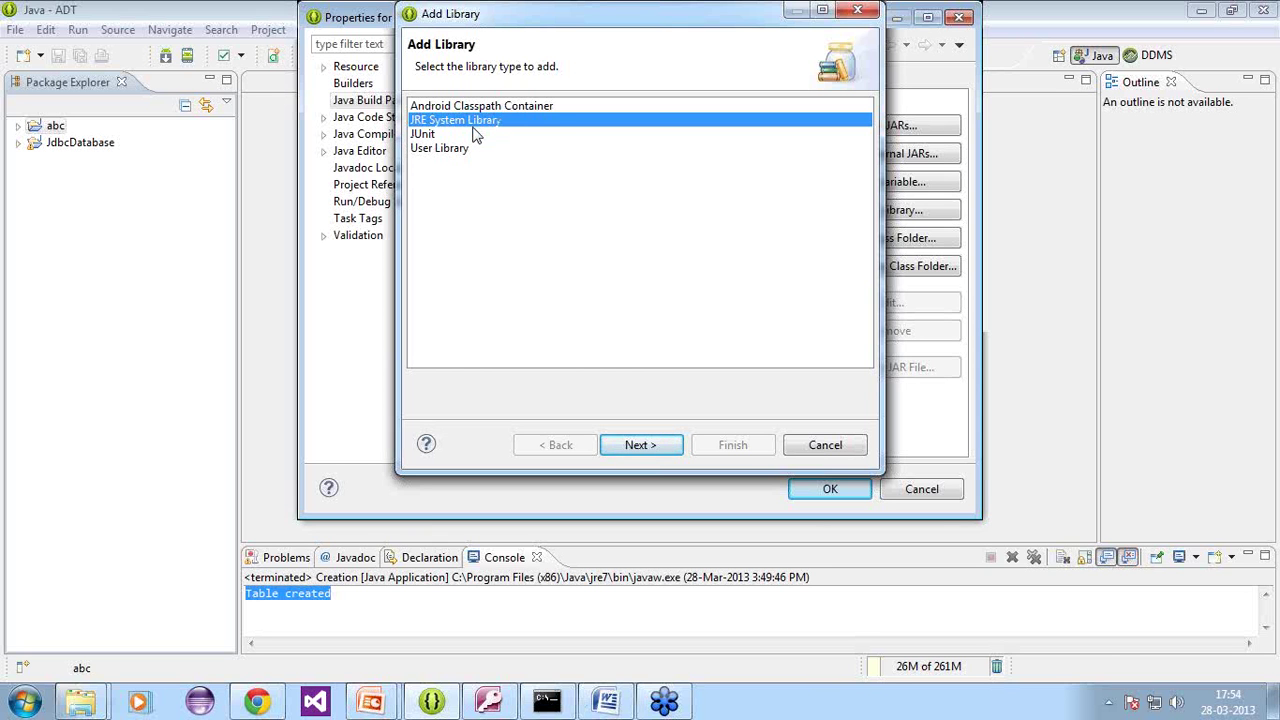
{"action": "left_click", "coordinate": [641, 444]}
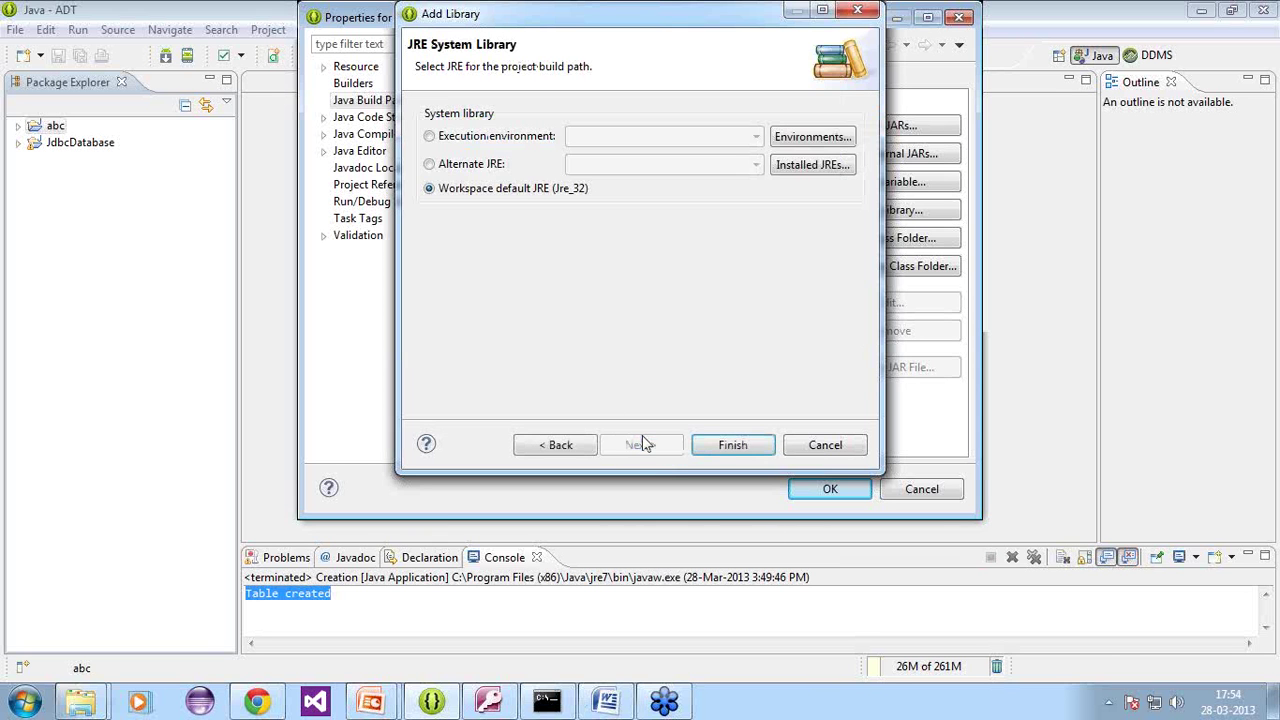
{"action": "left_click", "coordinate": [430, 166]}
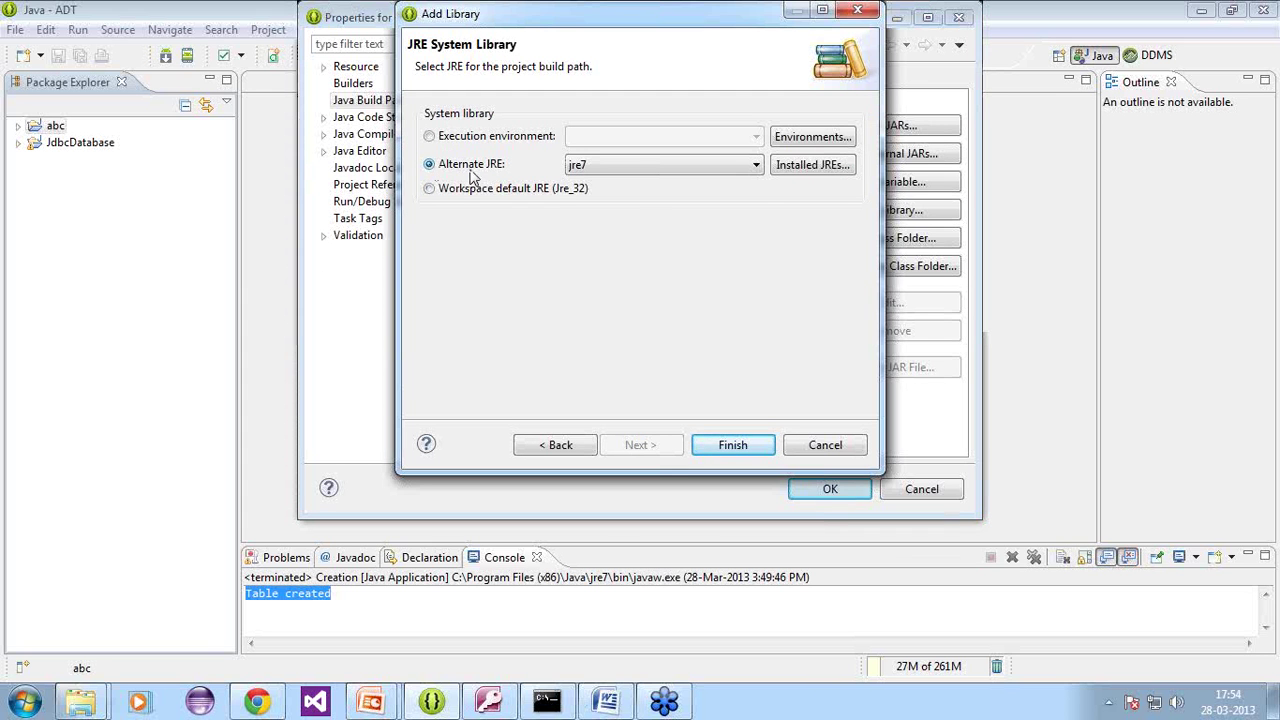
{"action": "left_click", "coordinate": [755, 167]}
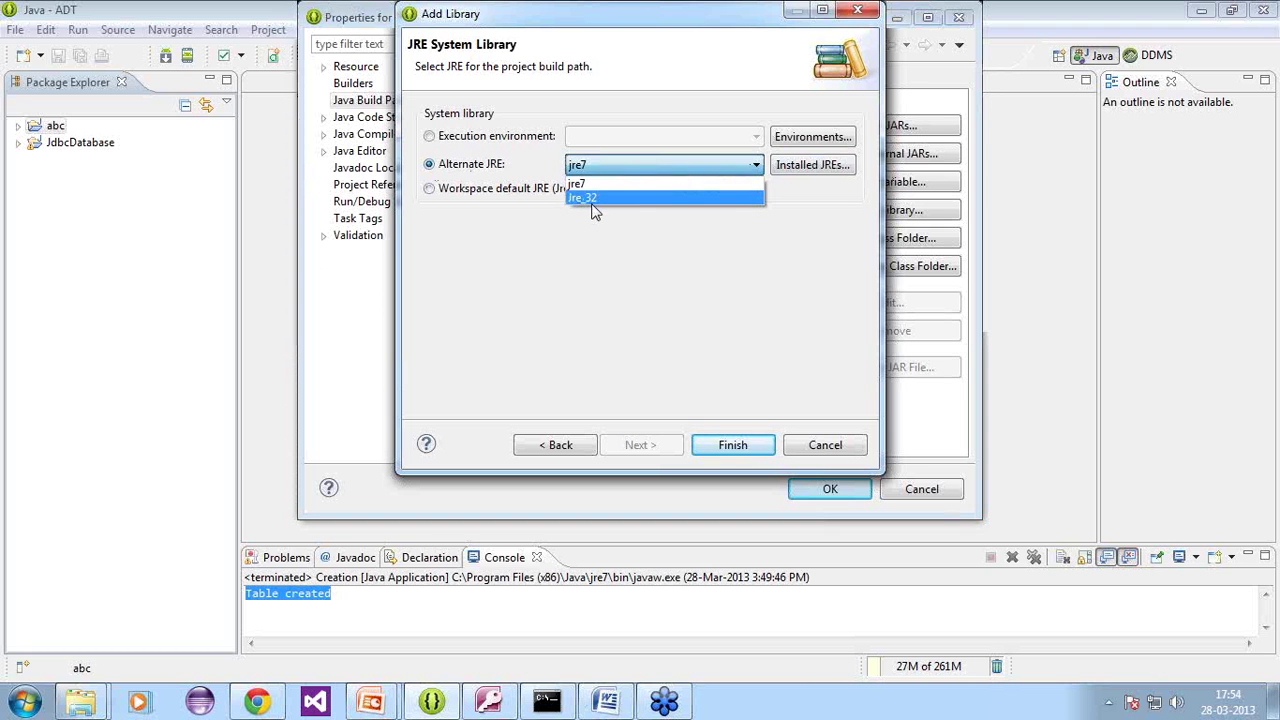
{"action": "left_click", "coordinate": [650, 245]}
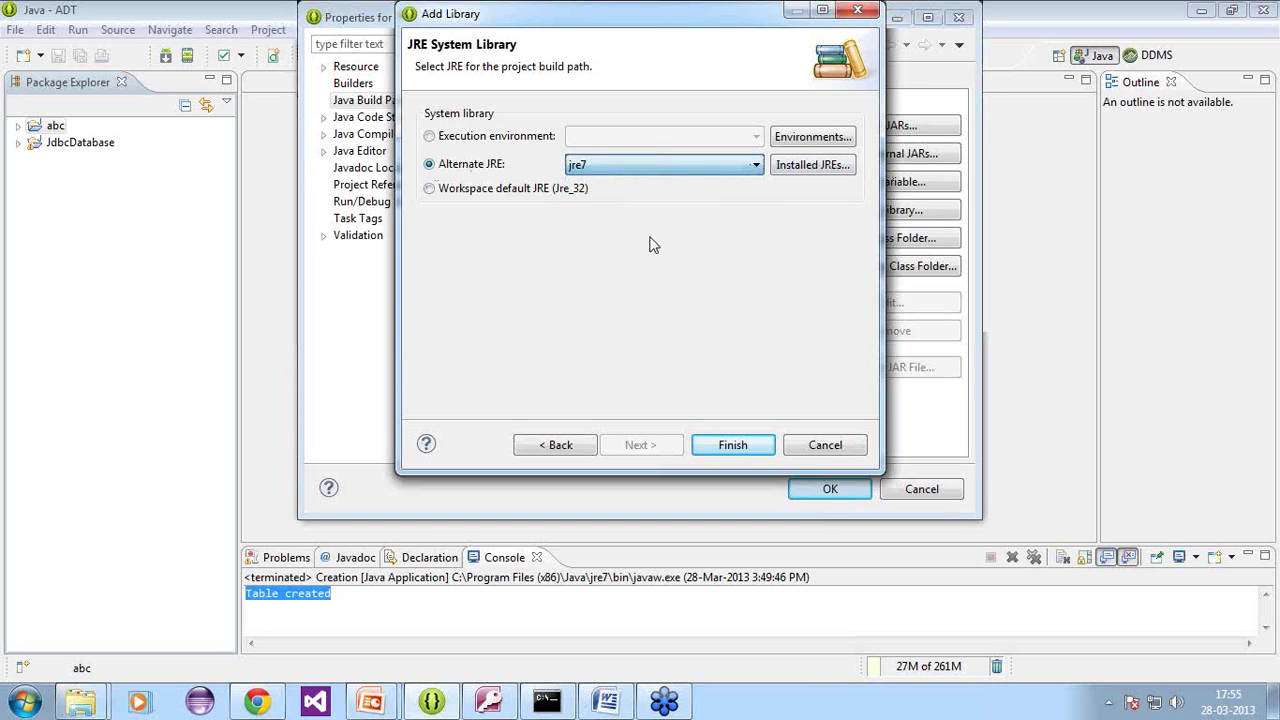
{"action": "left_click", "coordinate": [812, 166]}
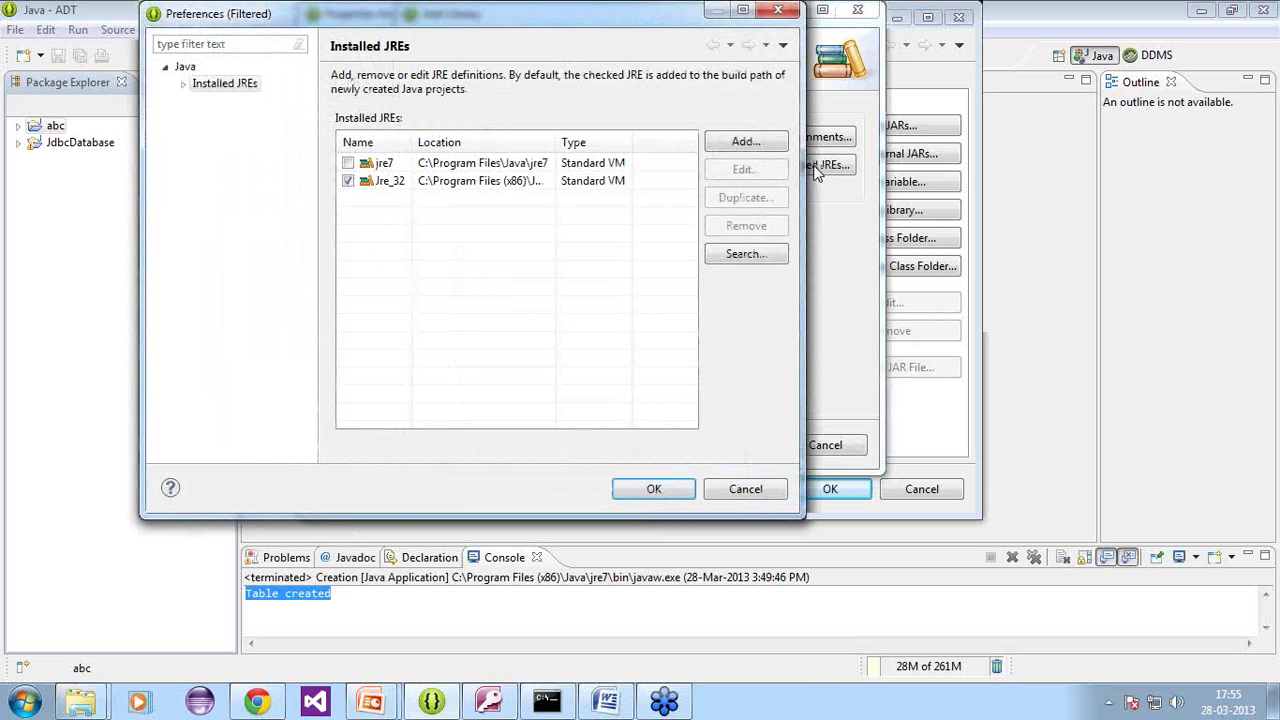
Step: Add a Standard VM JRE with home C:\Program Files (x86)\Java\jre7 and the name j, and select it among the installed JREs
{"action": "left_click", "coordinate": [745, 141]}
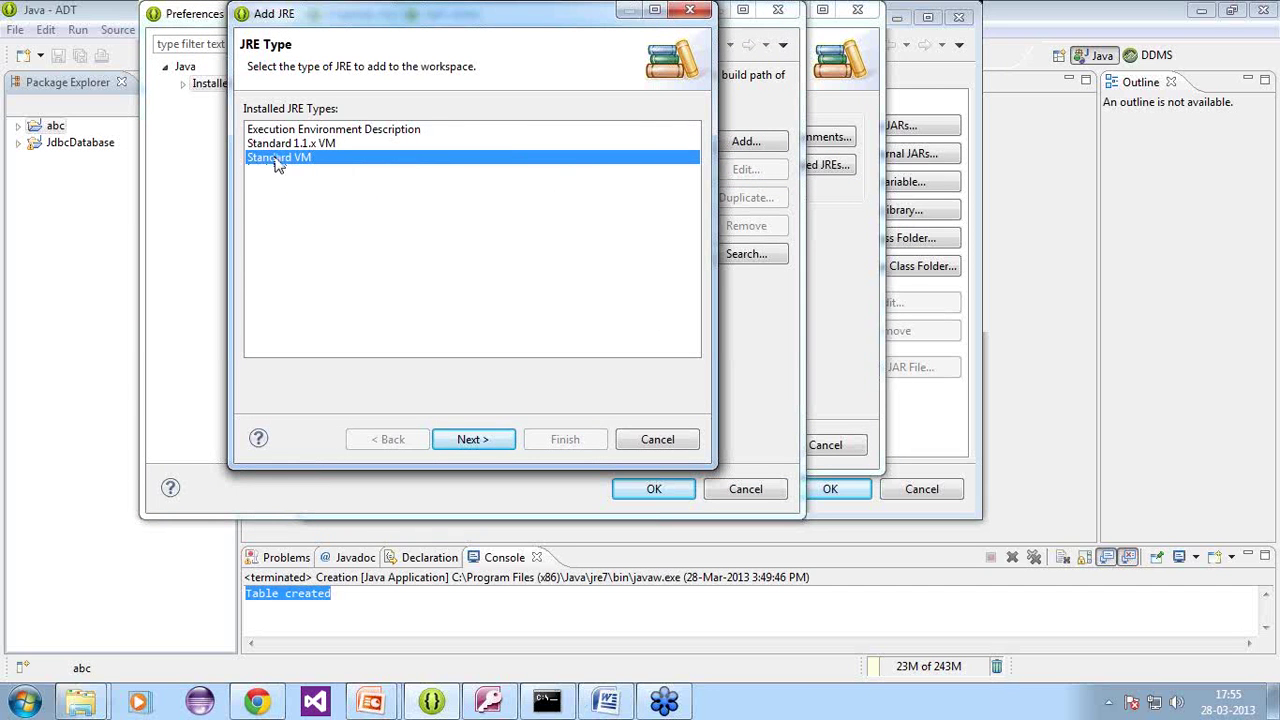
{"action": "left_click", "coordinate": [470, 440]}
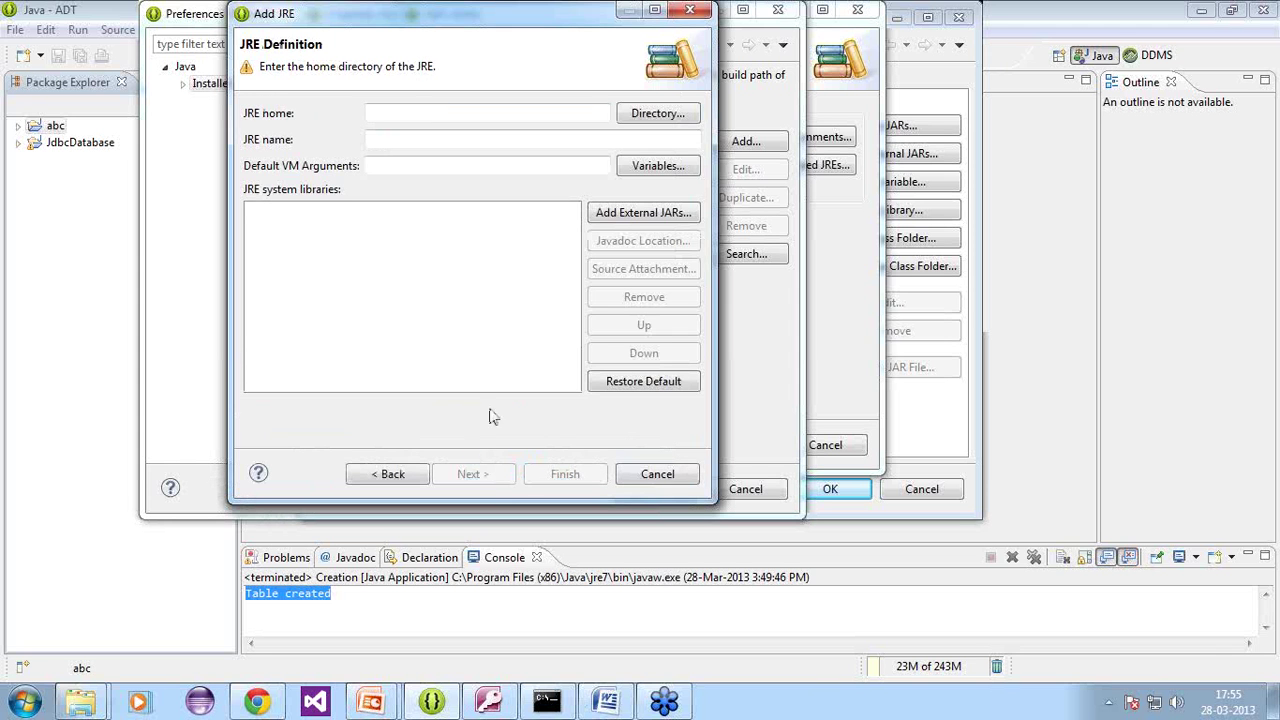
{"action": "left_click", "coordinate": [432, 113]}
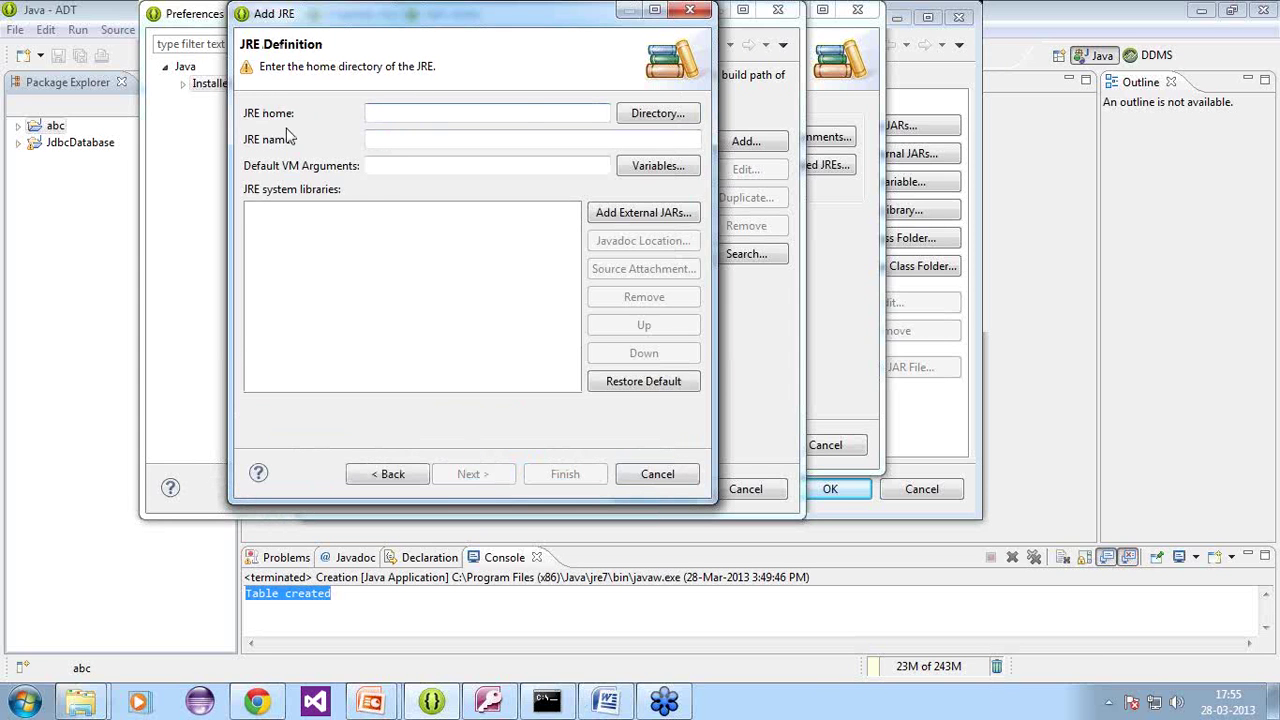
{"action": "key", "text": "ctrl+v"}
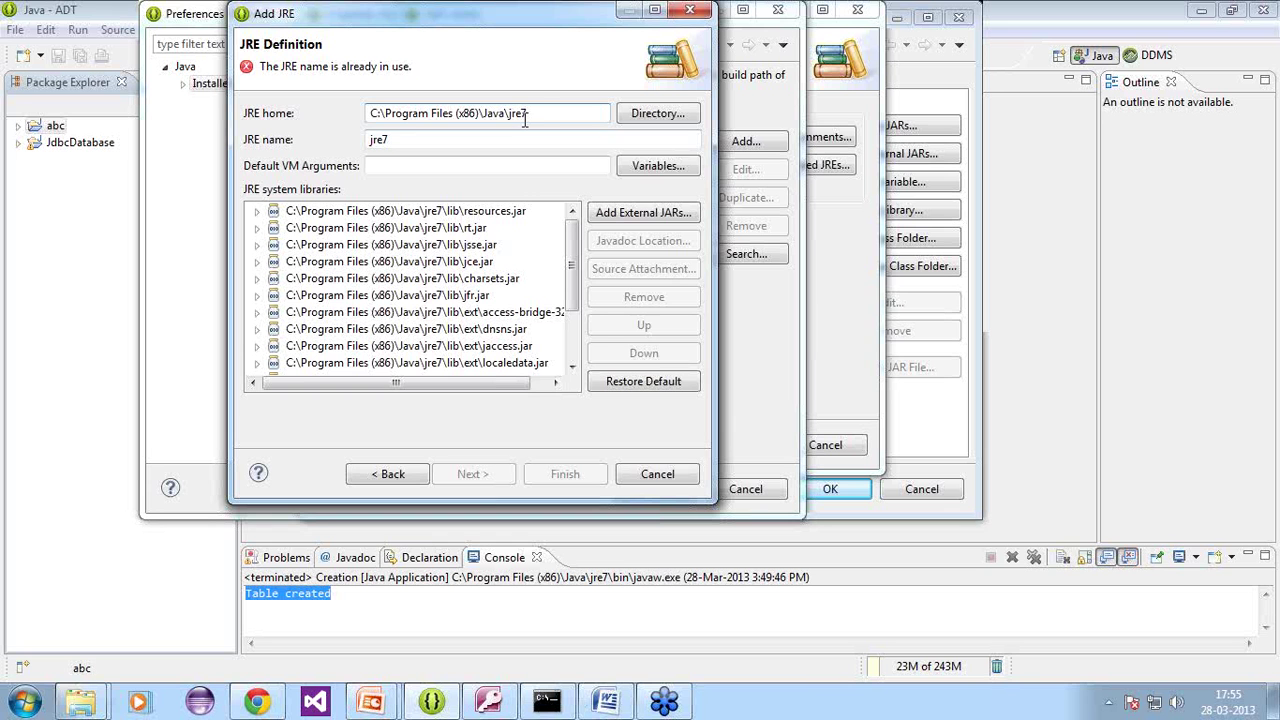
{"action": "left_click", "coordinate": [418, 140]}
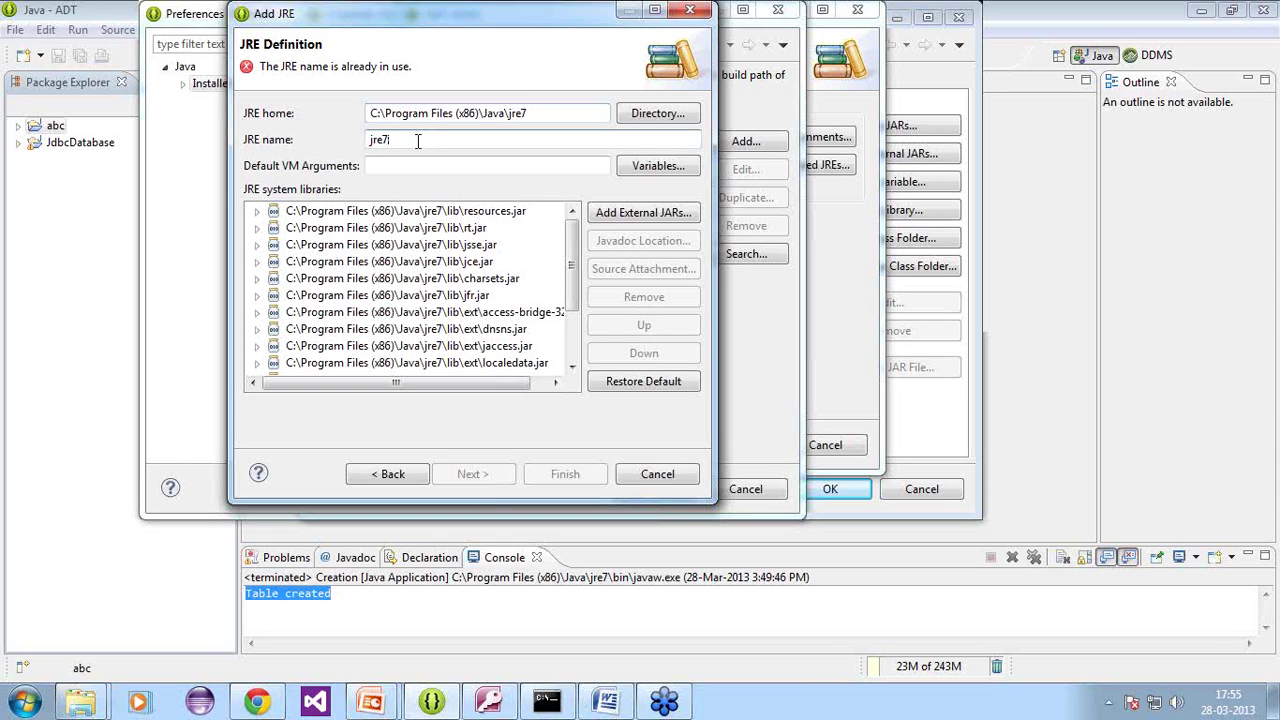
{"action": "key", "text": "BackSpace"}
{"action": "key", "text": "BackSpace"}
{"action": "key", "text": "BackSpace"}
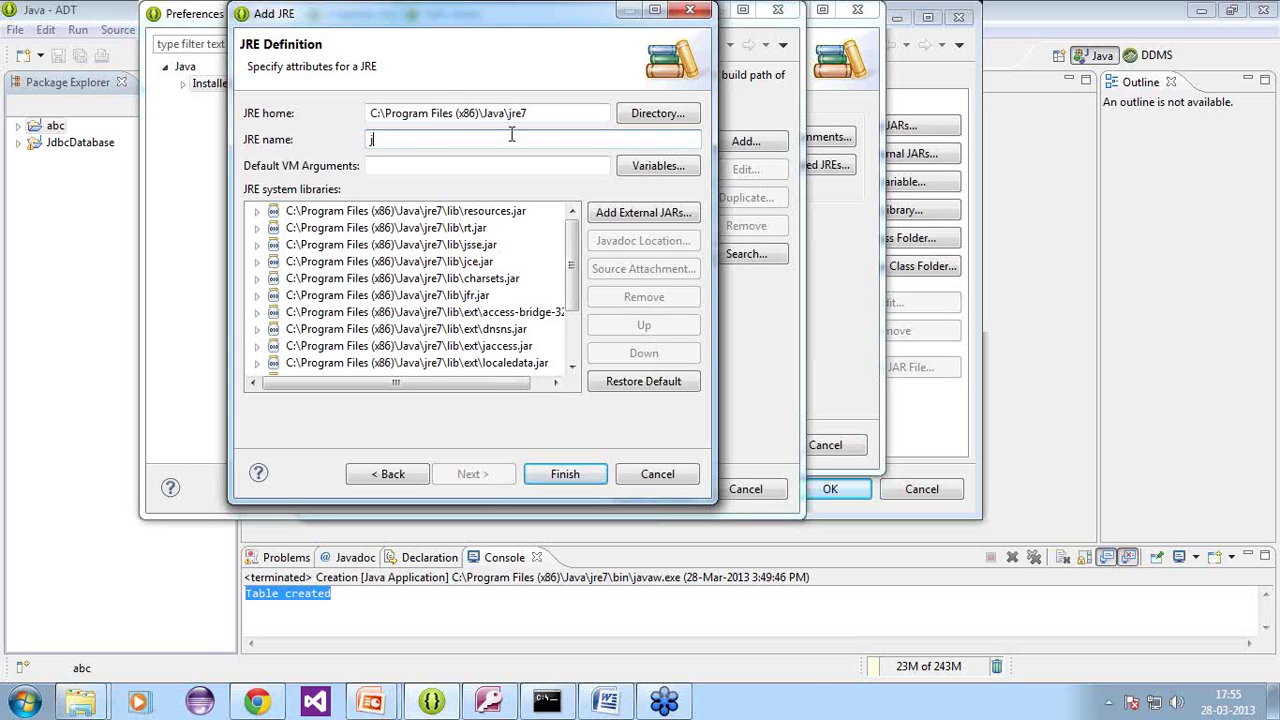
{"action": "left_click", "coordinate": [566, 475]}
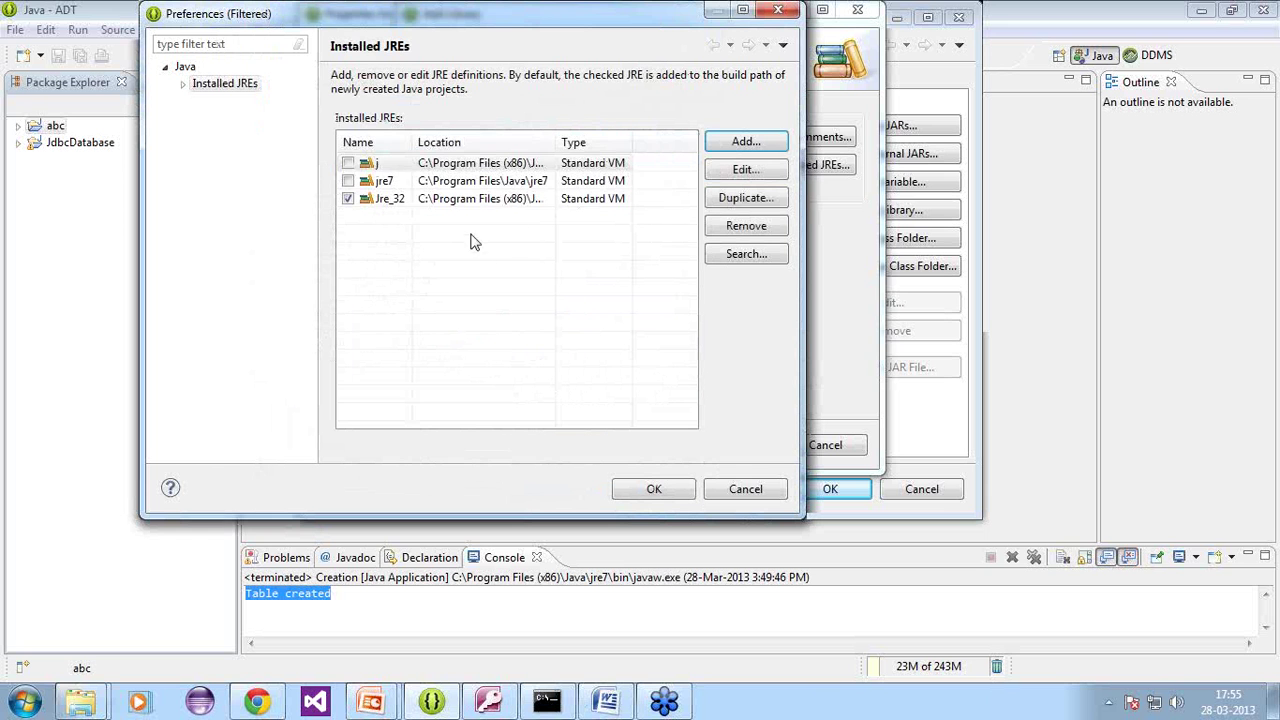
{"action": "left_click", "coordinate": [390, 163]}
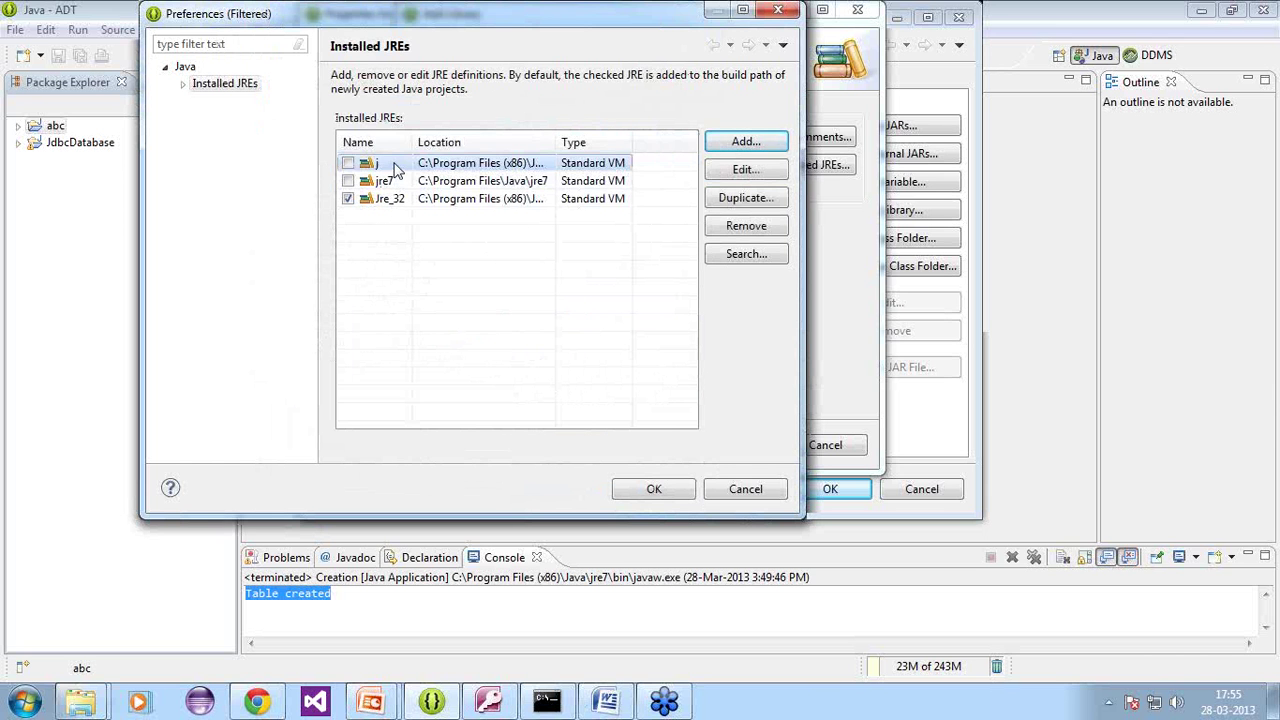
Step: Make JRE j the workspace default, add it to the abc project's build path as the alternate JRE, and apply the project properties
{"action": "left_click", "coordinate": [348, 163]}
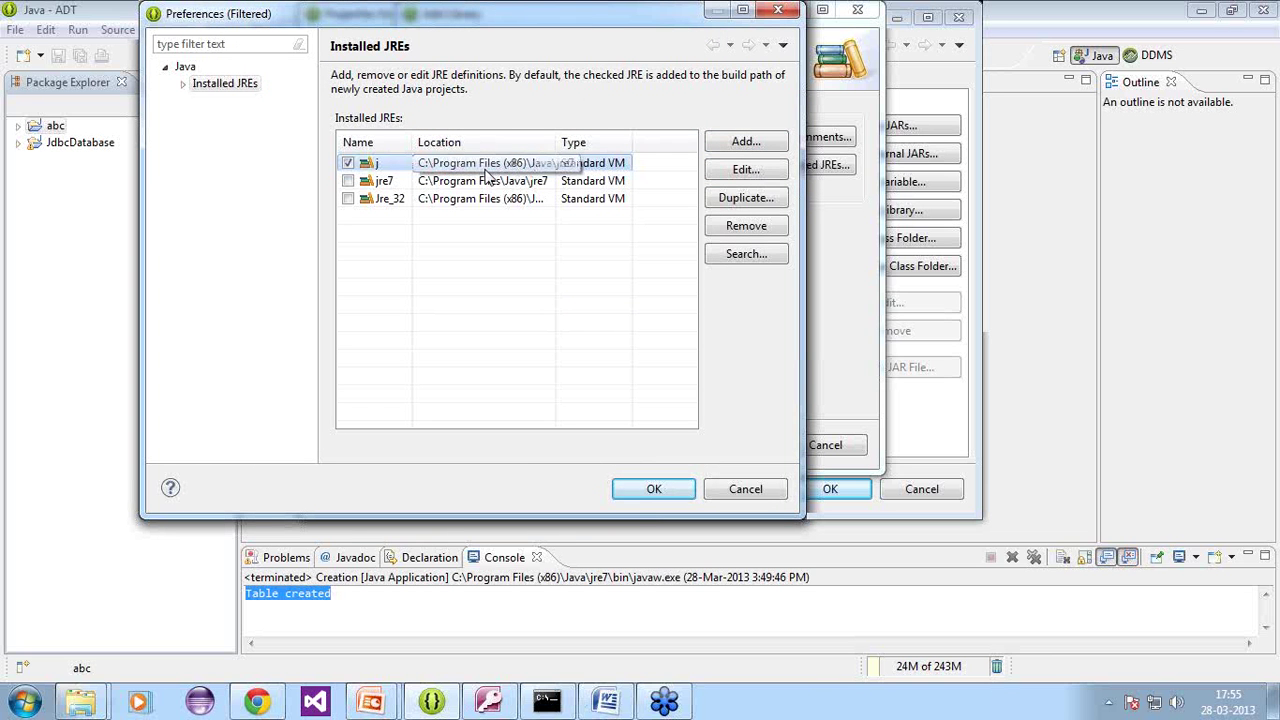
{"action": "left_click", "coordinate": [644, 489]}
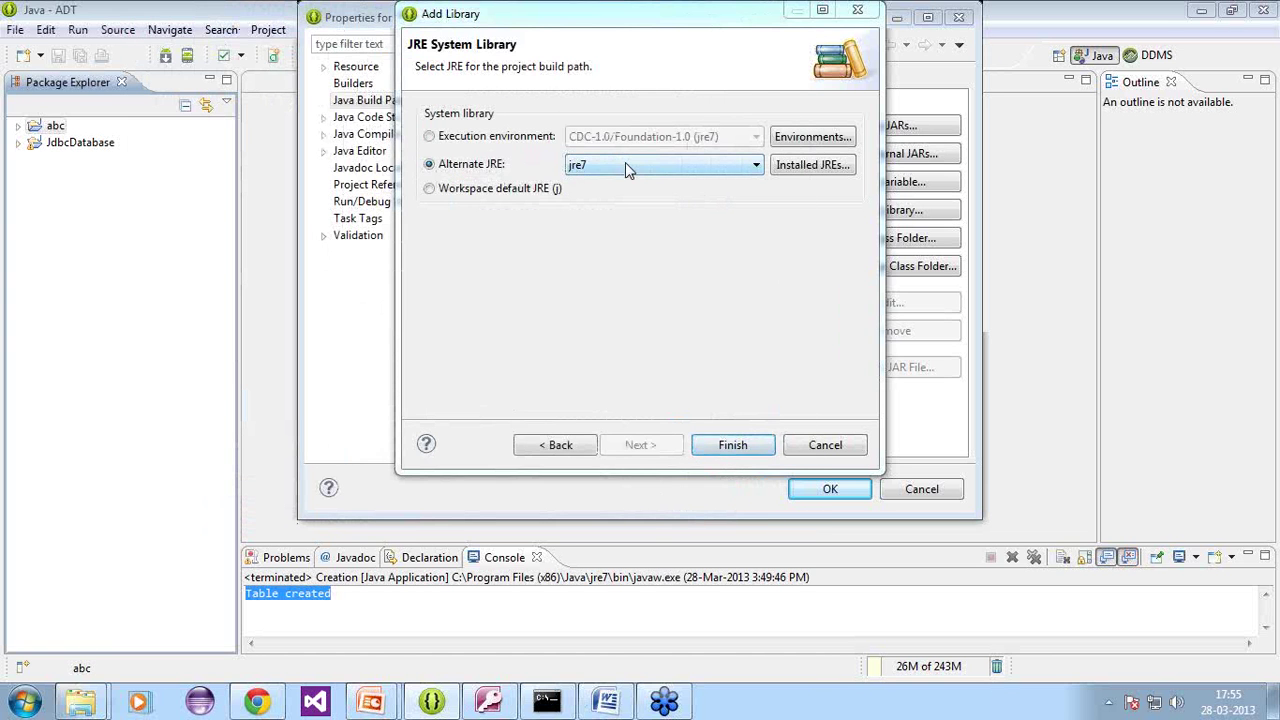
{"action": "left_click", "coordinate": [625, 166]}
{"action": "left_click", "coordinate": [600, 178]}
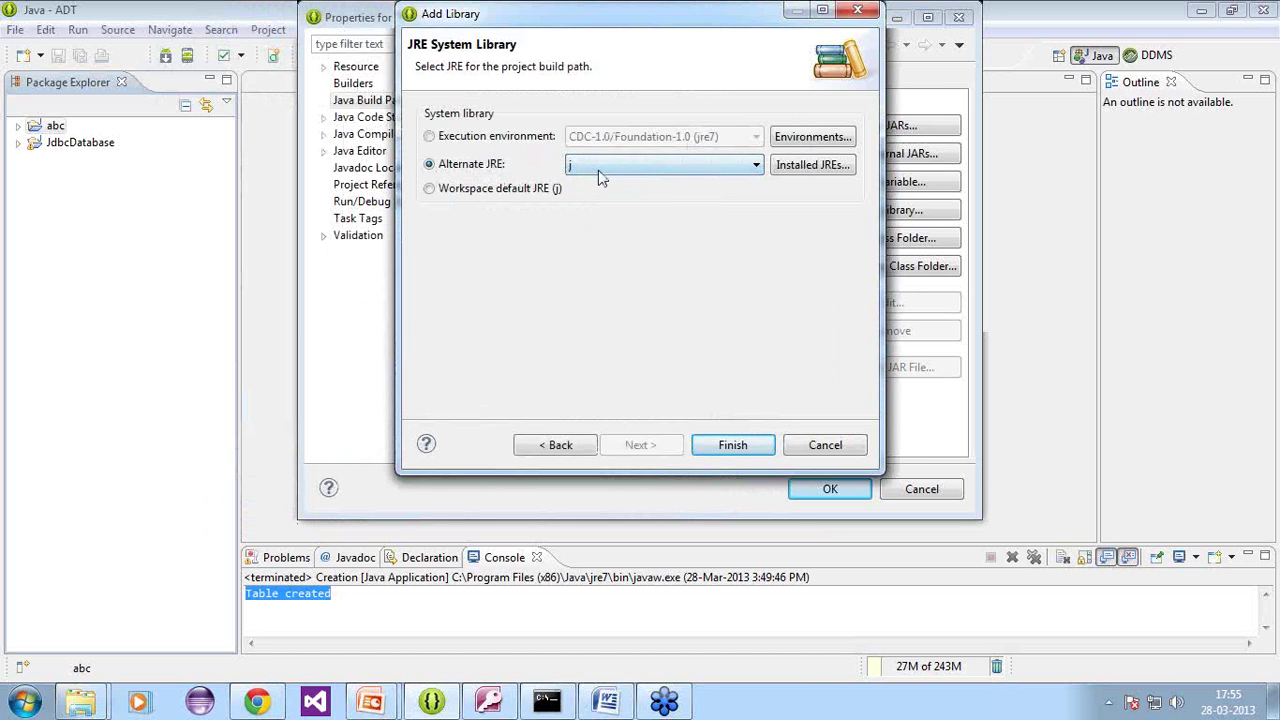
{"action": "left_click", "coordinate": [726, 445]}
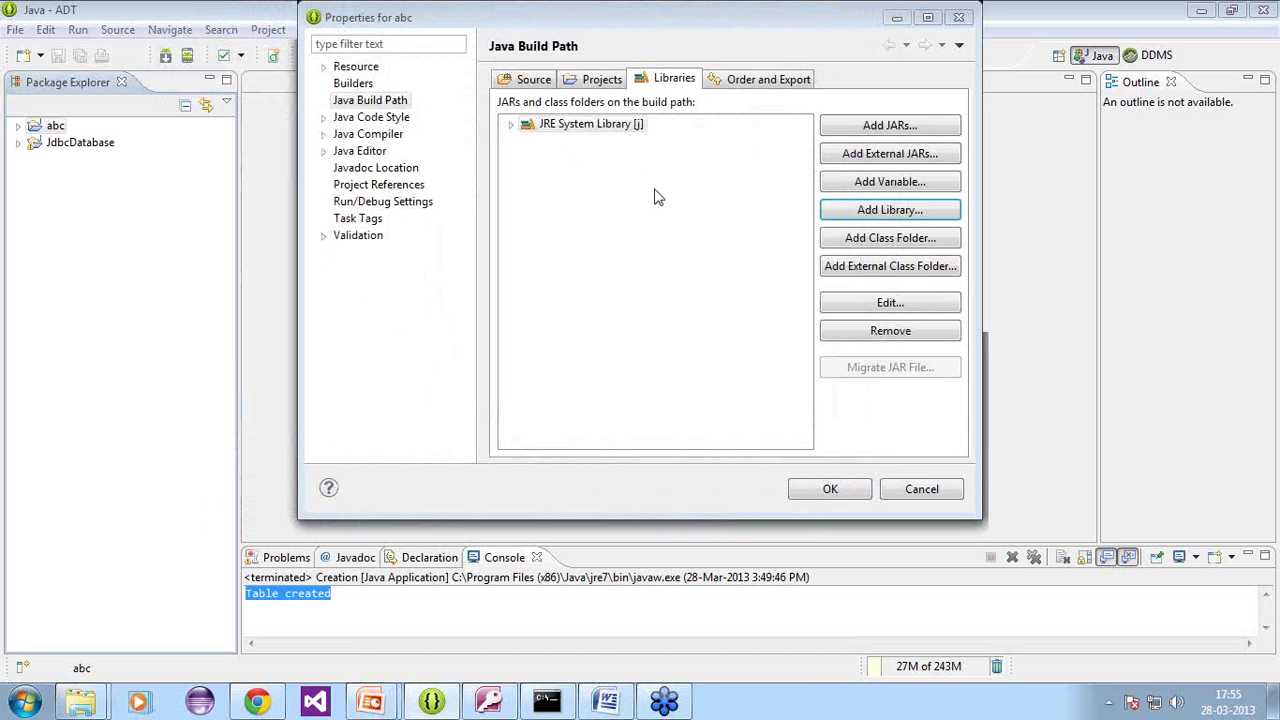
{"action": "left_click", "coordinate": [829, 489]}
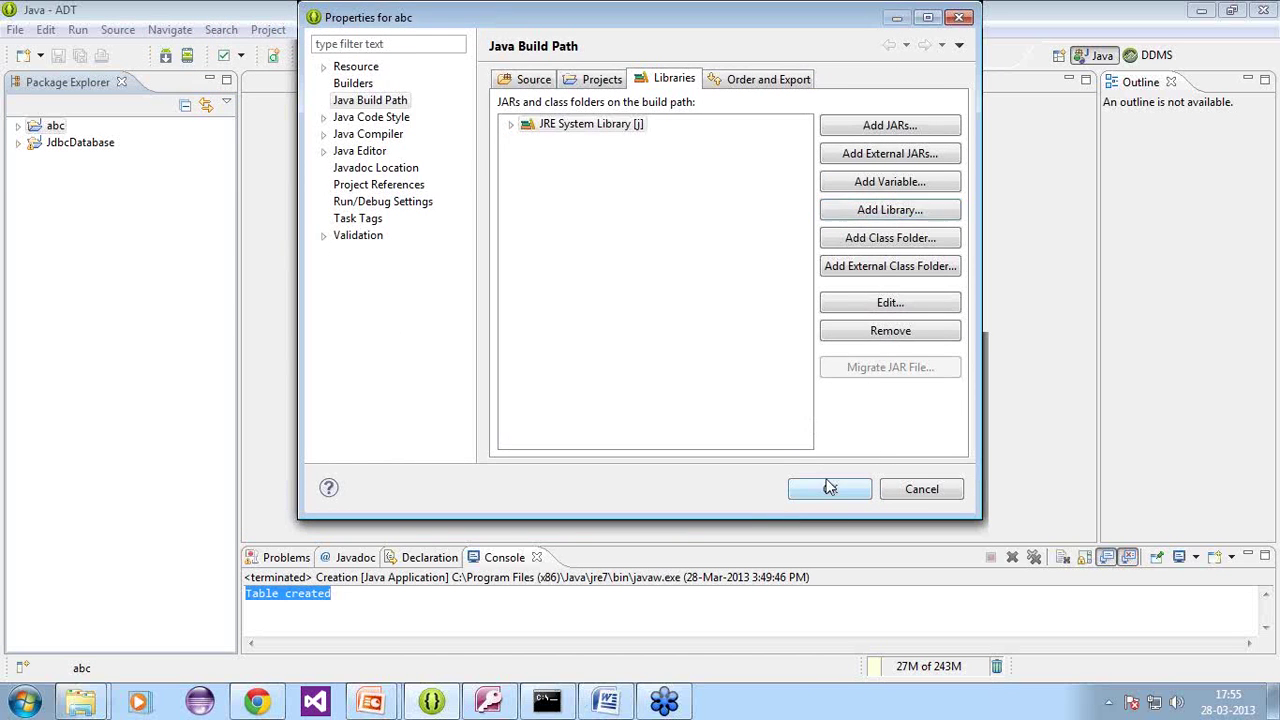
Step: Check the contents of the abc project, and open Creation.java from JdbcDatabase's com.edureka.jdbc.createtable package at the Connection line
{"action": "left_click", "coordinate": [17, 126]}
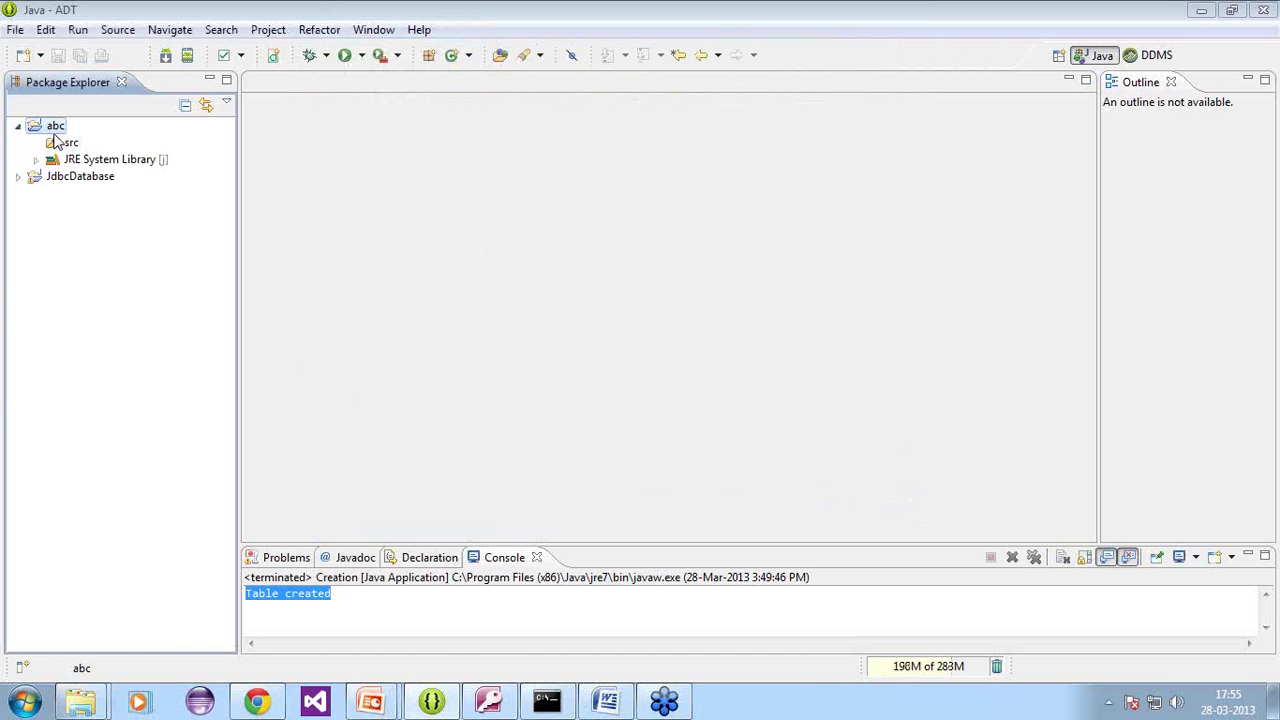
{"action": "left_click", "coordinate": [17, 126]}
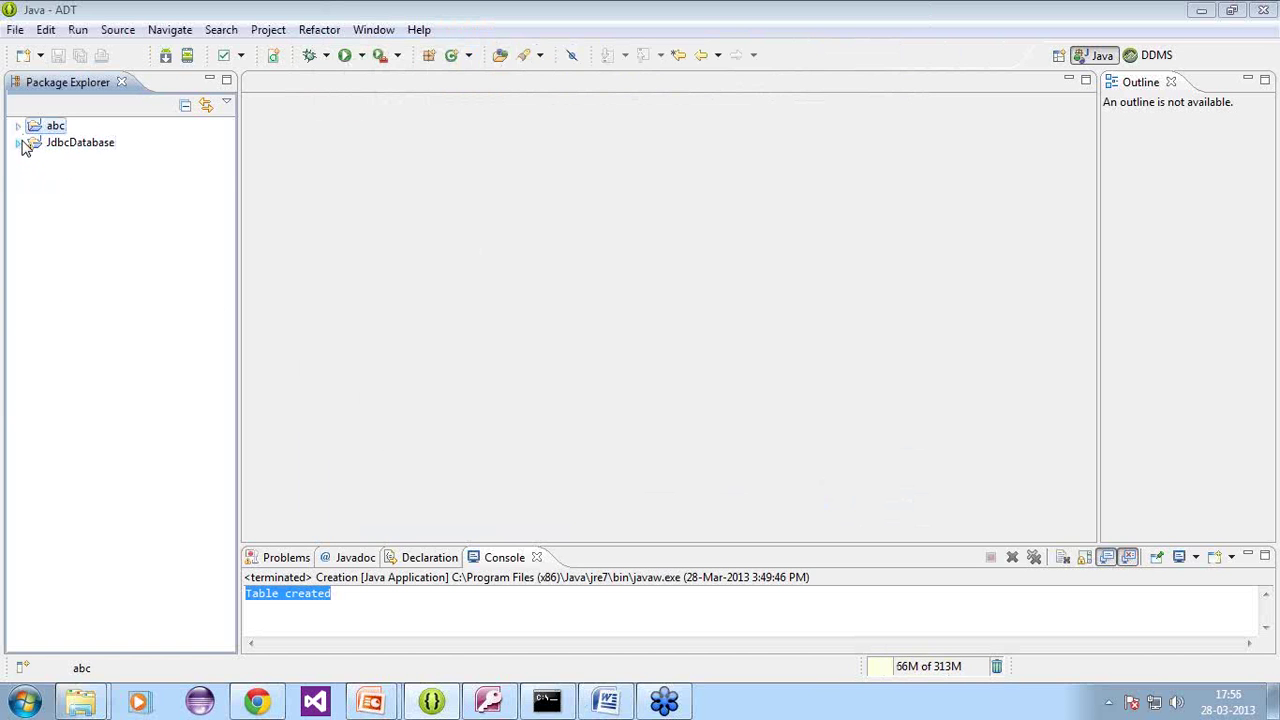
{"action": "left_click", "coordinate": [18, 143]}
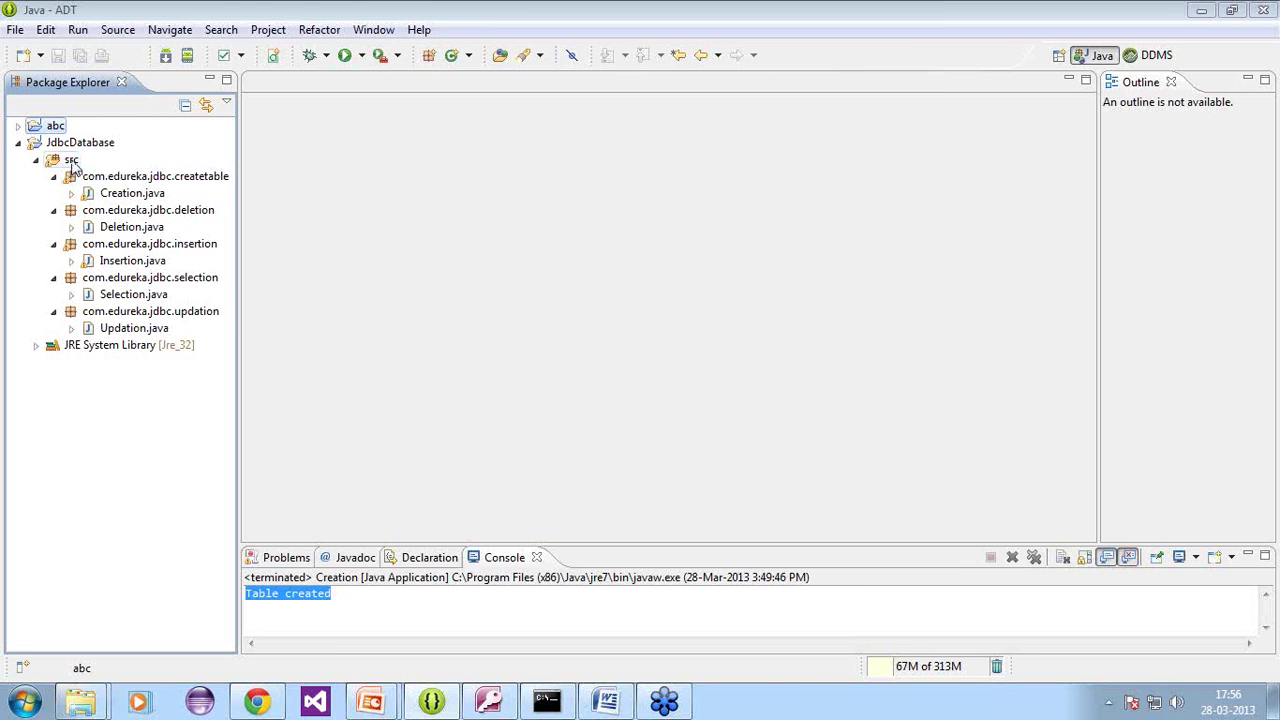
{"action": "double_click", "coordinate": [130, 193]}
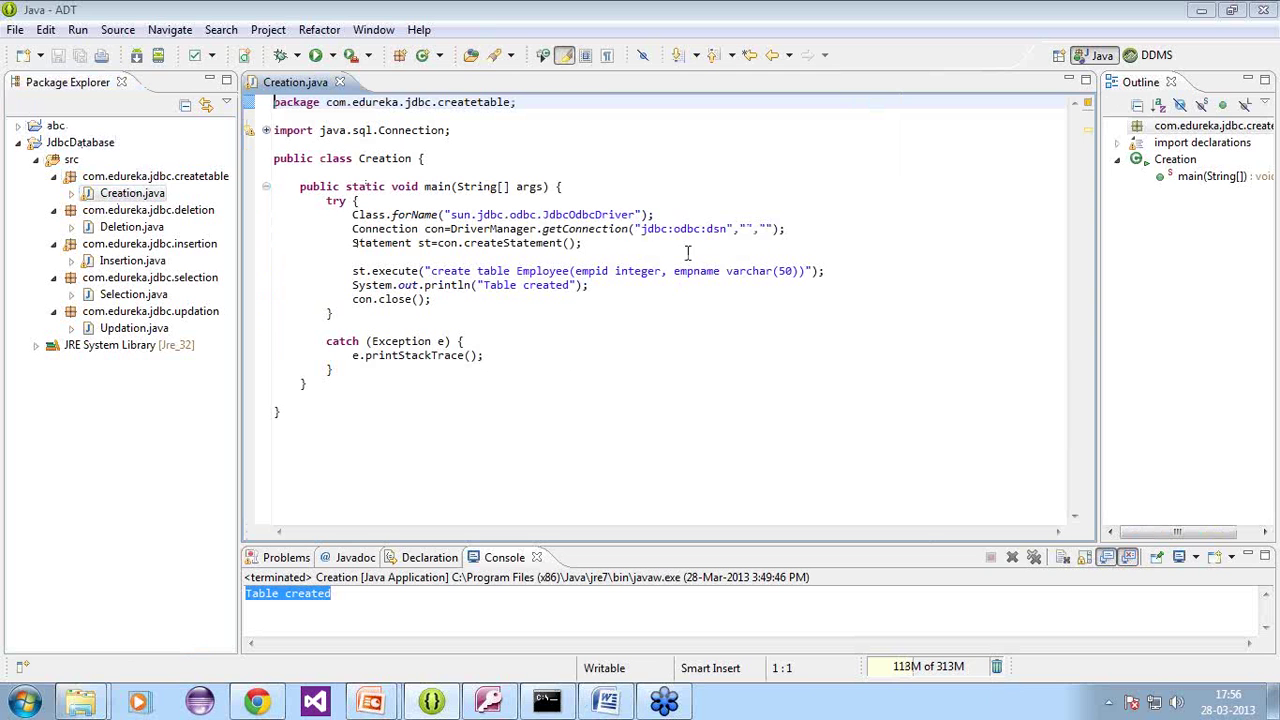
{"action": "left_click", "coordinate": [436, 229]}
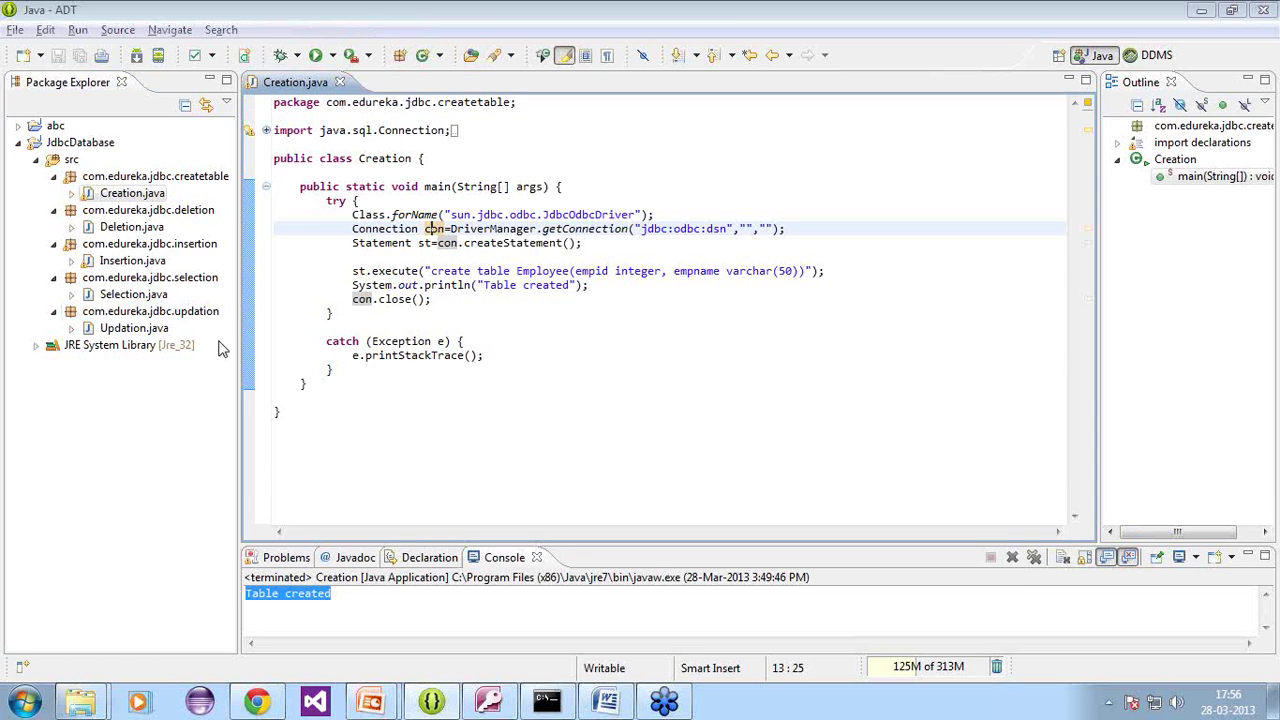
Step: Switch to the PowerPoint slide show at the slide "How to write a program in jdbc?"
{"action": "key", "text": "alt+Tab"}
{"action": "key", "text": "alt+Tab"}
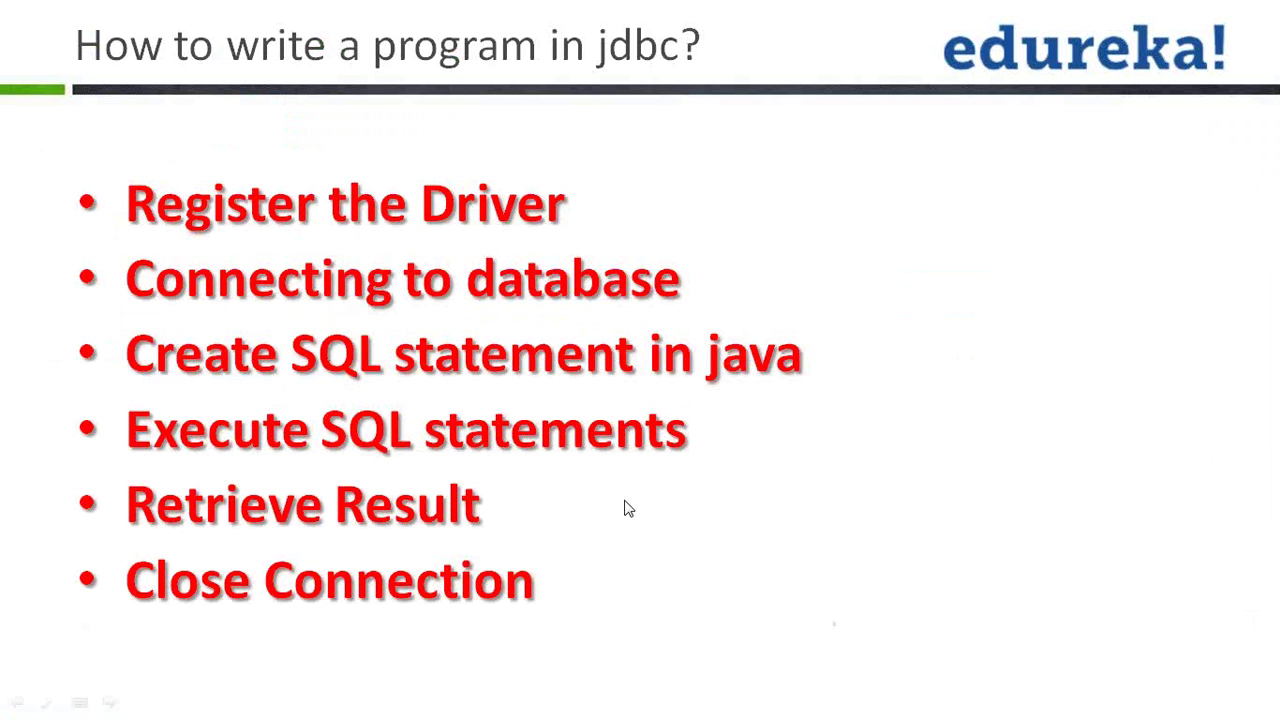